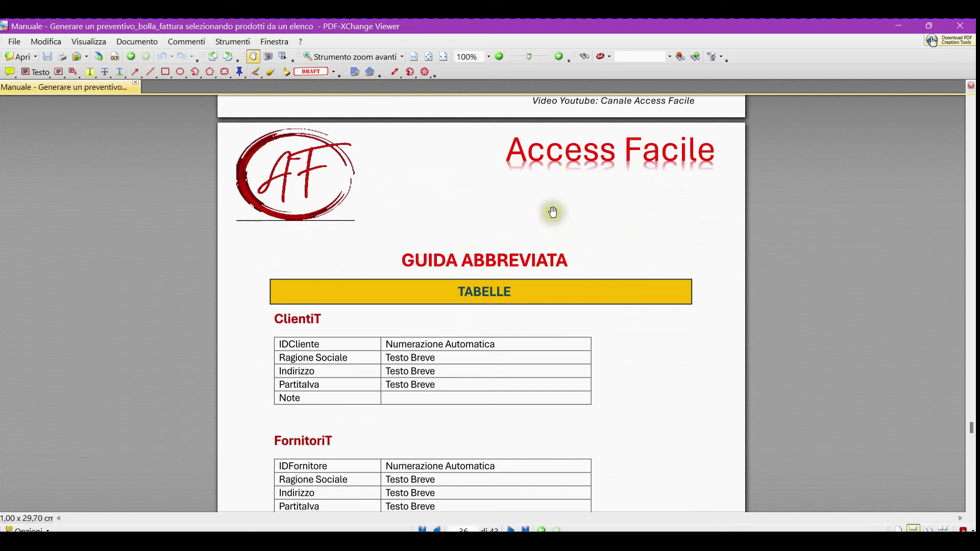
Look through the manual's abbreviated guide, examining the table definitions and SQL queries up to the VBA code section
{"action": "left_click", "coordinate": [585, 354]}
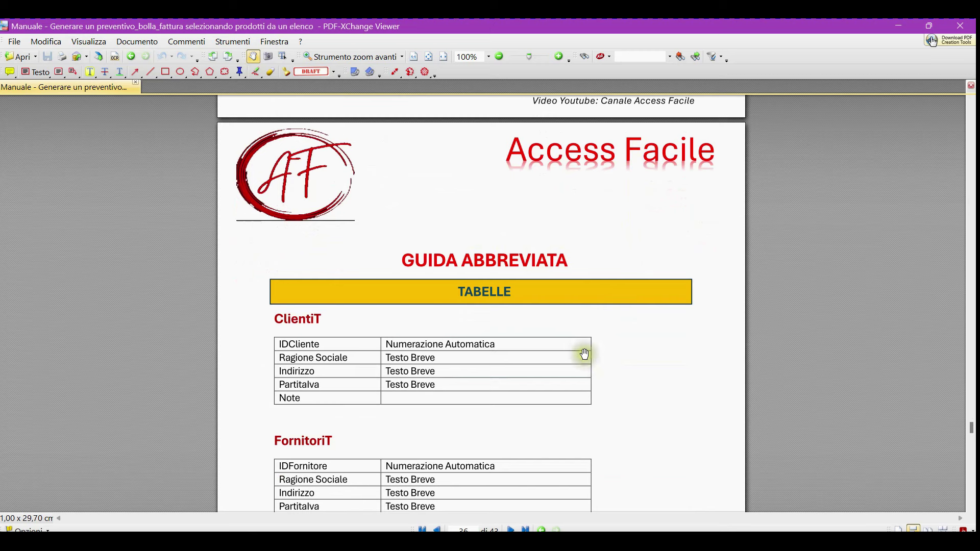
{"action": "scroll", "coordinate": [541, 312], "scroll_direction": "down", "scroll_amount": 15}
{"action": "scroll", "coordinate": [534, 283], "scroll_direction": "down", "scroll_amount": 20}
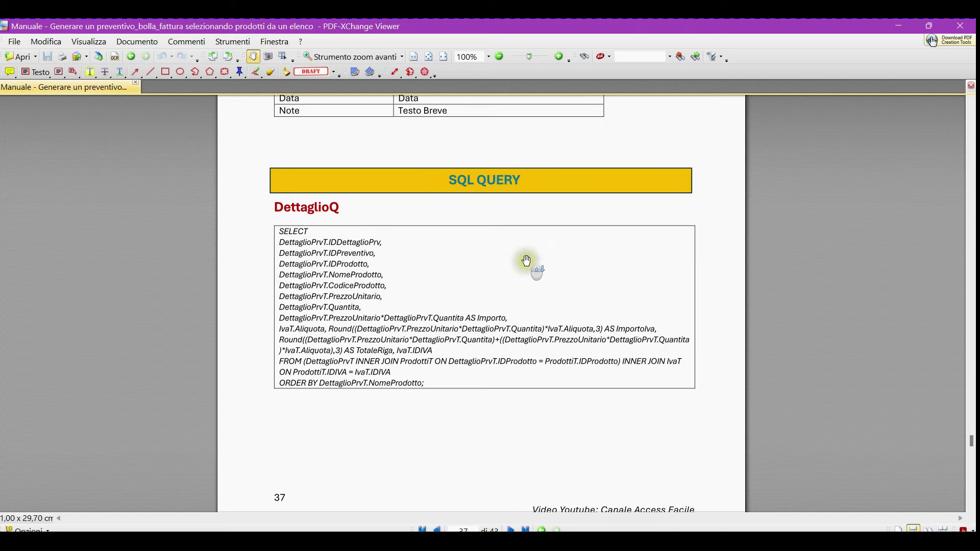
{"action": "scroll", "coordinate": [520, 252], "scroll_direction": "down", "scroll_amount": 3}
{"action": "scroll", "coordinate": [388, 276], "scroll_direction": "down", "scroll_amount": 6}
{"action": "scroll", "coordinate": [437, 301], "scroll_direction": "down", "scroll_amount": 20}
{"action": "scroll", "coordinate": [434, 309], "scroll_direction": "up", "scroll_amount": 5}
{"action": "scroll", "coordinate": [438, 313], "scroll_direction": "down", "scroll_amount": 17}
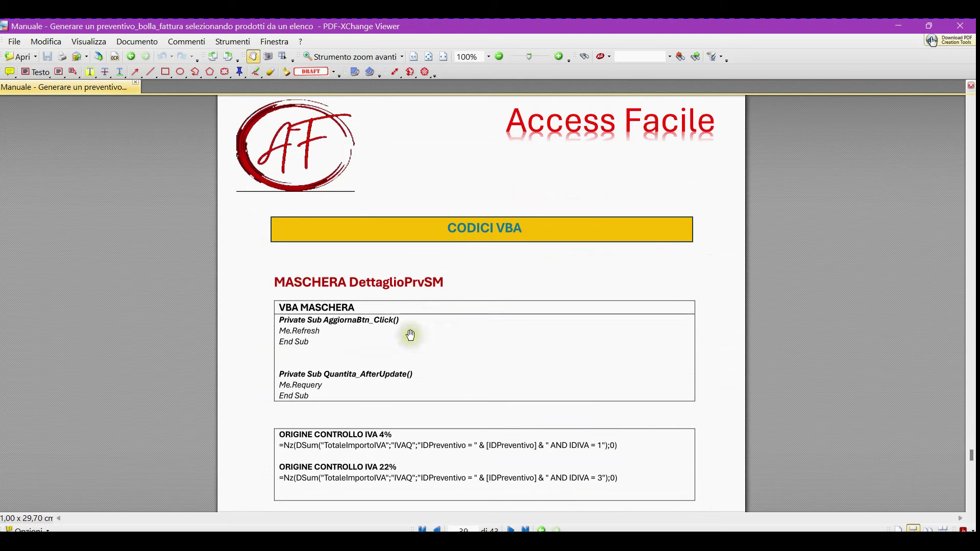
Examine the manual's VBA code pages through to page 43, including the product selection and search procedures
{"action": "scroll", "coordinate": [414, 336], "scroll_direction": "down", "scroll_amount": 19}
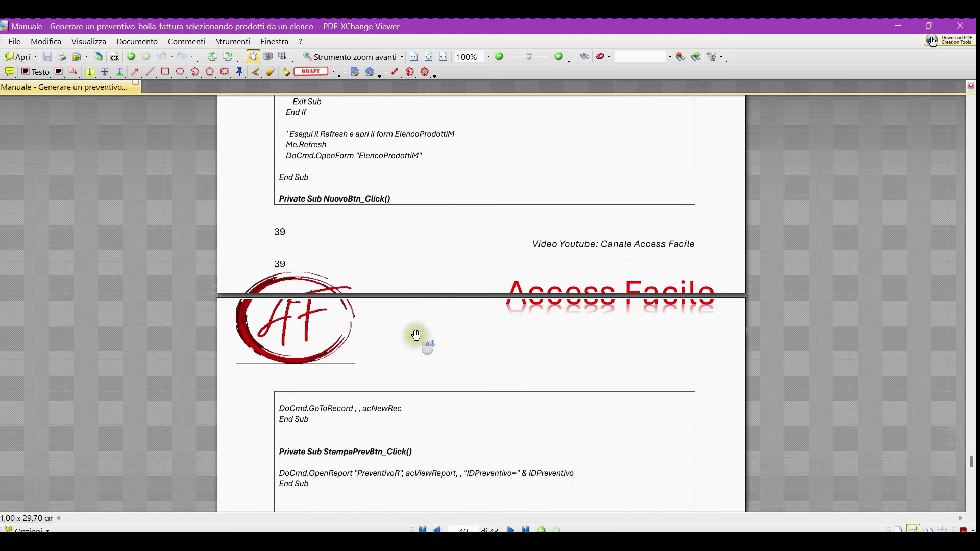
{"action": "scroll", "coordinate": [417, 336], "scroll_direction": "down", "scroll_amount": 7}
{"action": "scroll", "coordinate": [455, 342], "scroll_direction": "down", "scroll_amount": 12}
{"action": "scroll", "coordinate": [458, 346], "scroll_direction": "down", "scroll_amount": 18}
{"action": "scroll", "coordinate": [455, 350], "scroll_direction": "down", "scroll_amount": 20}
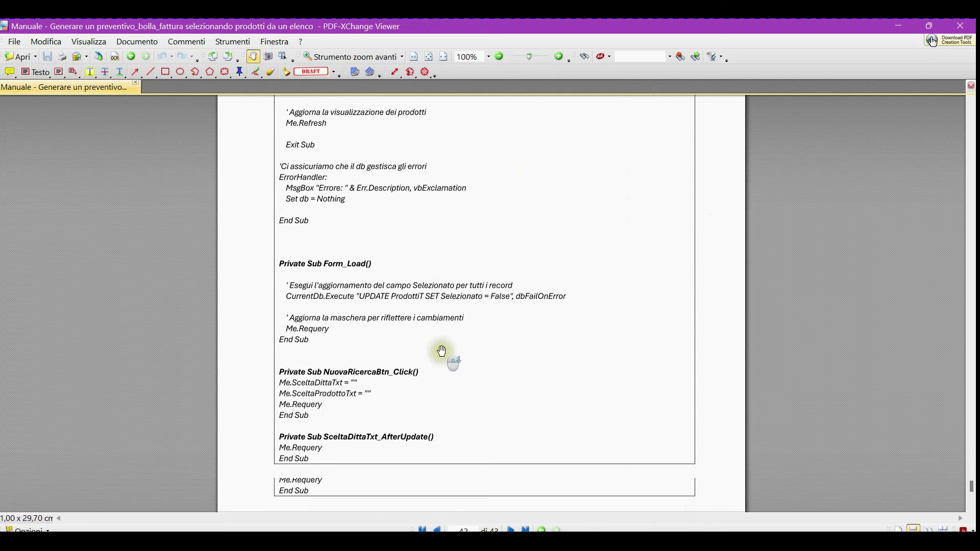
{"action": "scroll", "coordinate": [442, 351], "scroll_direction": "down", "scroll_amount": 8}
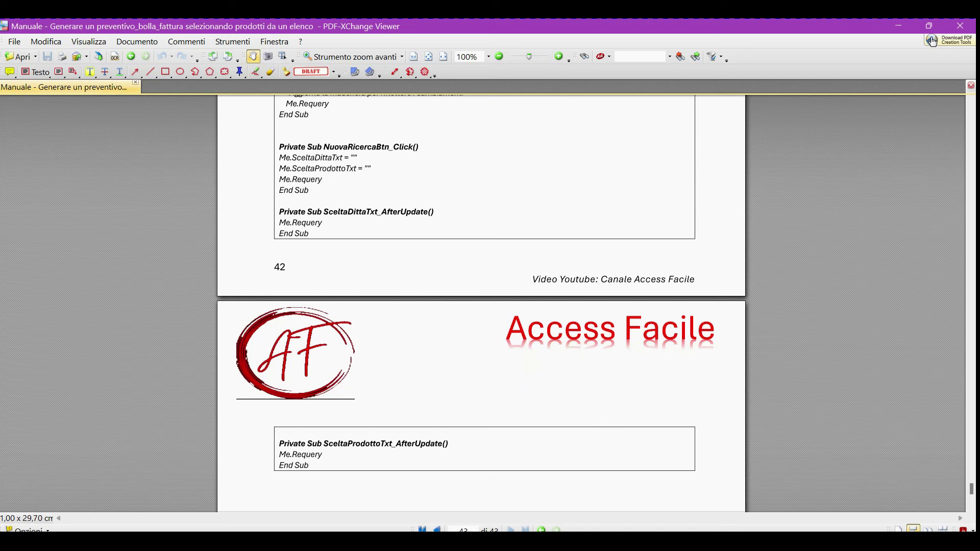
{"action": "scroll", "coordinate": [542, 409], "scroll_direction": "up", "scroll_amount": 2}
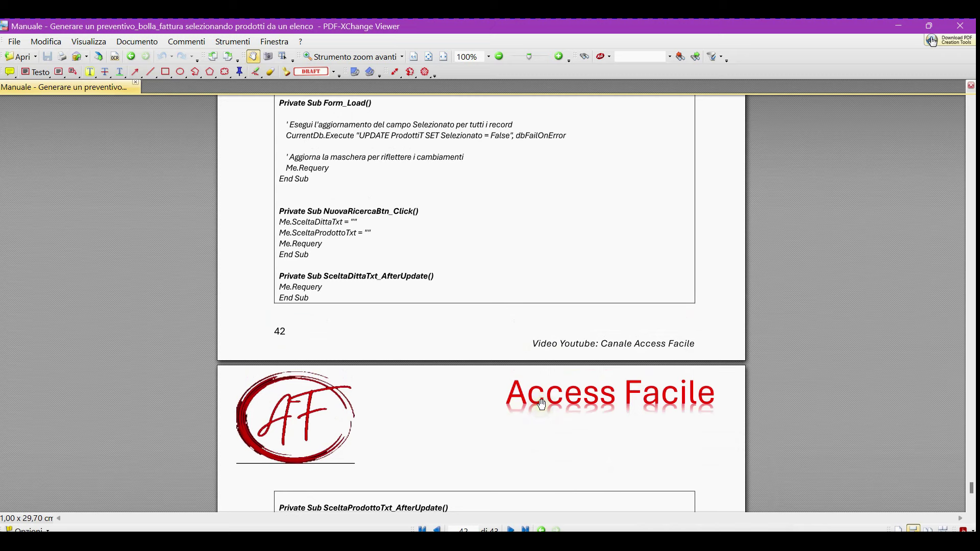
{"action": "scroll", "coordinate": [541, 402], "scroll_direction": "up", "scroll_amount": 15}
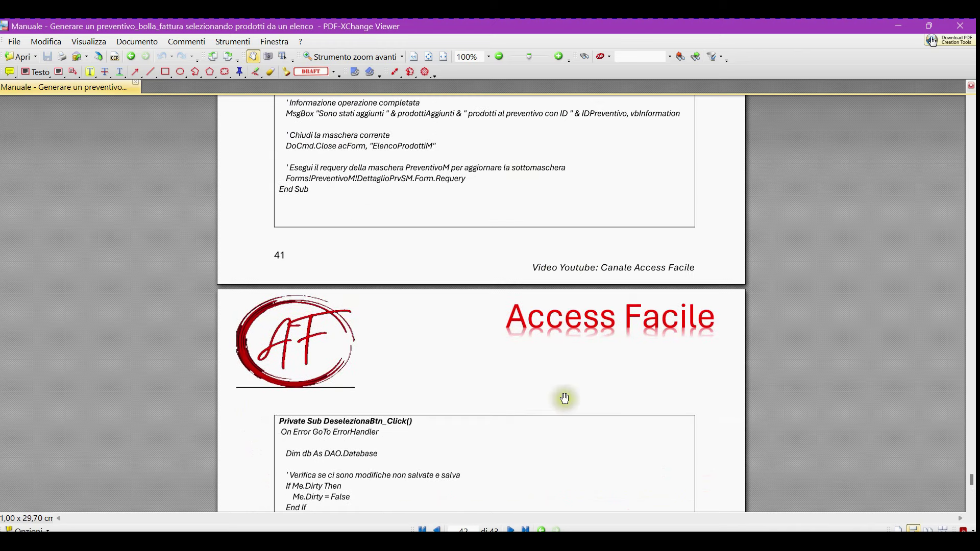
{"action": "left_click", "coordinate": [561, 388]}
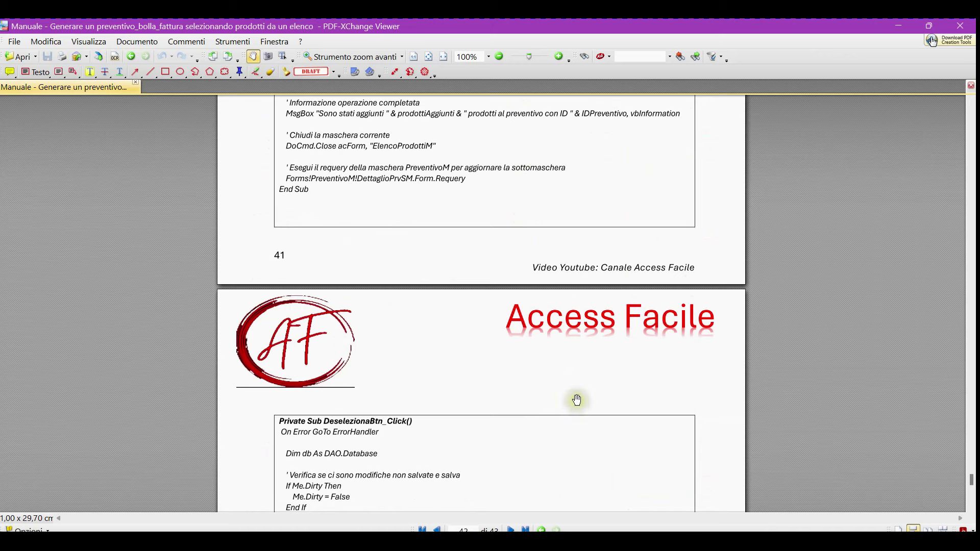
Switch to the browser to view the manual's Payhip product page, and return to the PDF manual
{"action": "left_click", "coordinate": [695, 543]}
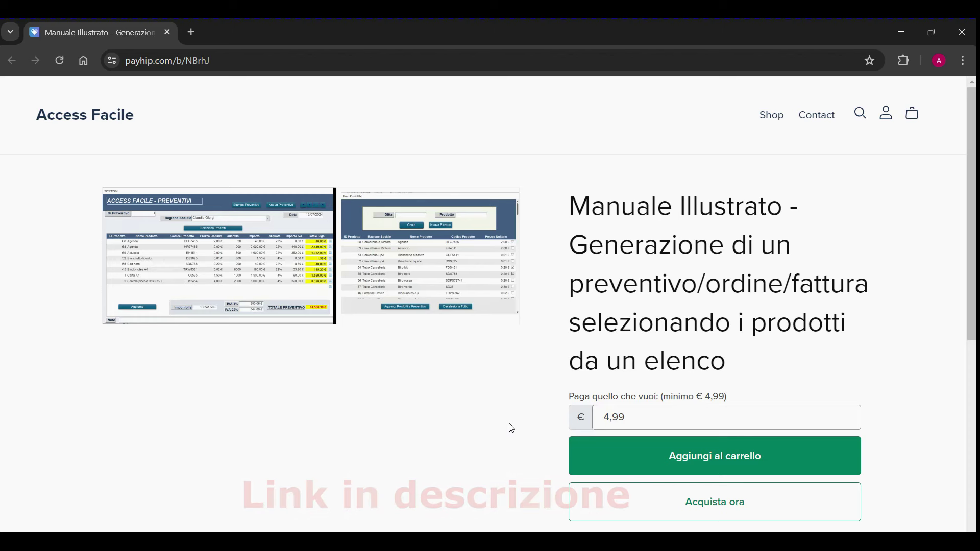
{"action": "left_click", "coordinate": [712, 506]}
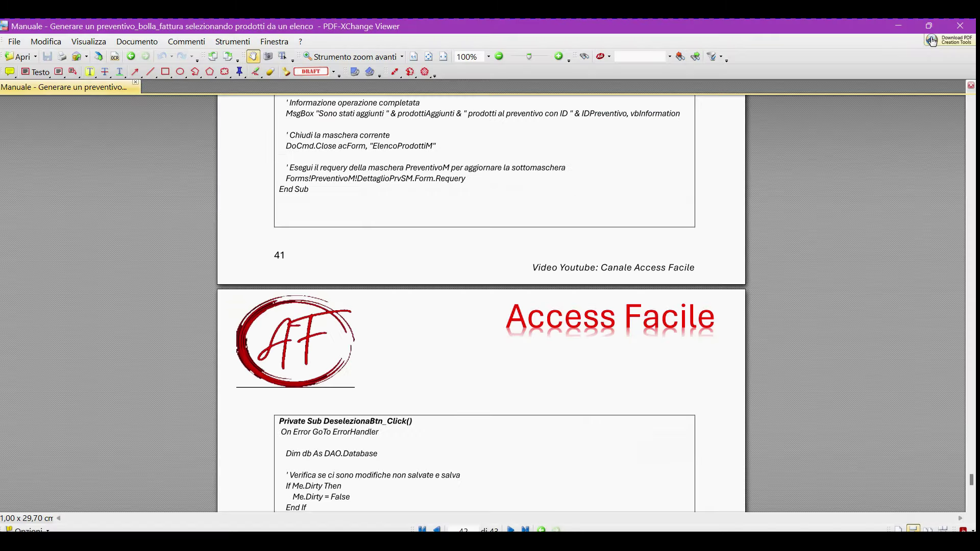
Switch to the Preventivi Selezione database in Access, view the BaseM form and close it
{"action": "key", "text": "alt+Tab"}
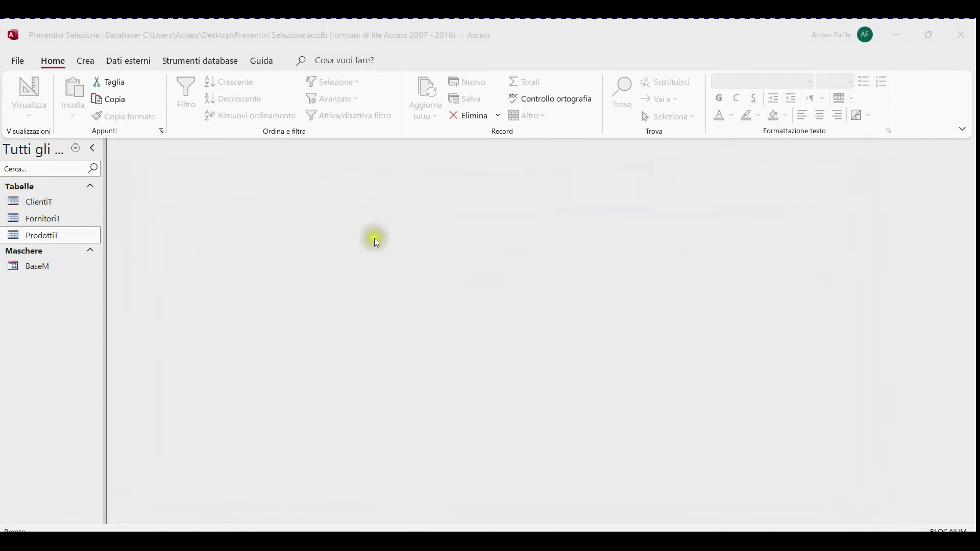
{"action": "double_click", "coordinate": [73, 267]}
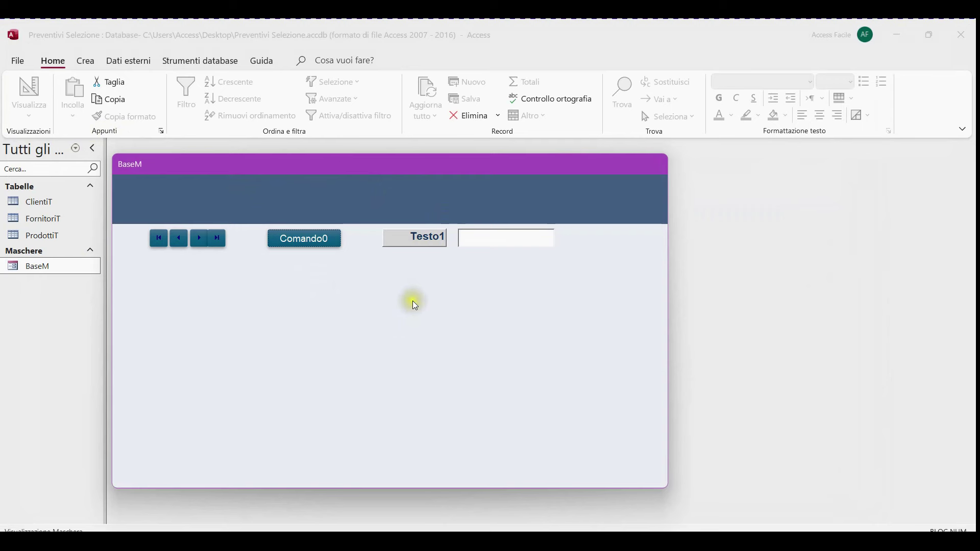
{"action": "right_click", "coordinate": [553, 207]}
{"action": "left_click", "coordinate": [592, 355]}
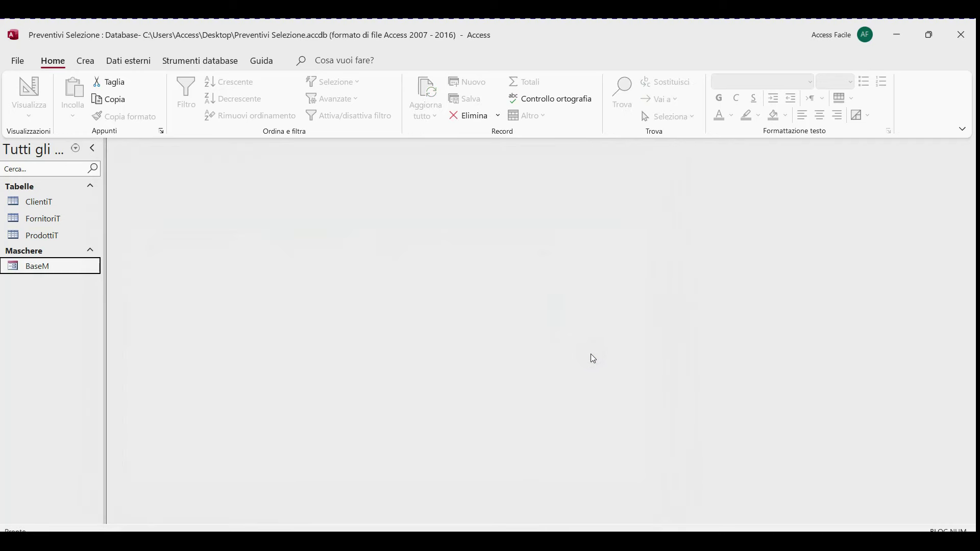
Review the fields and records of the ClientiT and FornitoriT tables, closing each one
{"action": "double_click", "coordinate": [57, 202]}
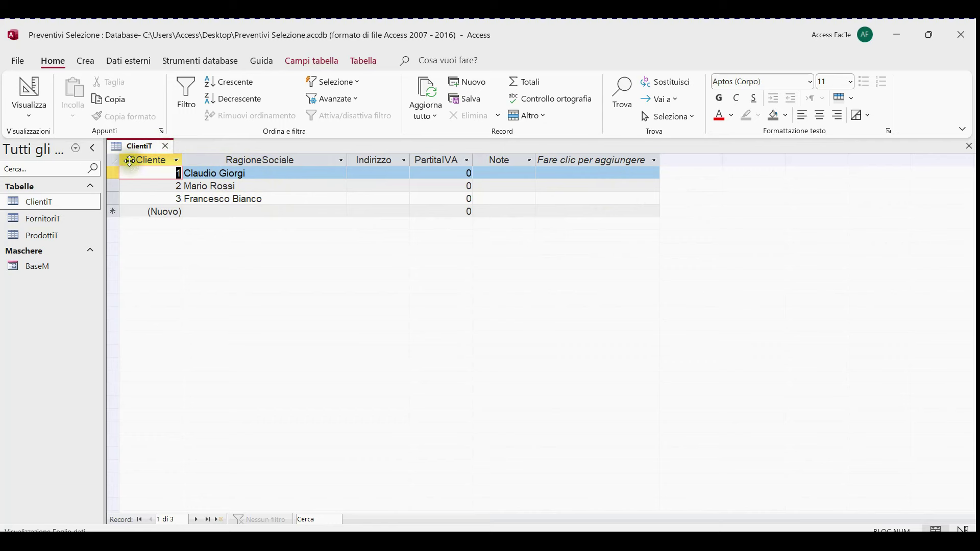
{"action": "left_click", "coordinate": [166, 146]}
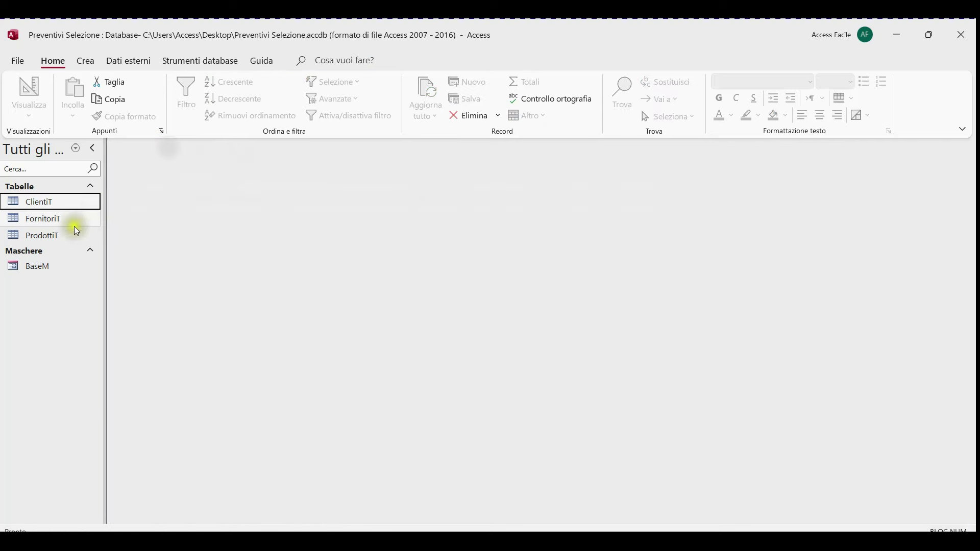
{"action": "left_click", "coordinate": [46, 220]}
{"action": "double_click", "coordinate": [46, 221]}
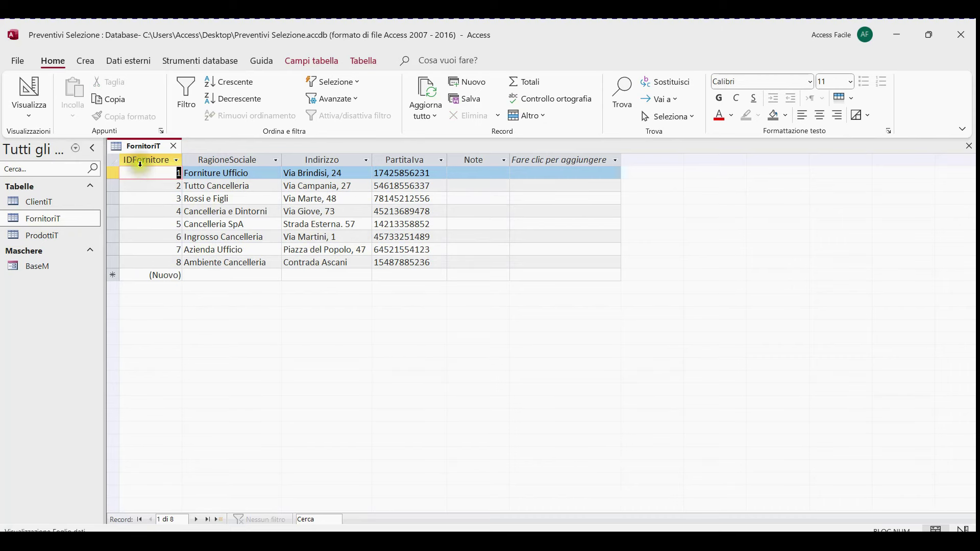
{"action": "left_click", "coordinate": [173, 146]}
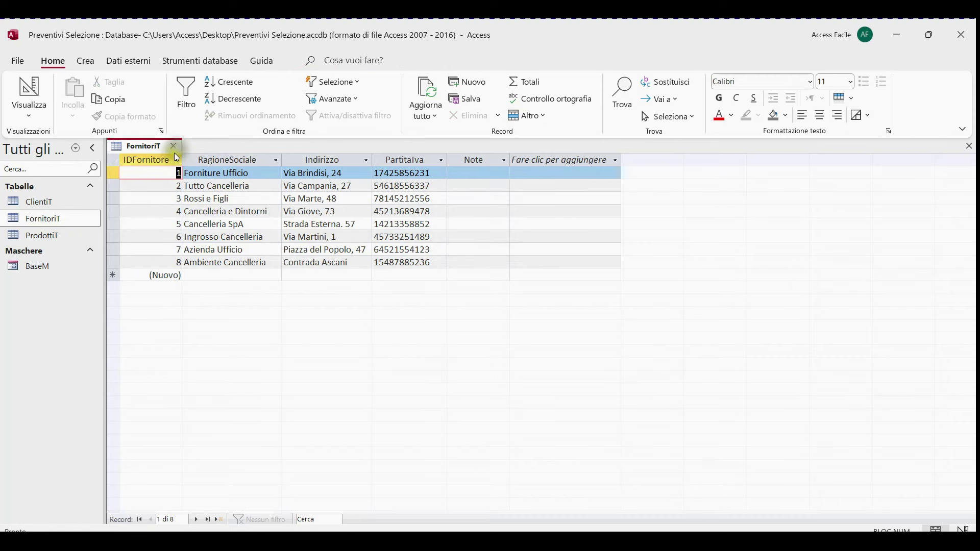
Review the fields and records of the ProdottiT table and close it
{"action": "left_click", "coordinate": [78, 238]}
{"action": "double_click", "coordinate": [77, 238]}
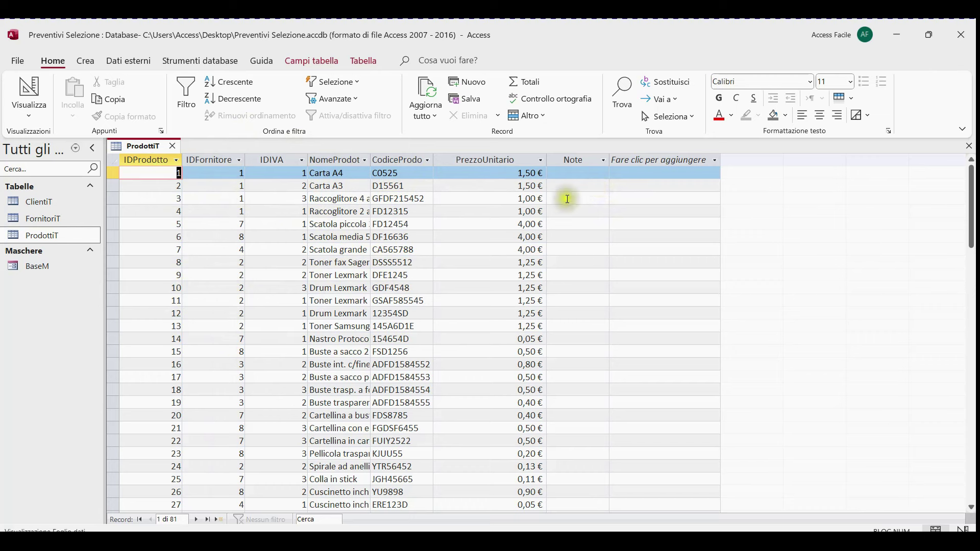
{"action": "left_click", "coordinate": [173, 148]}
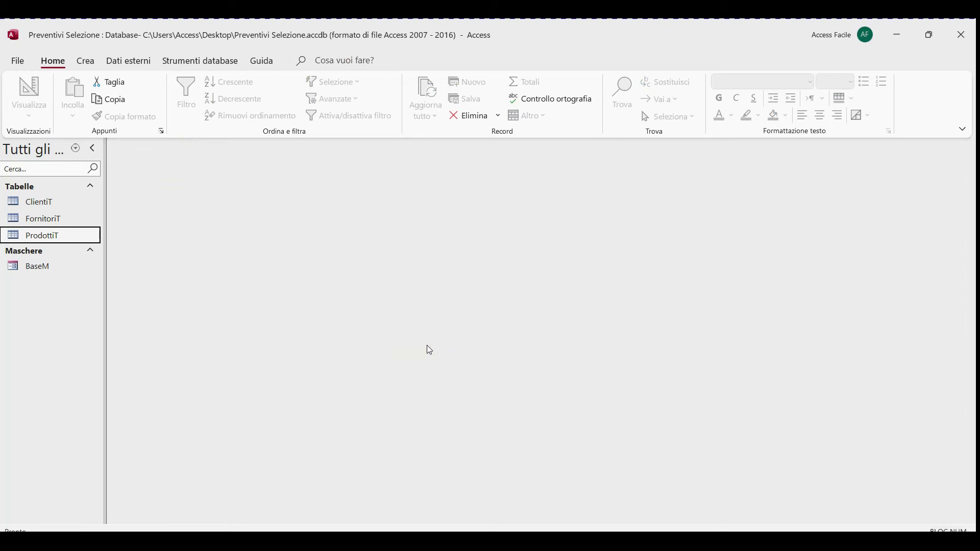
Create a table in design view with an IDIVA field of type Numerazione automatica as the primary key
{"action": "left_click", "coordinate": [89, 63]}
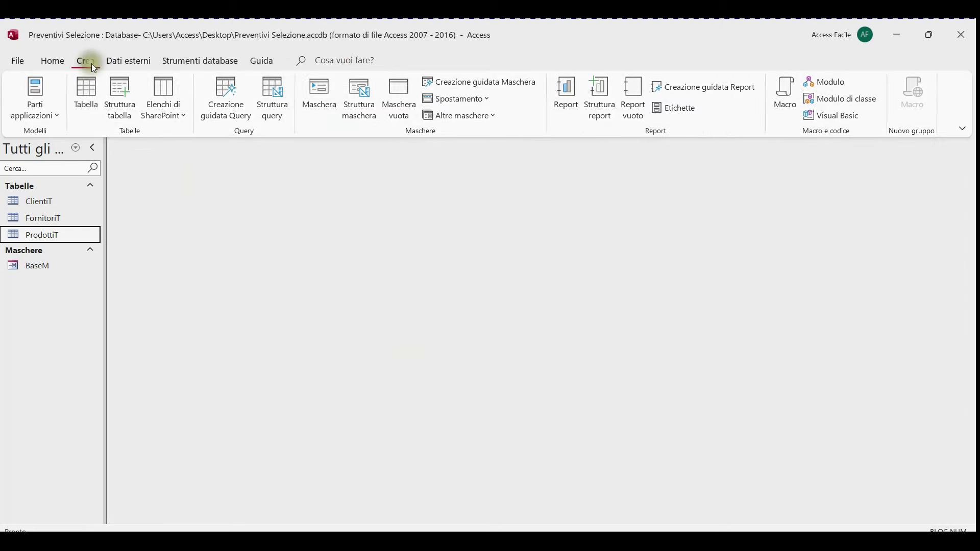
{"action": "left_click", "coordinate": [121, 97]}
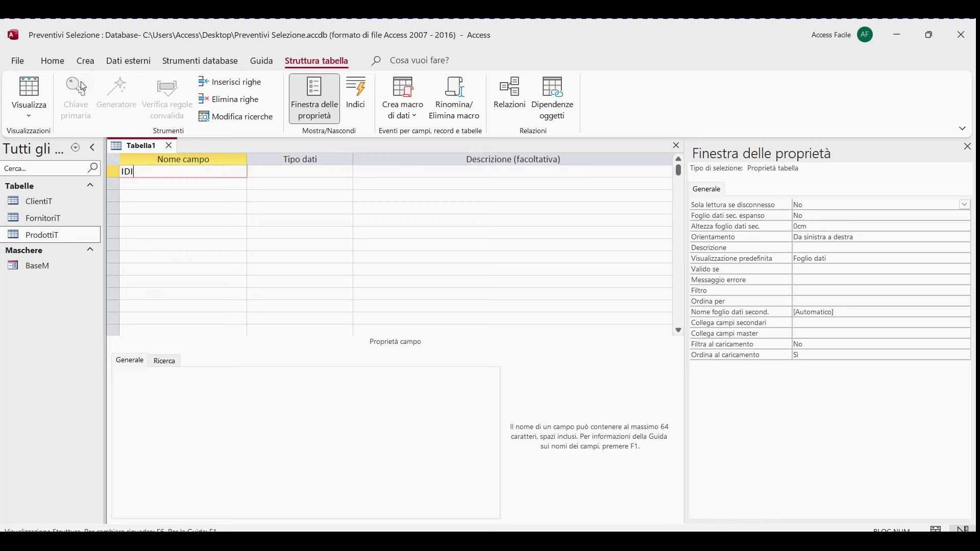
{"action": "left_click", "coordinate": [331, 171]}
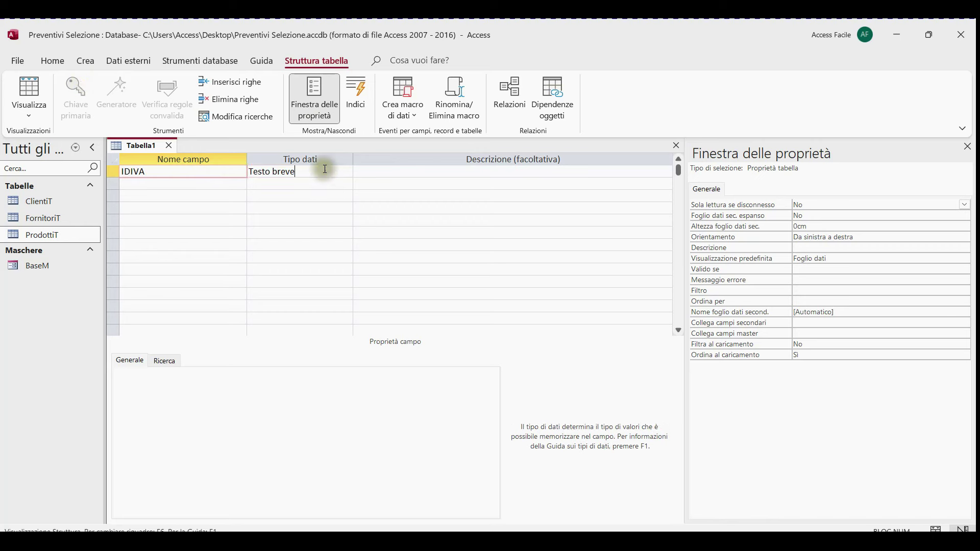
{"action": "left_click", "coordinate": [347, 171]}
{"action": "left_click", "coordinate": [328, 267]}
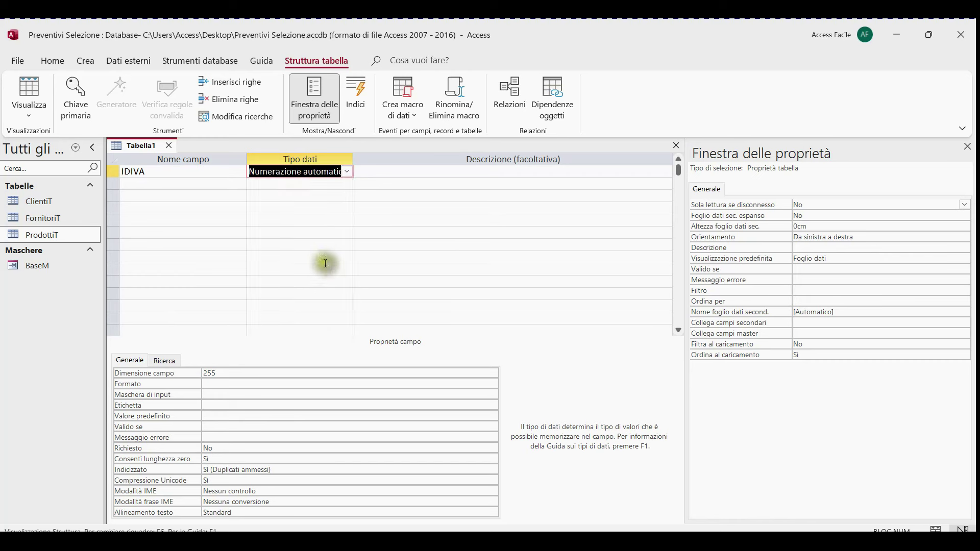
{"action": "left_click", "coordinate": [92, 109]}
Add an Aliquota field with the Numerico data type below IDIVA
{"action": "left_click", "coordinate": [144, 184]}
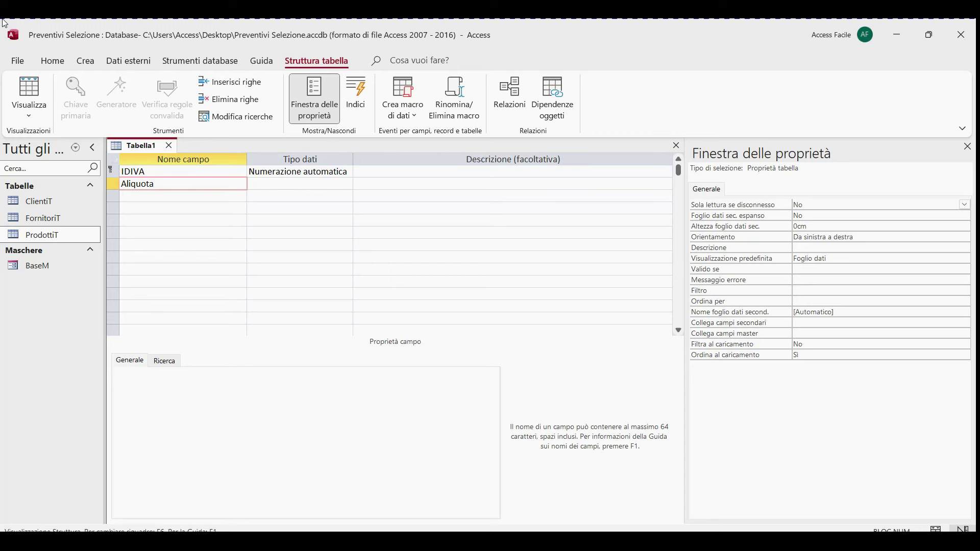
{"action": "key", "text": "Tab"}
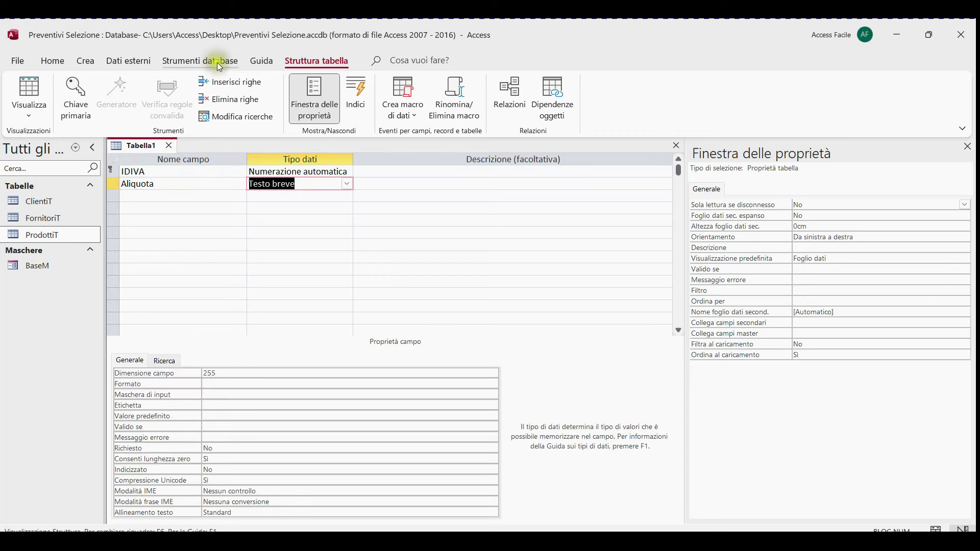
{"action": "left_click", "coordinate": [349, 186]}
{"action": "left_click", "coordinate": [326, 224]}
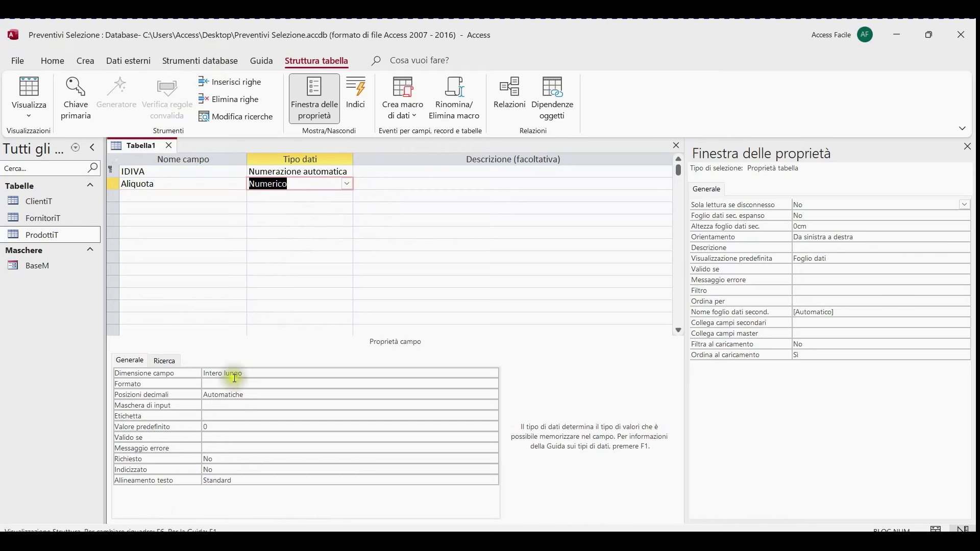
Set the Aliquota field's size to Precisione singola and its decimal places to 2
{"action": "left_click", "coordinate": [297, 378]}
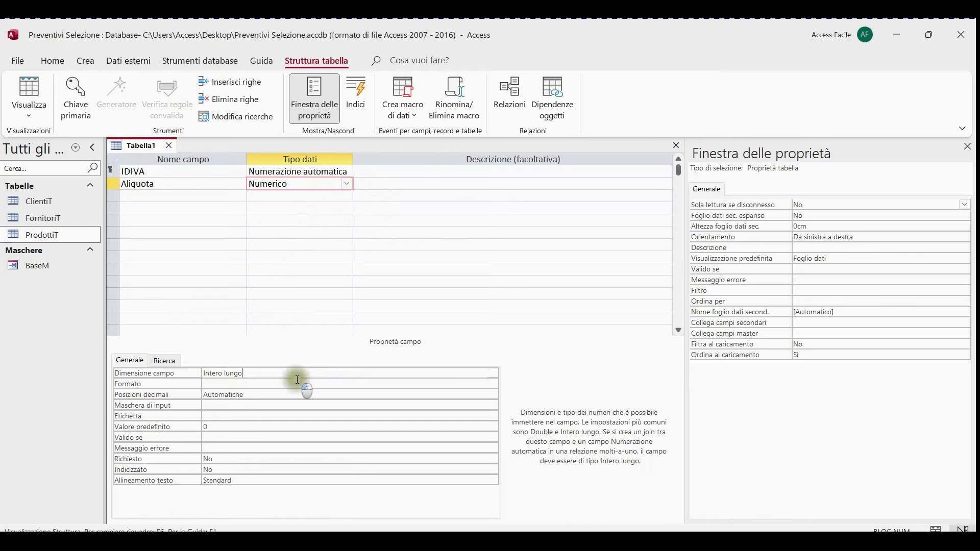
{"action": "left_click", "coordinate": [492, 373]}
{"action": "left_click", "coordinate": [308, 416]}
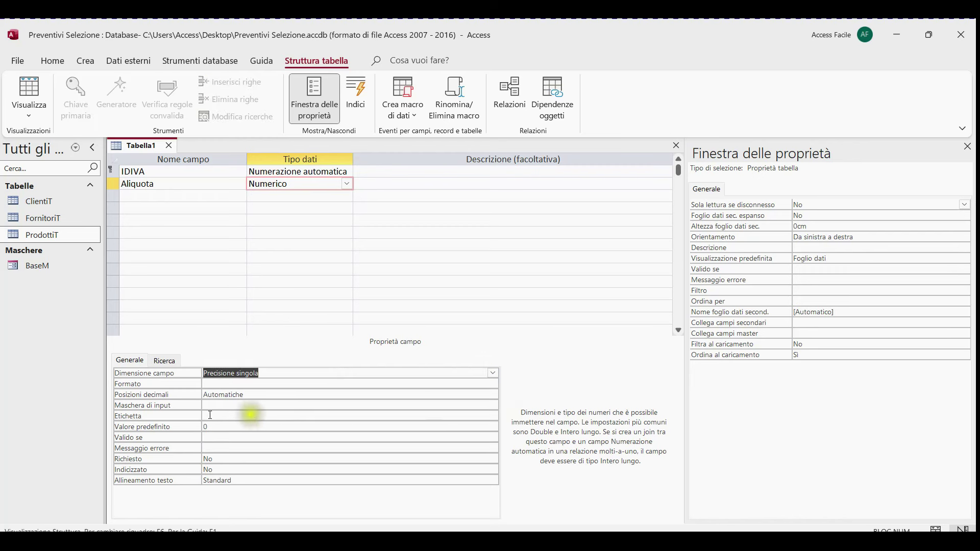
{"action": "left_click", "coordinate": [495, 396]}
{"action": "left_click", "coordinate": [493, 395]}
{"action": "left_click", "coordinate": [237, 266]}
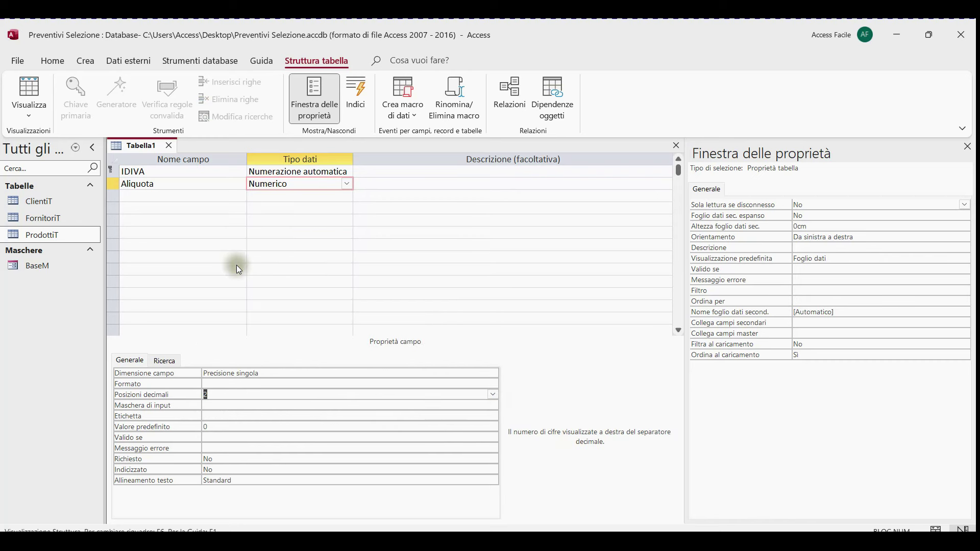
Set the Aliquota field's display format to Percentuale
{"action": "left_click", "coordinate": [178, 382]}
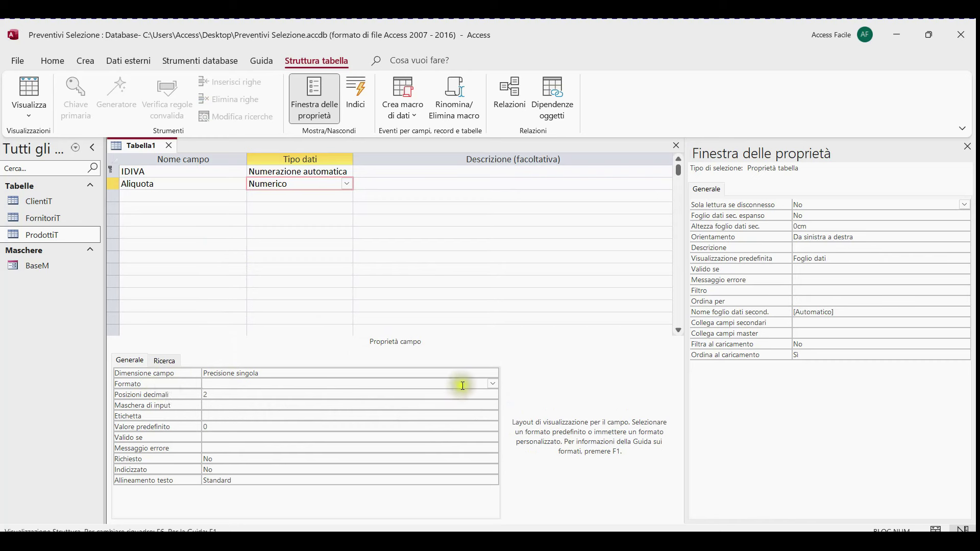
{"action": "left_click", "coordinate": [493, 384]}
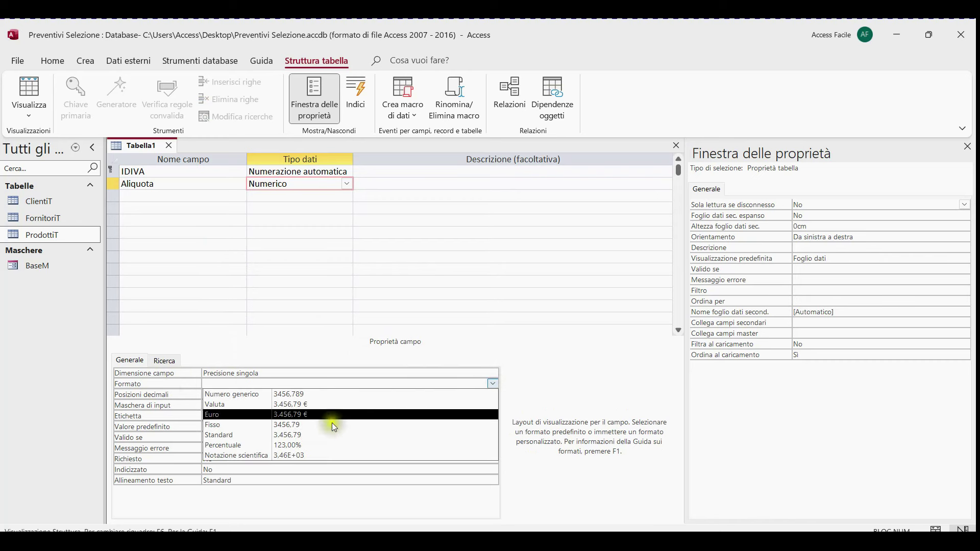
{"action": "left_click", "coordinate": [262, 445]}
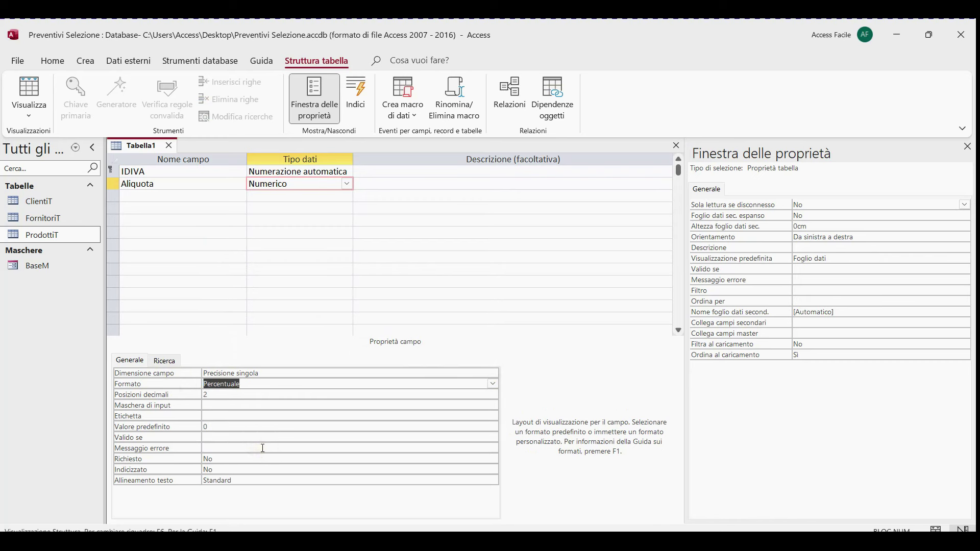
Save the VAT rate table under the name IvaT and close it
{"action": "right_click", "coordinate": [144, 146]}
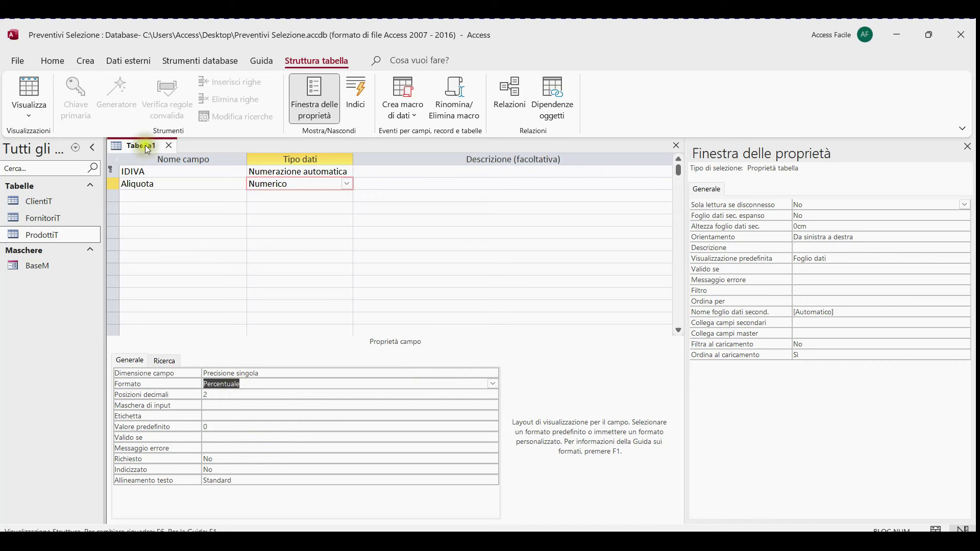
{"action": "left_click", "coordinate": [160, 158]}
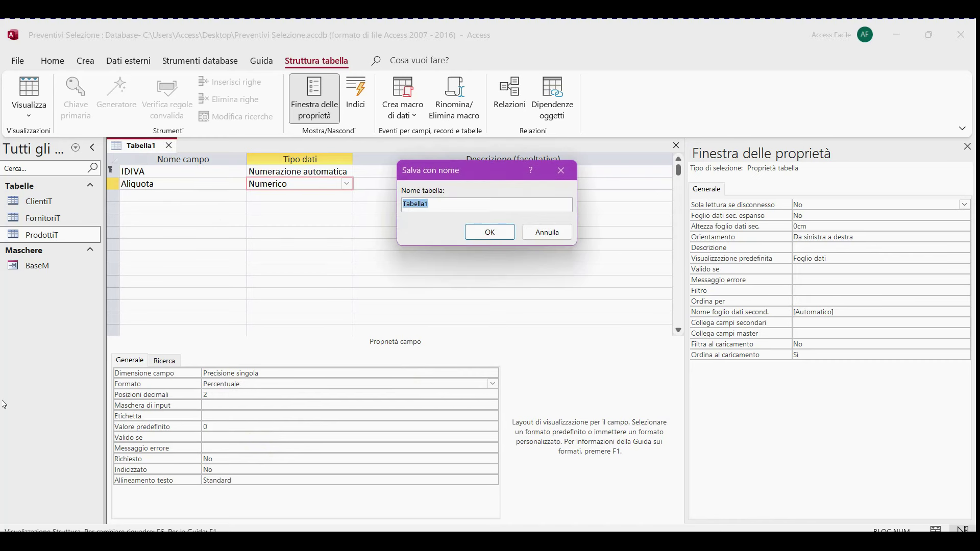
{"action": "key", "text": "BackSpace"}
{"action": "type", "text": "IvaT"}
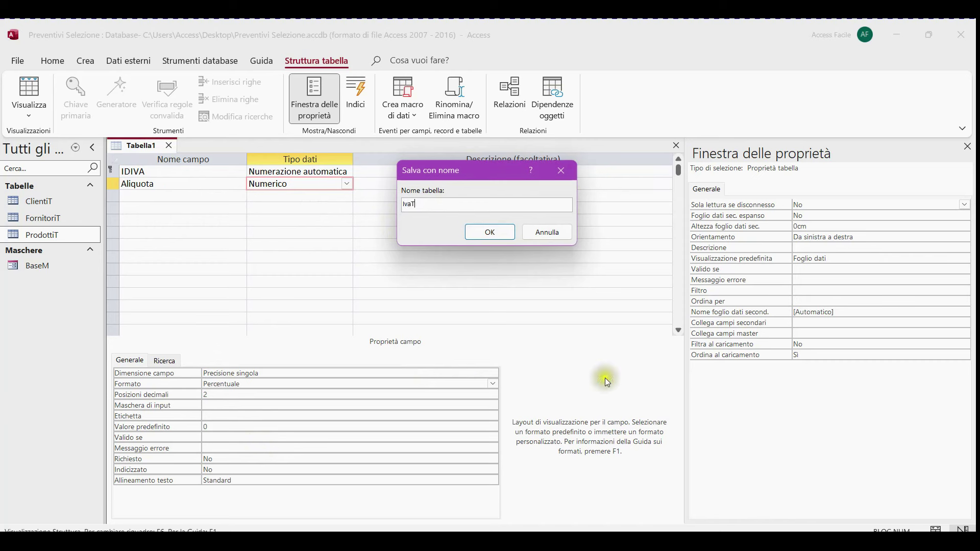
{"action": "left_click", "coordinate": [507, 238]}
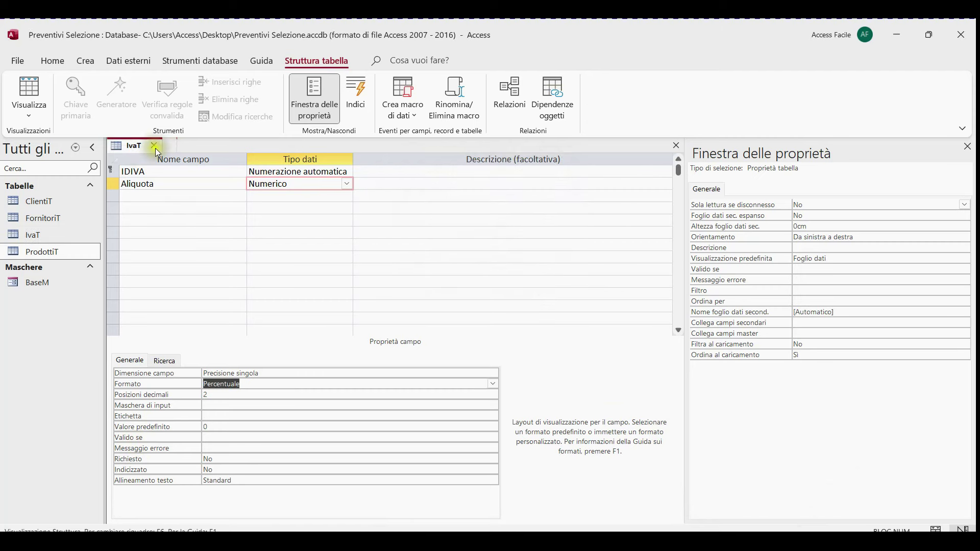
{"action": "left_click", "coordinate": [154, 147]}
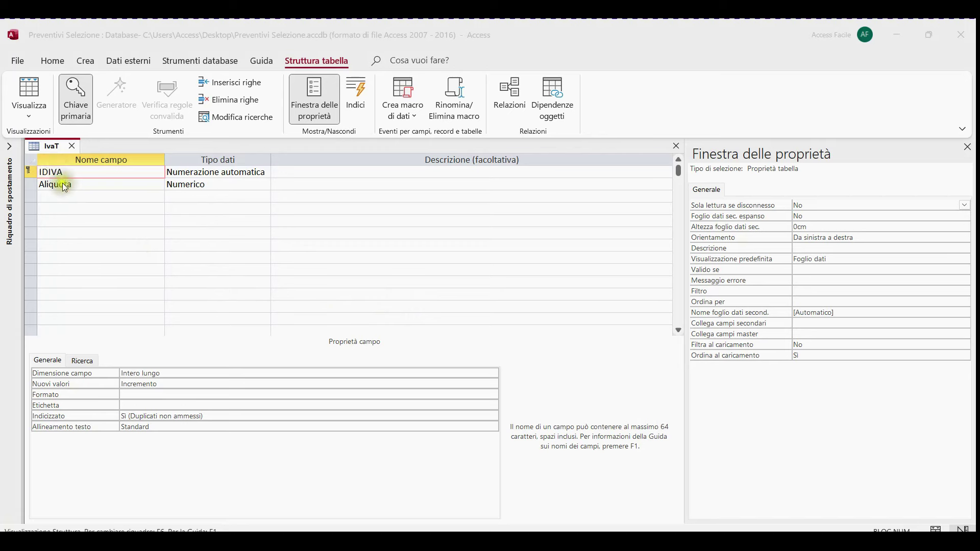
Show IvaT in datasheet view, enter three records with Aliquota values 4%, 18% and 22%, and close the table
{"action": "right_click", "coordinate": [54, 147]}
{"action": "left_click", "coordinate": [111, 241]}
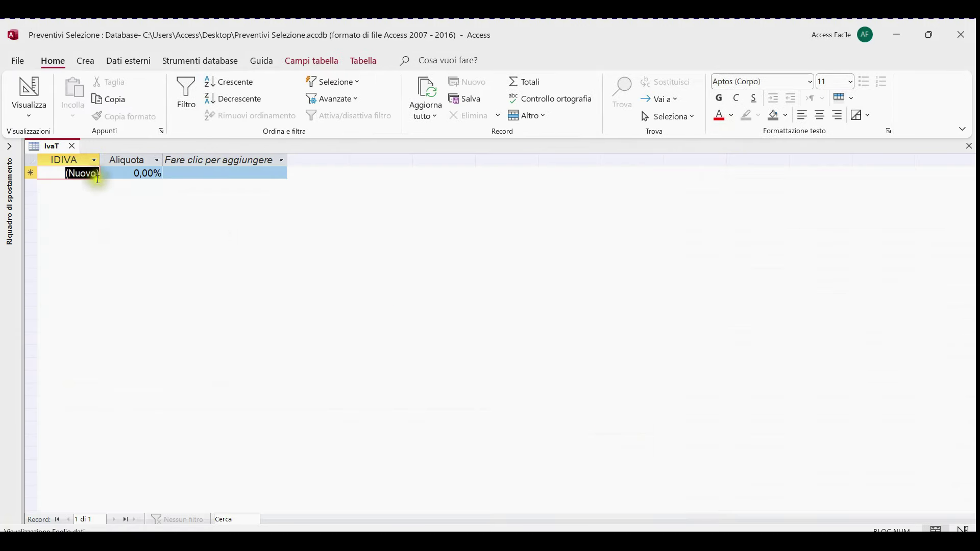
{"action": "left_click_drag", "start_coordinate": [131, 175], "coordinate": [159, 175]}
{"action": "type", "text": "4"}
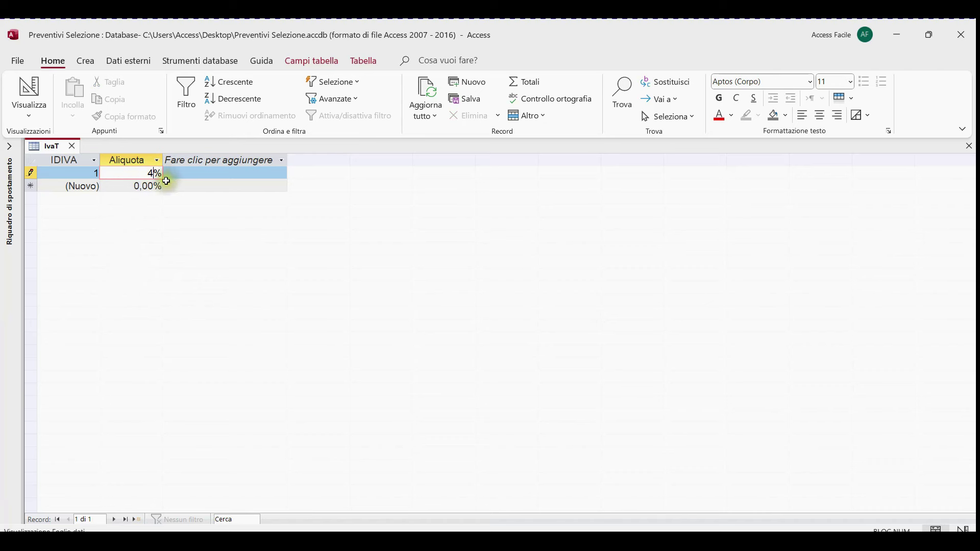
{"action": "left_click", "coordinate": [143, 186]}
{"action": "double_click", "coordinate": [144, 186]}
{"action": "type", "text": "18"}
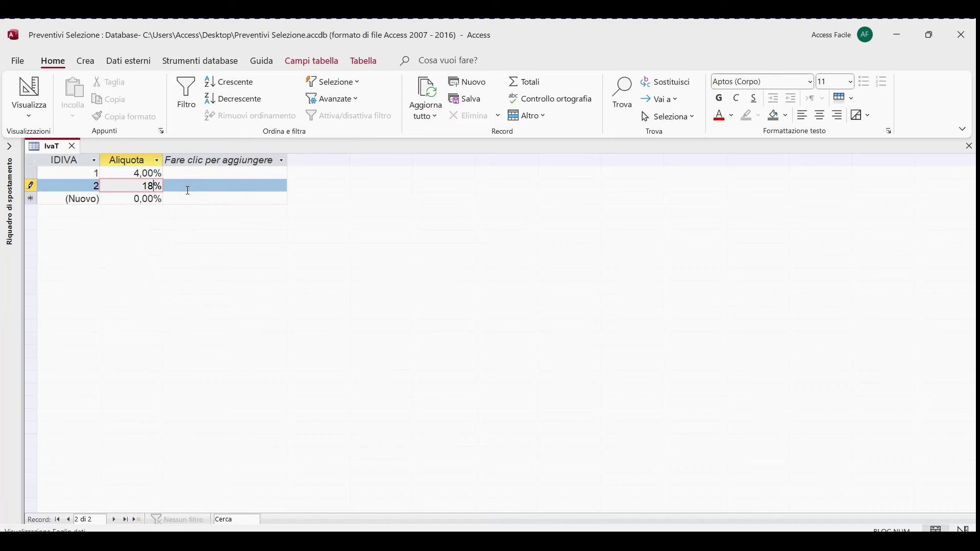
{"action": "left_click", "coordinate": [127, 199]}
{"action": "left_click_drag", "start_coordinate": [115, 199], "coordinate": [153, 202]}
{"action": "type", "text": "22"}
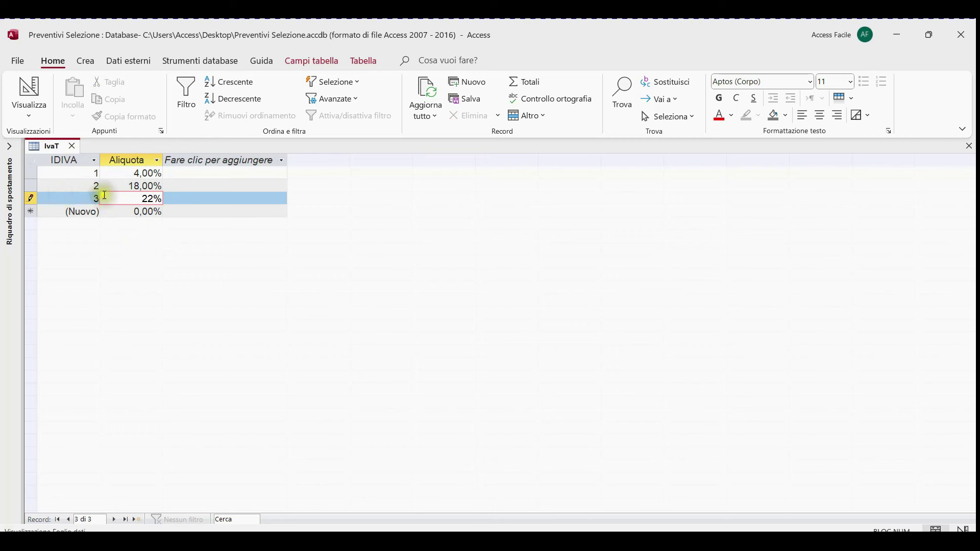
{"action": "left_click", "coordinate": [180, 202]}
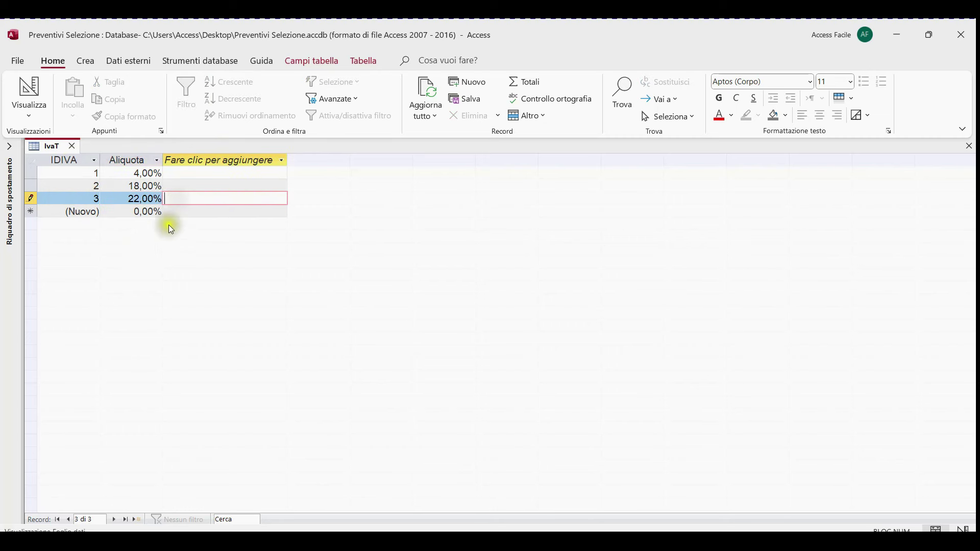
{"action": "left_click", "coordinate": [72, 146]}
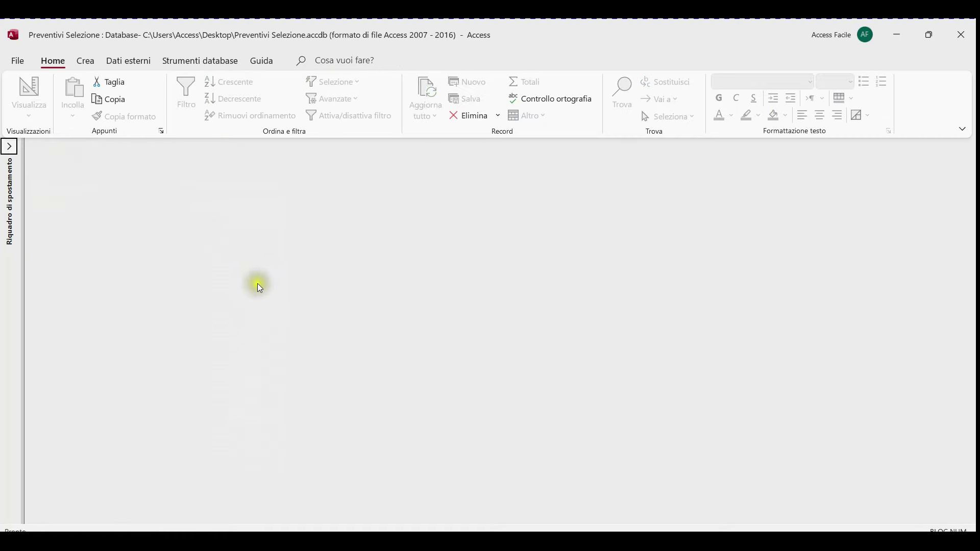
Create a new table in design view with an IDPreventivo field of type Numerazione automatica as the primary key
{"action": "key", "text": "F11"}
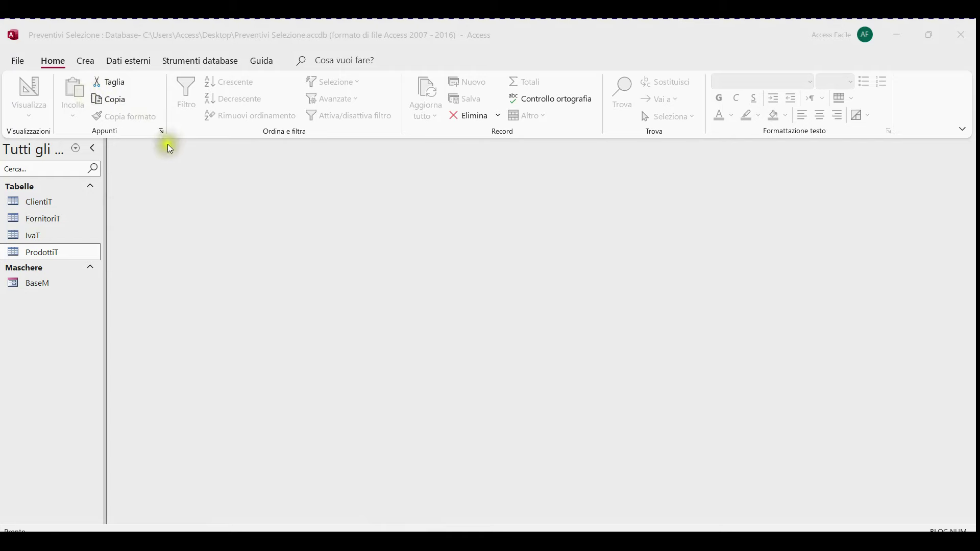
{"action": "left_click", "coordinate": [93, 61]}
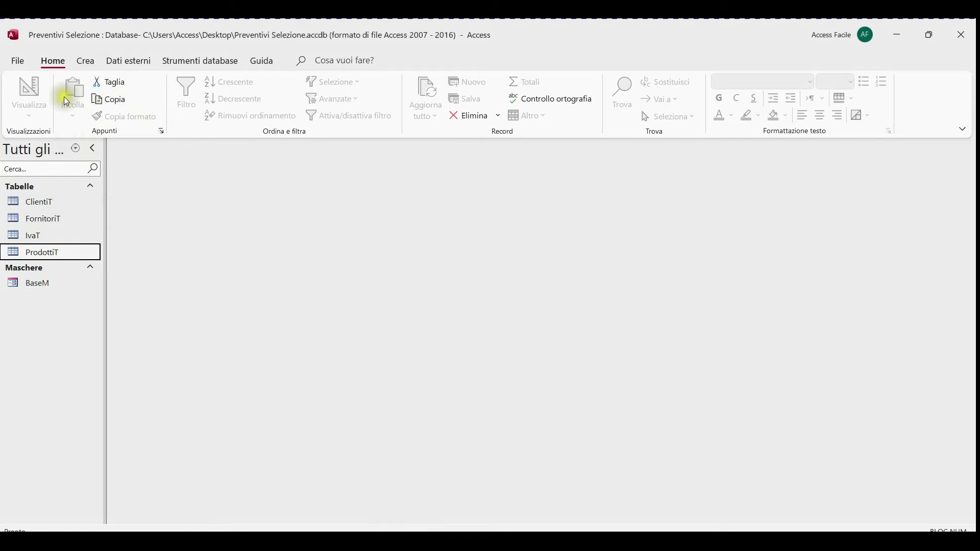
{"action": "left_click", "coordinate": [87, 62]}
{"action": "left_click", "coordinate": [131, 94]}
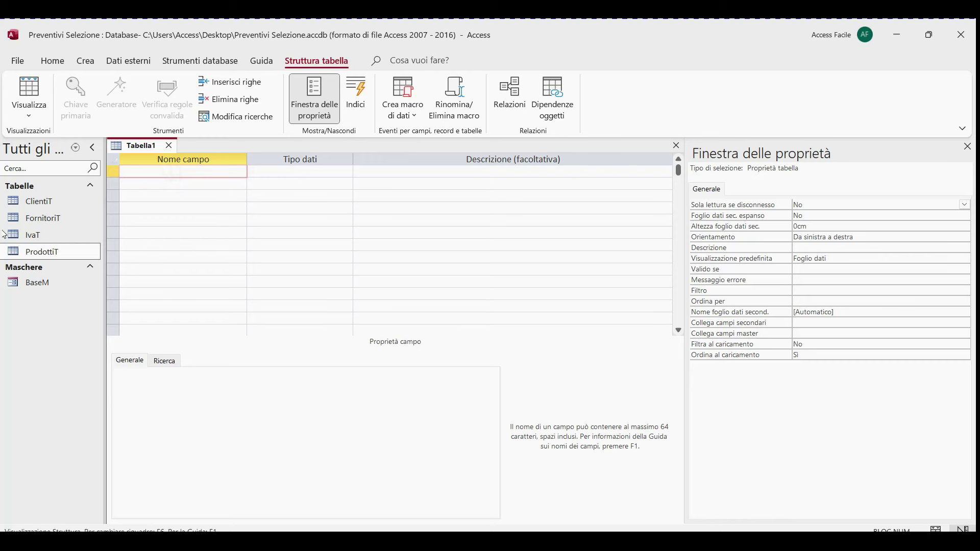
{"action": "type", "text": "IDPrevenivon"}
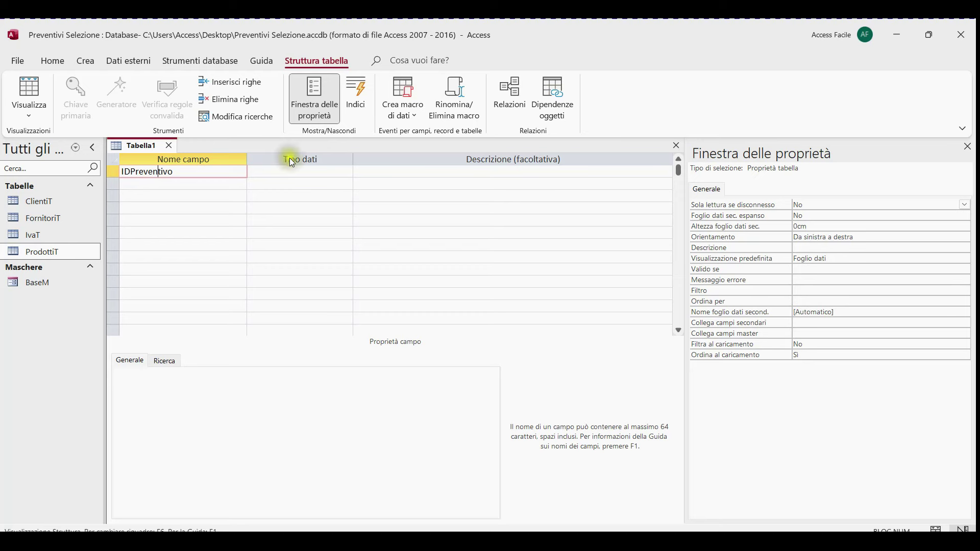
{"action": "left_click", "coordinate": [288, 169]}
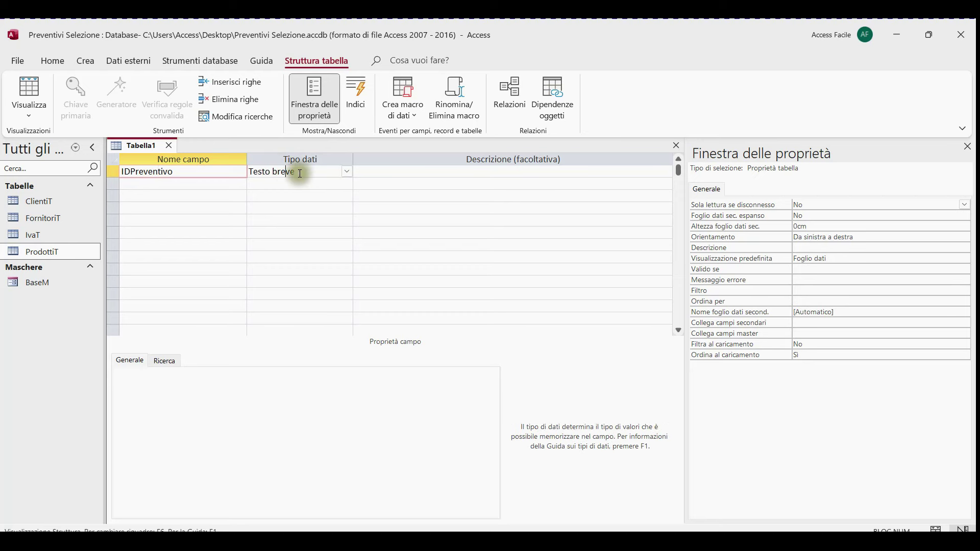
{"action": "left_click", "coordinate": [348, 172]}
{"action": "left_click", "coordinate": [307, 263]}
{"action": "left_click", "coordinate": [81, 82]}
Add an IDCliente field with the Numerico data type below IDPreventivo
{"action": "left_click", "coordinate": [167, 184]}
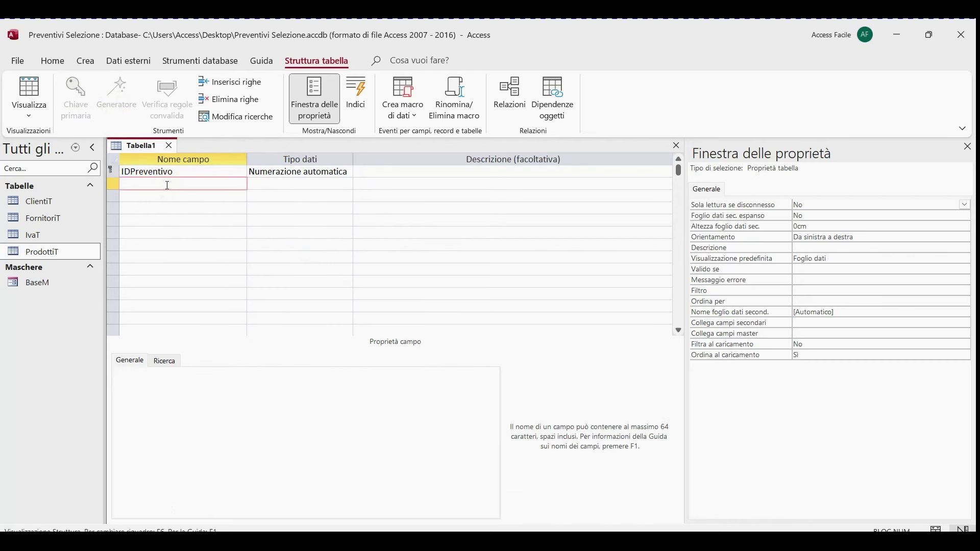
{"action": "type", "text": "IDCliente"}
{"action": "key", "text": "Tab"}
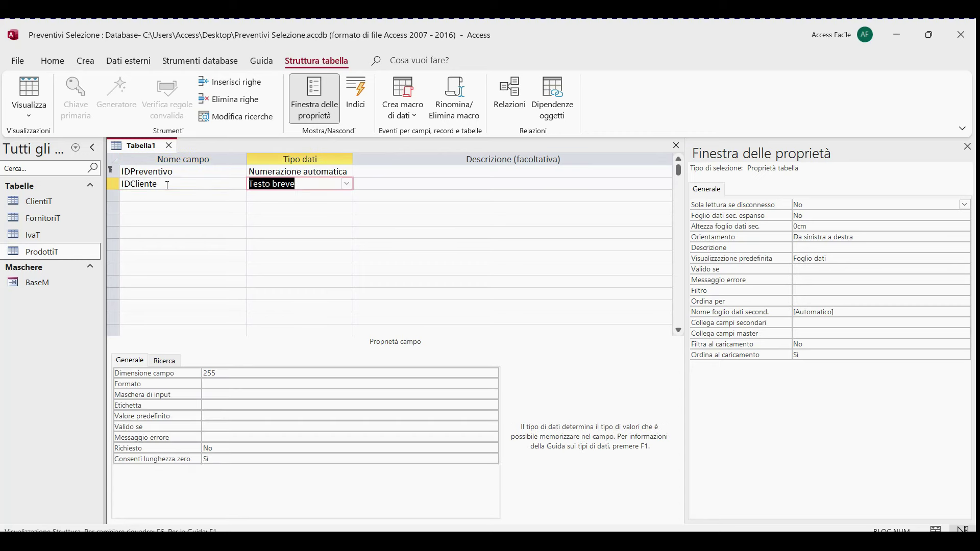
{"action": "left_click", "coordinate": [348, 187]}
{"action": "left_click", "coordinate": [312, 229]}
{"action": "left_click", "coordinate": [312, 228]}
{"action": "left_click", "coordinate": [347, 187]}
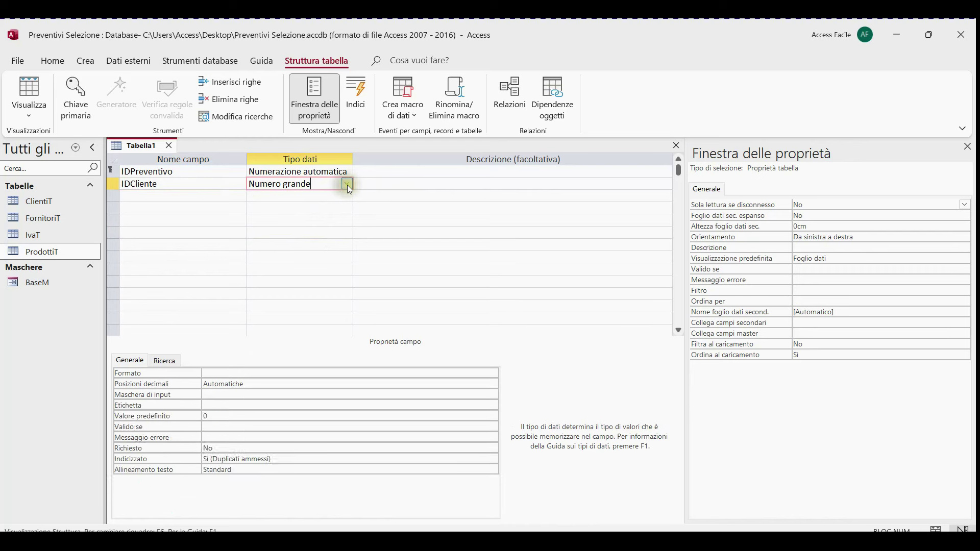
{"action": "left_click", "coordinate": [347, 185]}
{"action": "left_click", "coordinate": [324, 223]}
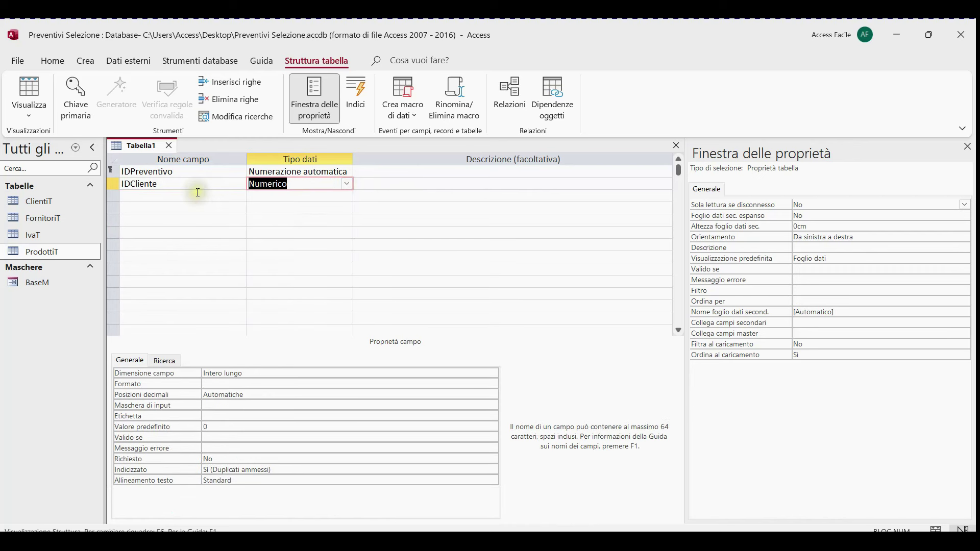
Add a Data field of type Data/ora and a Note field of type Testo breve below IDCliente
{"action": "left_click", "coordinate": [198, 193]}
{"action": "type", "text": "Data"}
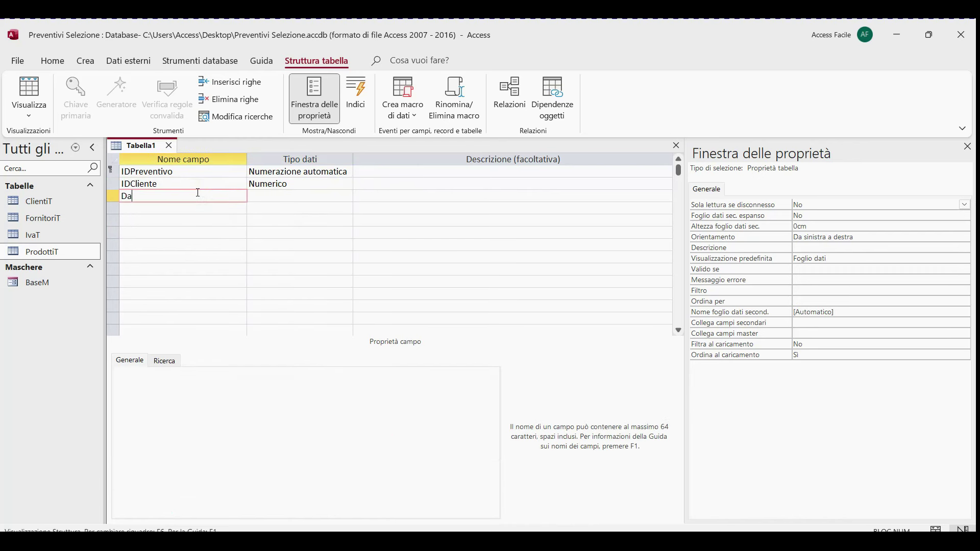
{"action": "left_click", "coordinate": [285, 199]}
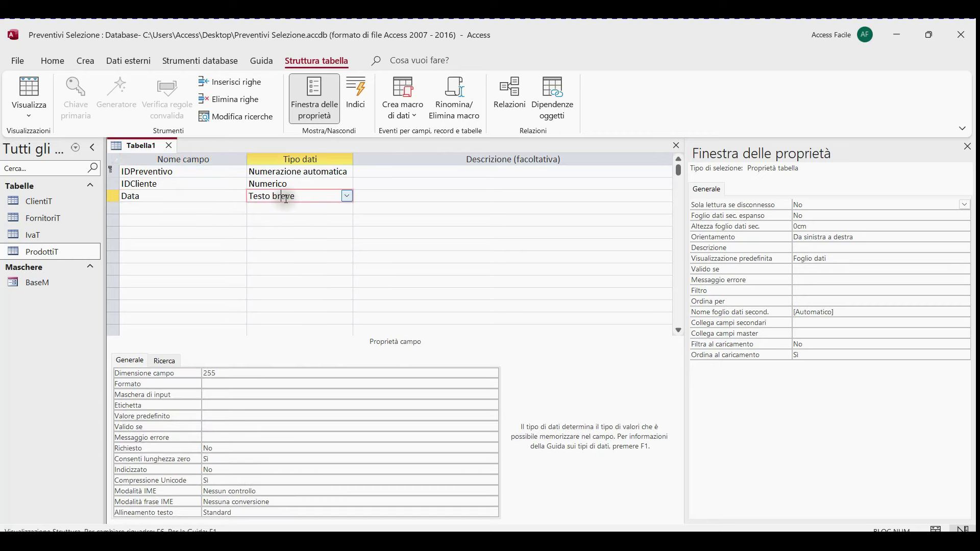
{"action": "left_click", "coordinate": [347, 195]}
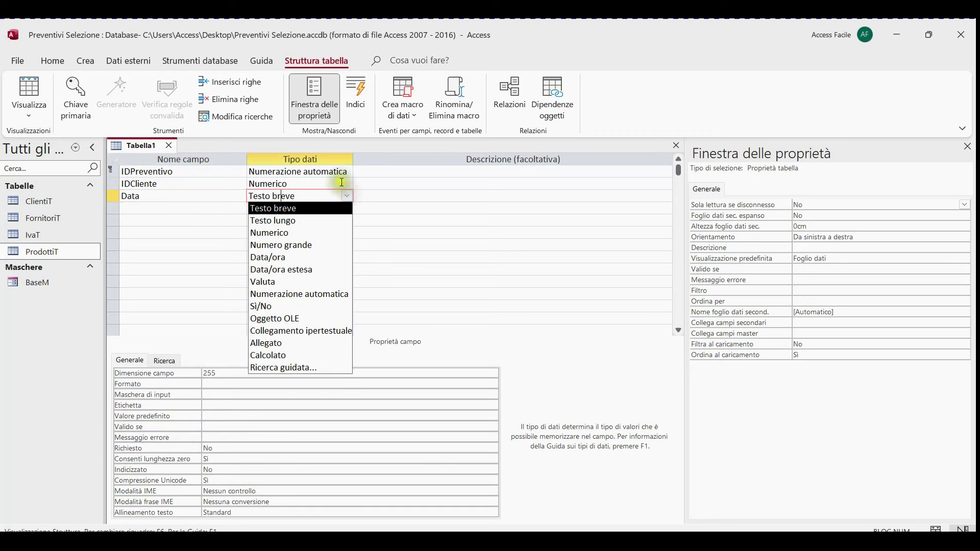
{"action": "left_click", "coordinate": [306, 258]}
{"action": "left_click", "coordinate": [175, 210]}
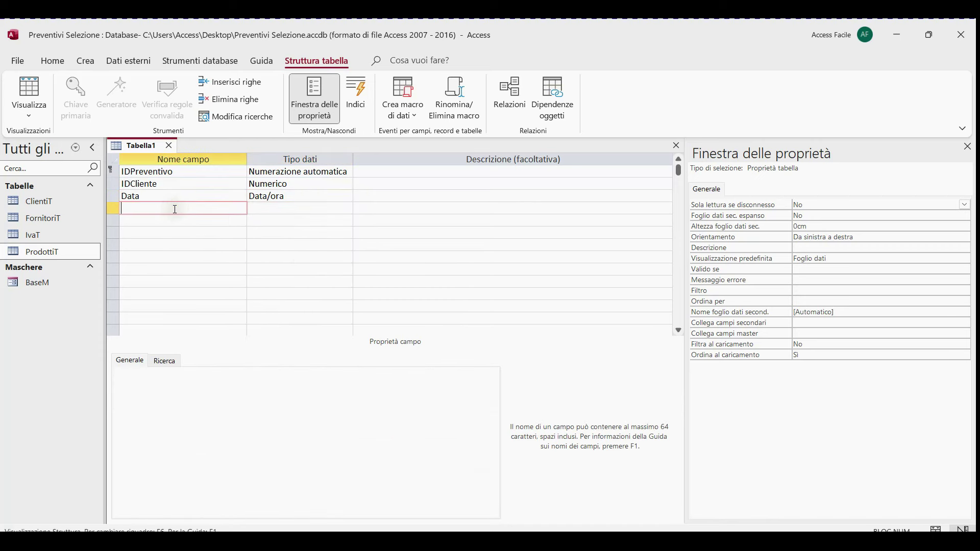
{"action": "type", "text": "Note"}
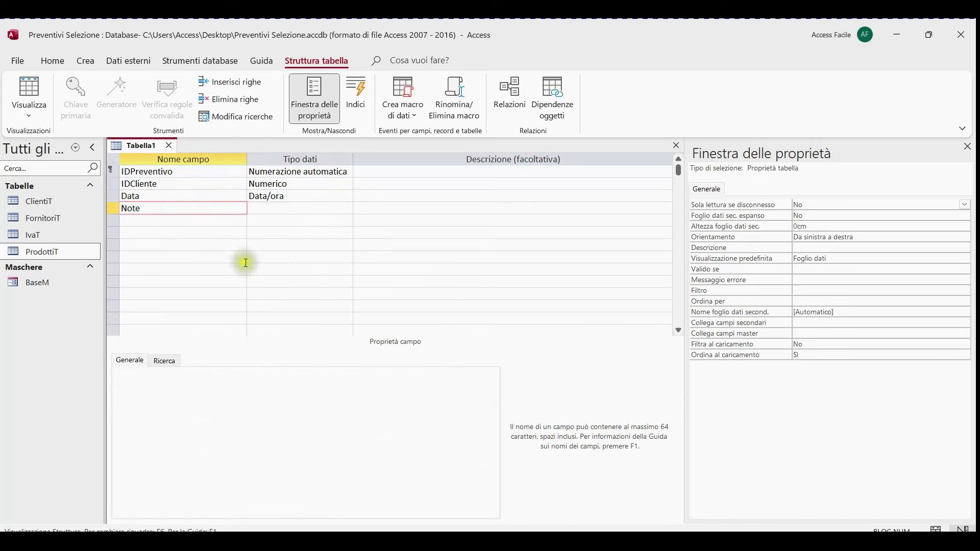
{"action": "left_click", "coordinate": [277, 206]}
Save the quotes table under the name PreventiviT and close it
{"action": "right_click", "coordinate": [120, 145]}
{"action": "left_click", "coordinate": [140, 159]}
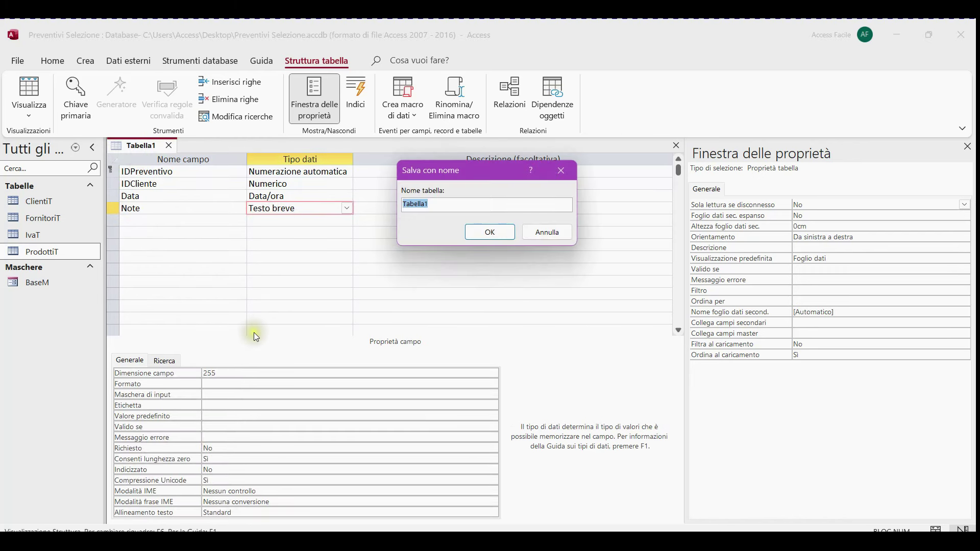
{"action": "type", "text": "PreventiviT"}
{"action": "left_click", "coordinate": [498, 234]}
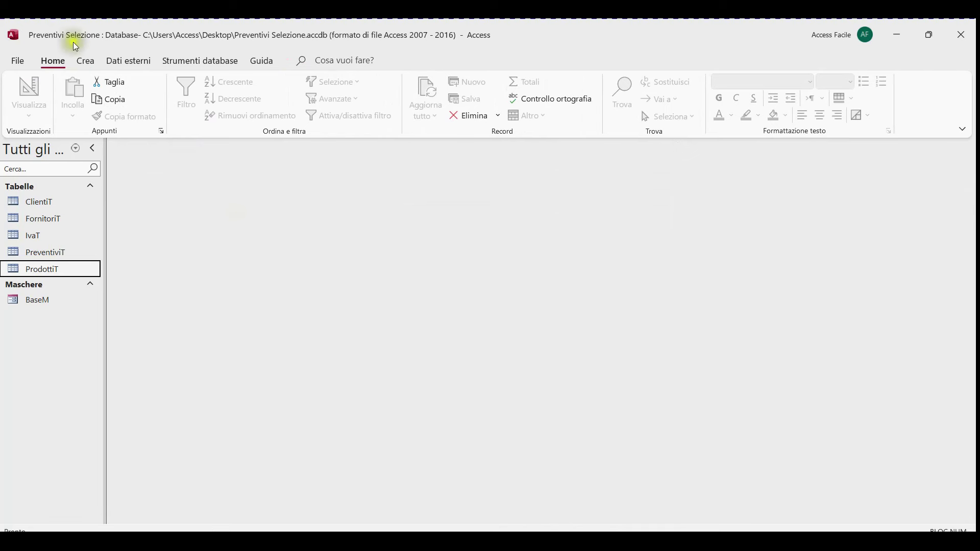
Create another table in design view with an IDDettaglioPrv field of type Numerazione automatica
{"action": "left_click", "coordinate": [83, 65]}
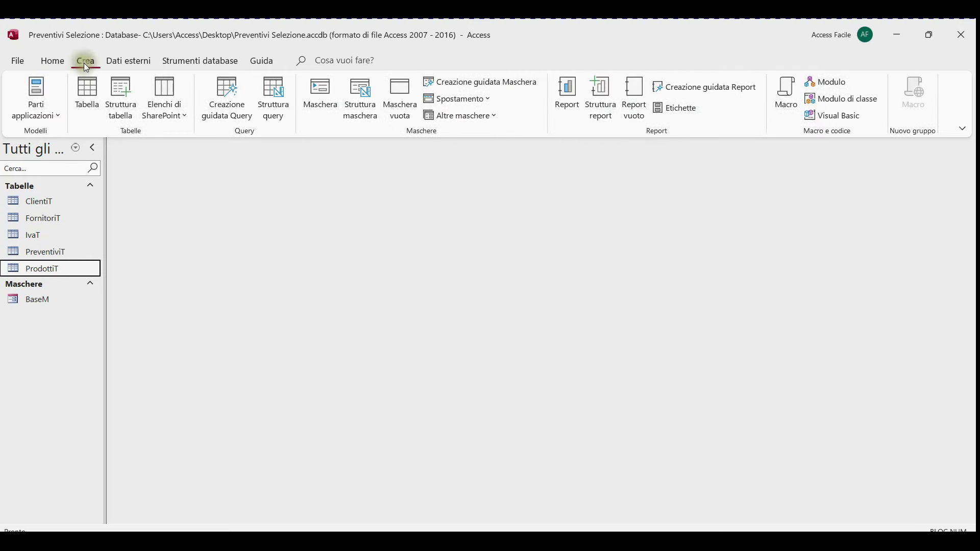
{"action": "left_click", "coordinate": [123, 99]}
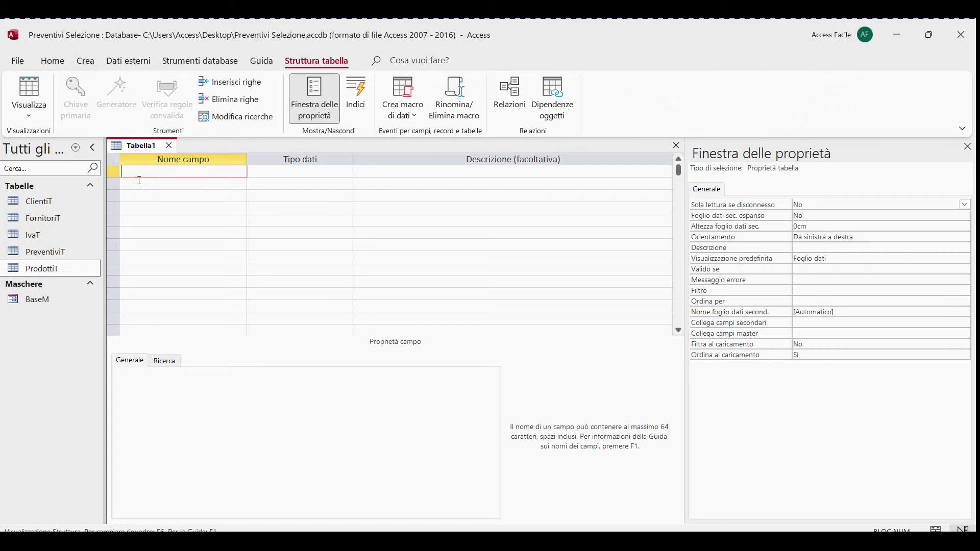
{"action": "type", "text": "IDDettaglioPrv"}
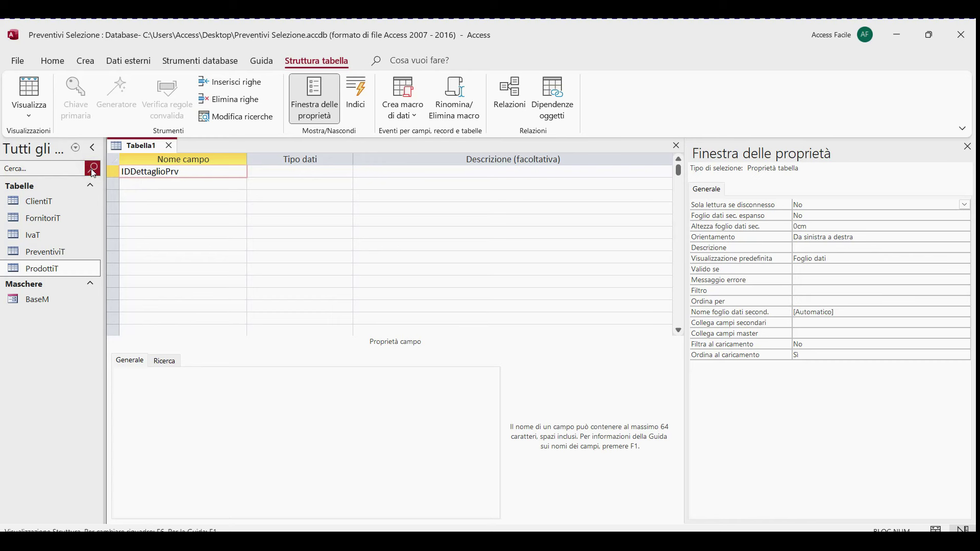
{"action": "left_click", "coordinate": [347, 173]}
{"action": "left_click", "coordinate": [296, 268]}
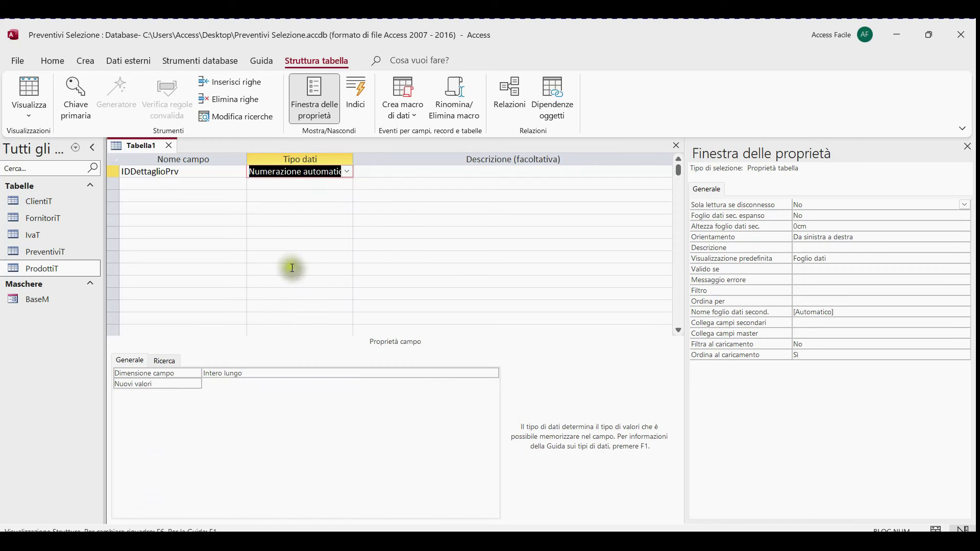
Add an IDPreventivo field with the Numerico data type below IDDettaglioPrv
{"action": "left_click", "coordinate": [150, 183]}
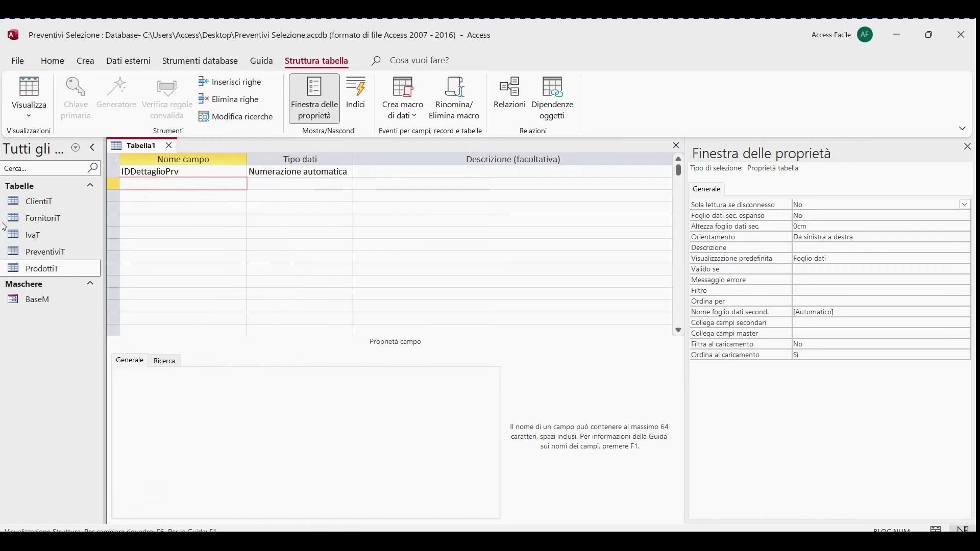
{"action": "type", "text": "IDprod"}
{"action": "key", "text": "BackSpace"}
{"action": "key", "text": "BackSpace"}
{"action": "key", "text": "BackSpace"}
{"action": "key", "text": "BackSpace"}
{"action": "type", "text": "Preventivo"}
{"action": "key", "text": "Tab"}
{"action": "type", "text": "N"}
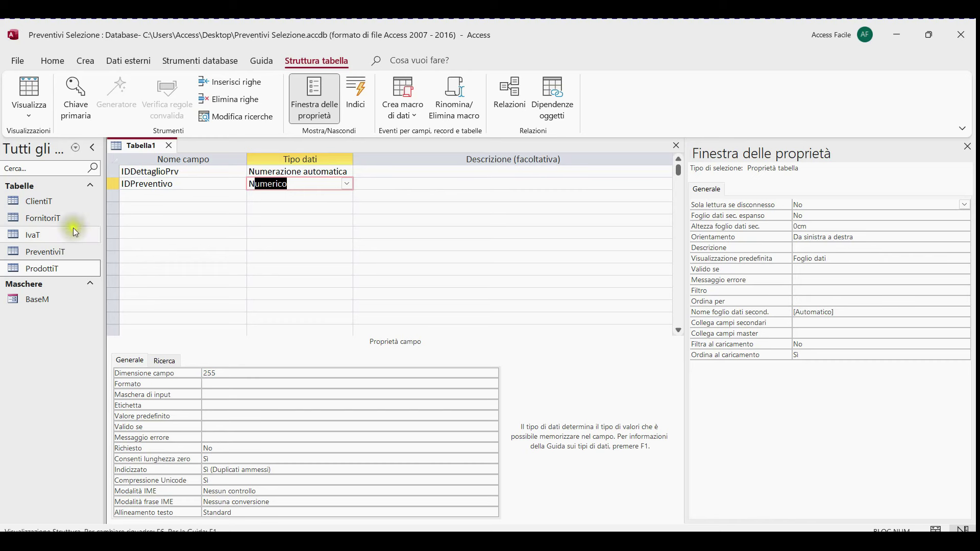
Add an IDProdotto field with the Numerico data type below IDPreventivo
{"action": "left_click", "coordinate": [147, 196]}
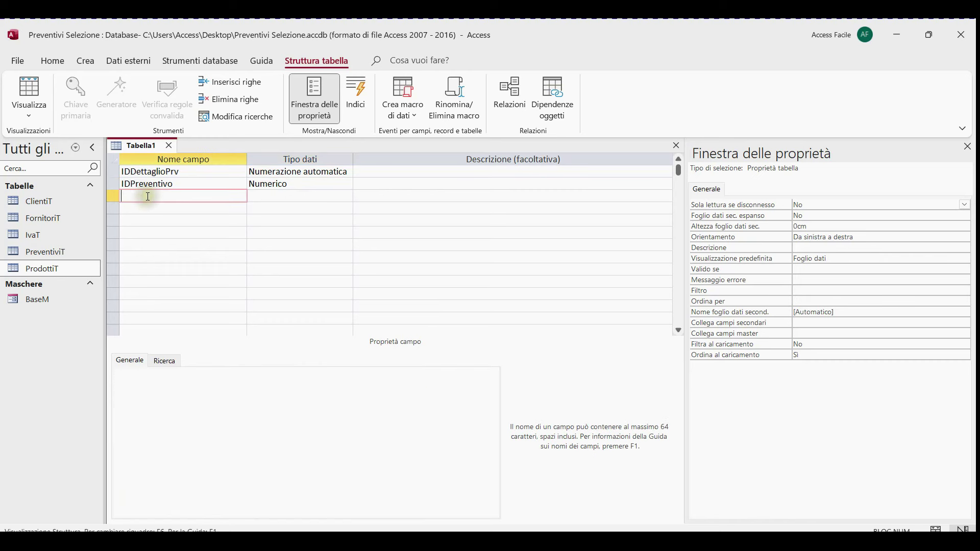
{"action": "type", "text": "IDProd"}
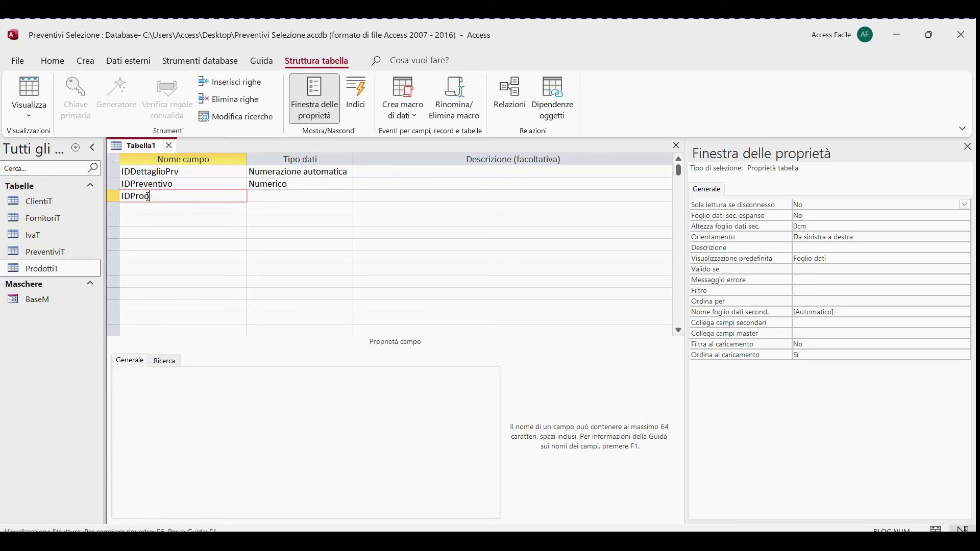
{"action": "type", "text": "otto"}
{"action": "key", "text": "Tab"}
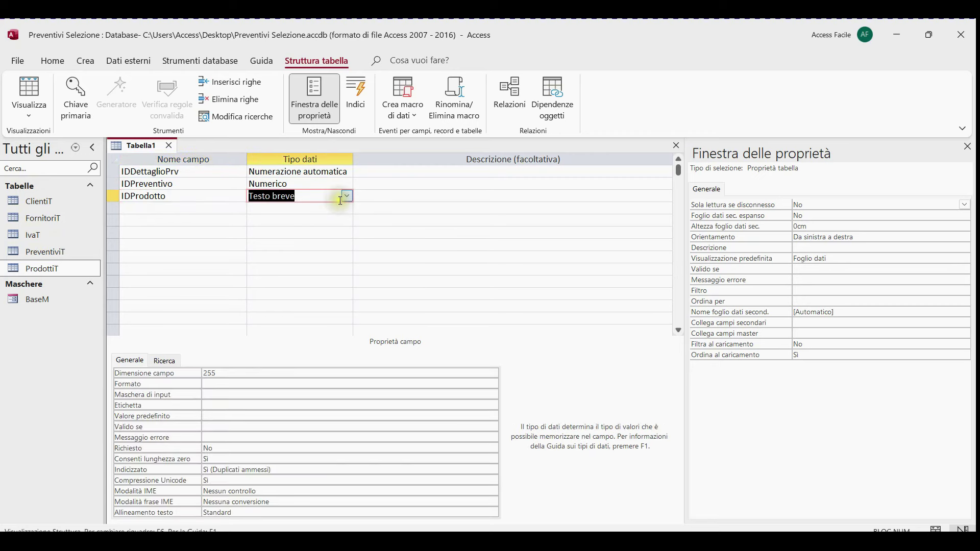
{"action": "left_click", "coordinate": [347, 196]}
{"action": "left_click", "coordinate": [298, 235]}
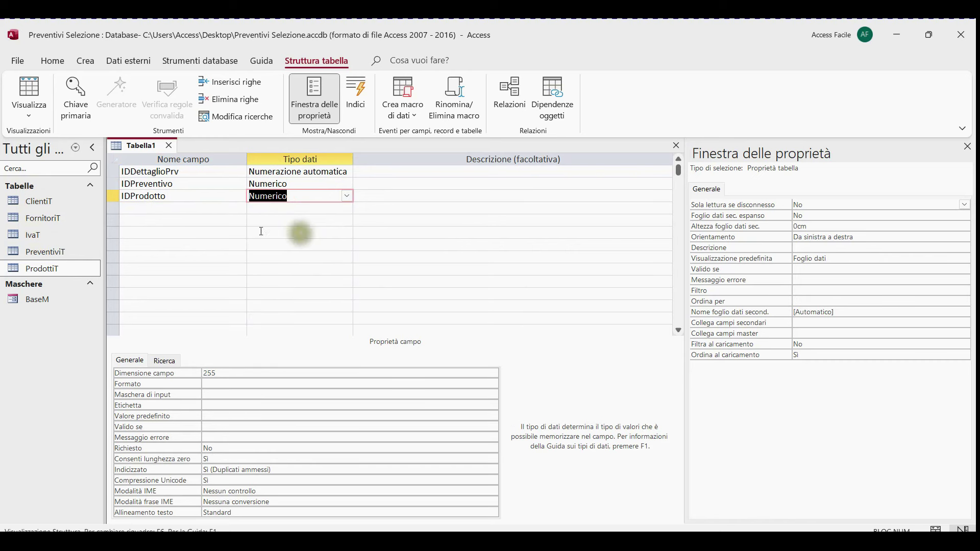
Add NomeProdotto and CodiceProdotto fields, both of type Testo breve, below IDProdotto
{"action": "left_click", "coordinate": [180, 210]}
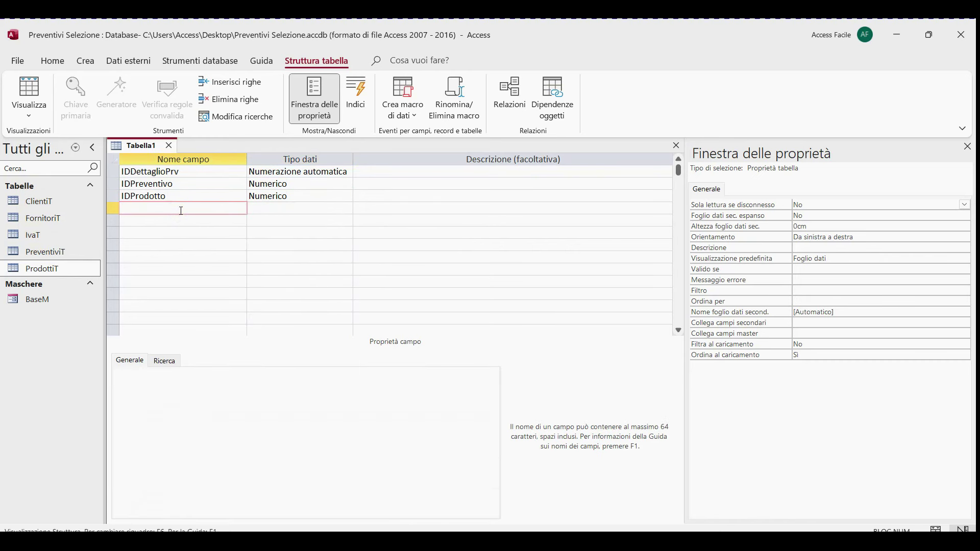
{"action": "type", "text": "NomeProdotto"}
{"action": "key", "text": "Tab"}
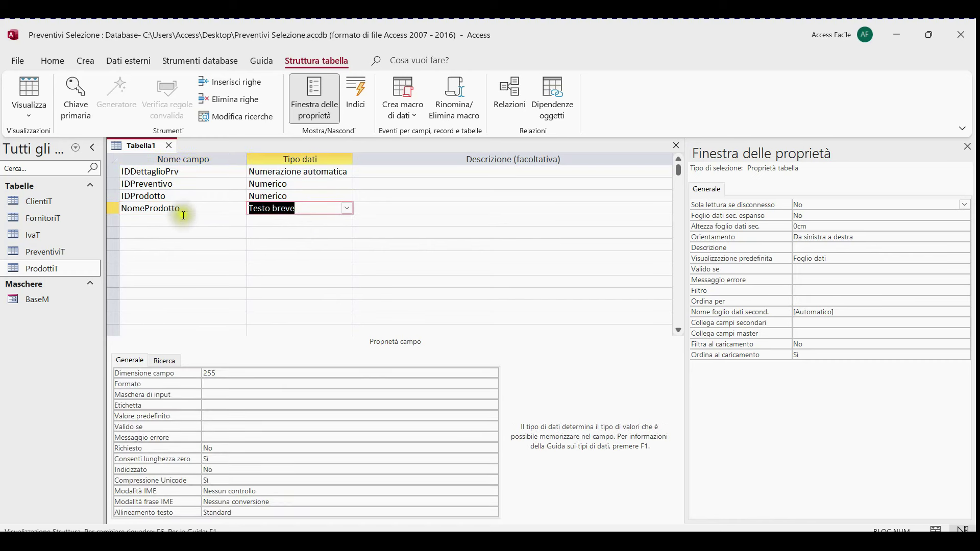
{"action": "left_click", "coordinate": [186, 226]}
{"action": "type", "text": "CodiceProdott"}
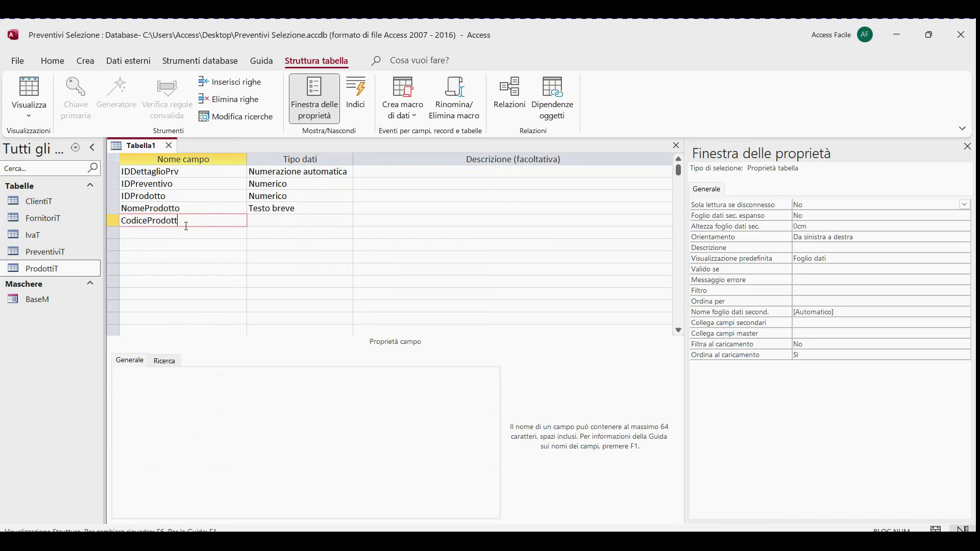
{"action": "type", "text": "o"}
{"action": "key", "text": "Tab"}
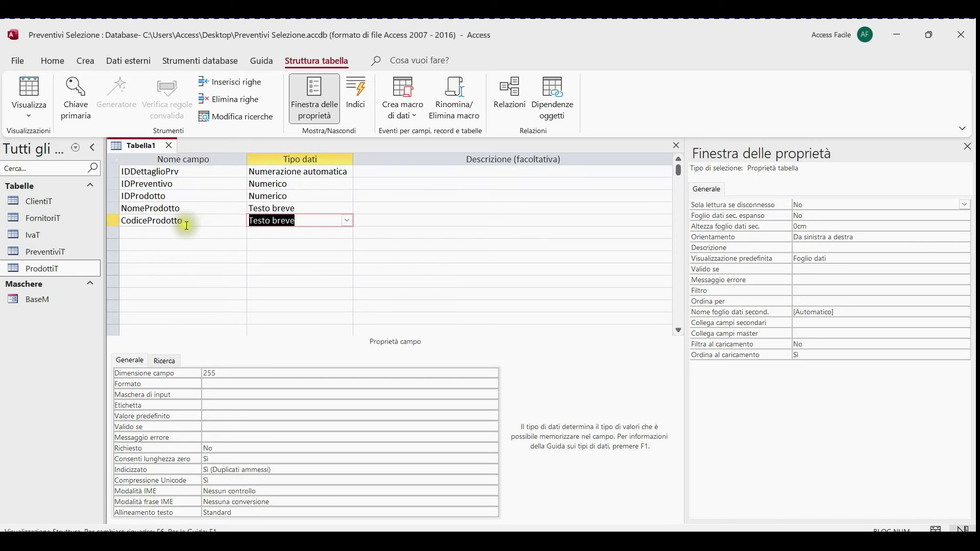
Add a PrezzoUnitario field of type Valuta and a Quantita field of type Numerico below CodiceProdotto
{"action": "left_click", "coordinate": [179, 234]}
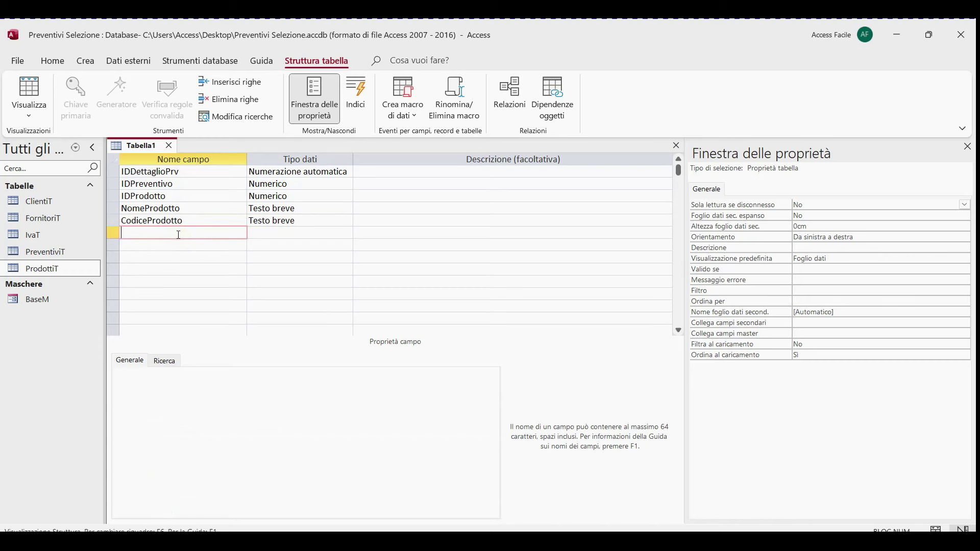
{"action": "type", "text": "PrezzoUnitario"}
{"action": "key", "text": "Tab"}
{"action": "type", "text": "V"}
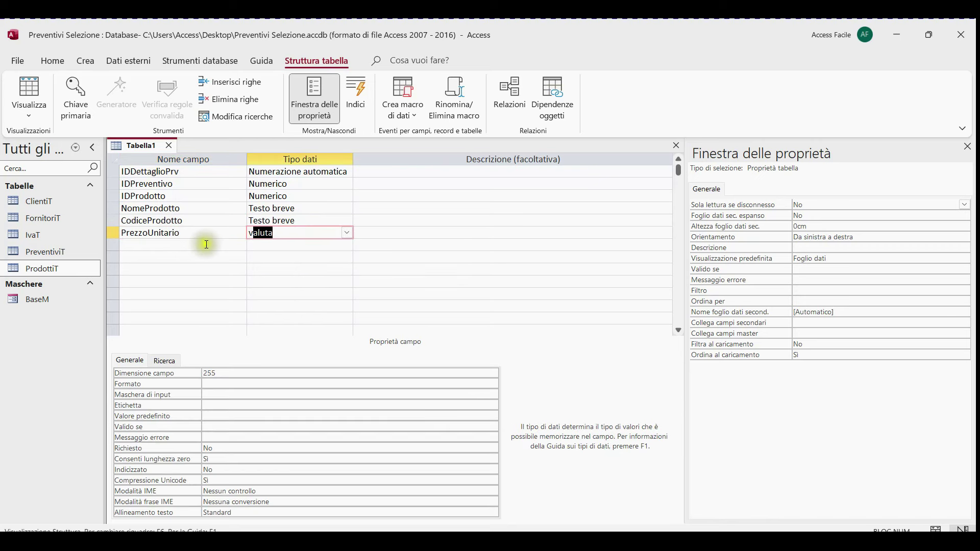
{"action": "left_click", "coordinate": [203, 244]}
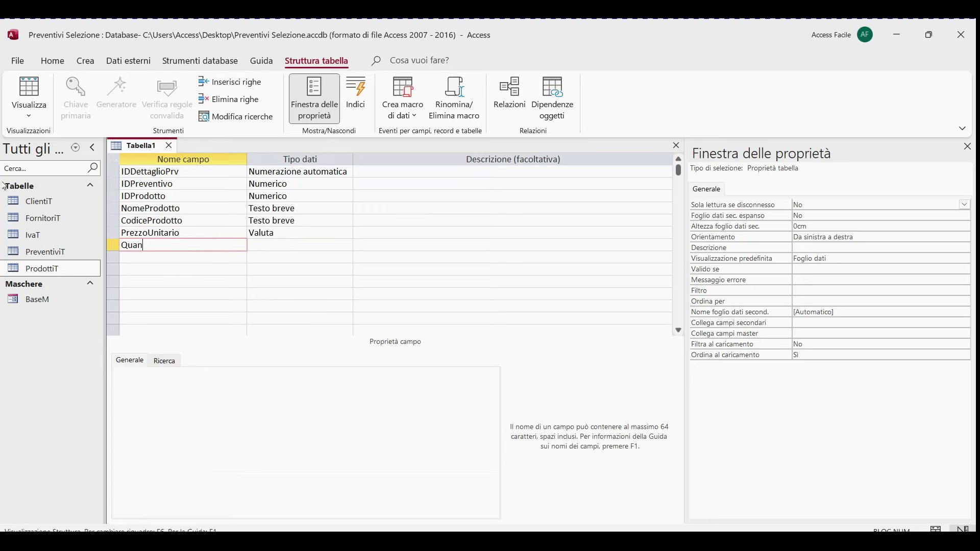
{"action": "key", "text": "Tab"}
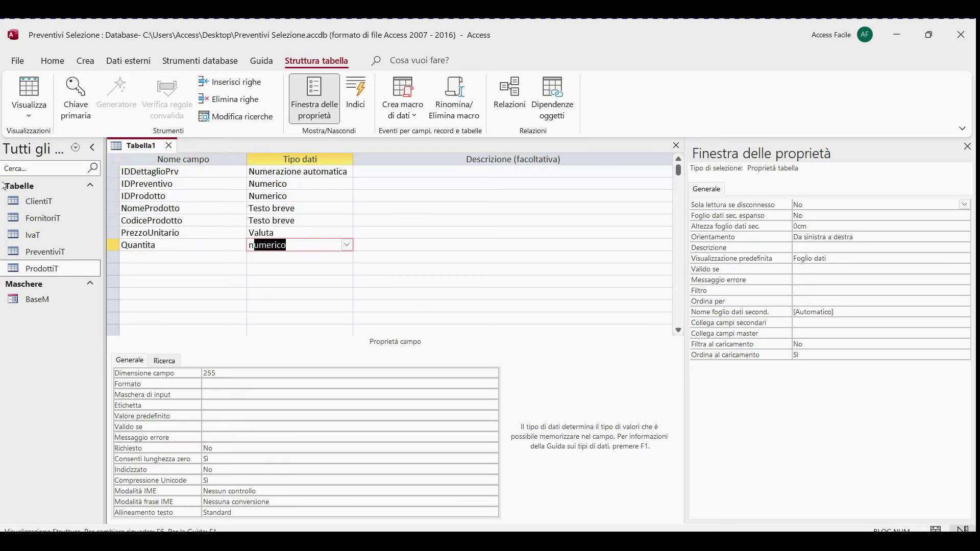
{"action": "type", "text": "n"}
Save the quote detail table as DettaglioPrvT, let Access create its primary key, and close the table
{"action": "right_click", "coordinate": [145, 147]}
{"action": "left_click", "coordinate": [179, 157]}
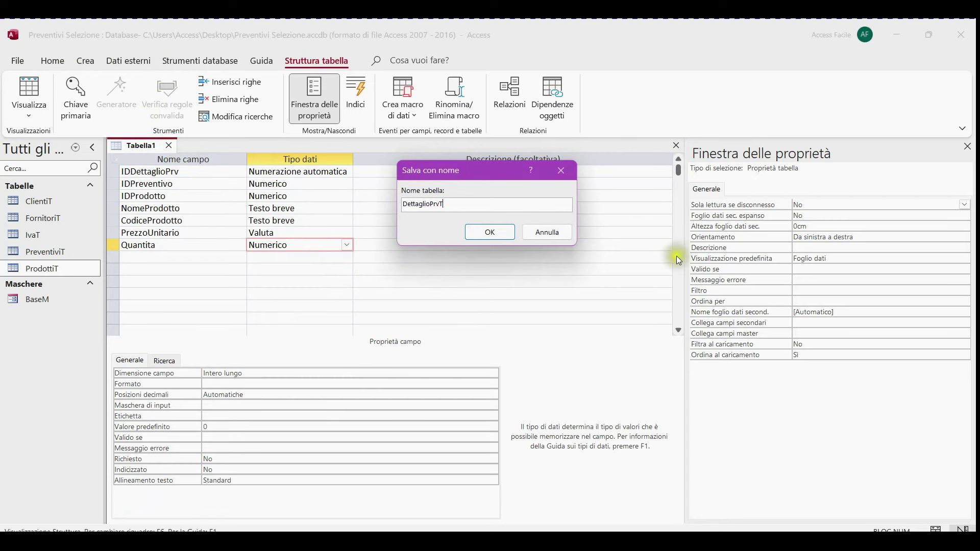
{"action": "left_click", "coordinate": [491, 231]}
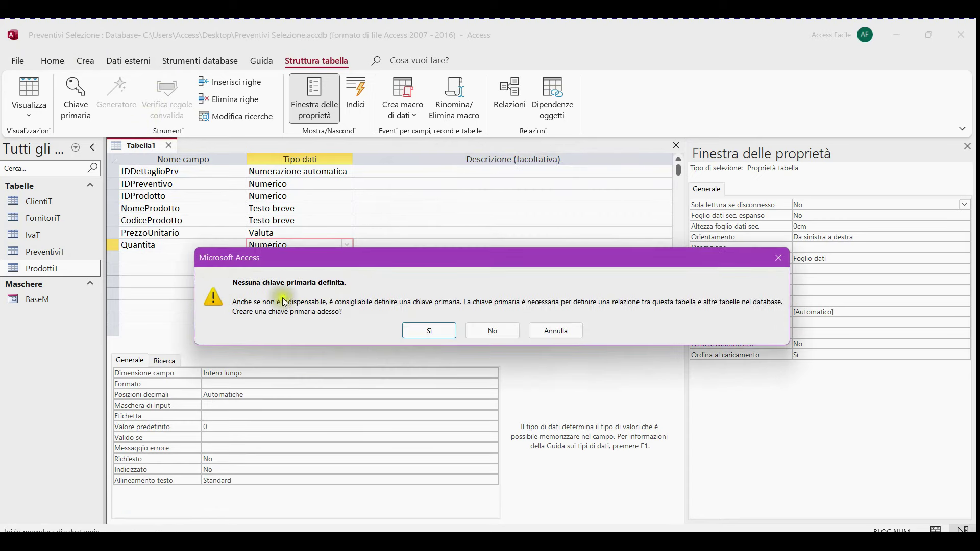
{"action": "left_click", "coordinate": [421, 330]}
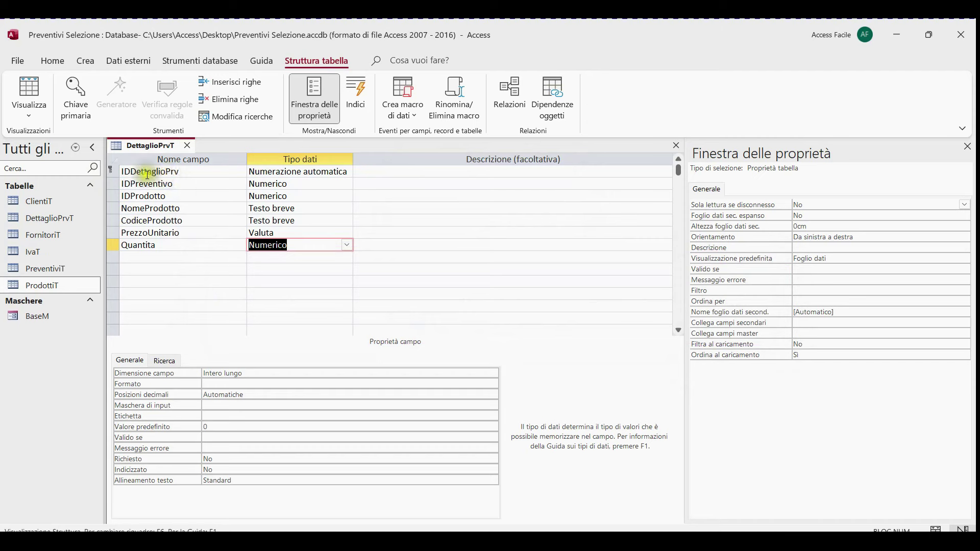
{"action": "left_click", "coordinate": [187, 146]}
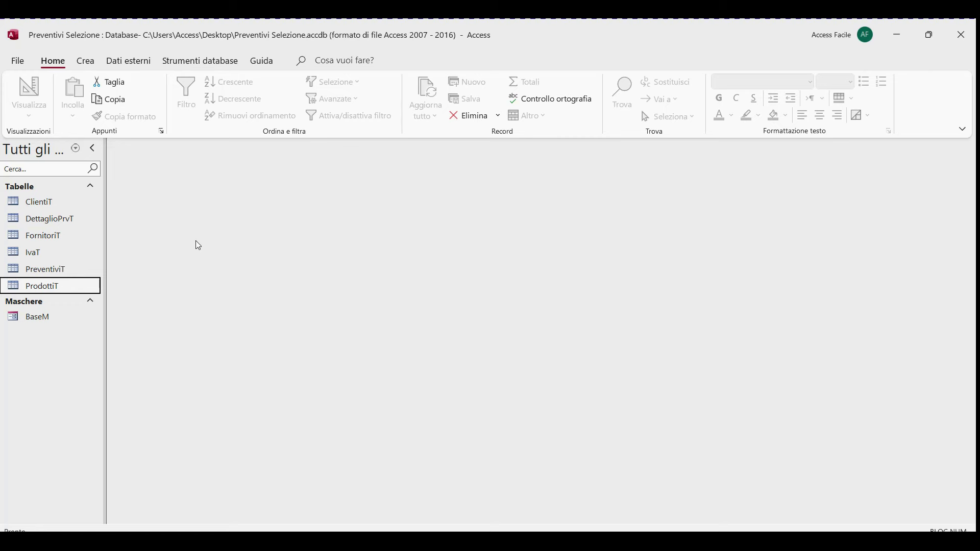
Open the ProdottiT table to examine its fields, and close it again
{"action": "double_click", "coordinate": [46, 295]}
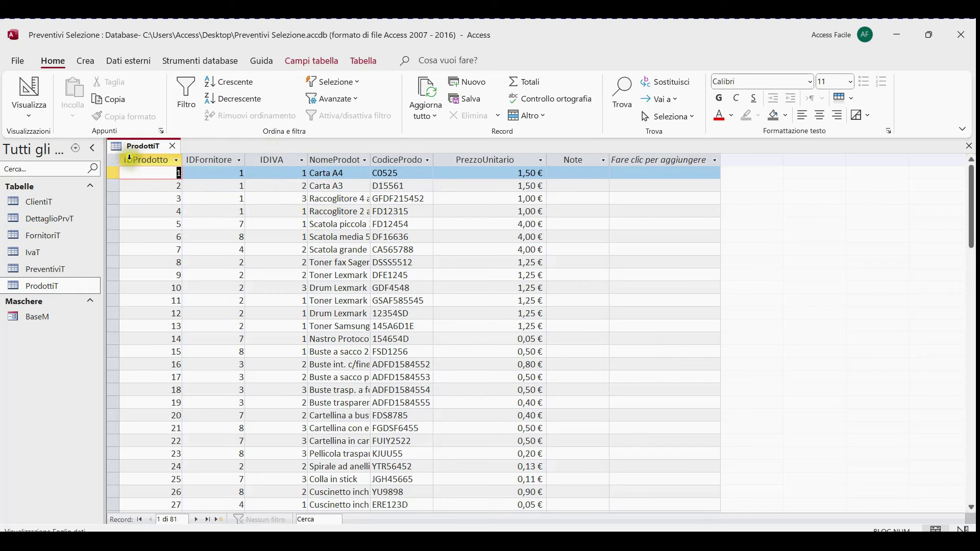
{"action": "left_click", "coordinate": [172, 146]}
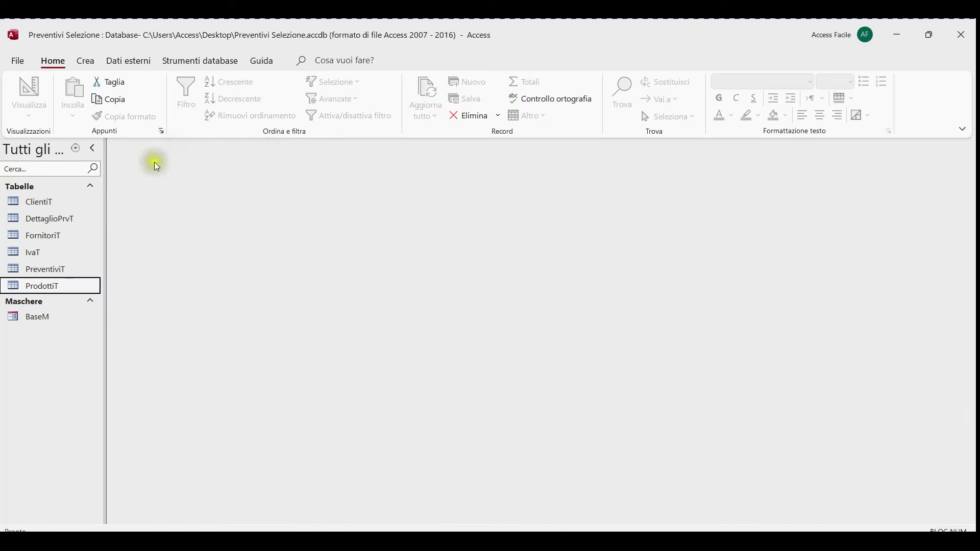
Duplicate the BaseM form under the name ElencoProdottiM
{"action": "left_click", "coordinate": [47, 315]}
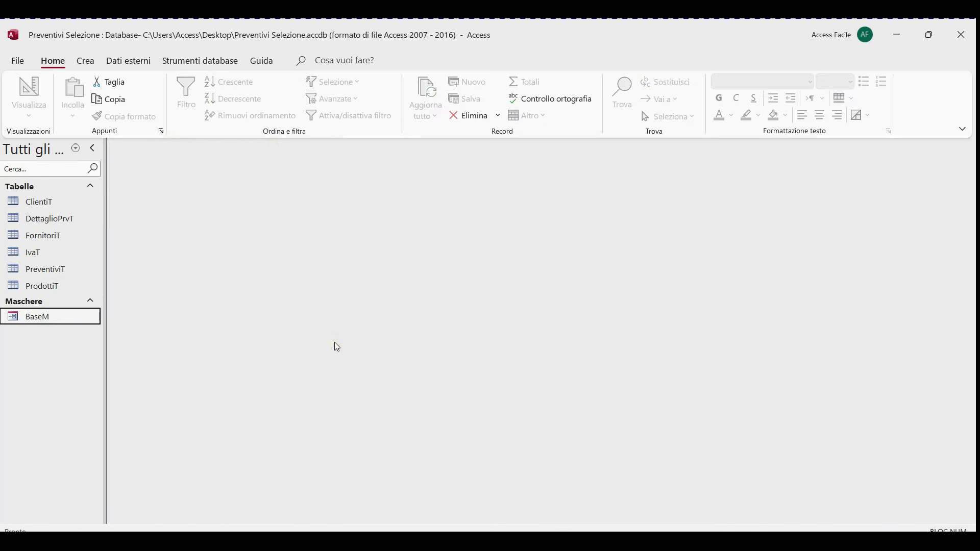
{"action": "key", "text": "ctrl+v"}
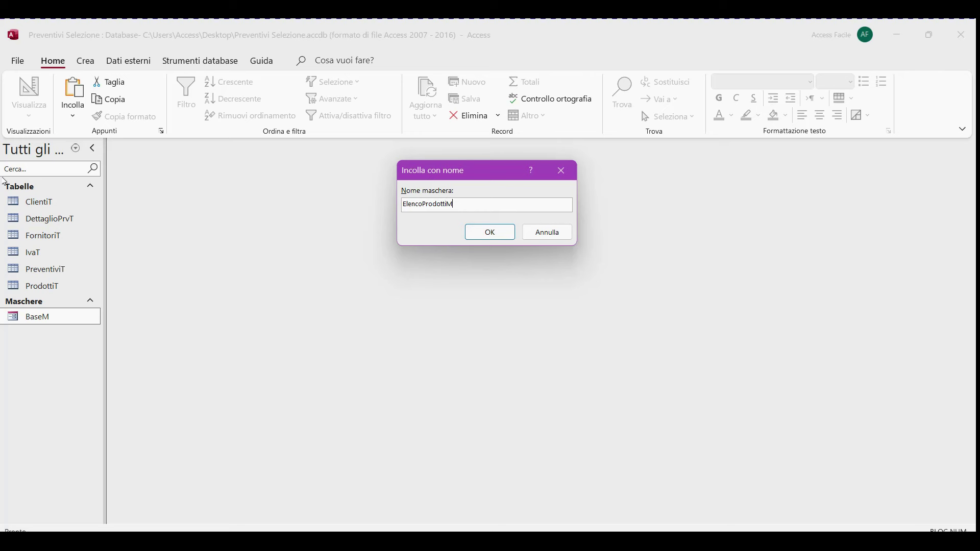
{"action": "left_click", "coordinate": [488, 234]}
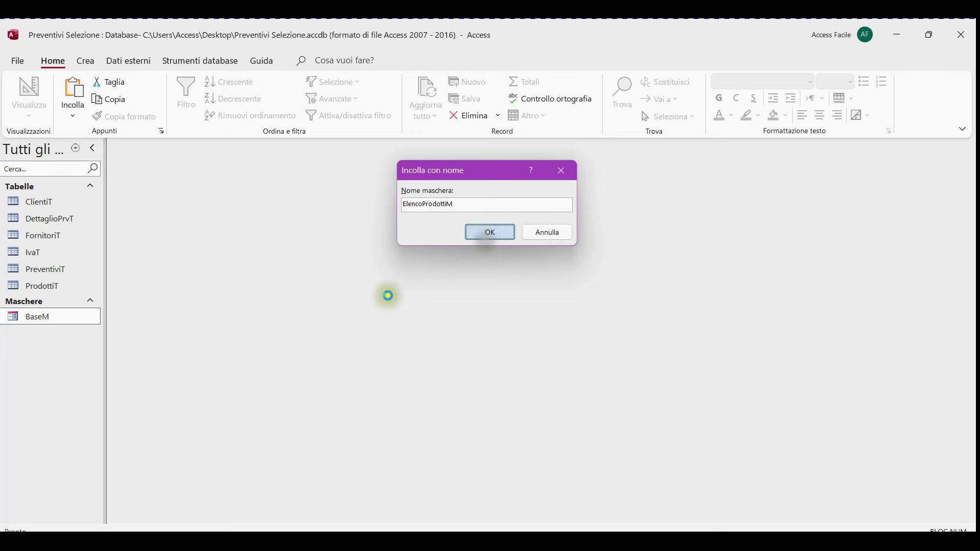
Open the ElencoProdottiM form in design view and set its default view to Maschere continue
{"action": "right_click", "coordinate": [87, 332]}
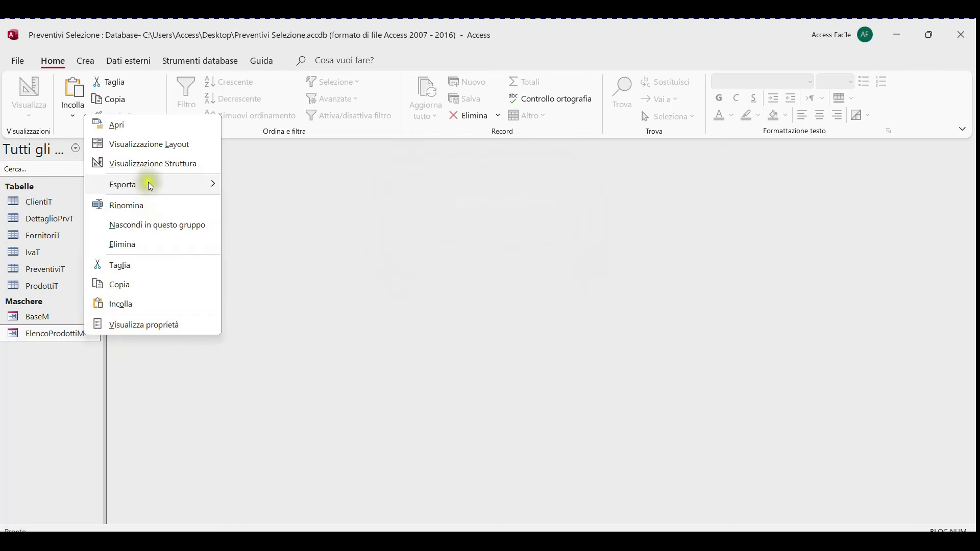
{"action": "left_click", "coordinate": [158, 164]}
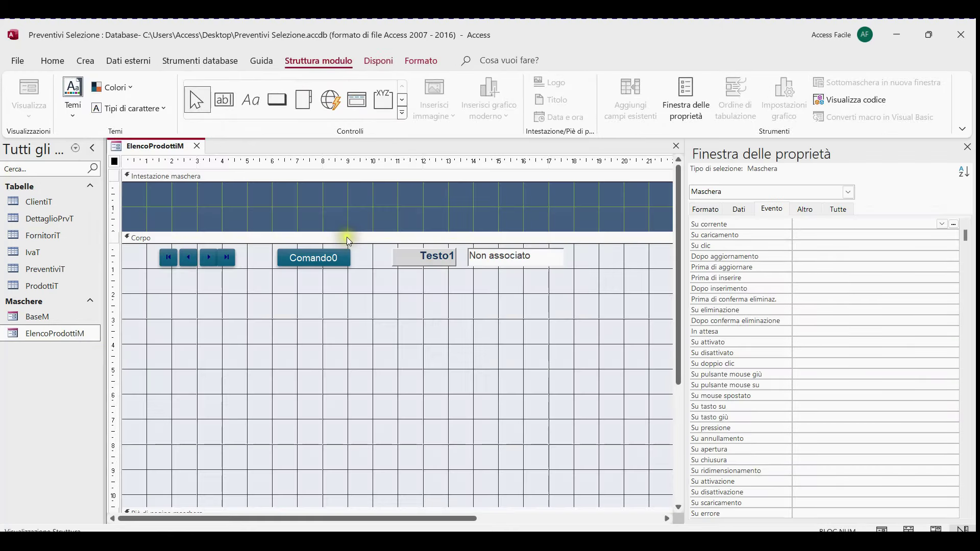
{"action": "left_click", "coordinate": [705, 209]}
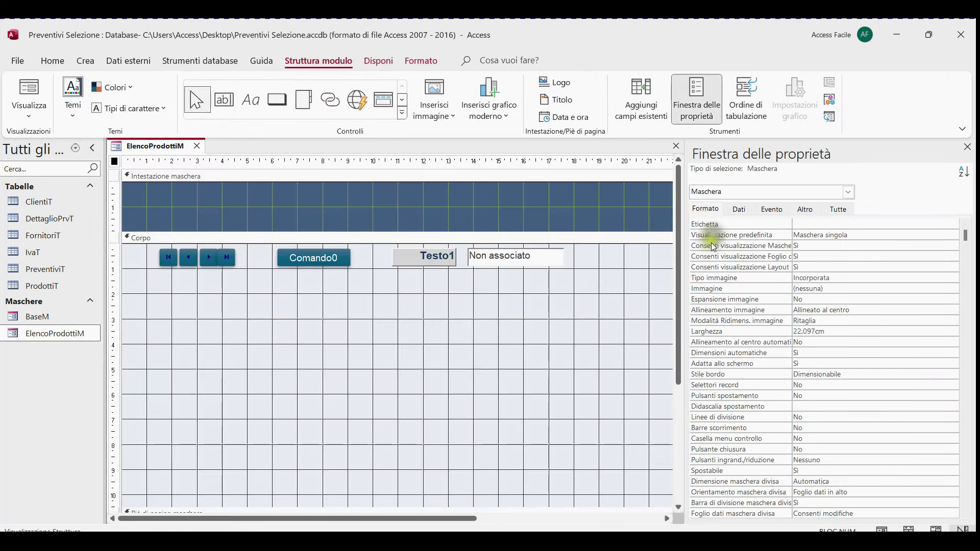
{"action": "left_click", "coordinate": [954, 235]}
{"action": "left_click", "coordinate": [941, 256]}
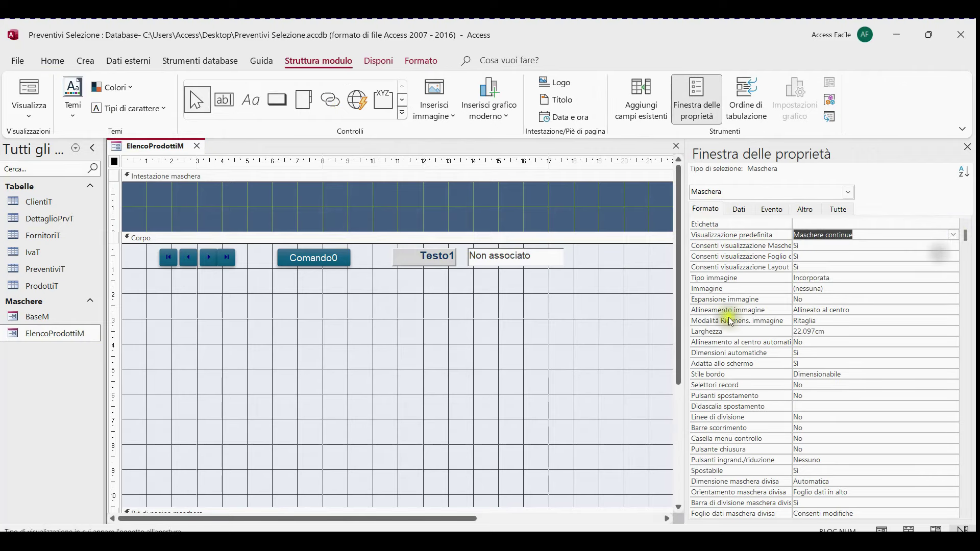
Enlarge the form header section to a height of about 2.8 cm
{"action": "left_click", "coordinate": [464, 238]}
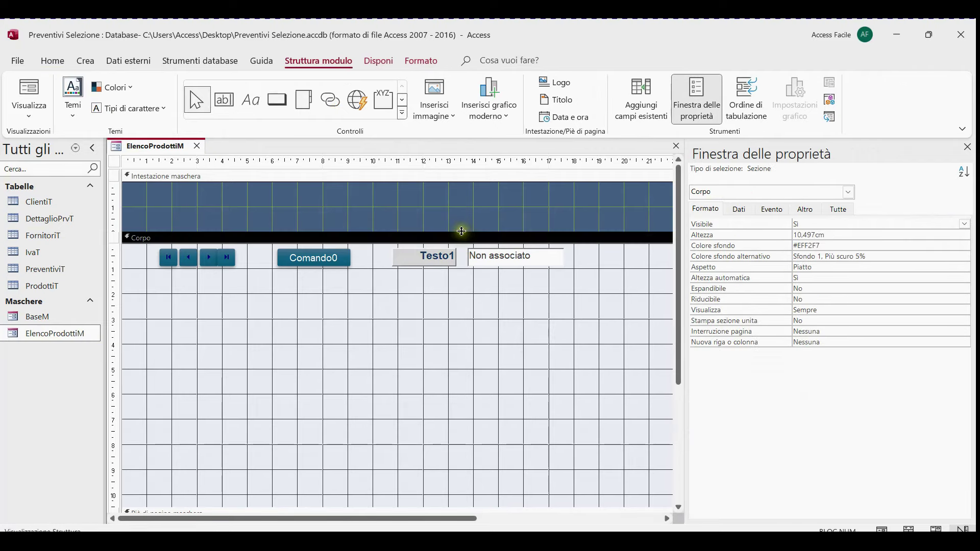
{"action": "left_click_drag", "start_coordinate": [465, 230], "coordinate": [465, 251]}
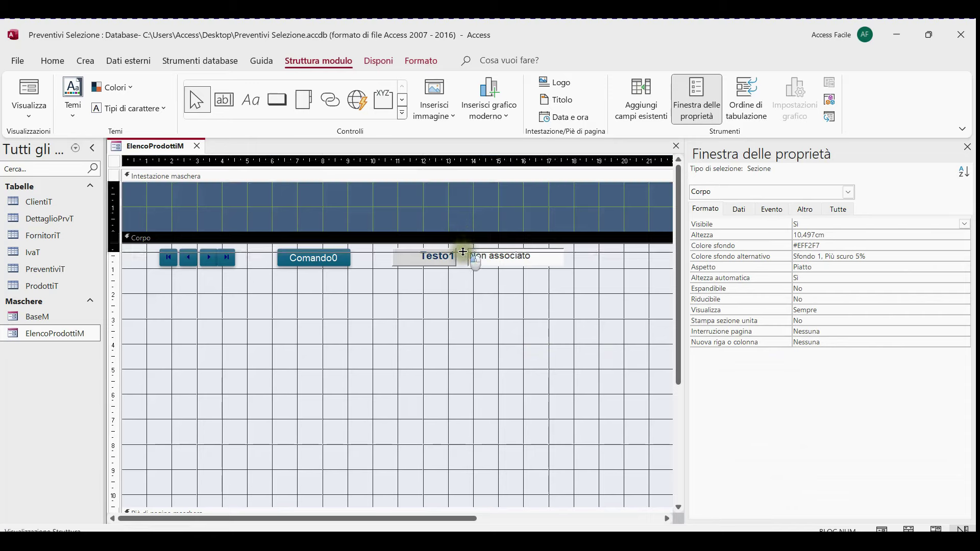
{"action": "left_click", "coordinate": [389, 331]}
Move the navigation buttons, command button and text box with its label from the Corpo section into the form header, slightly inset from its edges
{"action": "left_click", "coordinate": [189, 310]}
{"action": "left_click", "coordinate": [139, 283]}
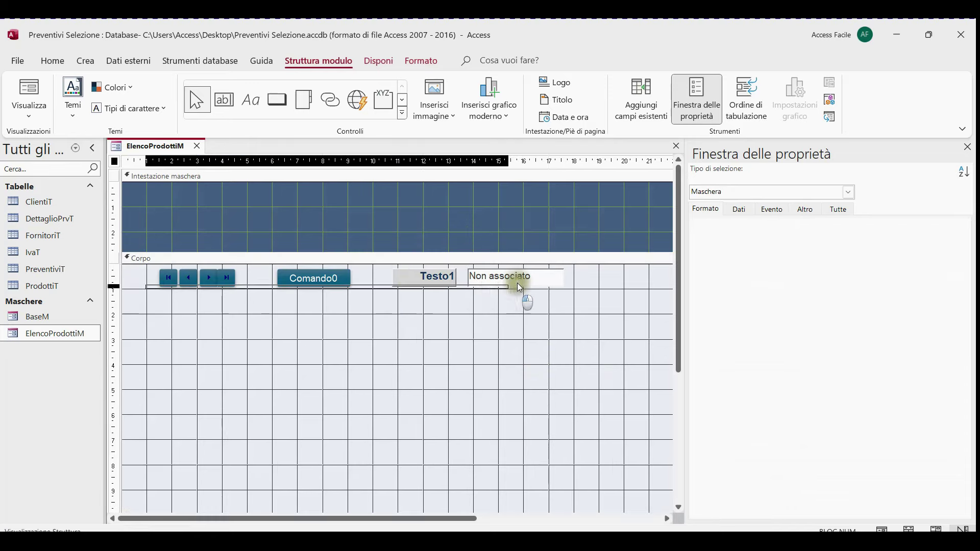
{"action": "key", "text": "ctrl+a"}
{"action": "key", "text": "Delete"}
{"action": "left_click", "coordinate": [492, 228]}
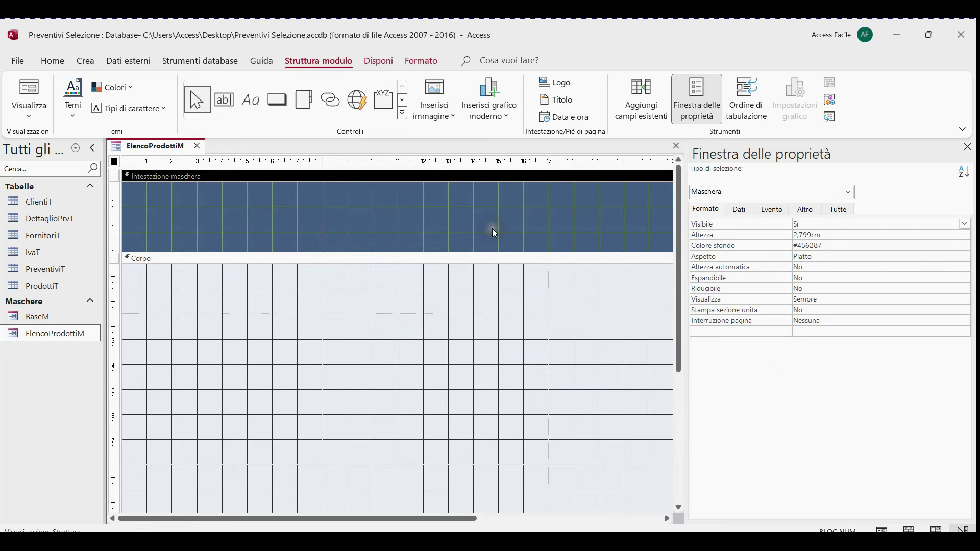
{"action": "key", "text": "ctrl+v"}
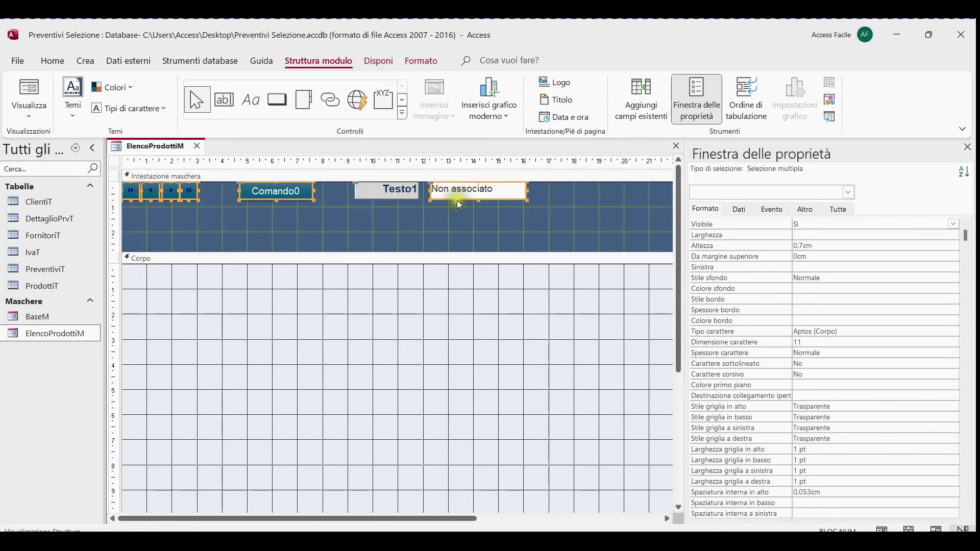
{"action": "left_click_drag", "start_coordinate": [460, 199], "coordinate": [545, 229]}
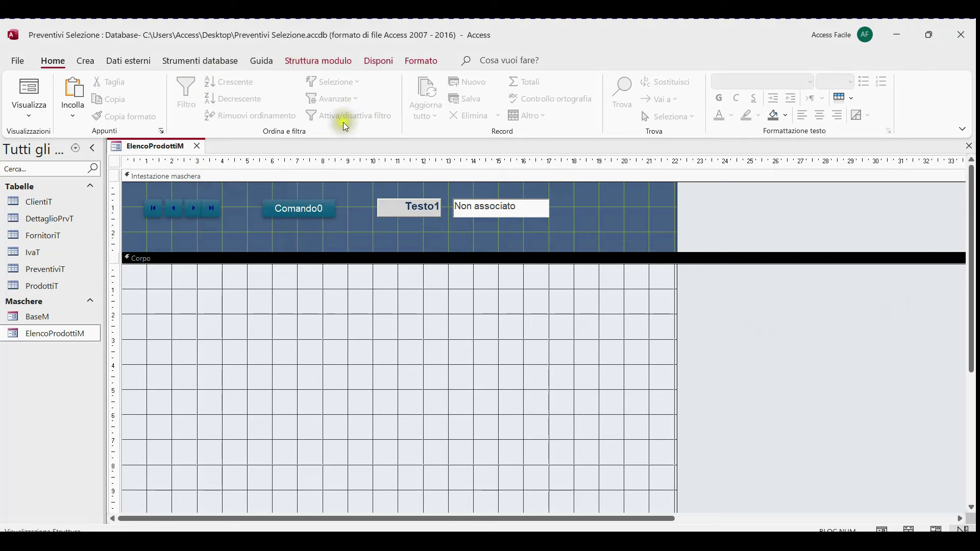
Open the query builder for the Origine record property of the ElencoProdottiM form
{"action": "left_click", "coordinate": [333, 62]}
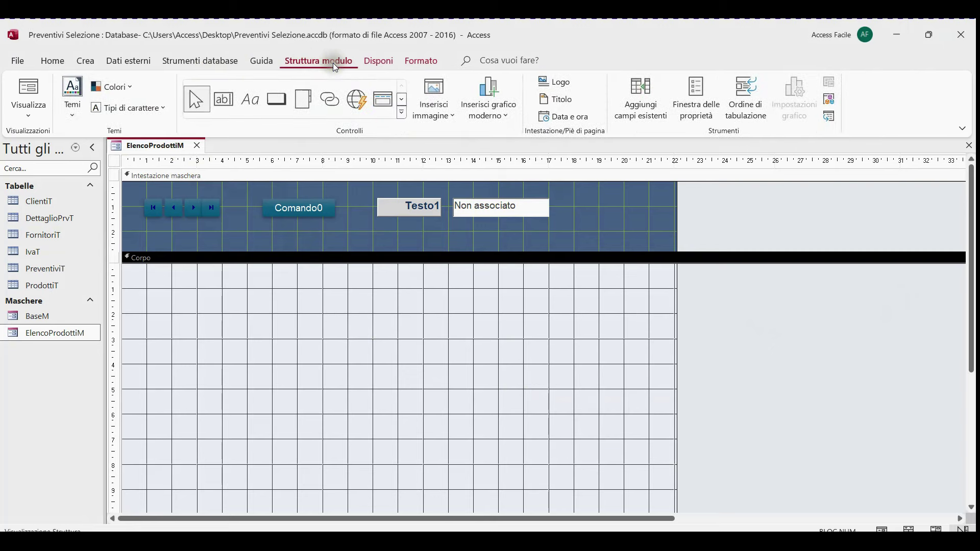
{"action": "left_click", "coordinate": [697, 103]}
{"action": "left_click", "coordinate": [738, 209]}
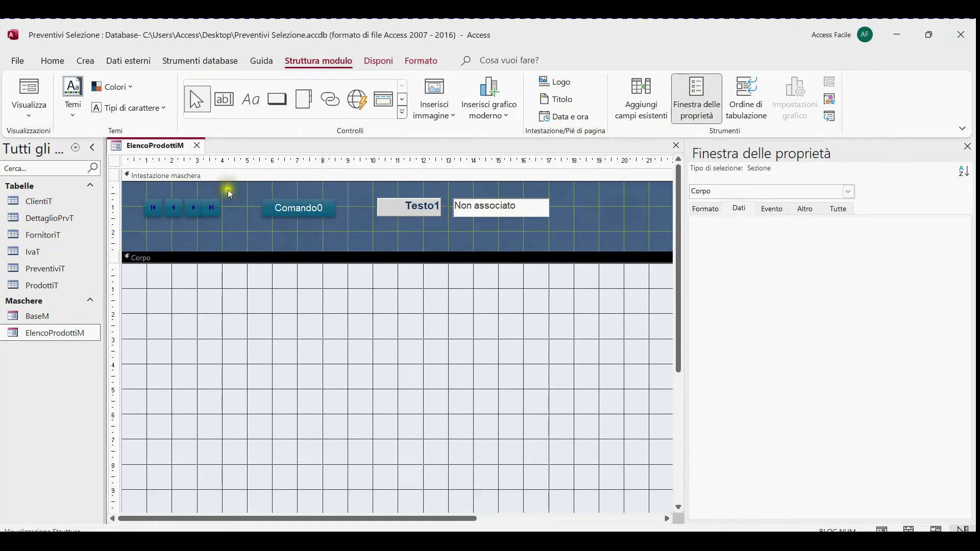
{"action": "left_click", "coordinate": [115, 160]}
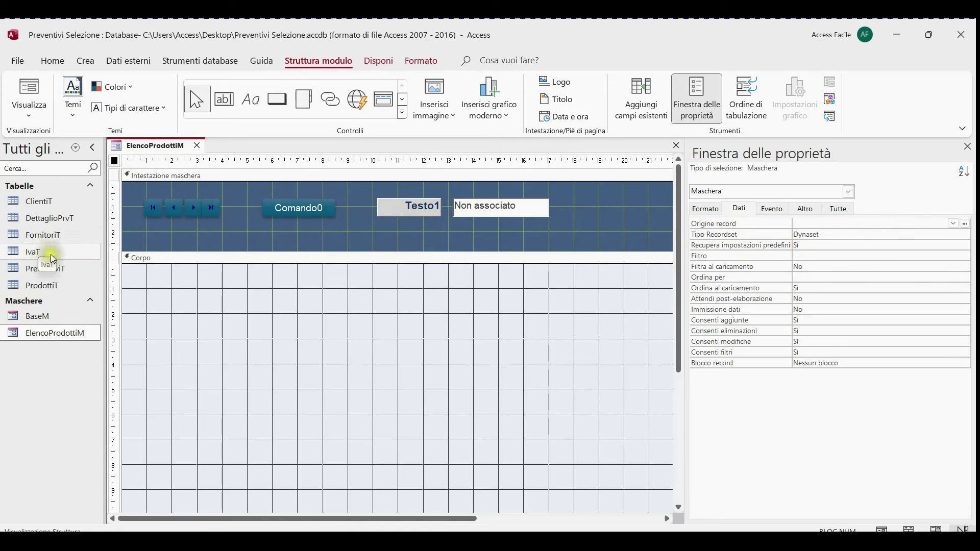
{"action": "left_click", "coordinate": [965, 223]}
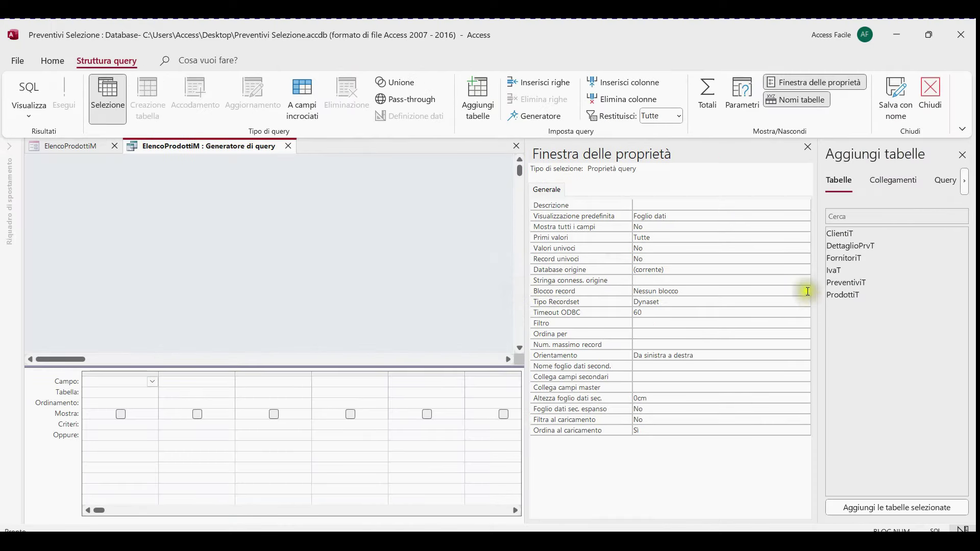
Add the ProdottiT, FornitoriT and IvaT tables to the query and join ProdottiT to FornitoriT on IDFornitore
{"action": "left_click", "coordinate": [847, 296]}
{"action": "double_click", "coordinate": [847, 297]}
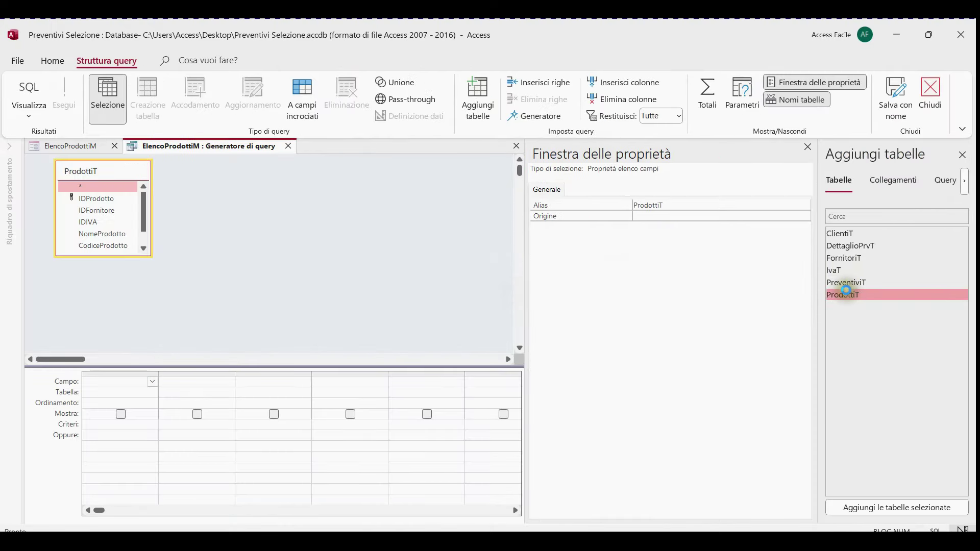
{"action": "left_click", "coordinate": [850, 258]}
{"action": "double_click", "coordinate": [850, 258]}
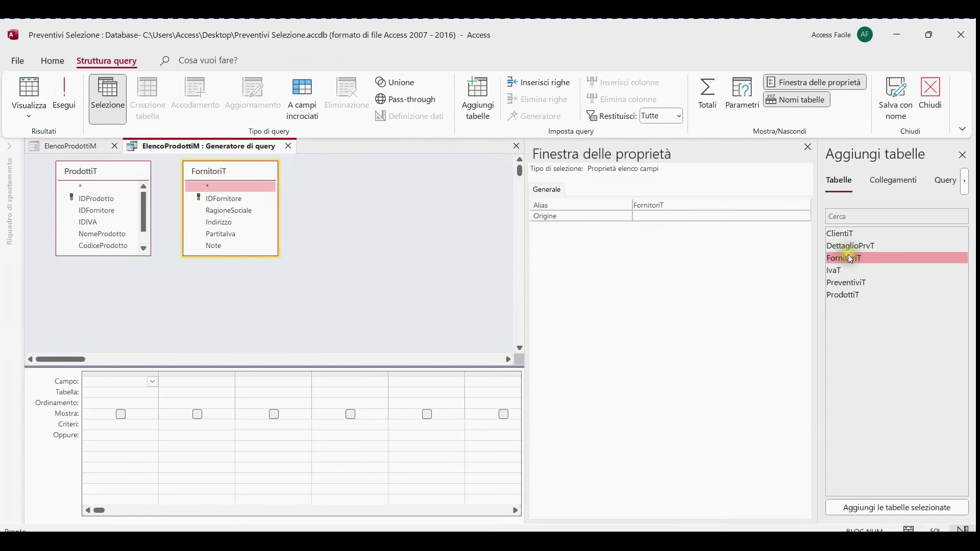
{"action": "double_click", "coordinate": [843, 274]}
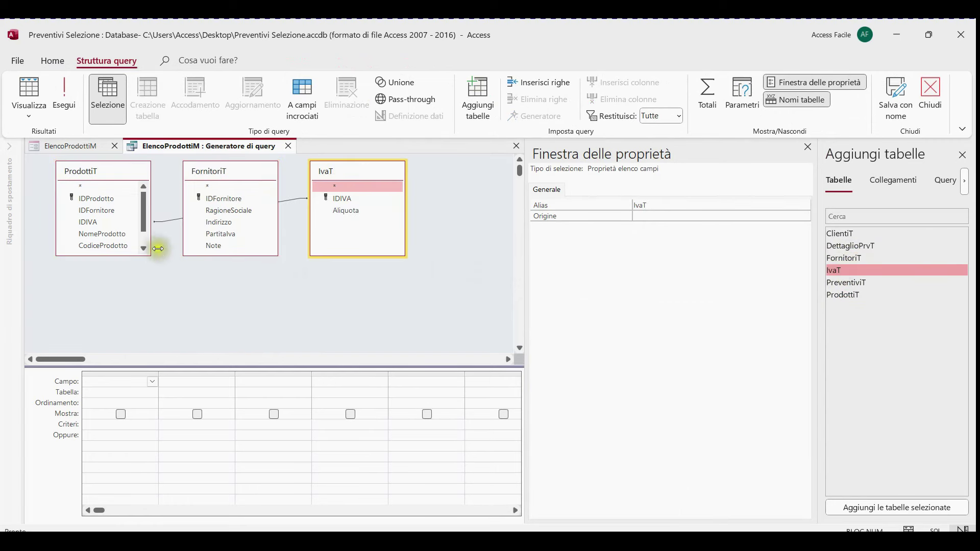
{"action": "left_click_drag", "start_coordinate": [118, 211], "coordinate": [200, 199]}
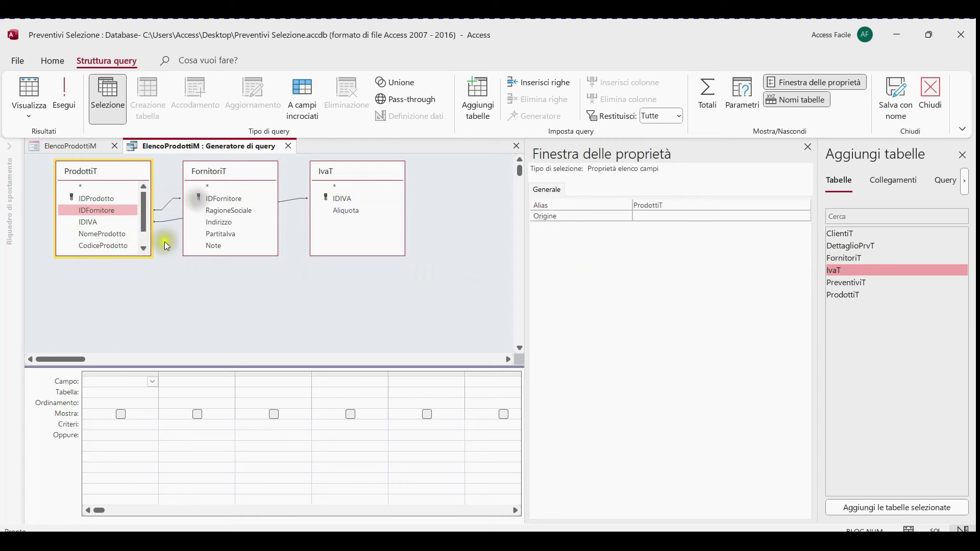
Add the fields IDProdotto, RagioneSociale, NomeProdotto, CodiceProdotto, PrezzoUnitario and Aliquota to the query grid
{"action": "double_click", "coordinate": [94, 199]}
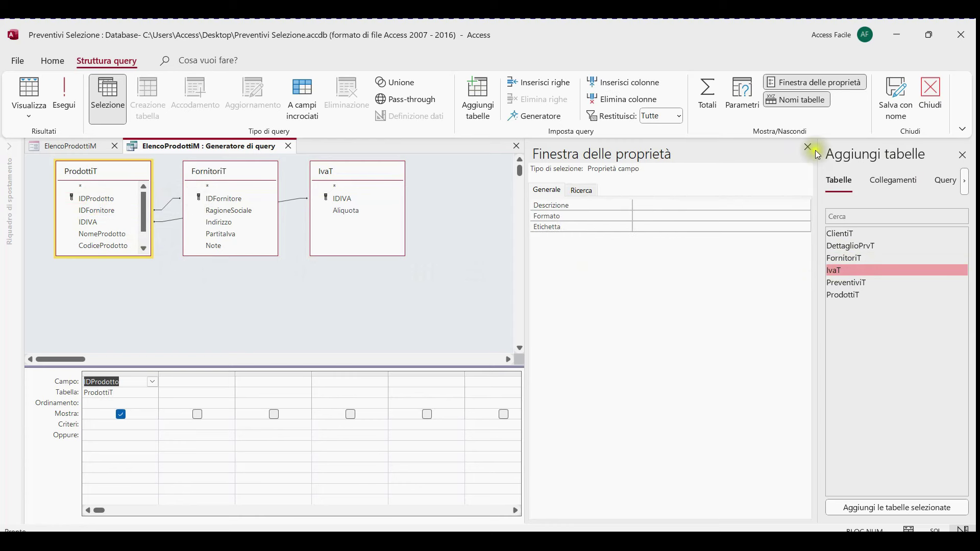
{"action": "left_click", "coordinate": [808, 147]}
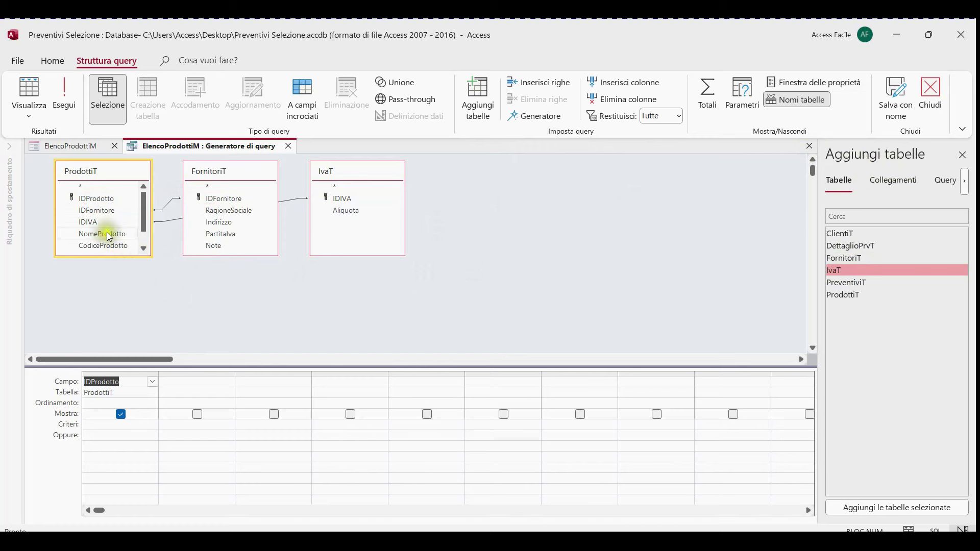
{"action": "double_click", "coordinate": [207, 211]}
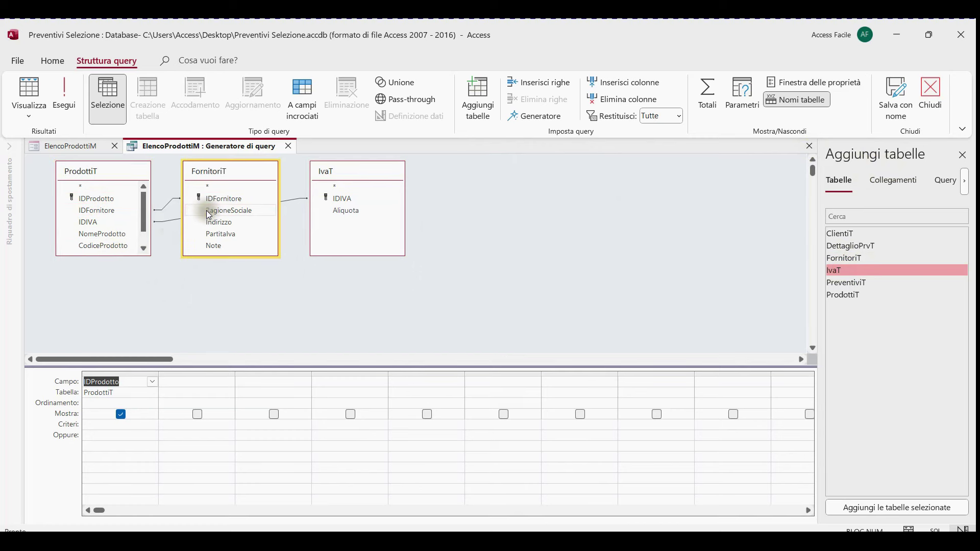
{"action": "double_click", "coordinate": [109, 234]}
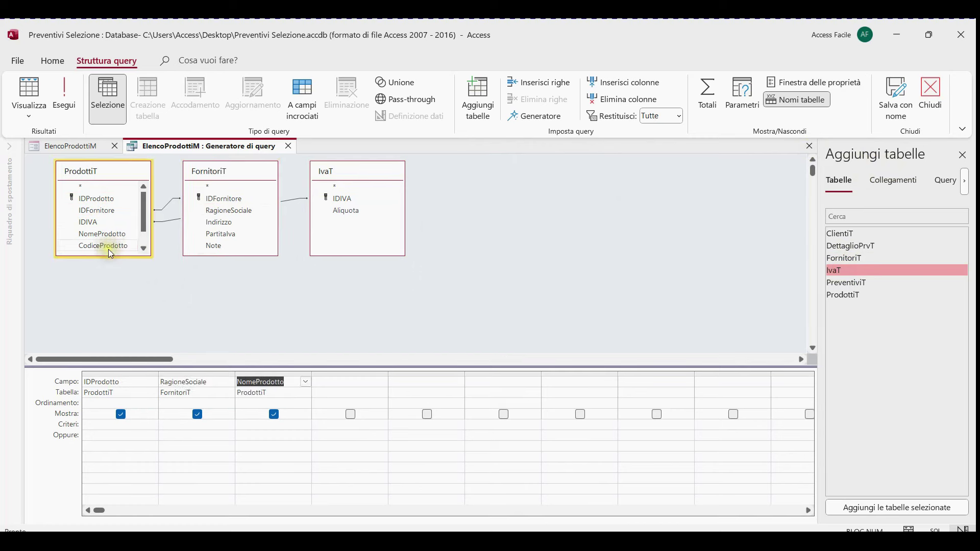
{"action": "double_click", "coordinate": [109, 248]}
{"action": "scroll", "coordinate": [113, 222], "scroll_direction": "down", "scroll_amount": 2}
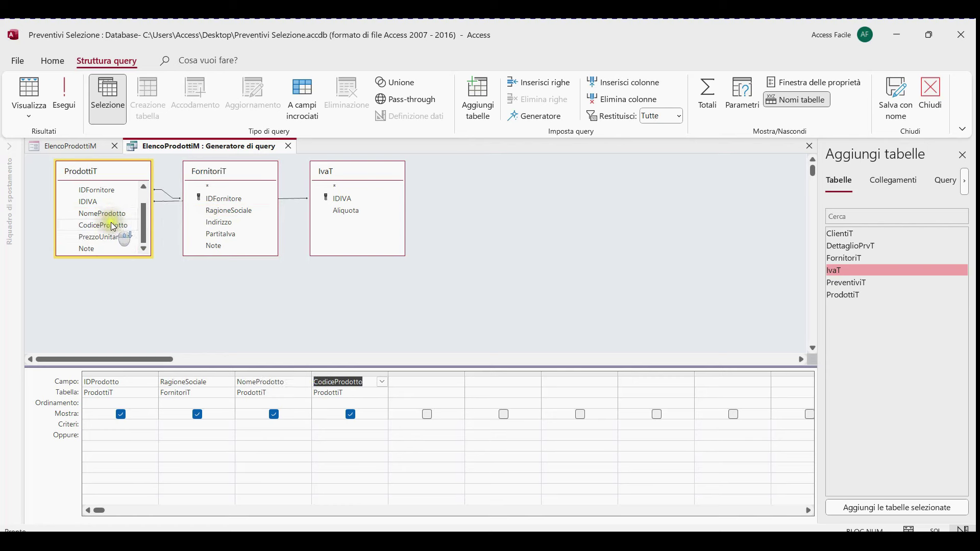
{"action": "double_click", "coordinate": [111, 237]}
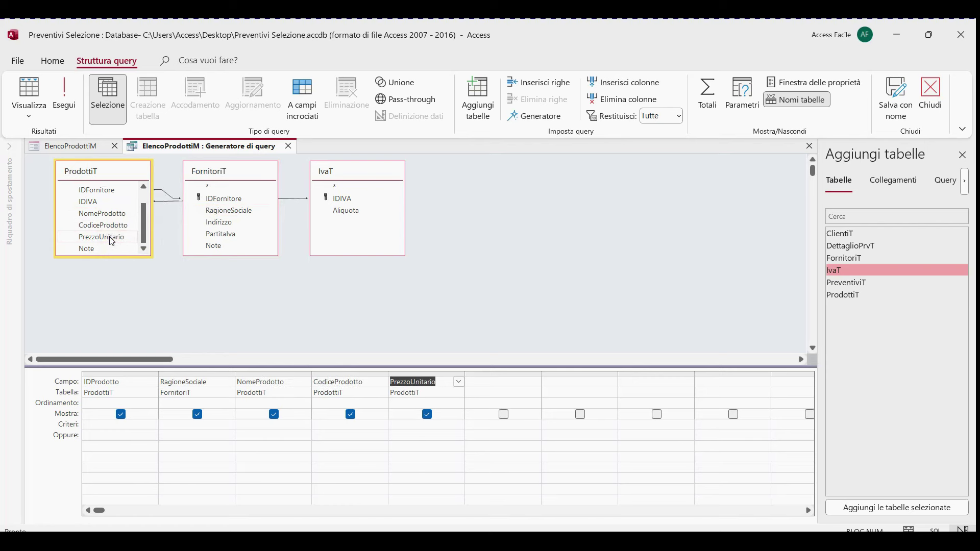
{"action": "double_click", "coordinate": [348, 213]}
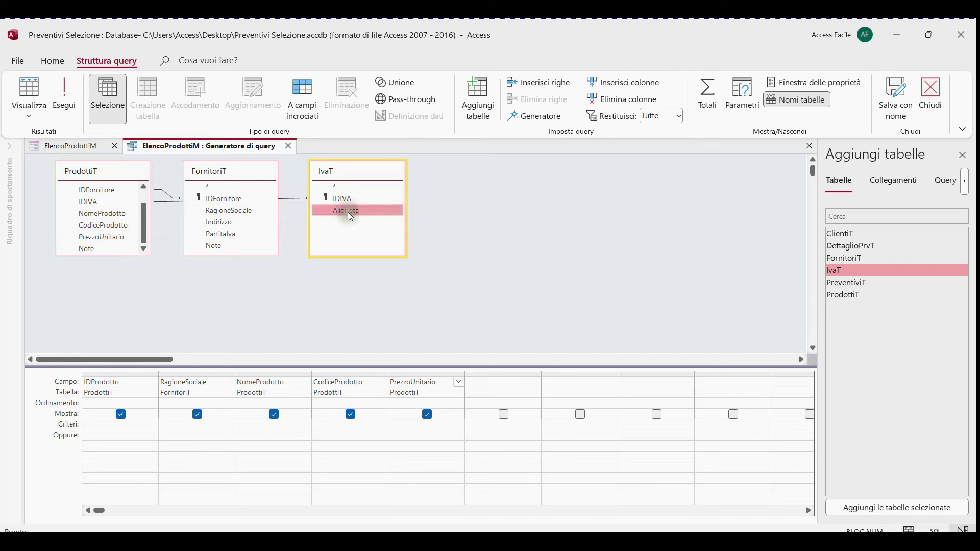
Run the query, look through the product records and return to design view
{"action": "left_click", "coordinate": [66, 97]}
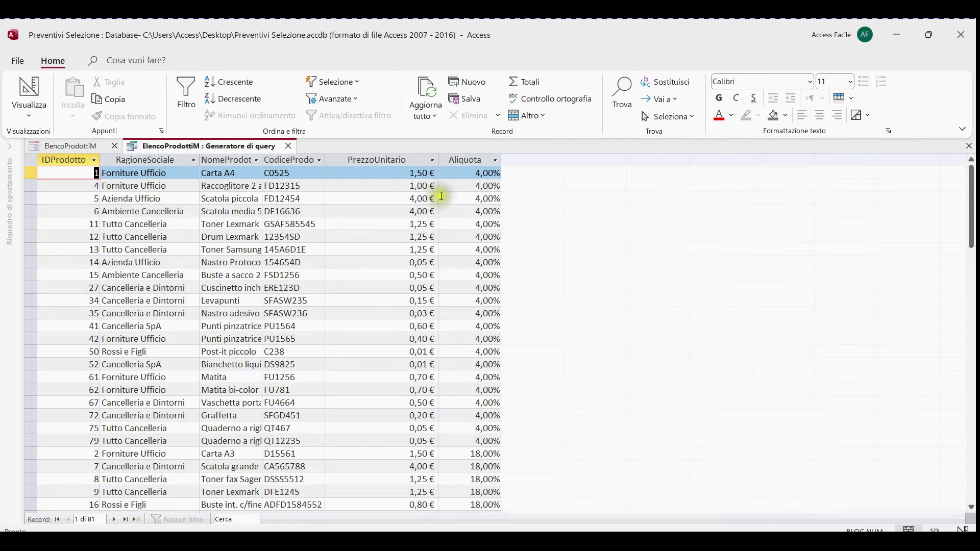
{"action": "scroll", "coordinate": [463, 463], "scroll_direction": "down", "scroll_amount": 3}
{"action": "scroll", "coordinate": [463, 464], "scroll_direction": "down", "scroll_amount": 8}
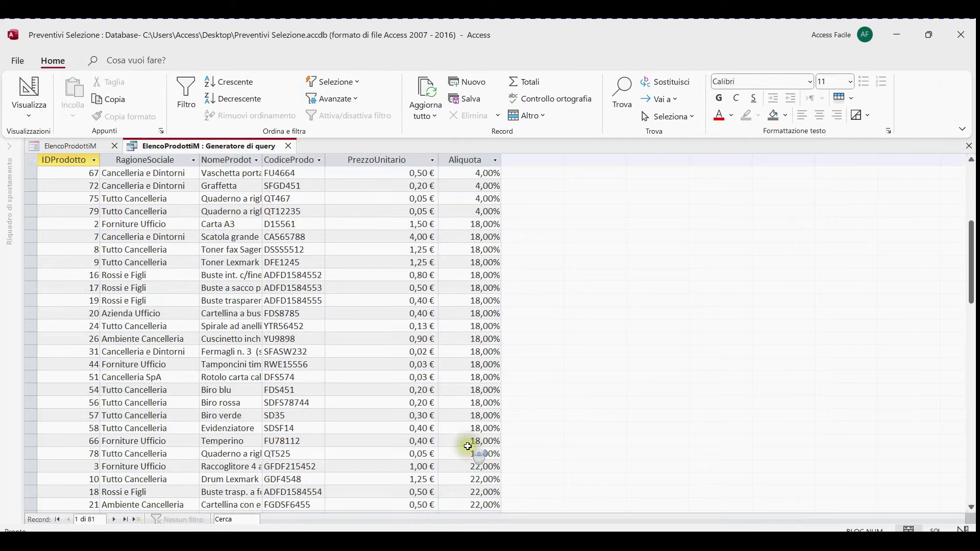
{"action": "scroll", "coordinate": [464, 449], "scroll_direction": "up", "scroll_amount": 11}
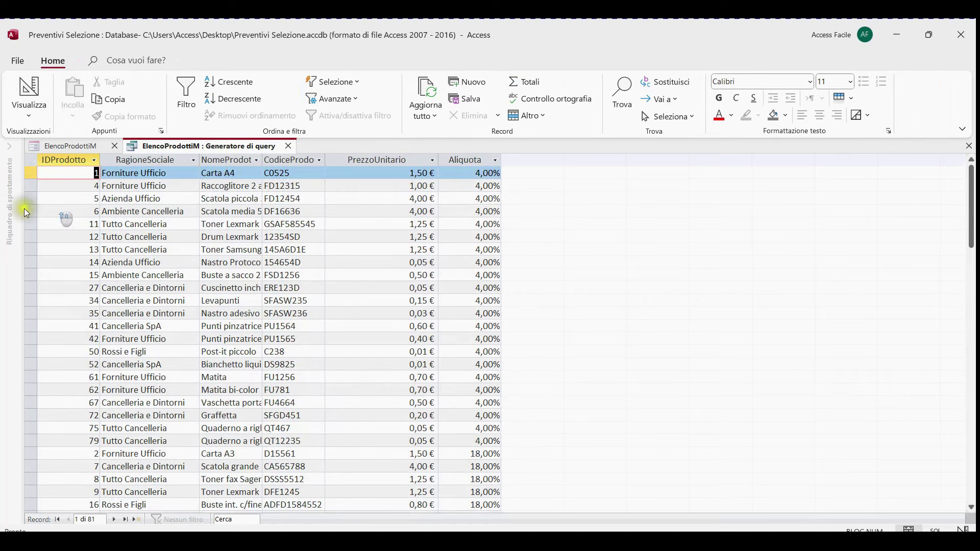
{"action": "left_click", "coordinate": [22, 119]}
{"action": "left_click", "coordinate": [54, 192]}
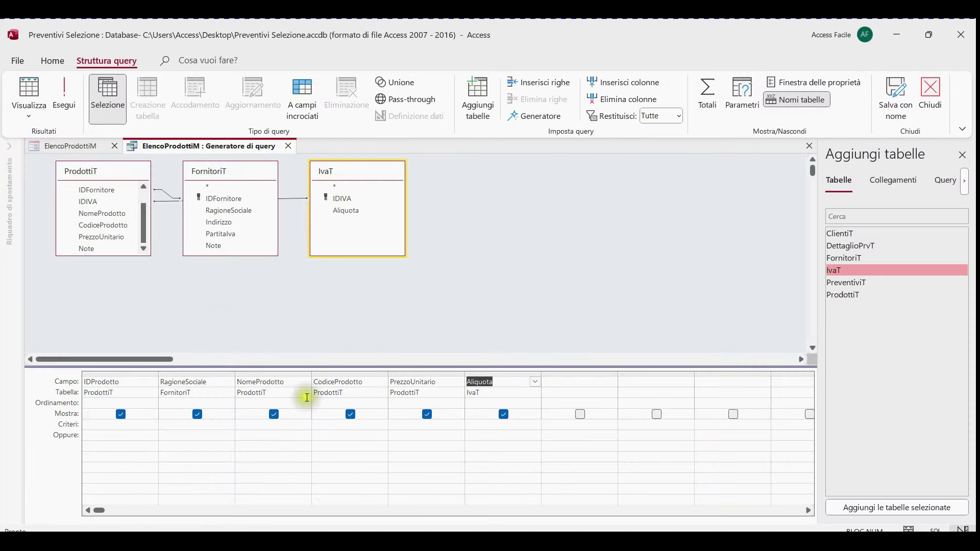
Sort the query by NomeProdotto in Crescente order and run it to check the sorting
{"action": "left_click", "coordinate": [305, 403]}
{"action": "left_click", "coordinate": [295, 418]}
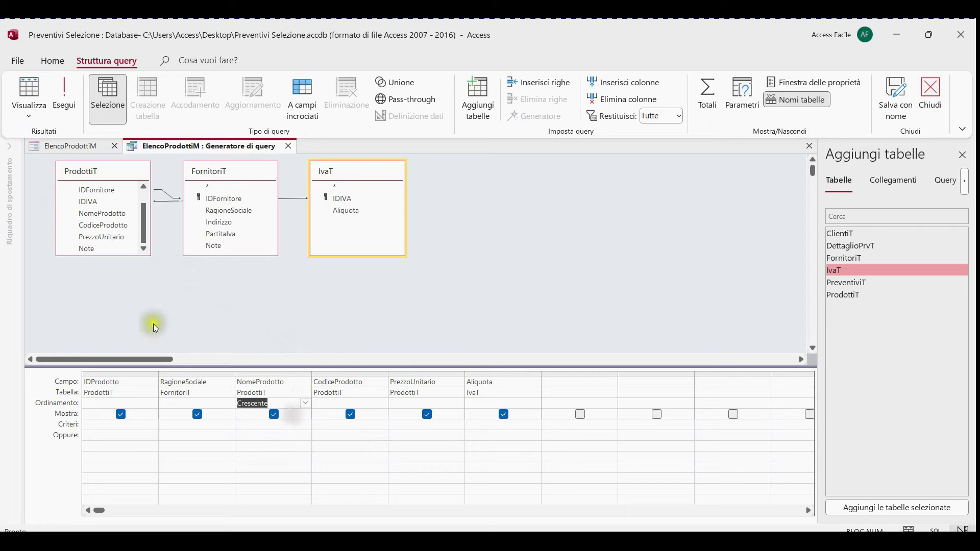
{"action": "left_click", "coordinate": [65, 94]}
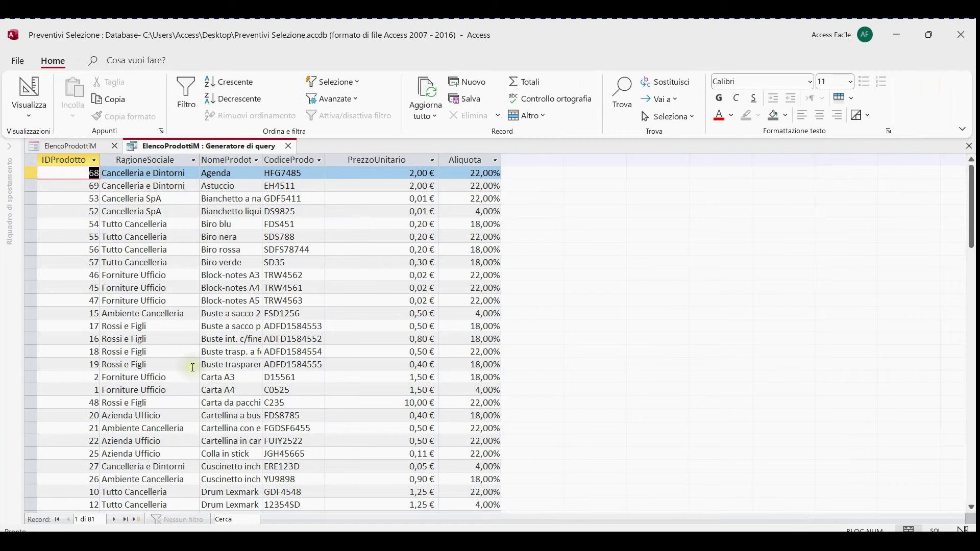
{"action": "left_click", "coordinate": [37, 95]}
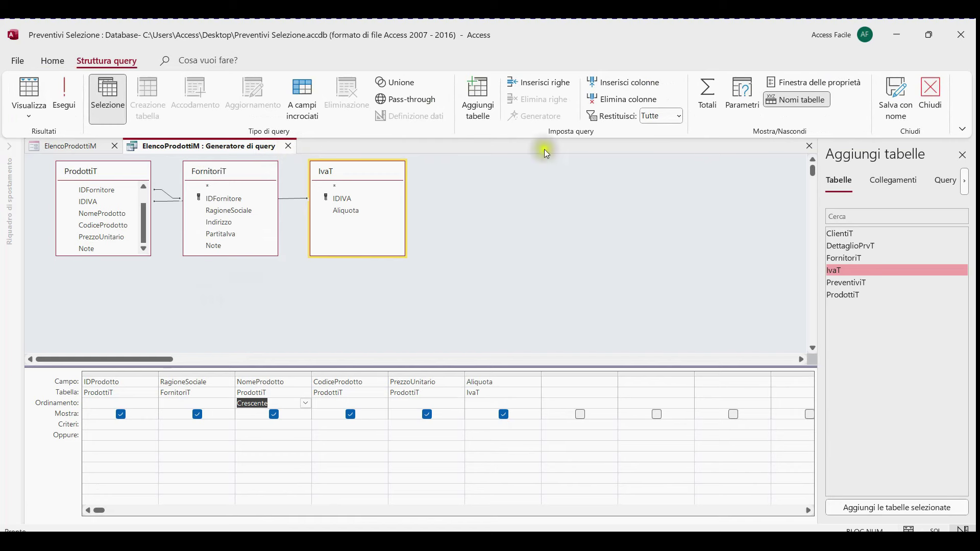
Save the query as ElencoProdottiQ and close the query builder, saving the changes to the form's record source
{"action": "left_click", "coordinate": [896, 97]}
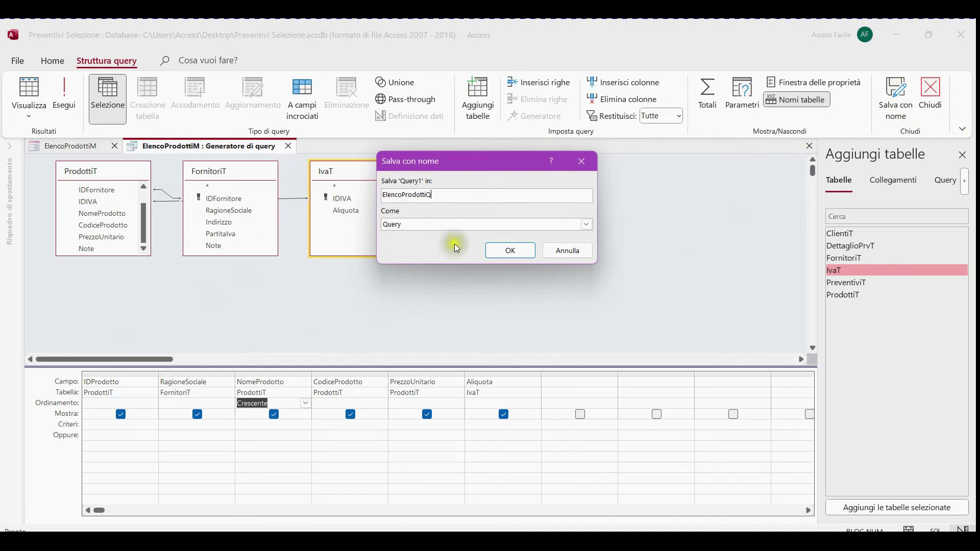
{"action": "left_click", "coordinate": [519, 256]}
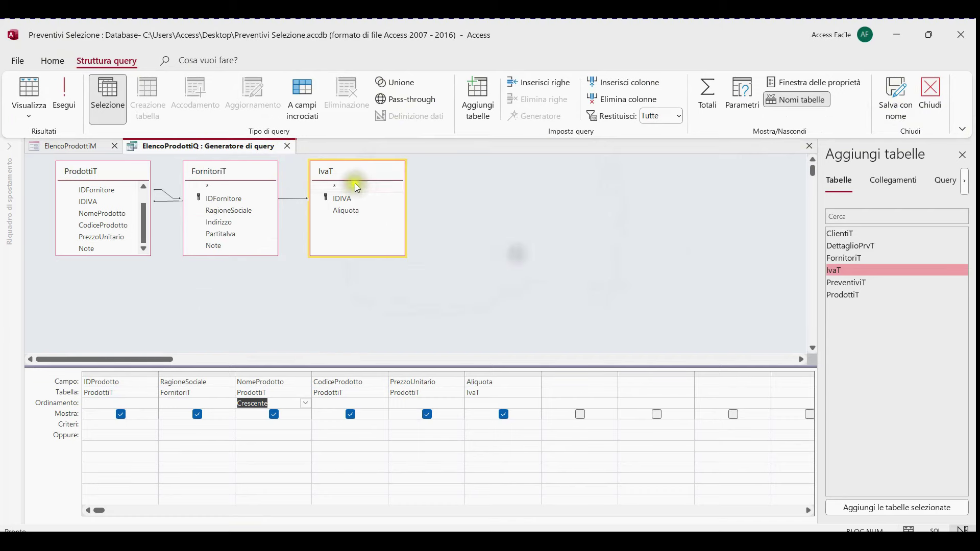
{"action": "left_click", "coordinate": [290, 148]}
{"action": "left_click", "coordinate": [429, 335]}
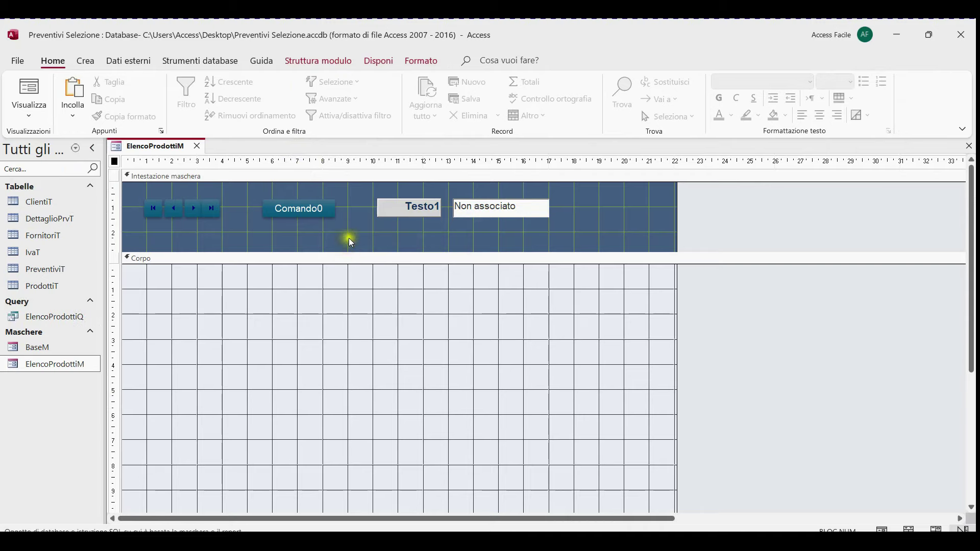
Add the IDProdotto field to the form's Corpo section and set its text box's Origine controllo to IDProdotto
{"action": "left_click", "coordinate": [318, 61]}
{"action": "left_click", "coordinate": [642, 100]}
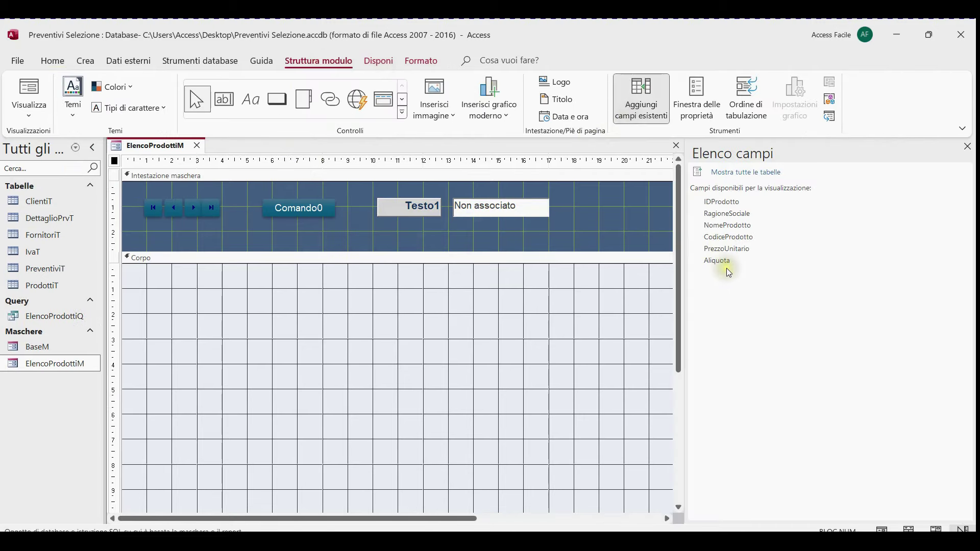
{"action": "double_click", "coordinate": [717, 204]}
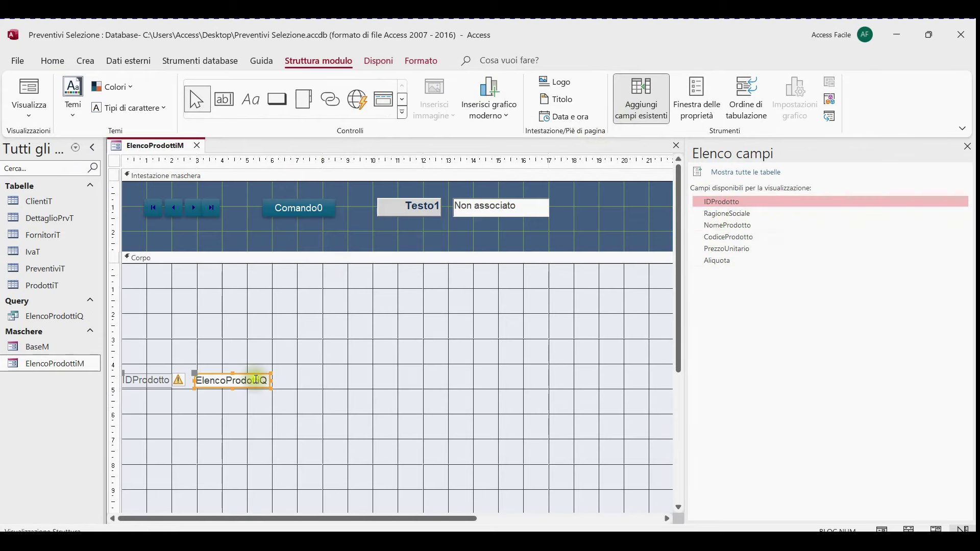
{"action": "left_click", "coordinate": [708, 121]}
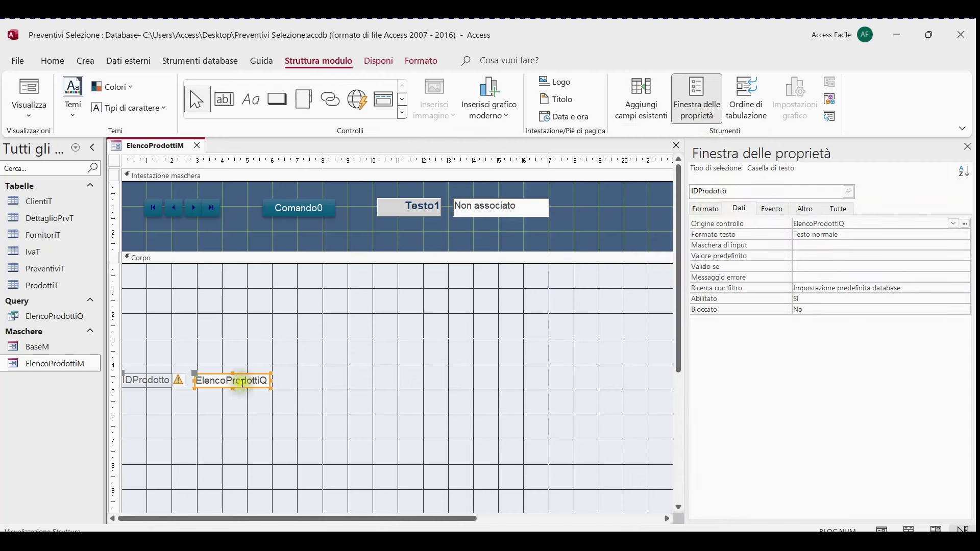
{"action": "left_click", "coordinate": [953, 223]}
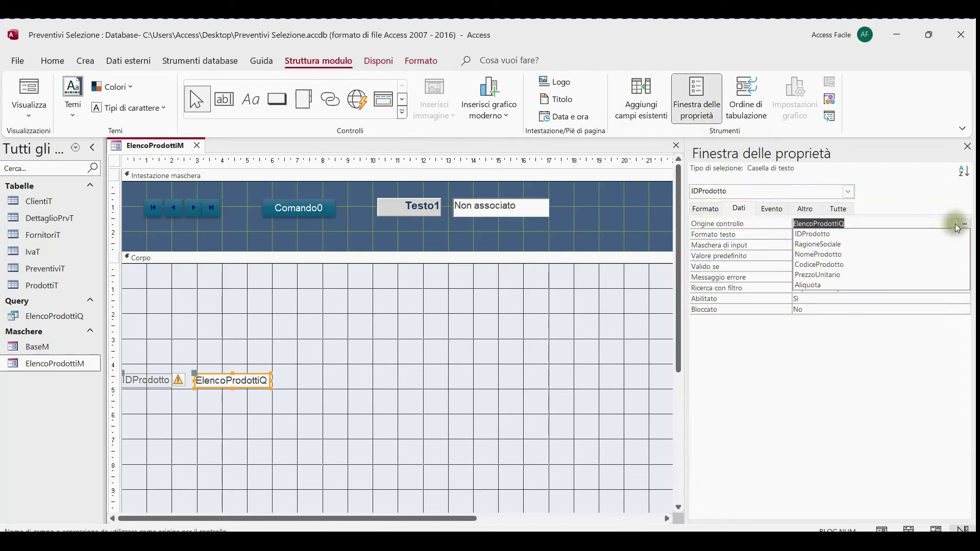
{"action": "left_click", "coordinate": [932, 237]}
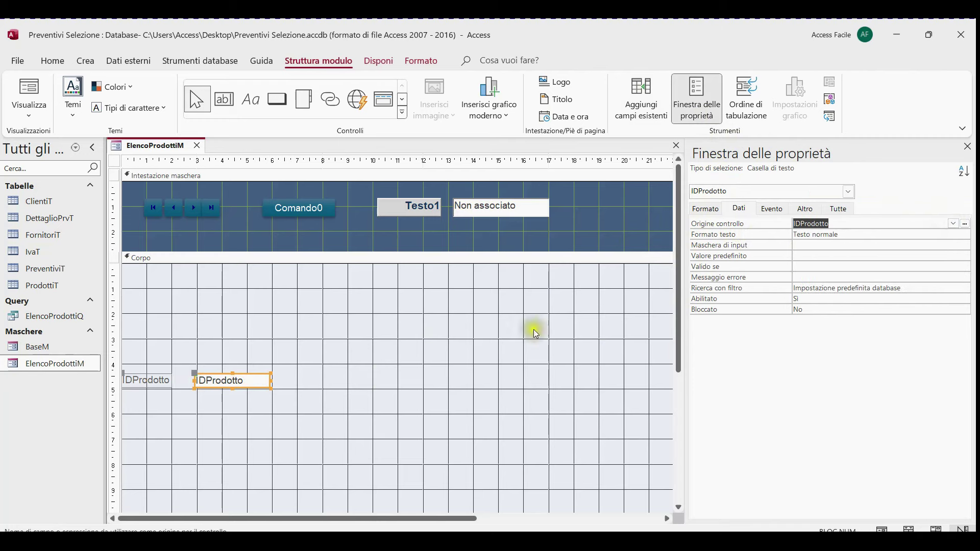
Add the fields RagioneSociale, NomeProdotto, CodiceProdotto, PrezzoUnitario and Aliquota to the Corpo section
{"action": "left_click", "coordinate": [651, 114]}
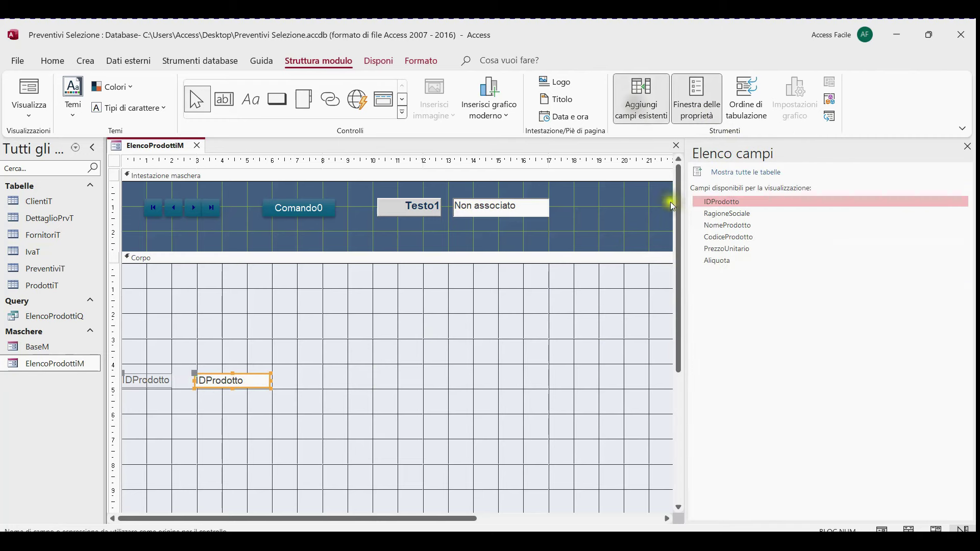
{"action": "double_click", "coordinate": [725, 215]}
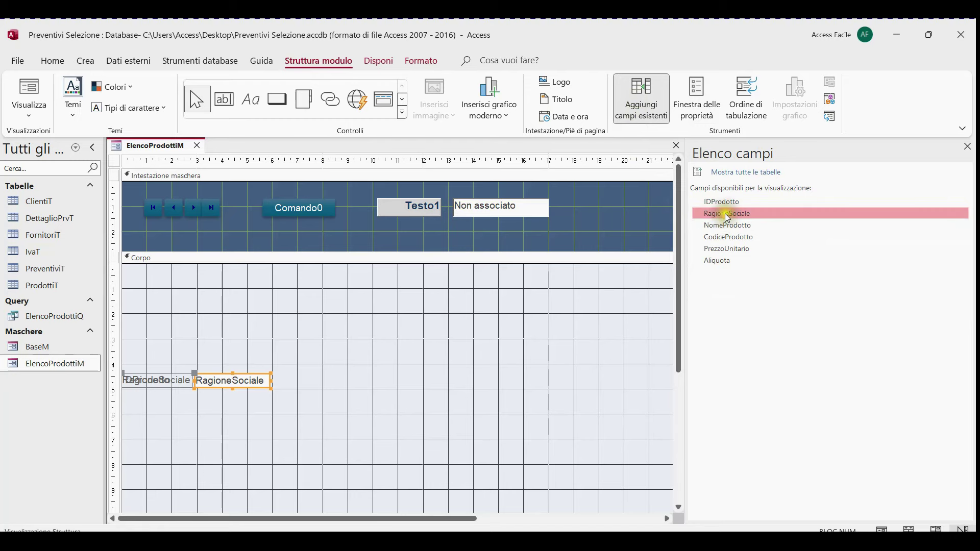
{"action": "double_click", "coordinate": [728, 225]}
{"action": "left_click", "coordinate": [729, 238]}
{"action": "double_click", "coordinate": [729, 238]}
{"action": "double_click", "coordinate": [727, 249]}
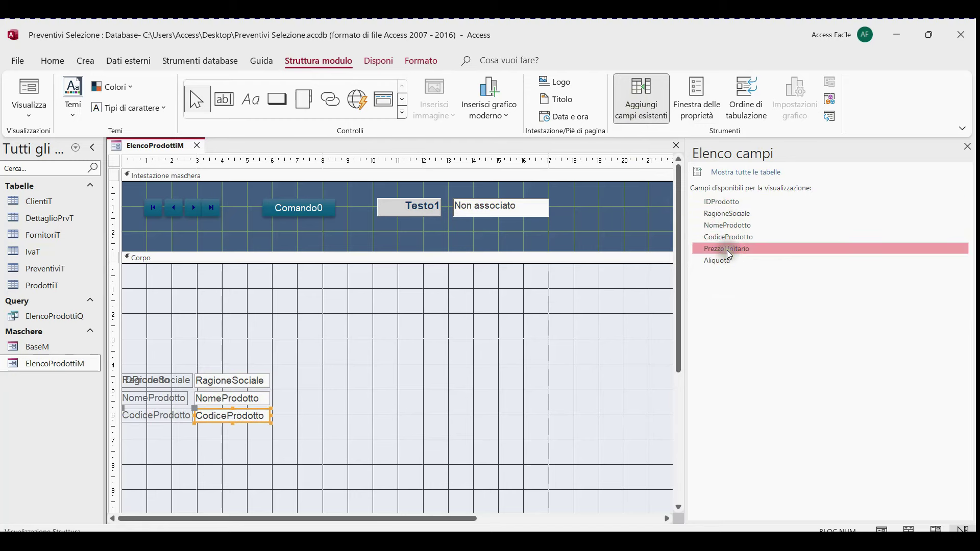
{"action": "double_click", "coordinate": [717, 262]}
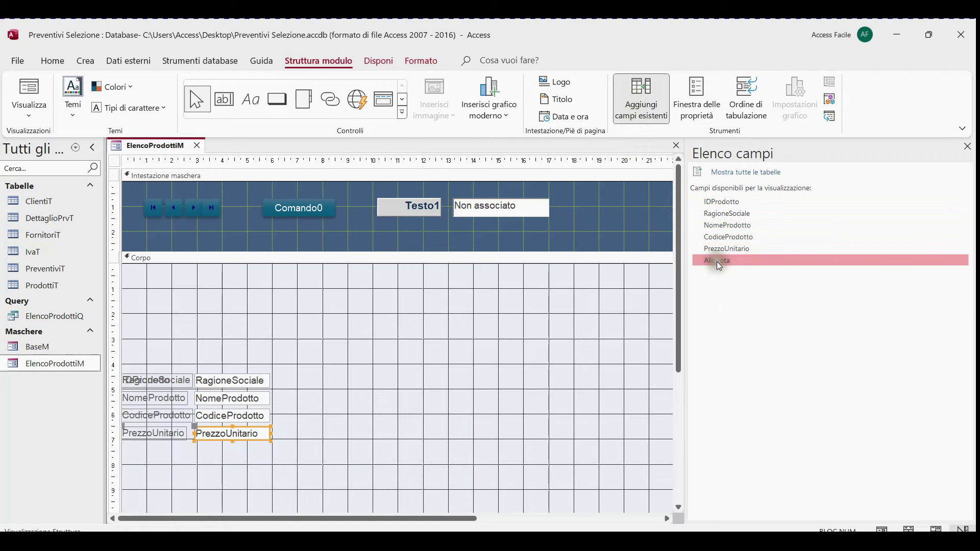
Delete the Aliquota text box and its label from the Corpo section
{"action": "left_click", "coordinate": [350, 385]}
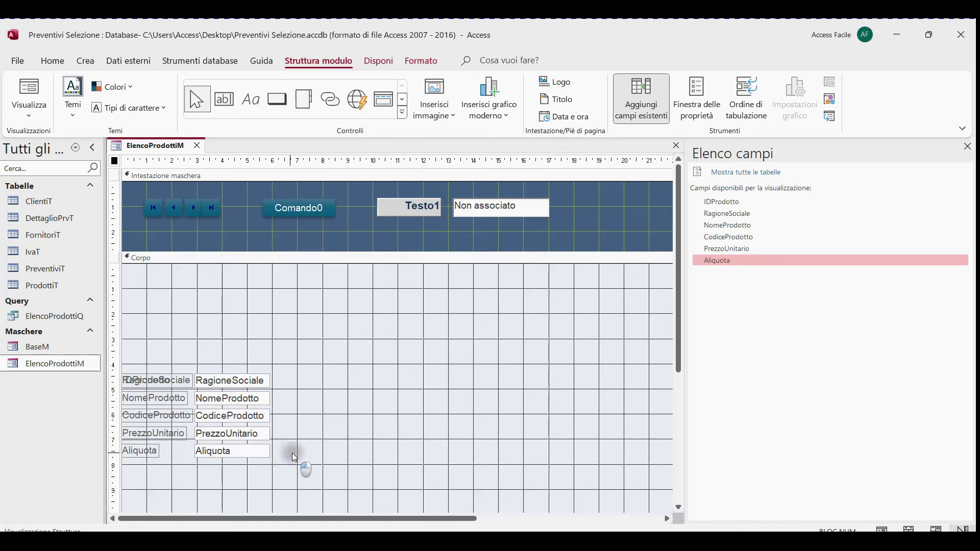
{"action": "left_click_drag", "start_coordinate": [292, 453], "coordinate": [128, 464]}
{"action": "key", "text": "Delete"}
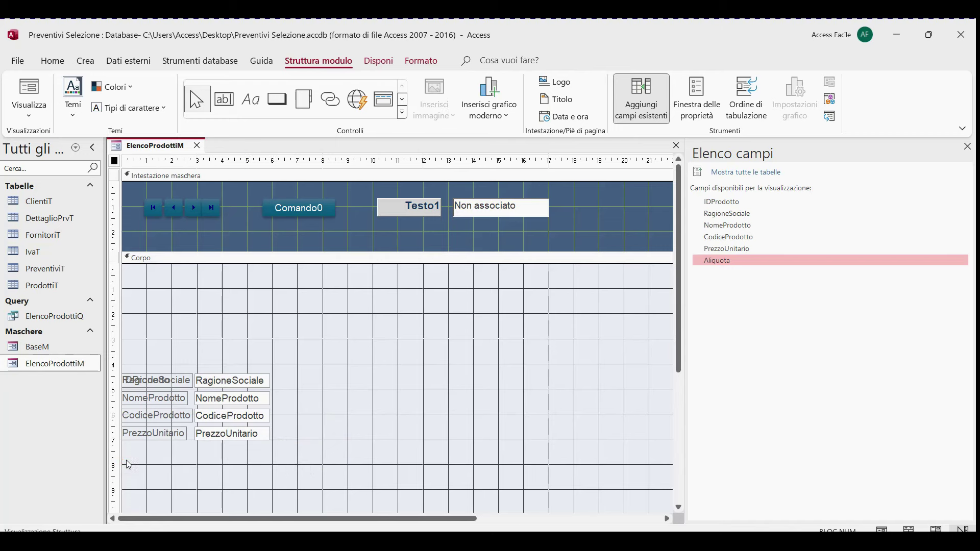
Arrange the five product fields and their labels in the Corpo section in a tabular layout
{"action": "left_click_drag", "start_coordinate": [285, 440], "coordinate": [160, 376]}
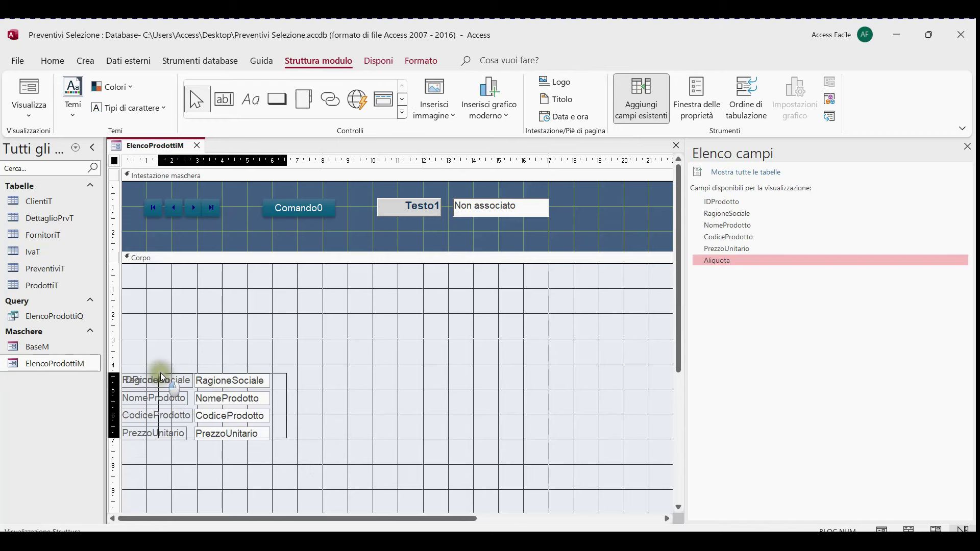
{"action": "right_click", "coordinate": [234, 381]}
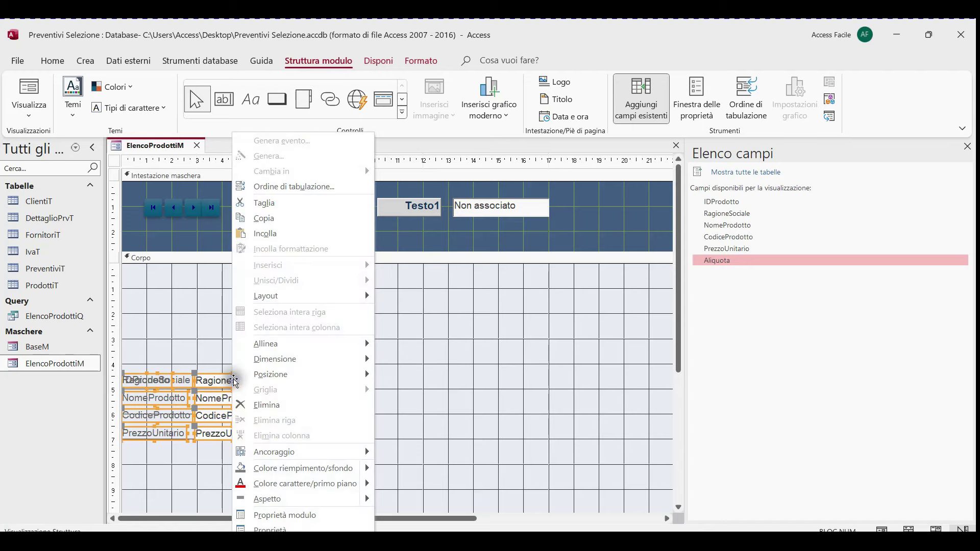
{"action": "mouse_move", "coordinate": [337, 296]}
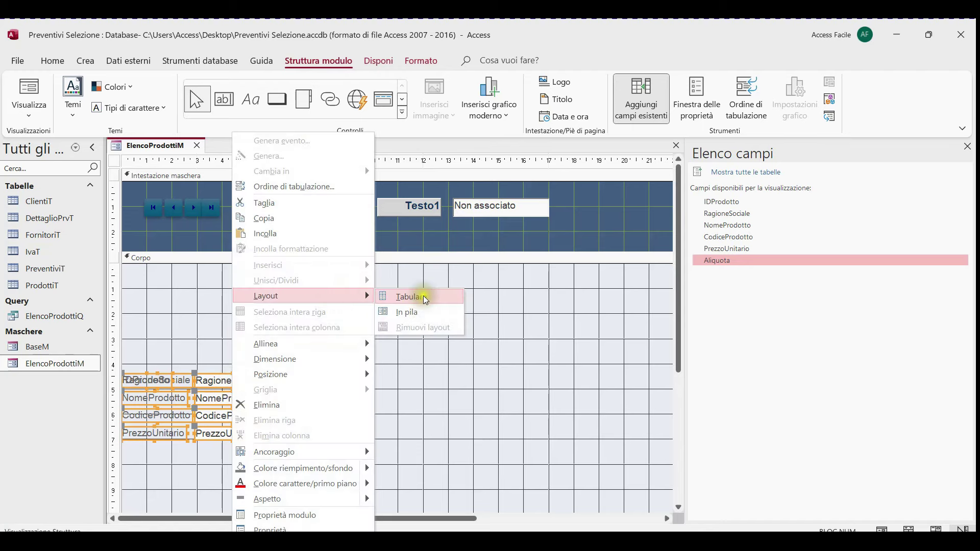
{"action": "left_click", "coordinate": [422, 291]}
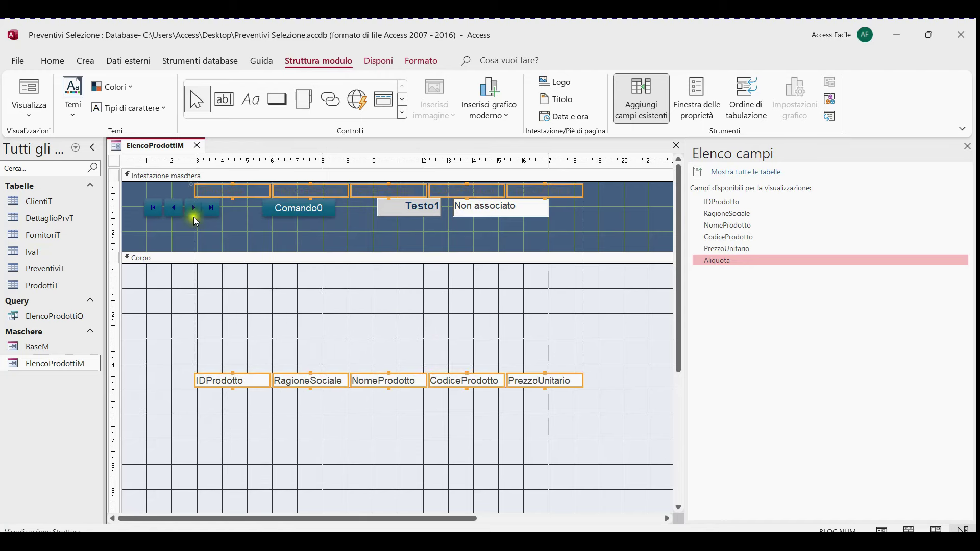
{"action": "left_click", "coordinate": [157, 308]}
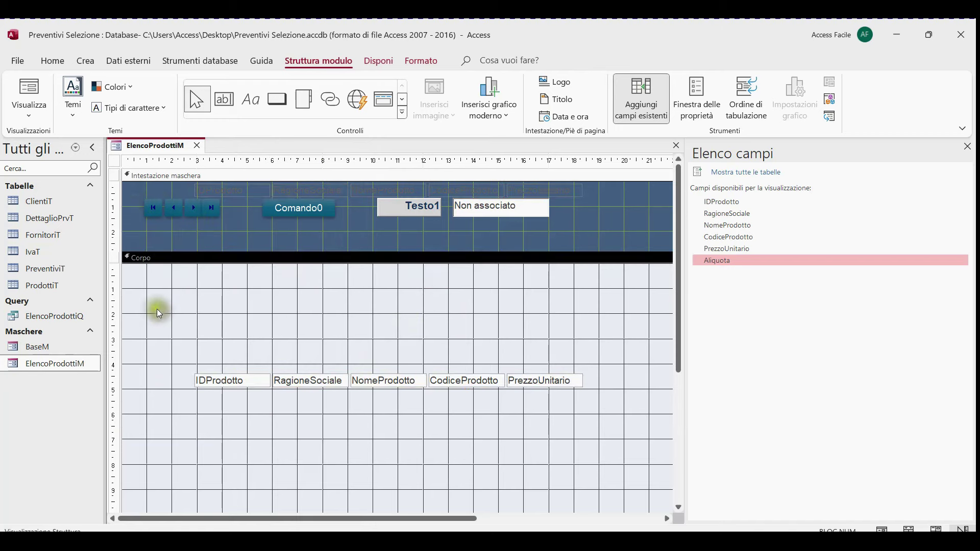
Move the row of column labels down to the lower edge of the Intestazione maschera section
{"action": "left_click", "coordinate": [115, 189]}
{"action": "left_click", "coordinate": [213, 188]}
{"action": "left_click_drag", "start_coordinate": [213, 188], "coordinate": [219, 244]}
Move the row of text boxes to the upper edge of the Corpo section and shrink the section to the height of that row
{"action": "left_click", "coordinate": [163, 384]}
{"action": "left_click", "coordinate": [115, 381]}
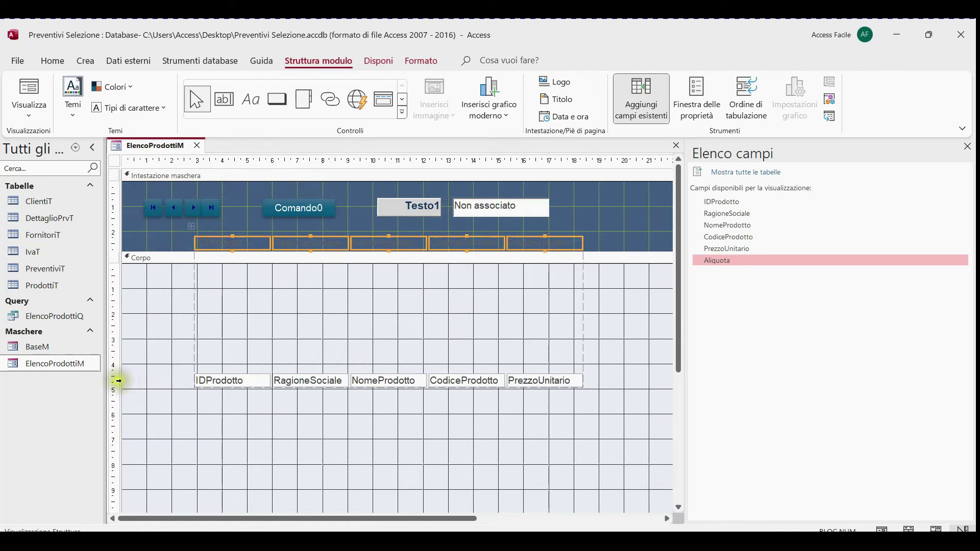
{"action": "left_click_drag", "start_coordinate": [201, 381], "coordinate": [215, 274]}
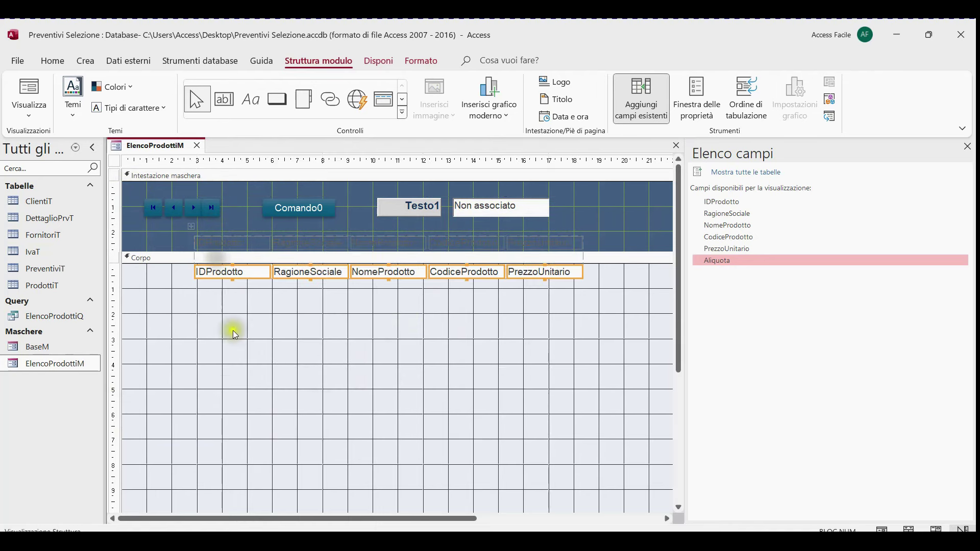
{"action": "scroll", "coordinate": [321, 410], "scroll_direction": "down", "scroll_amount": 3}
{"action": "left_click_drag", "start_coordinate": [324, 452], "coordinate": [351, 206]}
{"action": "scroll", "coordinate": [355, 335], "scroll_direction": "up", "scroll_amount": 3}
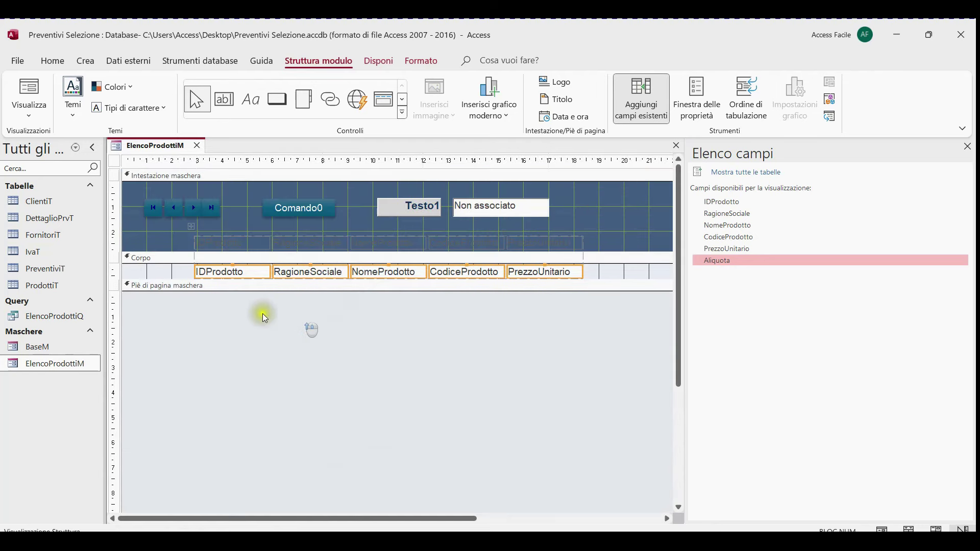
Format the column labels in the form header with white, bold text
{"action": "left_click", "coordinate": [115, 241]}
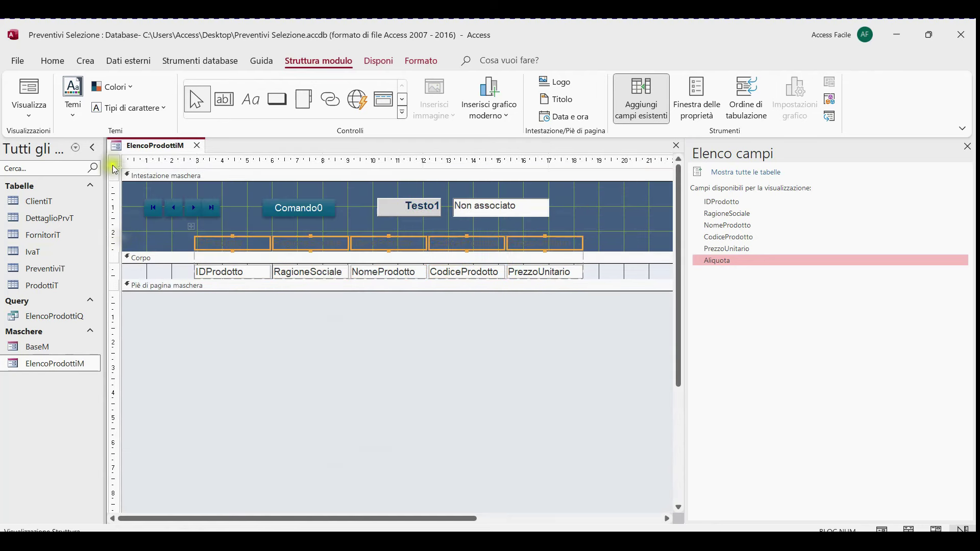
{"action": "left_click", "coordinate": [56, 66]}
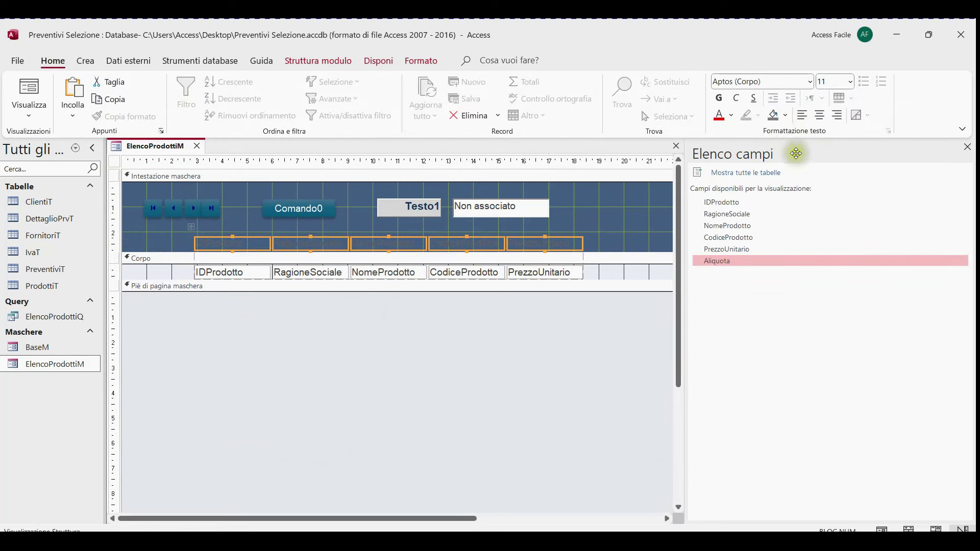
{"action": "left_click", "coordinate": [786, 115]}
{"action": "left_click", "coordinate": [732, 115]}
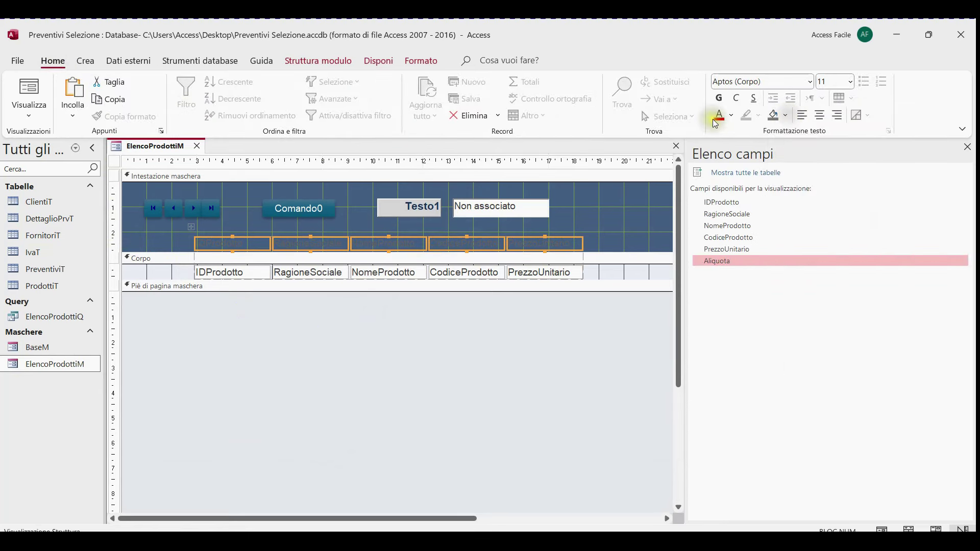
{"action": "left_click", "coordinate": [732, 116]}
{"action": "left_click", "coordinate": [719, 261]}
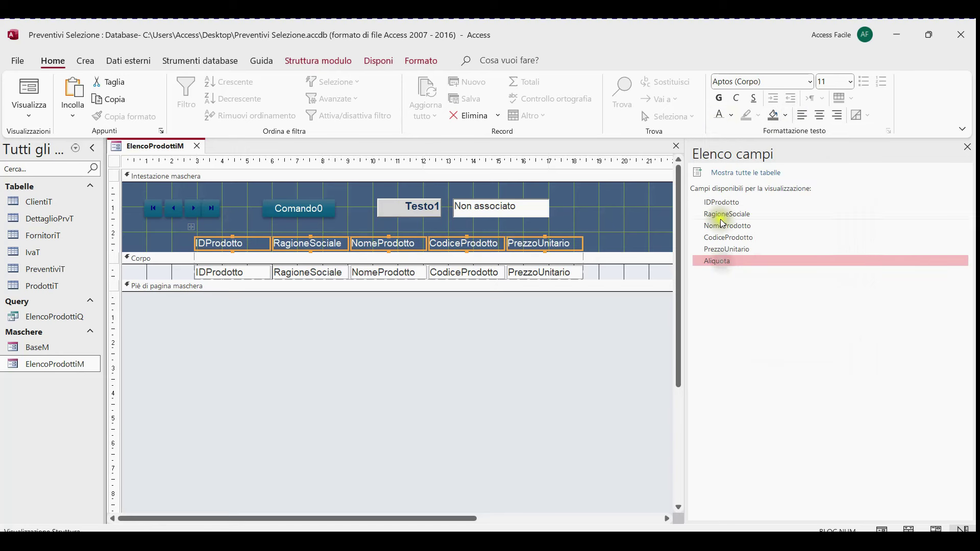
{"action": "left_click", "coordinate": [590, 272]}
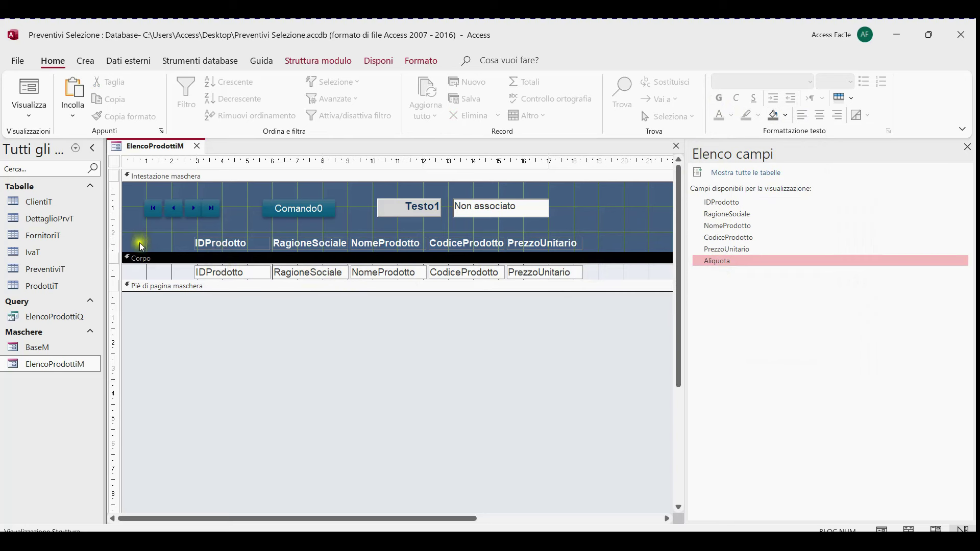
Shift the whole tabular layout of labels and text boxes close to the form's left edge
{"action": "left_click", "coordinate": [113, 241]}
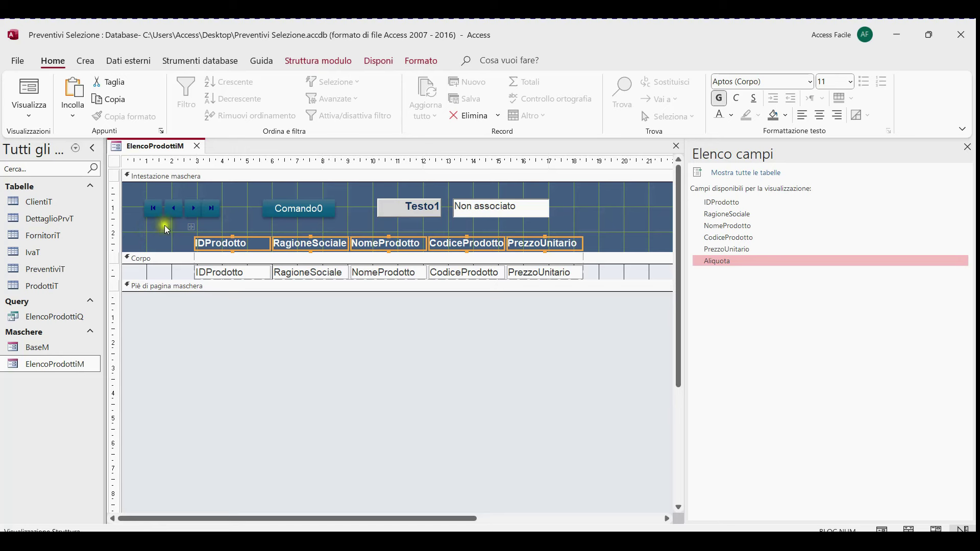
{"action": "left_click_drag", "start_coordinate": [195, 230], "coordinate": [130, 231]}
{"action": "left_click", "coordinate": [245, 350]}
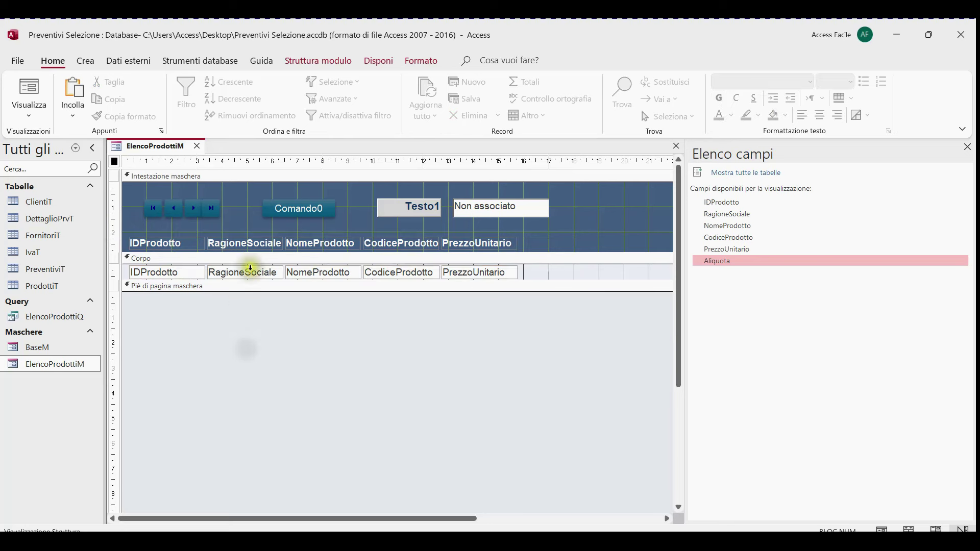
Change the RagioneSociale and NomeProdotto header labels to read "Ragione Sociale" and "Nome Prodotto"
{"action": "left_click", "coordinate": [246, 246]}
{"action": "left_click", "coordinate": [247, 248]}
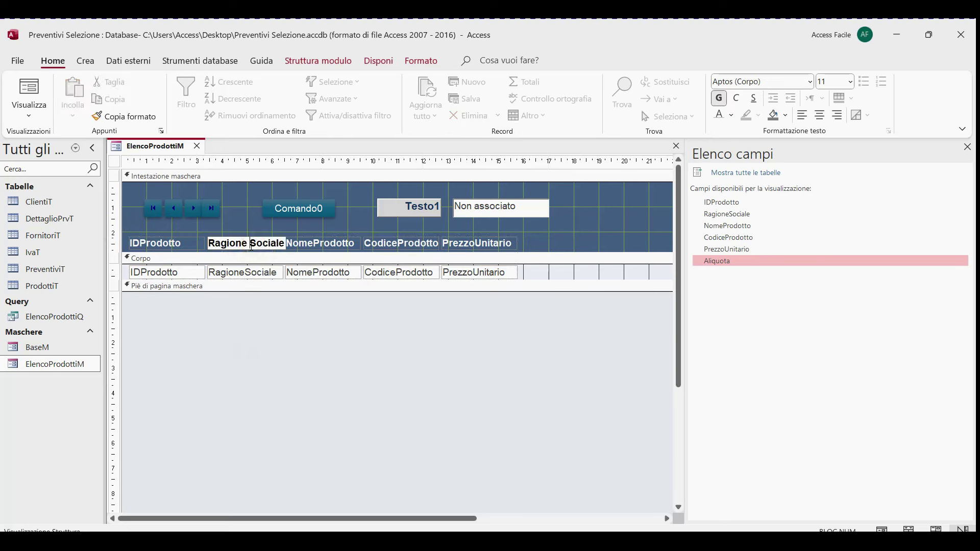
{"action": "left_click", "coordinate": [302, 287]}
{"action": "left_click", "coordinate": [313, 251]}
{"action": "left_click", "coordinate": [317, 245]}
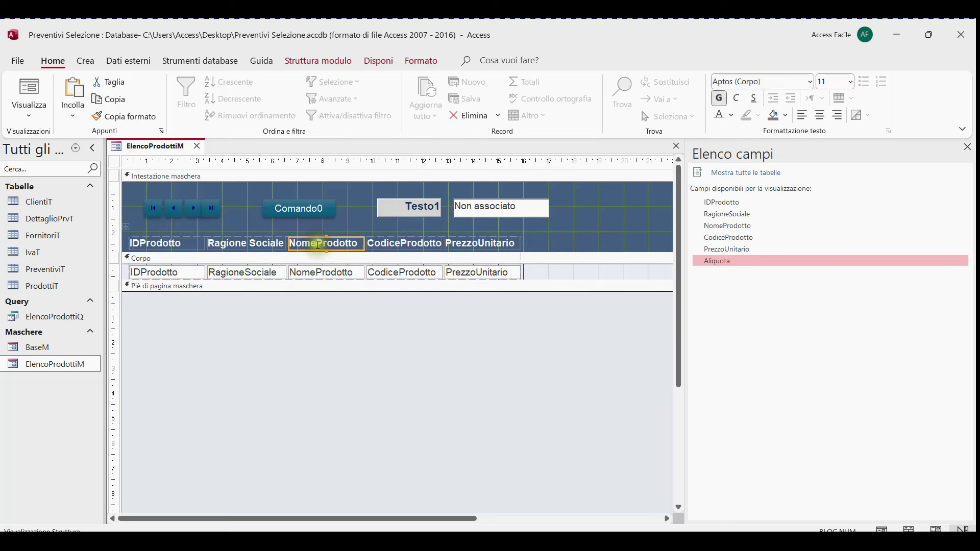
{"action": "left_click", "coordinate": [343, 301]}
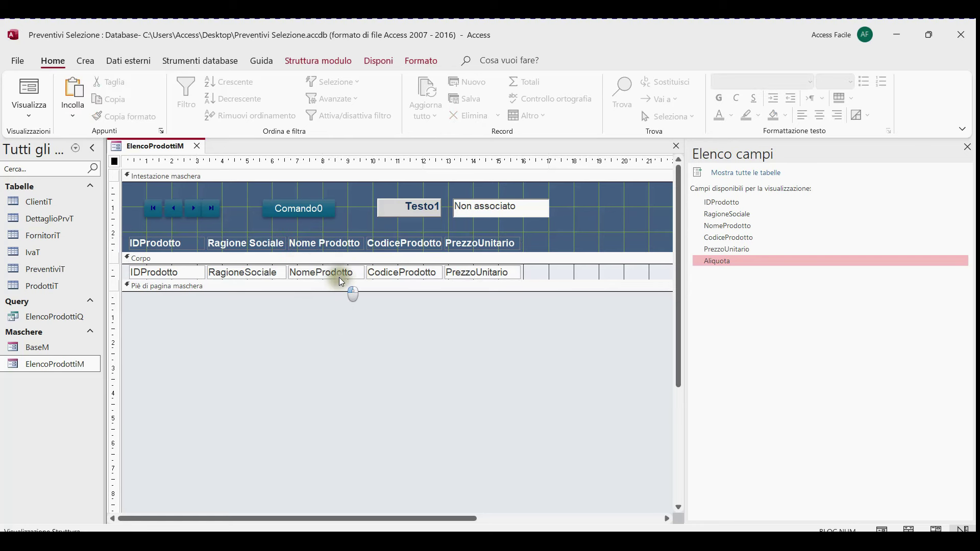
Widen the Nome Prodotto column and narrow the IDProdotto column to fit its label
{"action": "left_click", "coordinate": [358, 275]}
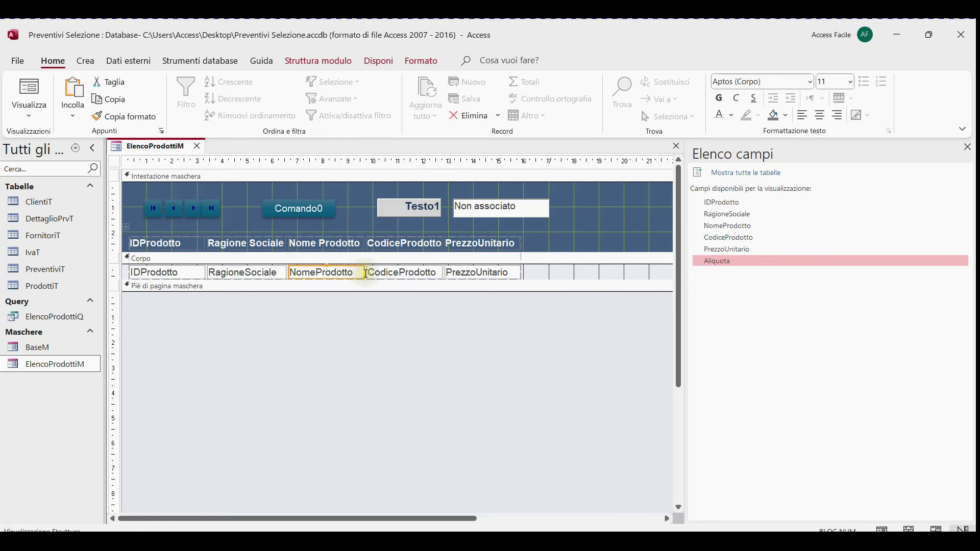
{"action": "mouse_move", "coordinate": [365, 270]}
{"action": "left_mouse_down"}
{"action": "mouse_move", "coordinate": [401, 277]}
{"action": "mouse_move", "coordinate": [383, 272]}
{"action": "left_mouse_up"}
{"action": "left_click", "coordinate": [202, 248]}
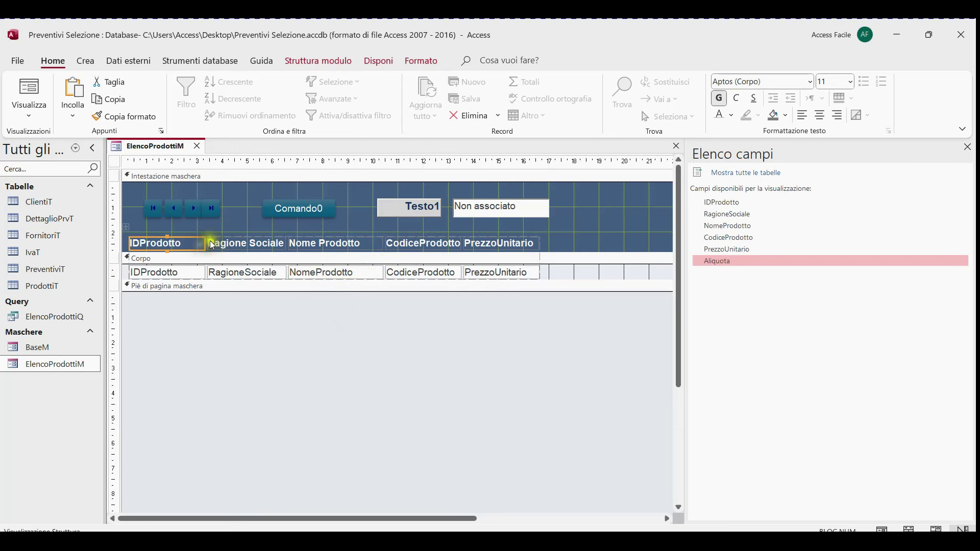
{"action": "left_click", "coordinate": [195, 244]}
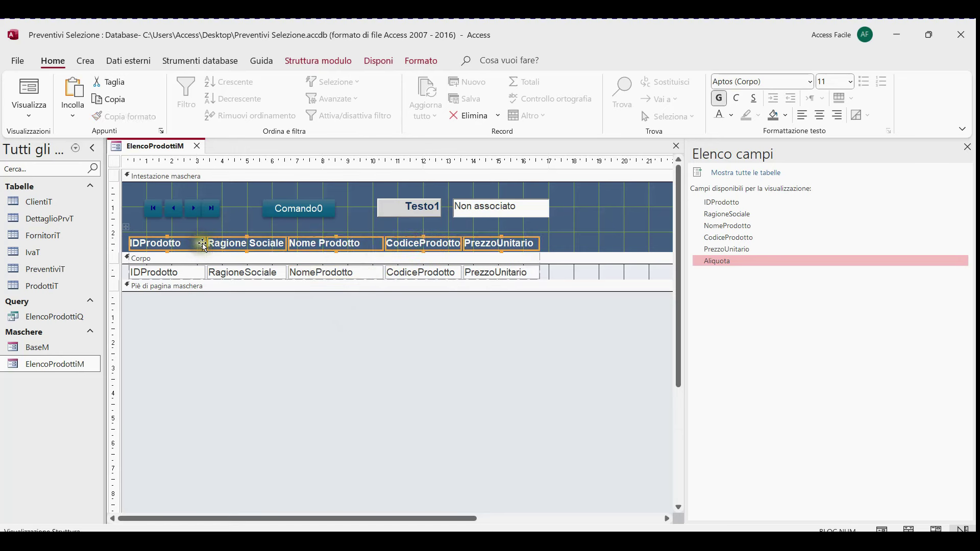
{"action": "left_click", "coordinate": [212, 226]}
{"action": "left_click", "coordinate": [205, 247]}
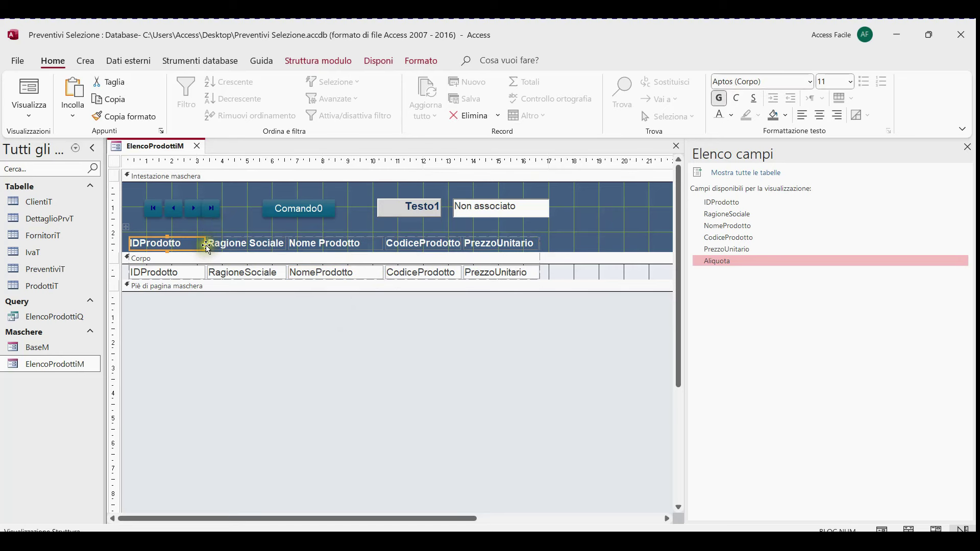
{"action": "left_click_drag", "start_coordinate": [205, 244], "coordinate": [188, 243]}
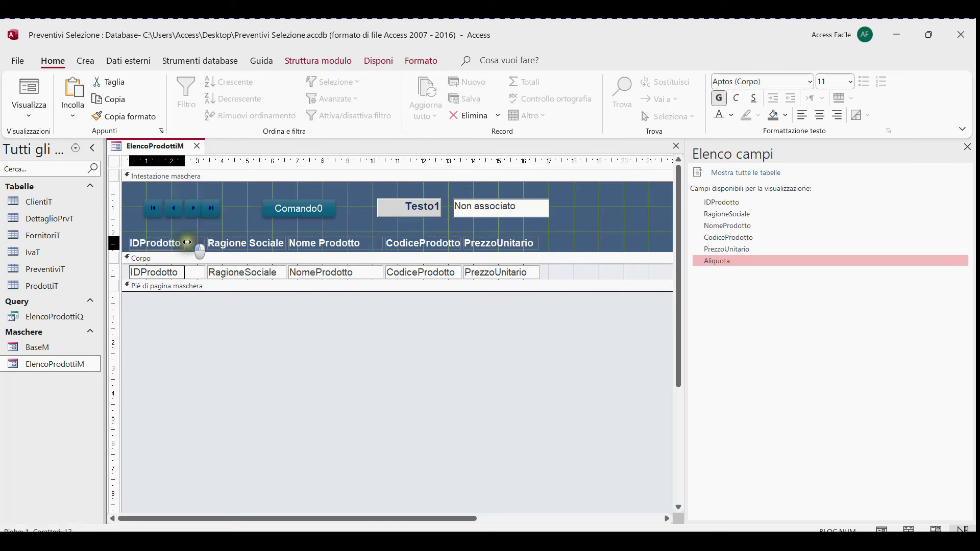
Change the CodiceProdotto header label to read "Codice Prodotto"
{"action": "left_click", "coordinate": [418, 244]}
{"action": "left_click", "coordinate": [399, 243]}
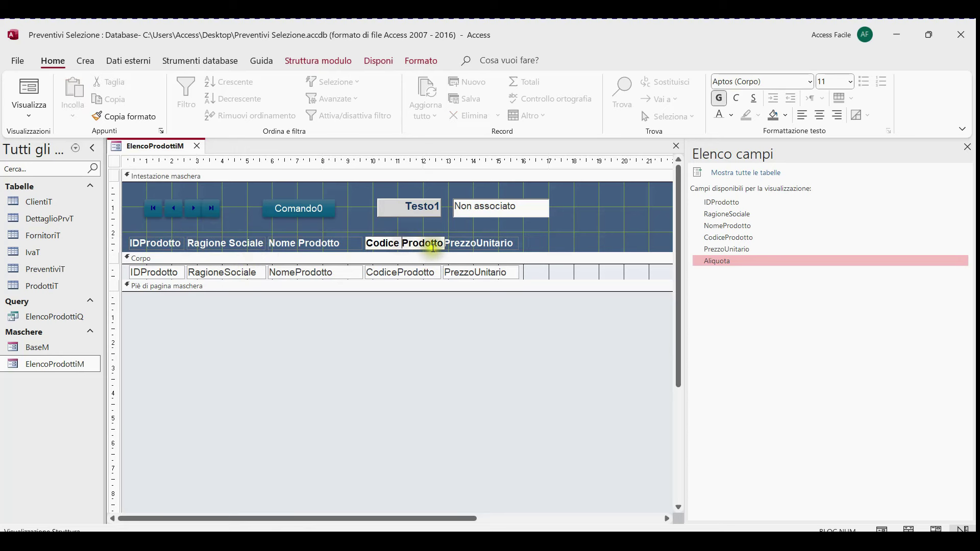
{"action": "left_click", "coordinate": [446, 313]}
{"action": "left_click", "coordinate": [425, 245]}
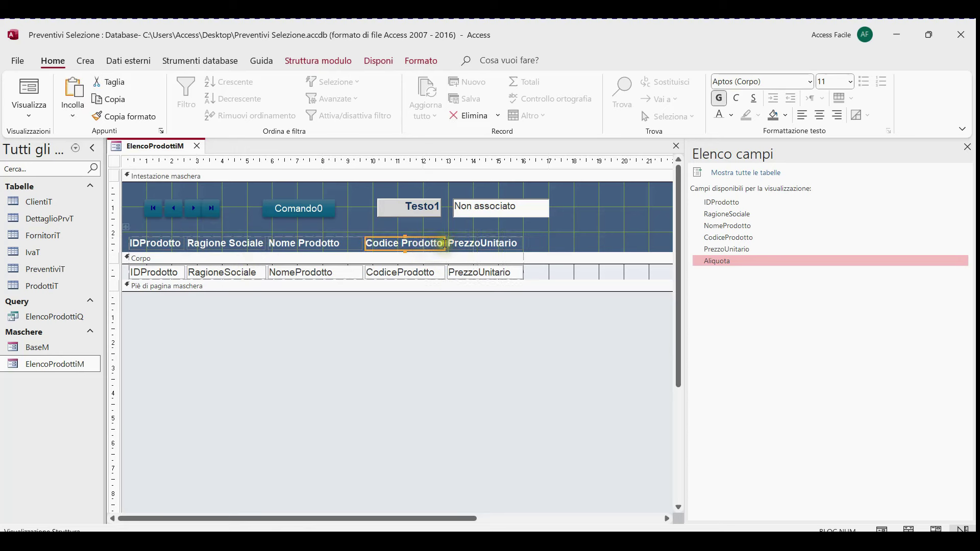
Change the PrezzoUnitario header label to "Prezzo Unitario" and widen its column
{"action": "left_click", "coordinate": [483, 244]}
{"action": "left_click", "coordinate": [483, 244]}
{"action": "left_click", "coordinate": [515, 312]}
{"action": "left_click", "coordinate": [511, 248]}
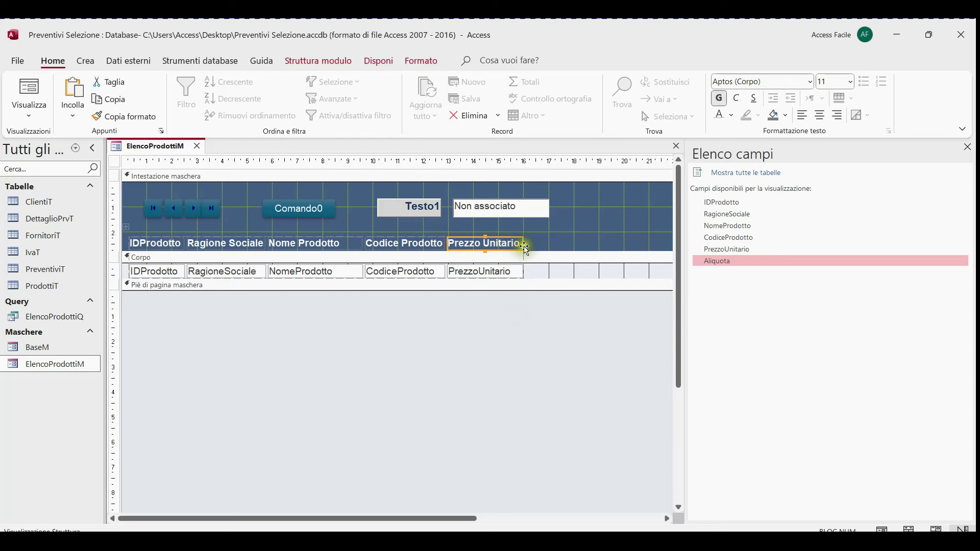
{"action": "left_click_drag", "start_coordinate": [523, 244], "coordinate": [551, 244]}
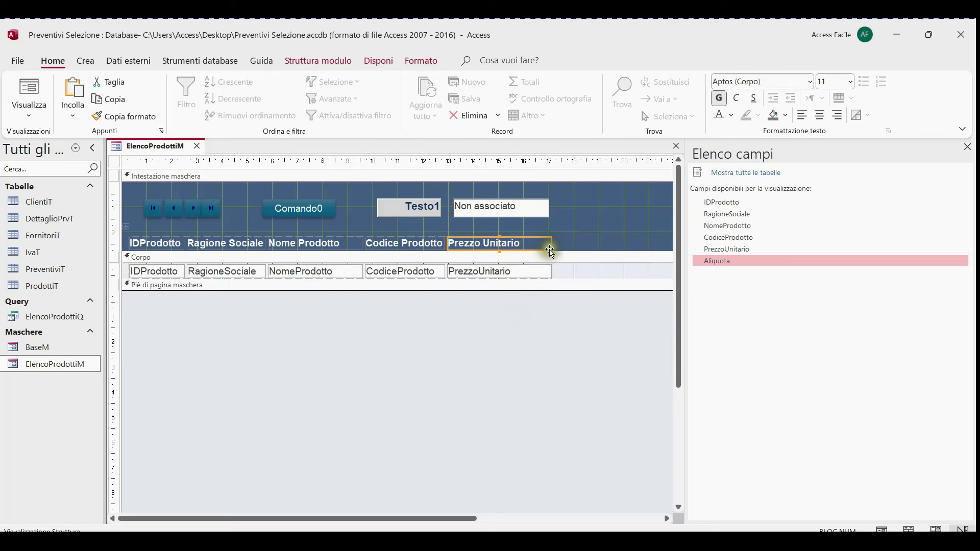
Save the form and check it in Visualizzazione Maschera, returning to Visualizzazione Struttura
{"action": "right_click", "coordinate": [135, 146]}
{"action": "left_click", "coordinate": [153, 147]}
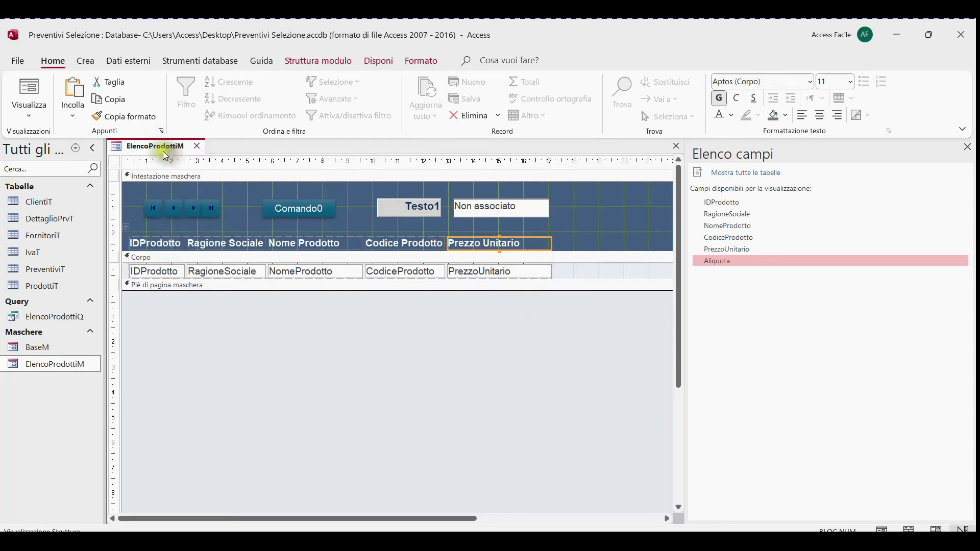
{"action": "right_click", "coordinate": [161, 148]}
{"action": "left_click", "coordinate": [231, 219]}
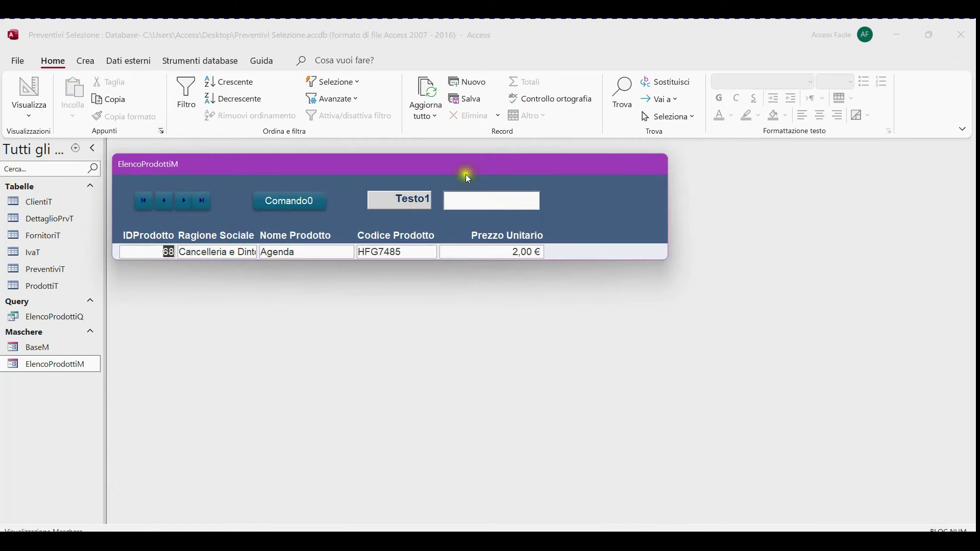
{"action": "right_click", "coordinate": [641, 227]}
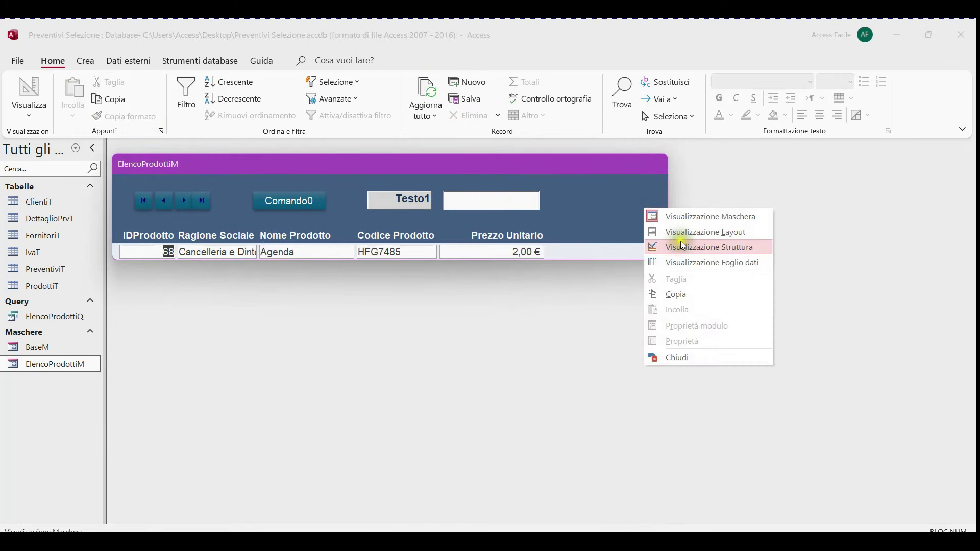
{"action": "left_click", "coordinate": [681, 242]}
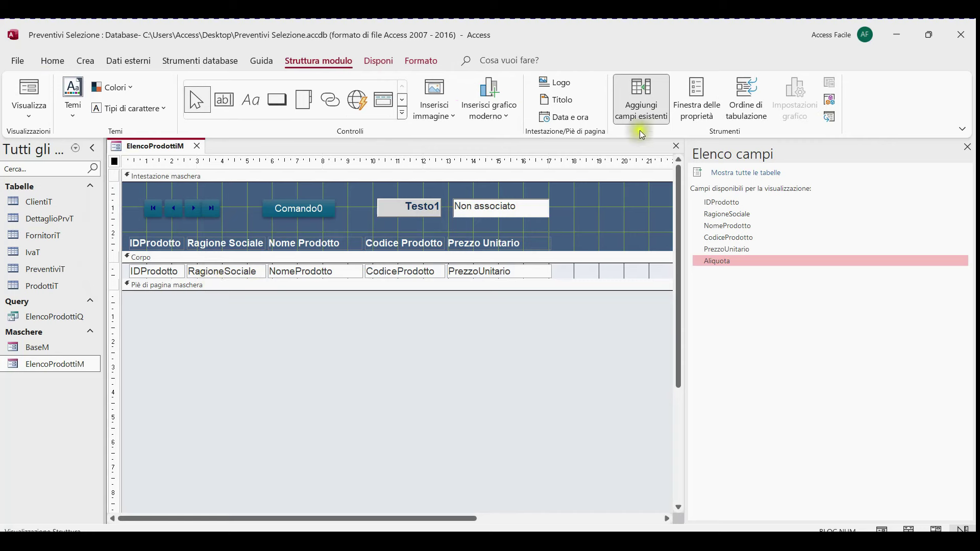
Set the form's Visualizzazione predefinita property to Maschere continue
{"action": "left_click", "coordinate": [697, 99]}
{"action": "left_click", "coordinate": [706, 209]}
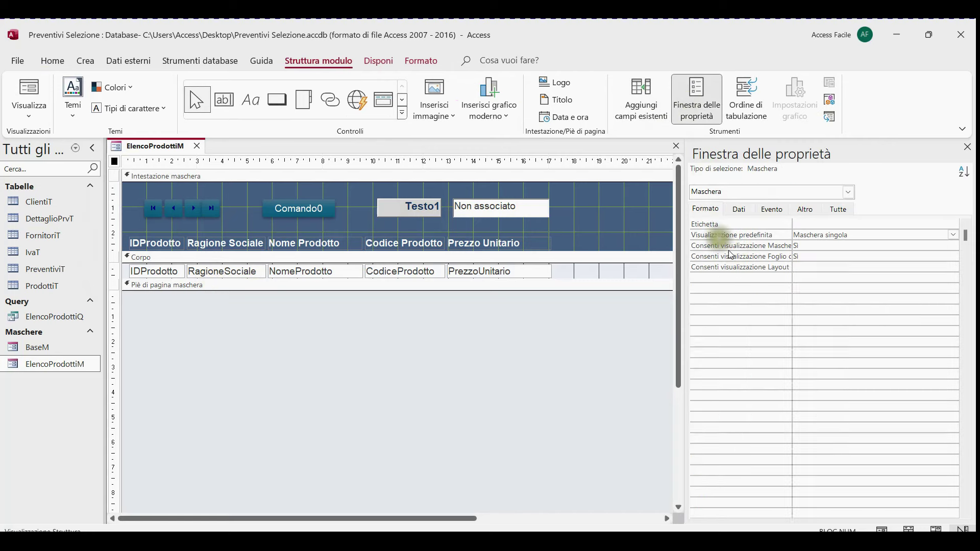
{"action": "left_click", "coordinate": [954, 235]}
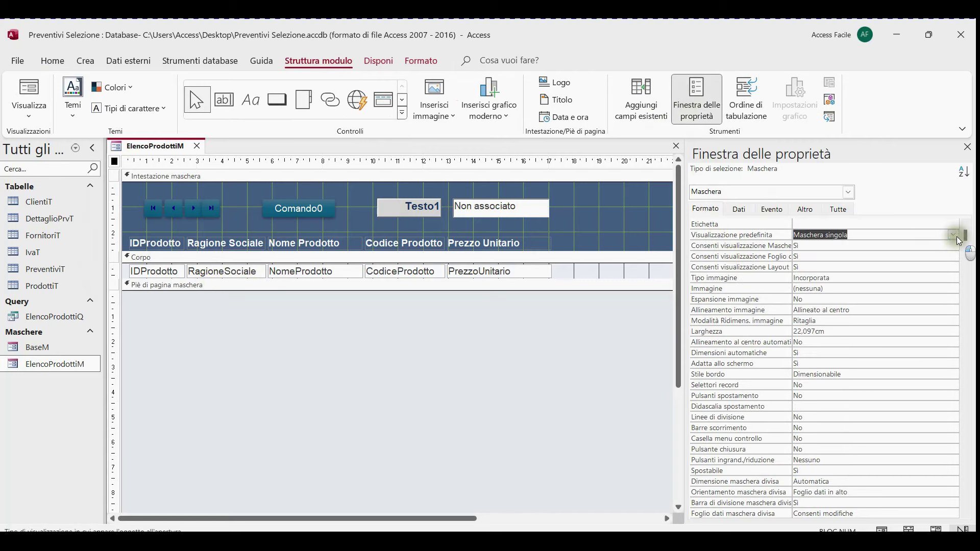
{"action": "left_click", "coordinate": [948, 255]}
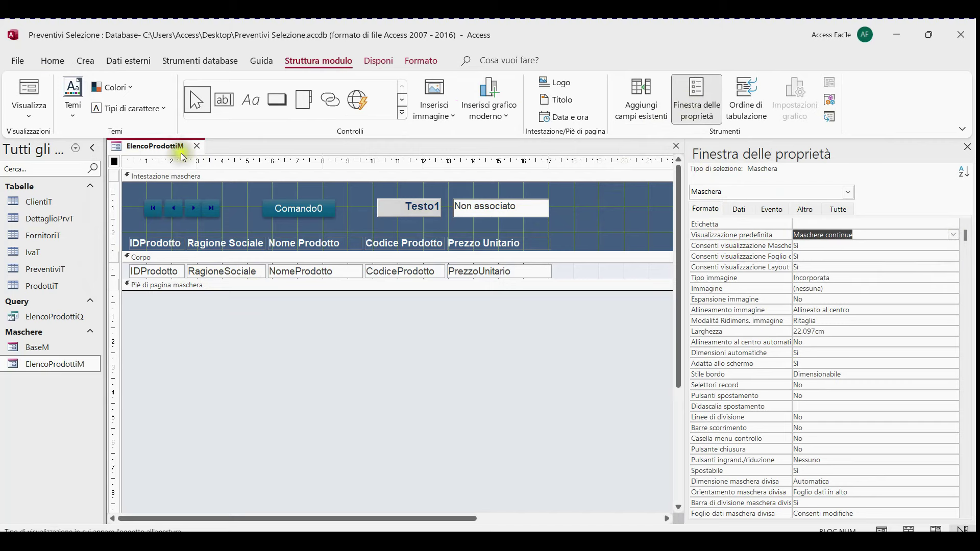
Save the form and check the continuous records in Visualizzazione Maschera, returning to Visualizzazione Struttura
{"action": "right_click", "coordinate": [155, 147]}
{"action": "left_click", "coordinate": [175, 156]}
{"action": "right_click", "coordinate": [164, 146]}
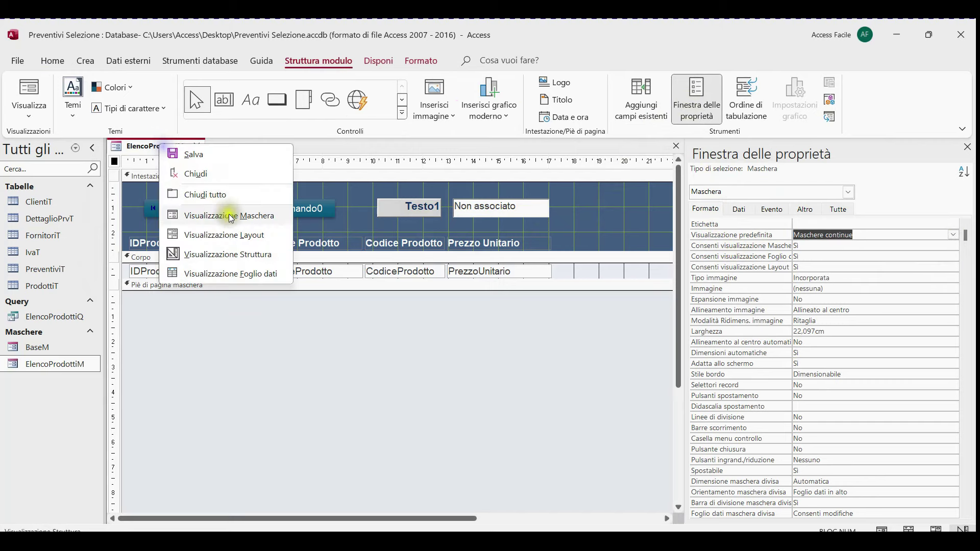
{"action": "left_click", "coordinate": [225, 217]}
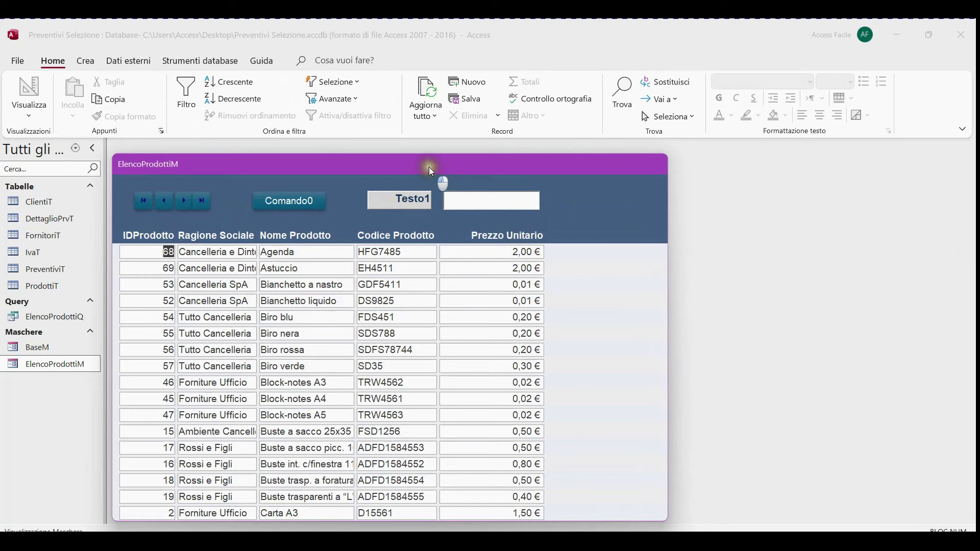
{"action": "left_click_drag", "start_coordinate": [429, 167], "coordinate": [523, 127]}
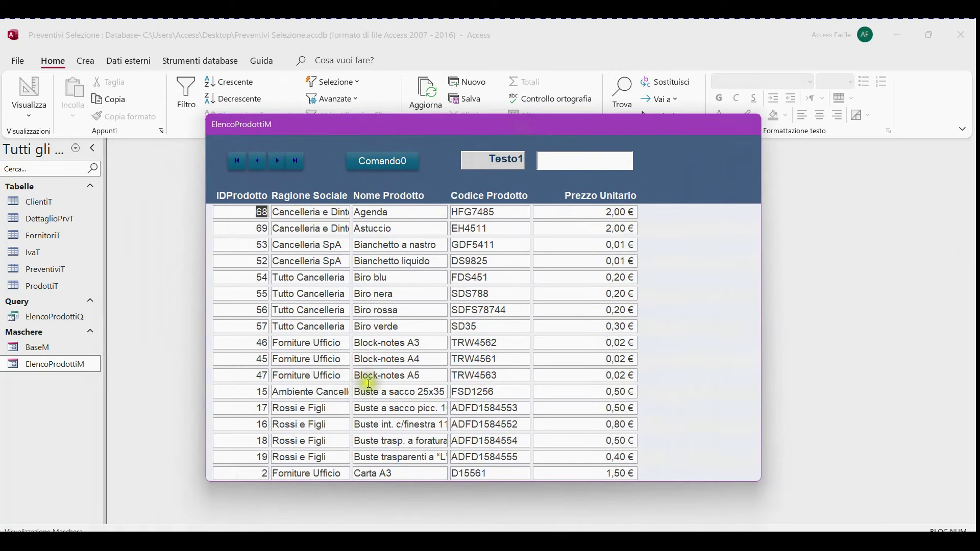
{"action": "left_click", "coordinate": [713, 236]}
{"action": "right_click", "coordinate": [712, 237]}
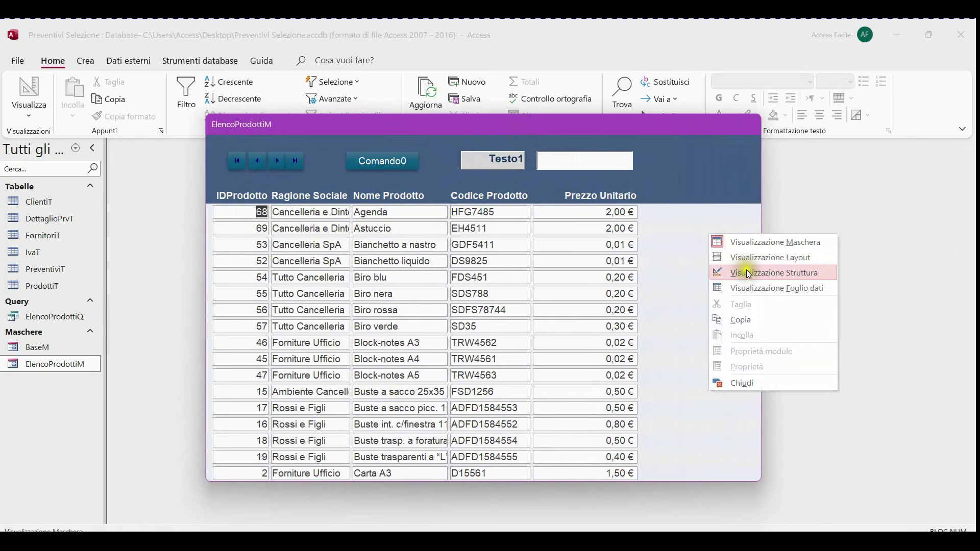
{"action": "left_click", "coordinate": [749, 270]}
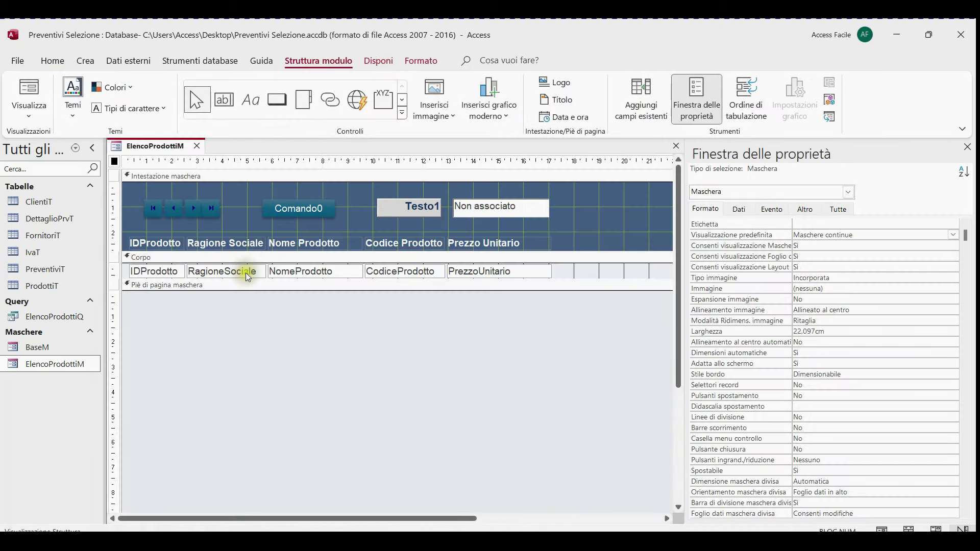
Widen the RagioneSociale column to about 5 cm and the NomeProdotto column to about 5.2 cm
{"action": "left_click", "coordinate": [247, 274]}
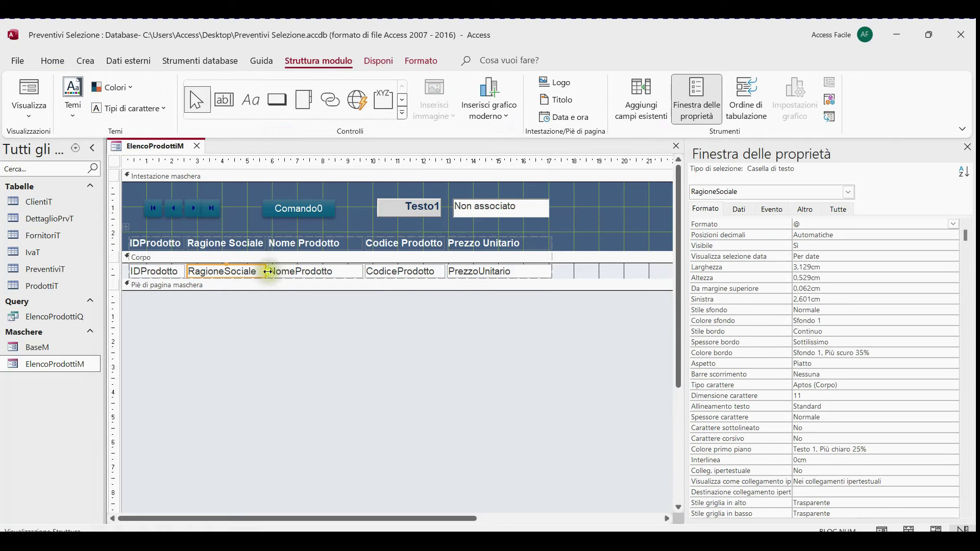
{"action": "left_click_drag", "start_coordinate": [267, 271], "coordinate": [313, 271]}
{"action": "left_click", "coordinate": [317, 352]}
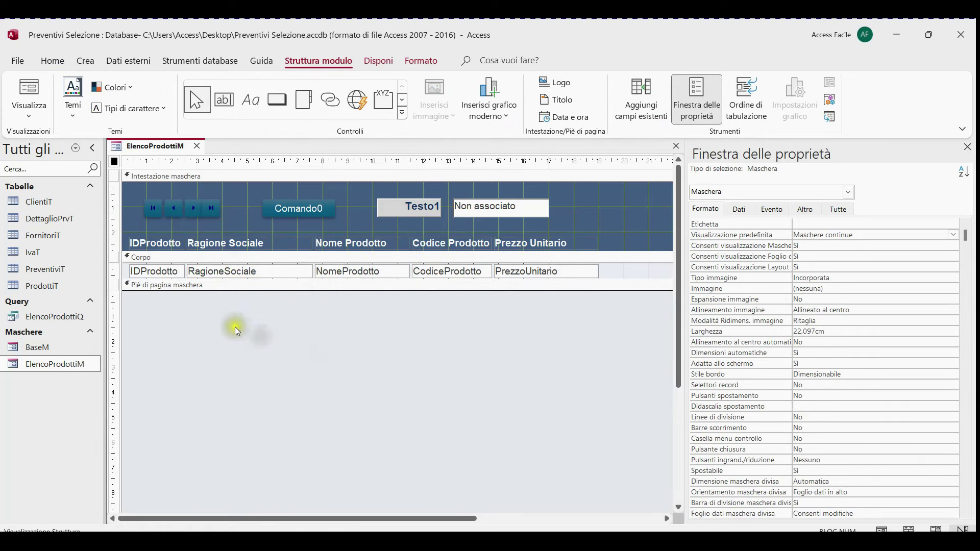
{"action": "left_click", "coordinate": [372, 269]}
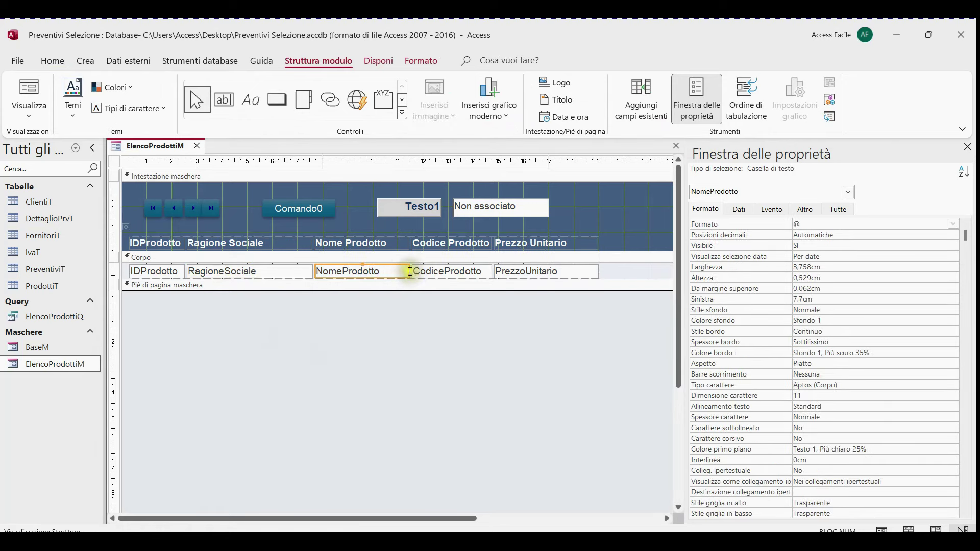
{"action": "left_click_drag", "start_coordinate": [411, 271], "coordinate": [446, 271]}
{"action": "left_click", "coordinate": [293, 325]}
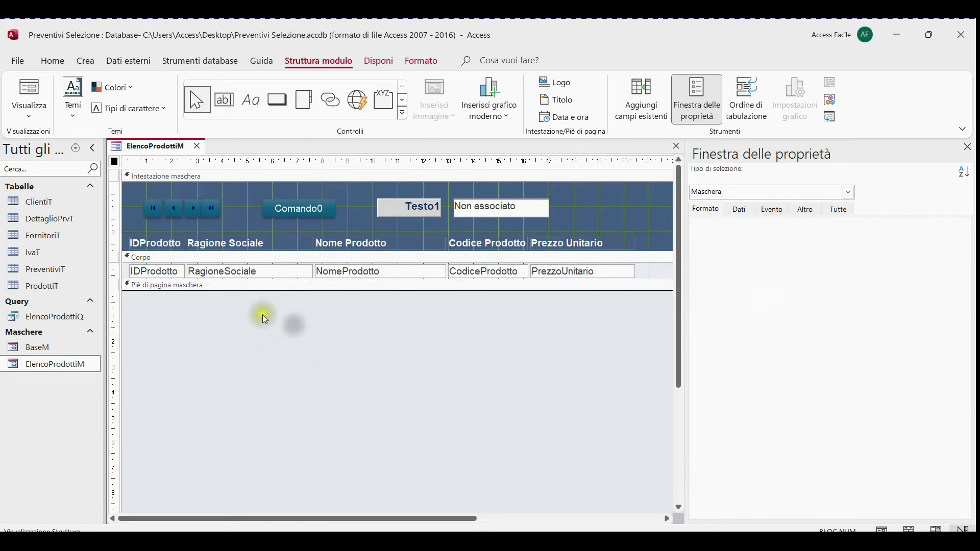
Right-align the text of the CodiceProdotto and PrezzoUnitario text boxes in the Corpo section
{"action": "left_click", "coordinate": [495, 271]}
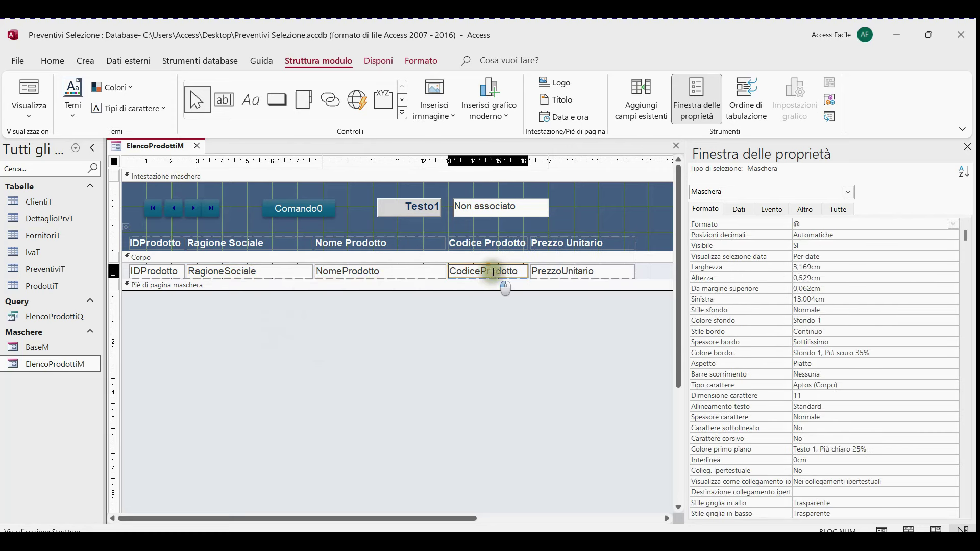
{"action": "left_click", "coordinate": [594, 275], "text": "shift"}
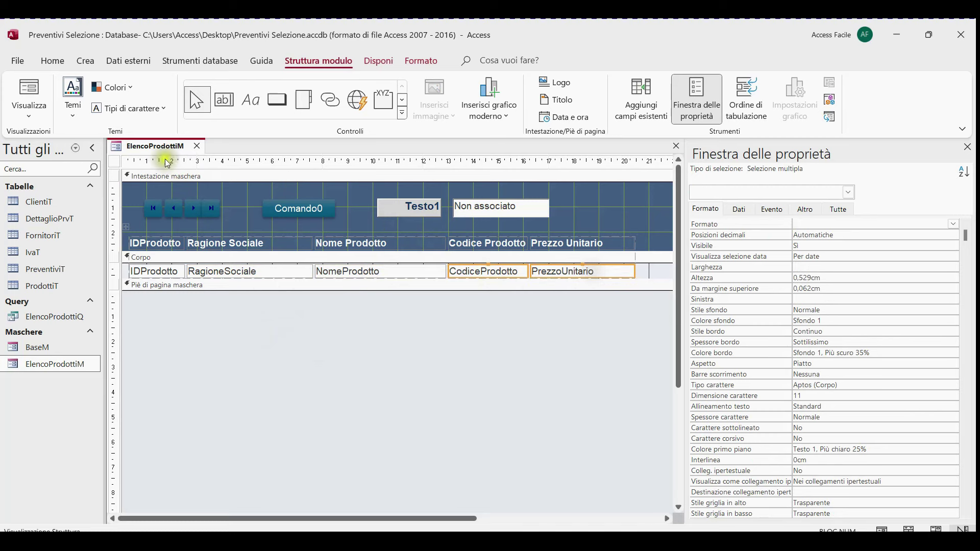
{"action": "left_click", "coordinate": [52, 61]}
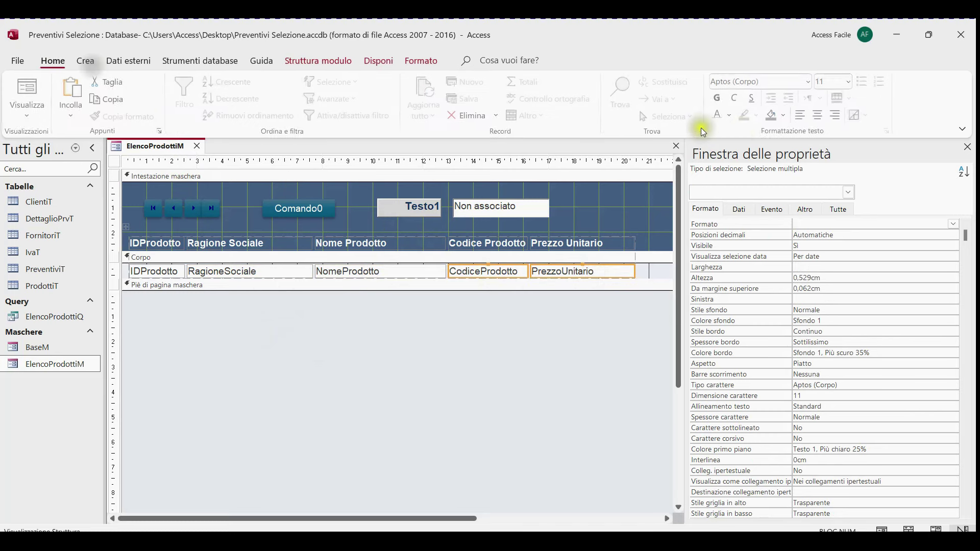
{"action": "left_click", "coordinate": [837, 114]}
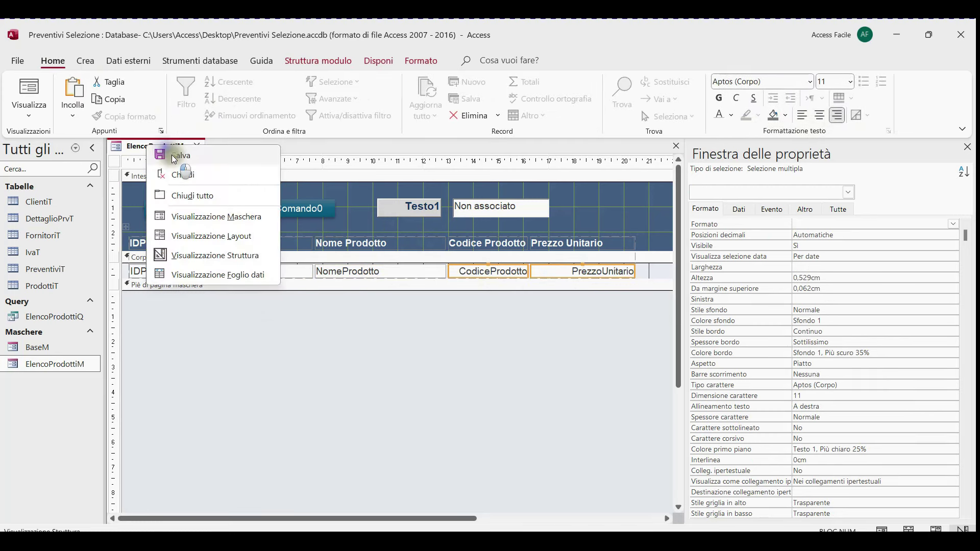
Save the form and review the new column widths and alignment in Visualizzazione Maschera, returning to Visualizzazione Struttura
{"action": "right_click", "coordinate": [153, 148]}
{"action": "left_click", "coordinate": [221, 220]}
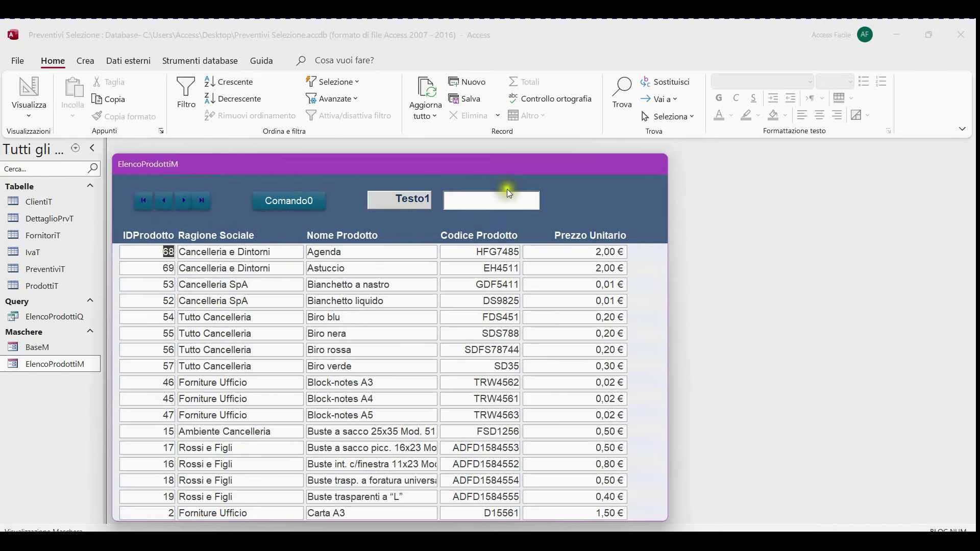
{"action": "left_click_drag", "start_coordinate": [488, 176], "coordinate": [534, 94]}
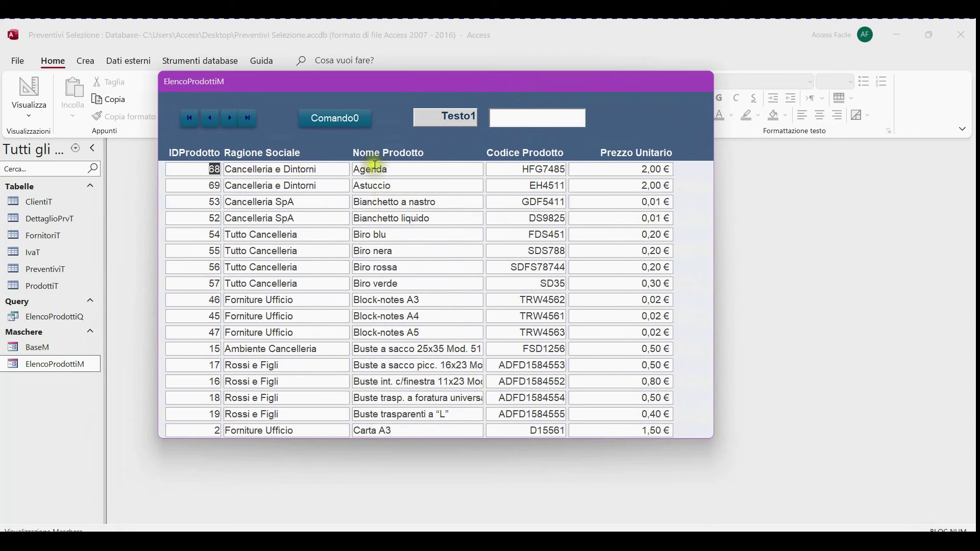
{"action": "right_click", "coordinate": [627, 116]}
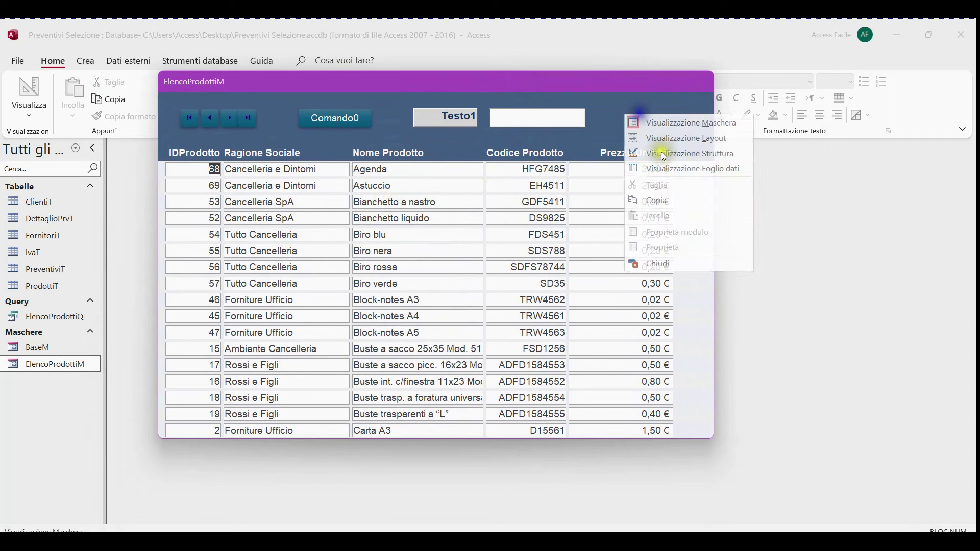
{"action": "left_click", "coordinate": [689, 153]}
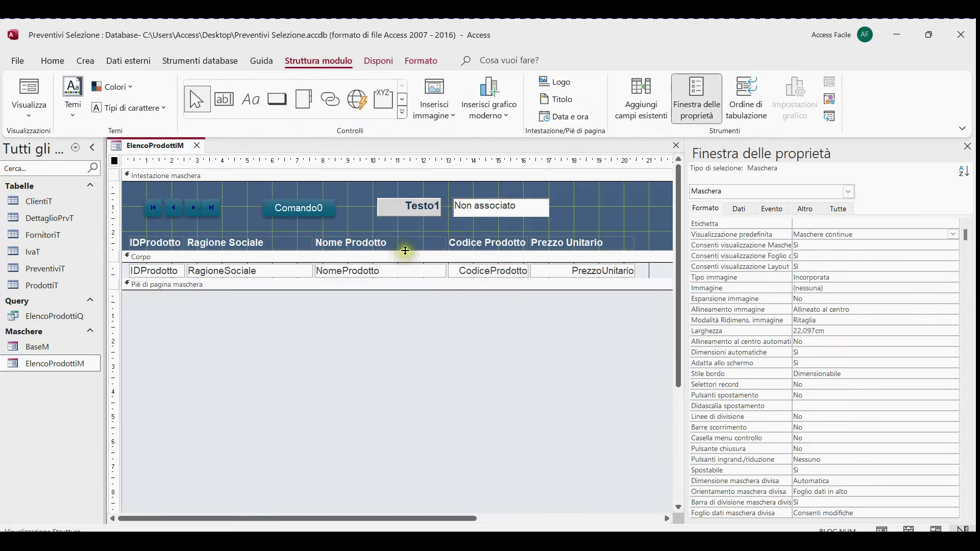
Enlarge the Intestazione maschera section to about 5.5 cm high and move the column header labels to its lower edge
{"action": "left_click_drag", "start_coordinate": [405, 251], "coordinate": [396, 321]}
{"action": "left_click", "coordinate": [114, 243]}
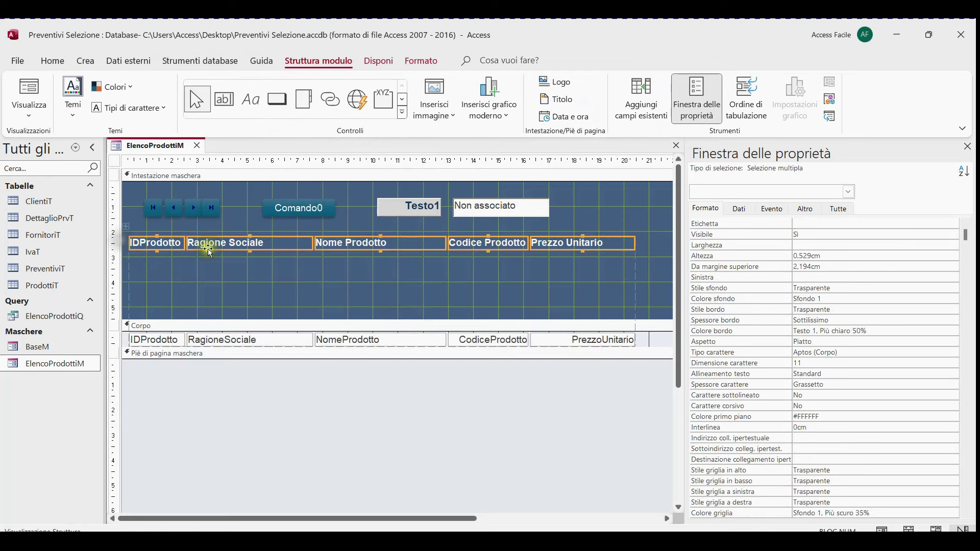
{"action": "left_click_drag", "start_coordinate": [252, 244], "coordinate": [243, 309]}
Delete the four record navigation buttons from the form header
{"action": "left_click", "coordinate": [137, 217]}
{"action": "left_click", "coordinate": [137, 213]}
{"action": "left_click_drag", "start_coordinate": [137, 213], "coordinate": [216, 210]}
{"action": "key", "text": "Delete"}
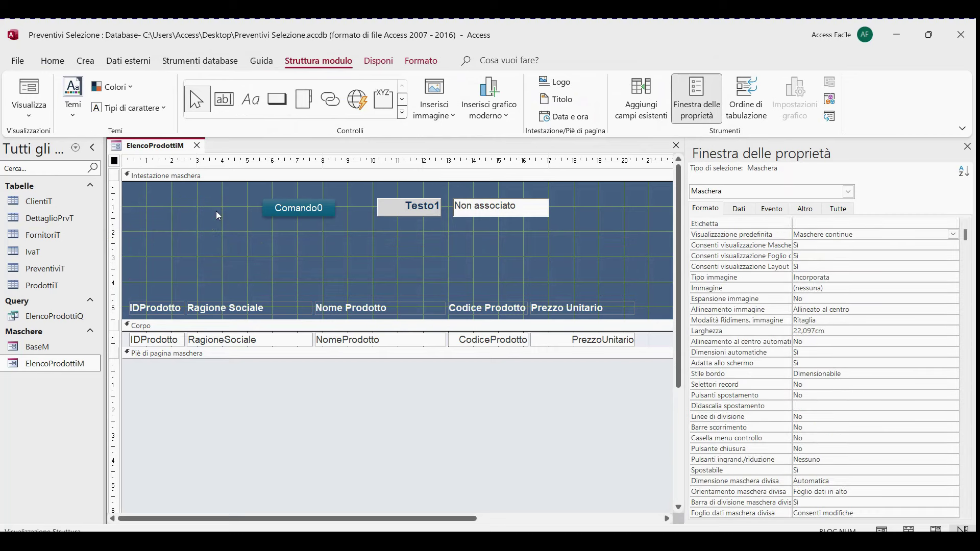
Move the Comando0 button down and duplicate the Testo1 label and text box, placing the copy left of the original
{"action": "left_click", "coordinate": [278, 211]}
{"action": "left_click_drag", "start_coordinate": [264, 202], "coordinate": [268, 244]}
{"action": "left_click_drag", "start_coordinate": [351, 208], "coordinate": [532, 213]}
{"action": "key", "text": "ctrl+d"}
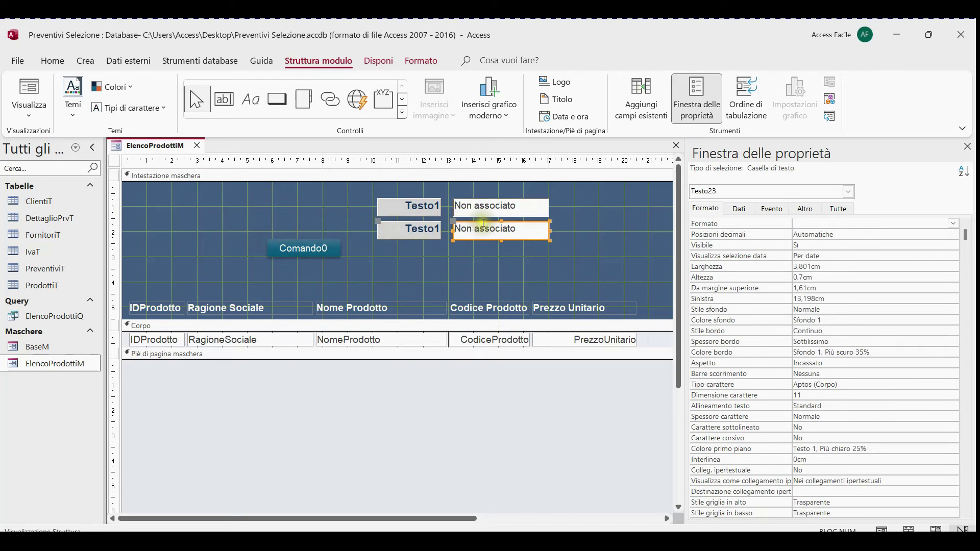
{"action": "left_click_drag", "start_coordinate": [363, 217], "coordinate": [296, 198]}
Duplicate the Comando0 button and place the copy to its right on the same row
{"action": "left_click", "coordinate": [382, 264]}
{"action": "left_click", "coordinate": [338, 253]}
{"action": "key", "text": "ctrl+d"}
{"action": "left_click_drag", "start_coordinate": [271, 261], "coordinate": [375, 237]}
Caption the left Comando0 button "Cerca" and name it CercaBtn
{"action": "left_click", "coordinate": [303, 252]}
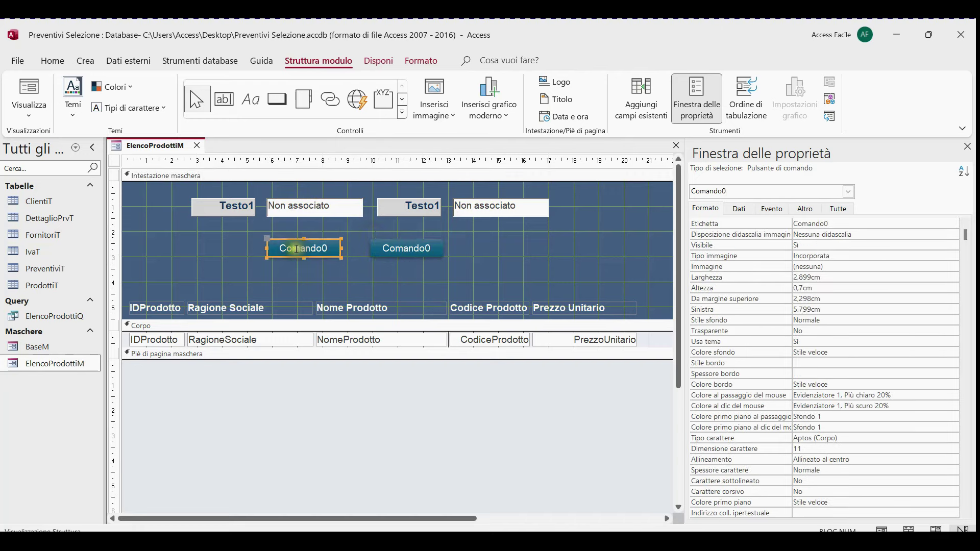
{"action": "left_click_drag", "start_coordinate": [297, 248], "coordinate": [358, 249]}
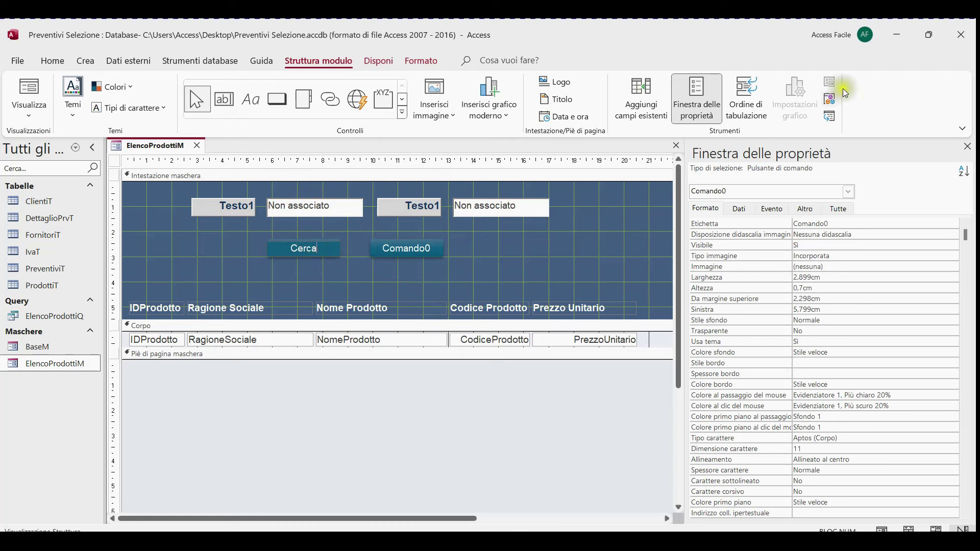
{"action": "left_click", "coordinate": [805, 208]}
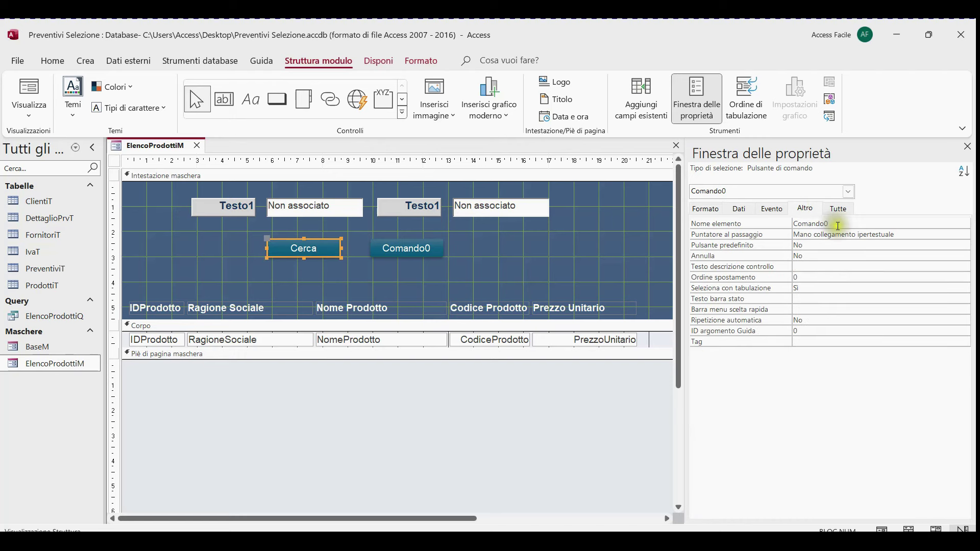
{"action": "left_click", "coordinate": [731, 225]}
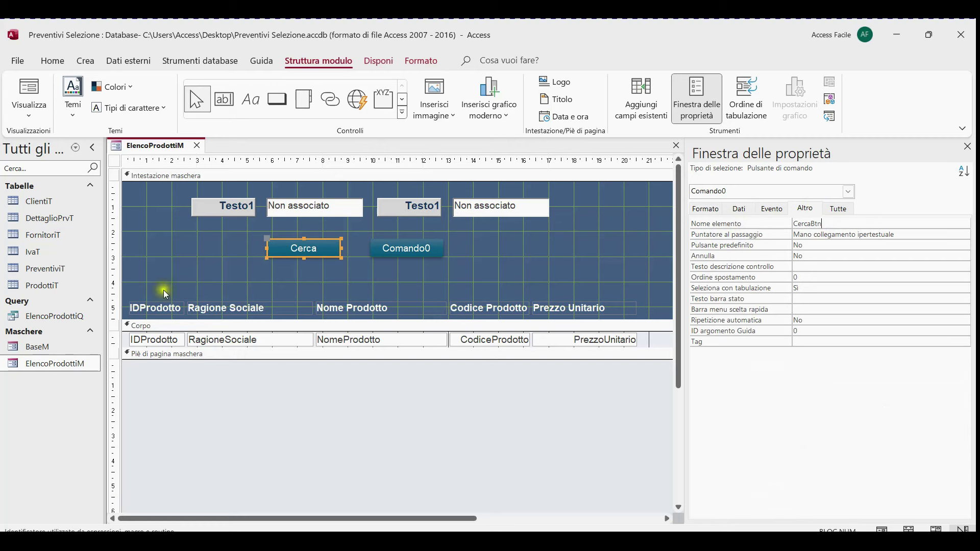
Caption the duplicated button "Nuova Ricerca" and name it NuovaRicercaBtn
{"action": "left_click", "coordinate": [387, 249]}
{"action": "left_click", "coordinate": [389, 248]}
{"action": "type", "text": "Nuova Ricerca"}
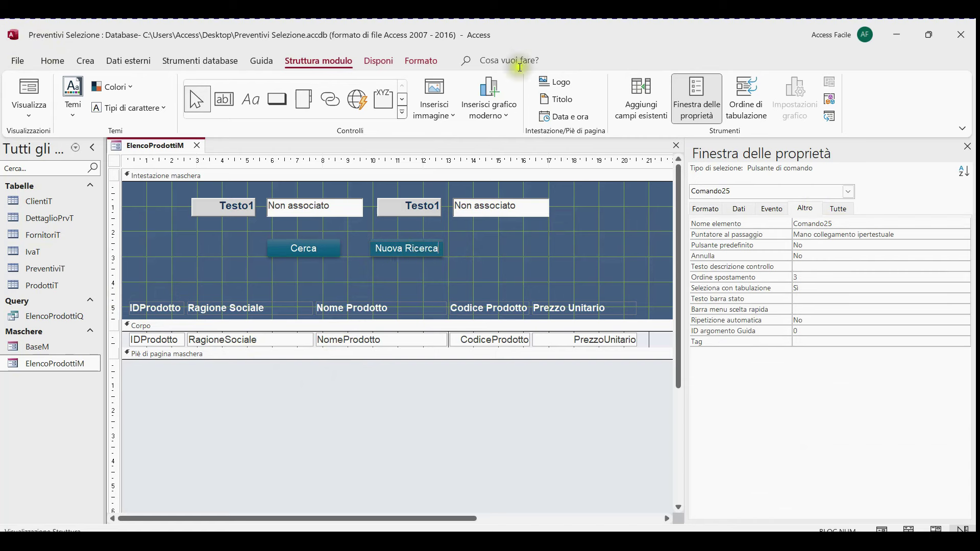
{"action": "left_click", "coordinate": [750, 224]}
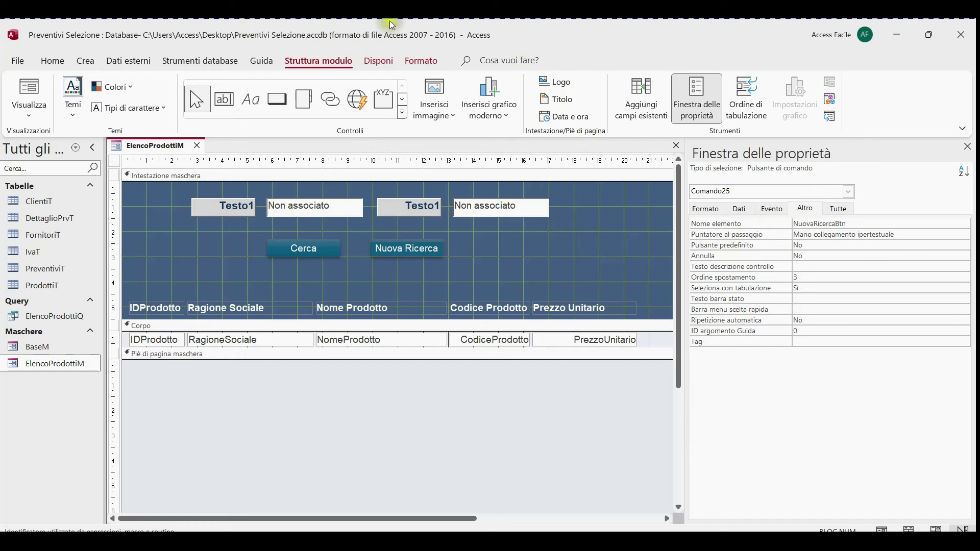
{"action": "left_click", "coordinate": [572, 269]}
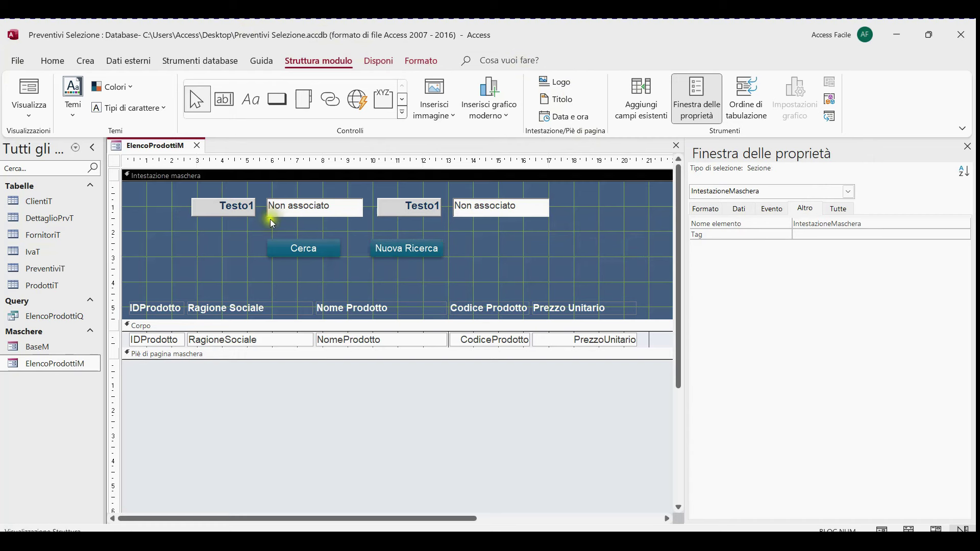
Change the left Testo1 label to "Ditta" and name its text box SceltaDittaTxt
{"action": "left_click", "coordinate": [242, 211]}
{"action": "left_click", "coordinate": [232, 209]}
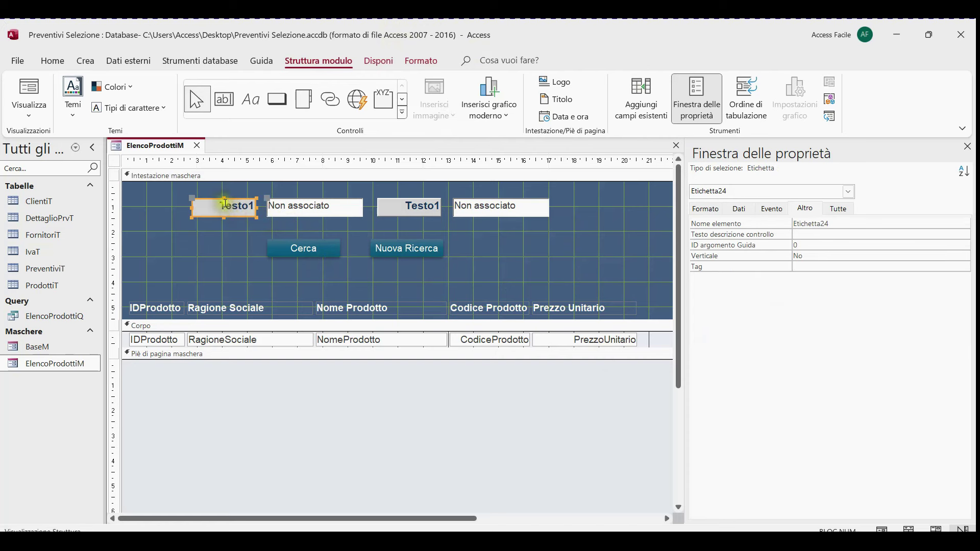
{"action": "left_click_drag", "start_coordinate": [218, 200], "coordinate": [265, 202]}
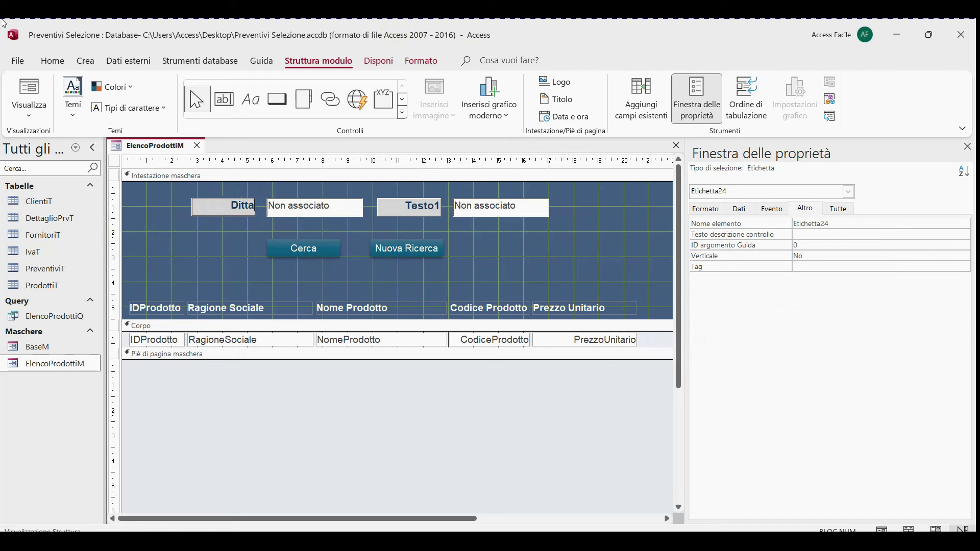
{"action": "left_click", "coordinate": [321, 207]}
{"action": "left_click", "coordinate": [725, 225]}
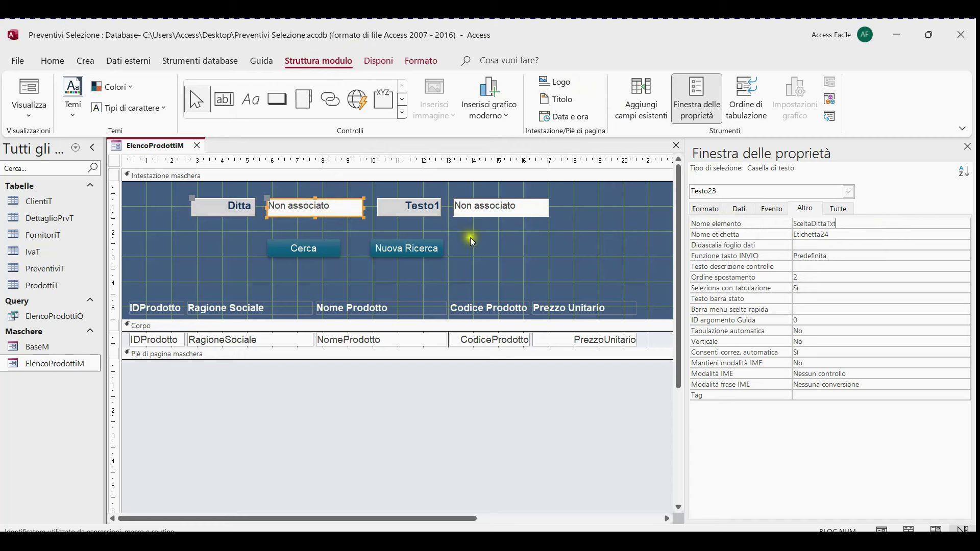
Change the remaining Testo1 label to "Prodotto" and name its text box SceltaProdottoTxt
{"action": "left_click", "coordinate": [437, 212]}
{"action": "double_click", "coordinate": [411, 206]}
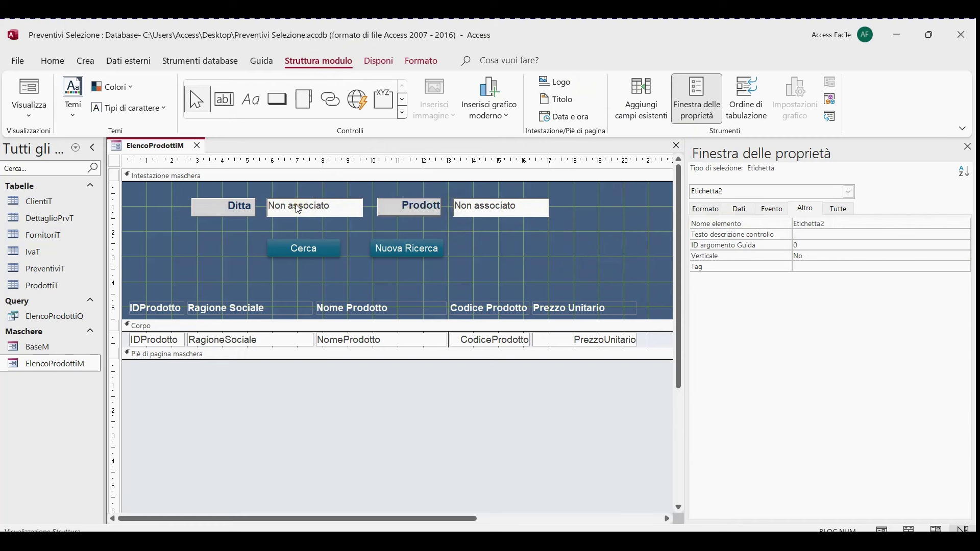
{"action": "left_click", "coordinate": [506, 205]}
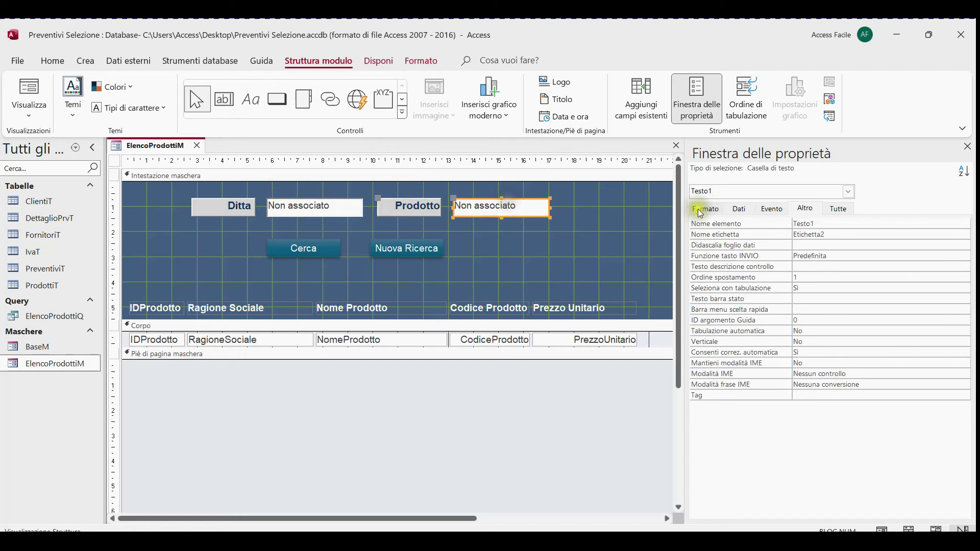
{"action": "left_click", "coordinate": [831, 225]}
{"action": "left_click_drag", "start_coordinate": [831, 225], "coordinate": [791, 221]}
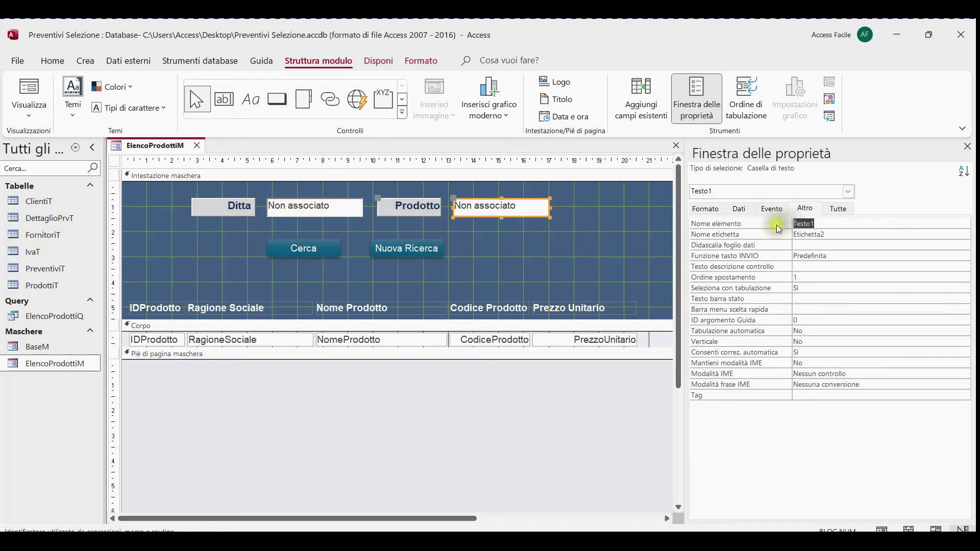
{"action": "type", "text": "SceltaProdot"}
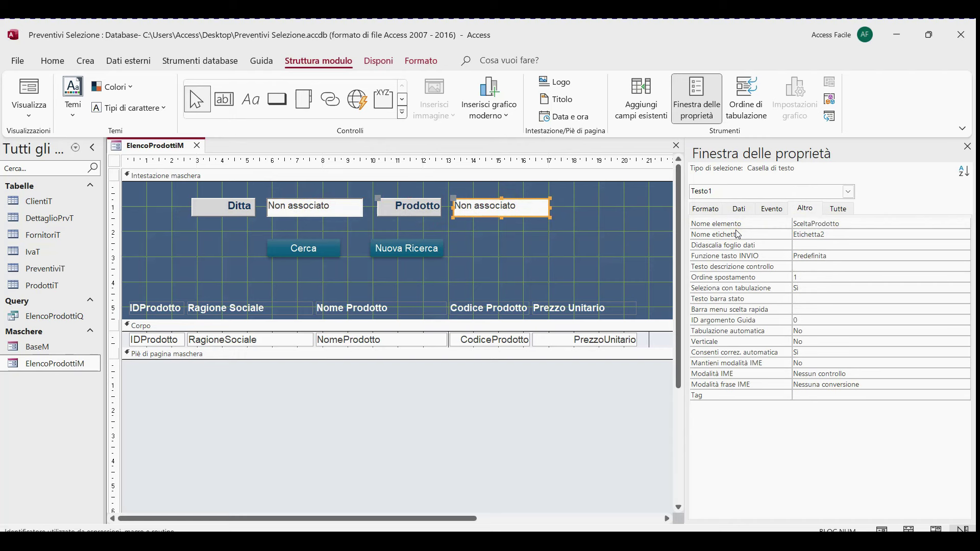
{"action": "type", "text": "toTxt"}
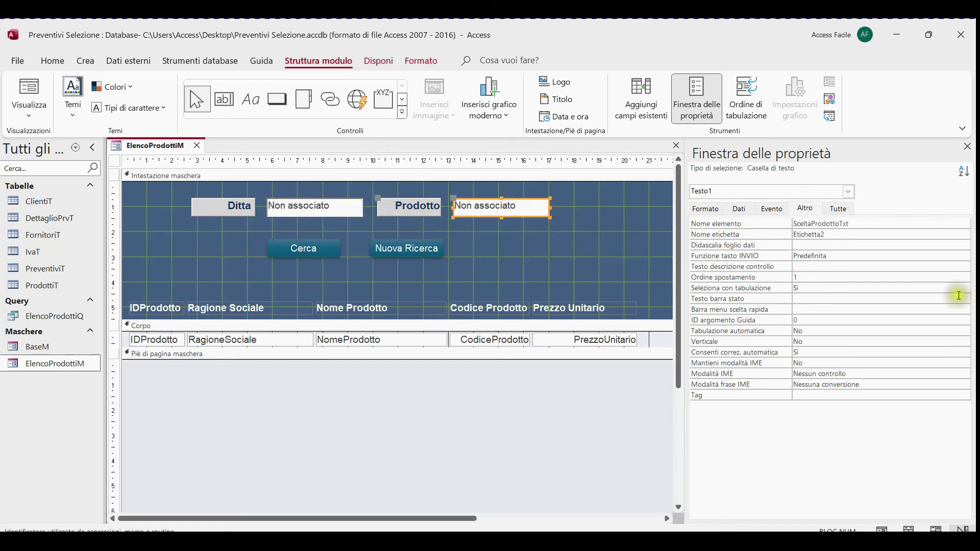
Align the Ditta and Prodotto labels and their text boxes in the form header along their bottom edges
{"action": "left_click", "coordinate": [650, 248]}
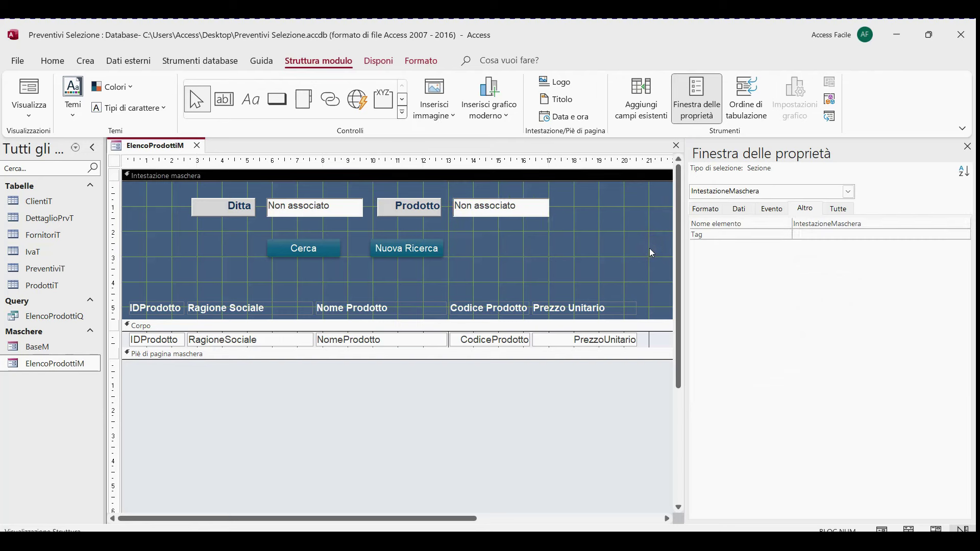
{"action": "left_click", "coordinate": [161, 210]}
{"action": "left_click_drag", "start_coordinate": [174, 214], "coordinate": [493, 210]}
{"action": "right_click", "coordinate": [494, 209]}
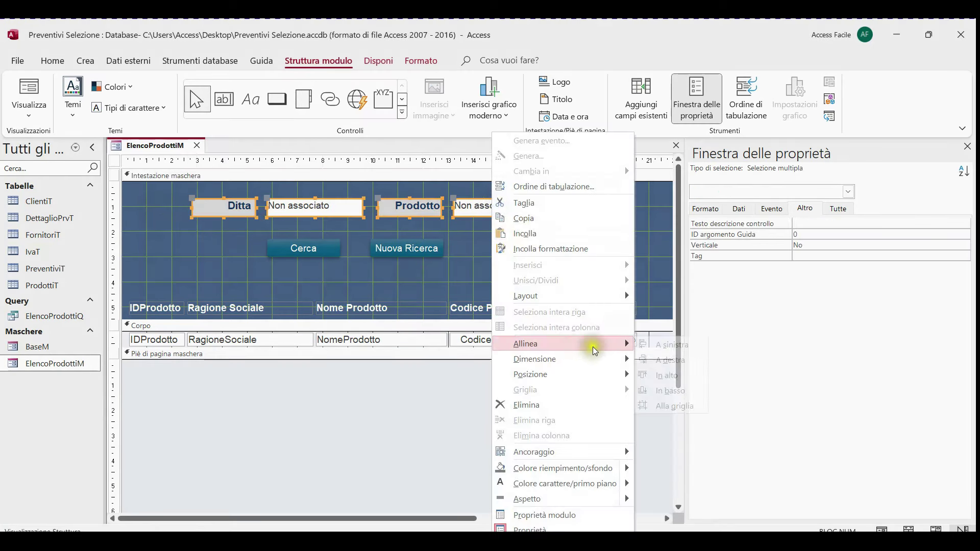
{"action": "left_click", "coordinate": [664, 389]}
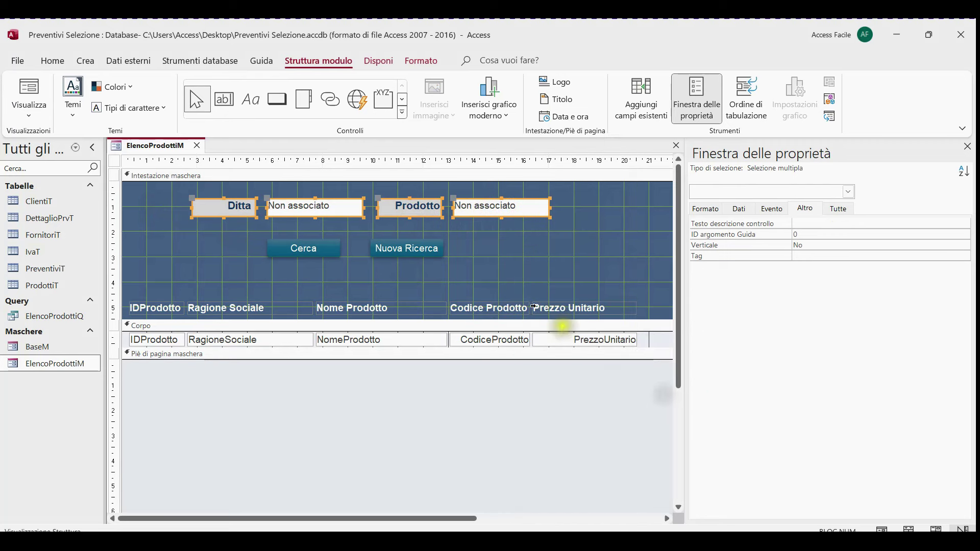
Move the Cerca and Nuova Ricerca buttons together about 1 cm to the right beneath the search fields
{"action": "left_click", "coordinate": [511, 272]}
{"action": "left_click_drag", "start_coordinate": [249, 246], "coordinate": [440, 255]}
{"action": "left_click", "coordinate": [499, 258]}
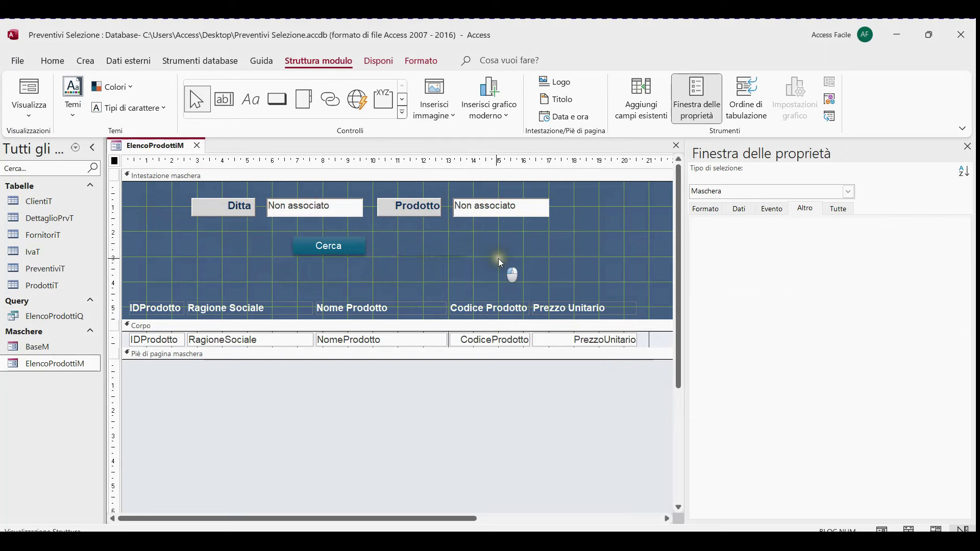
Center the text inside both the Ditta and Prodotto search text boxes
{"action": "left_click", "coordinate": [329, 213]}
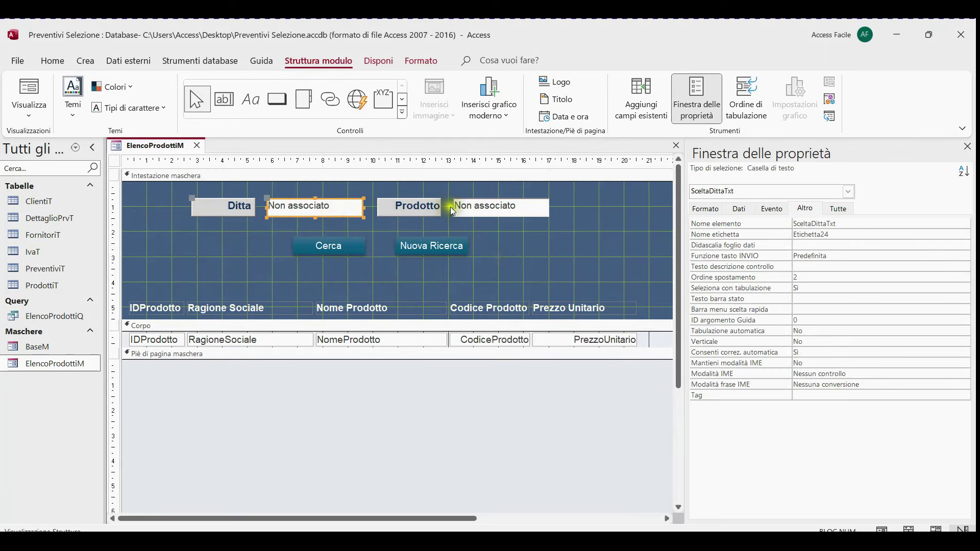
{"action": "left_click", "coordinate": [478, 208], "text": "shift"}
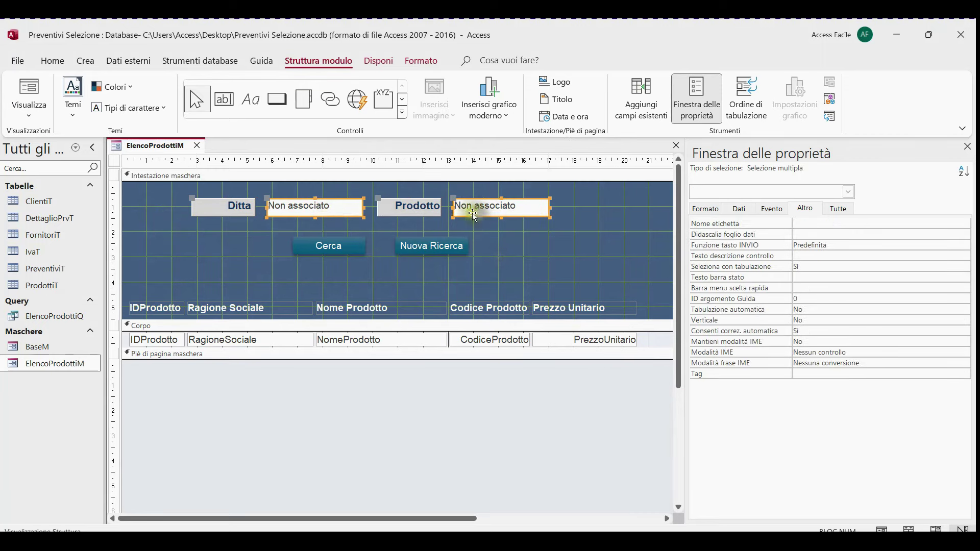
{"action": "left_click", "coordinate": [51, 61]}
{"action": "left_click", "coordinate": [819, 119]}
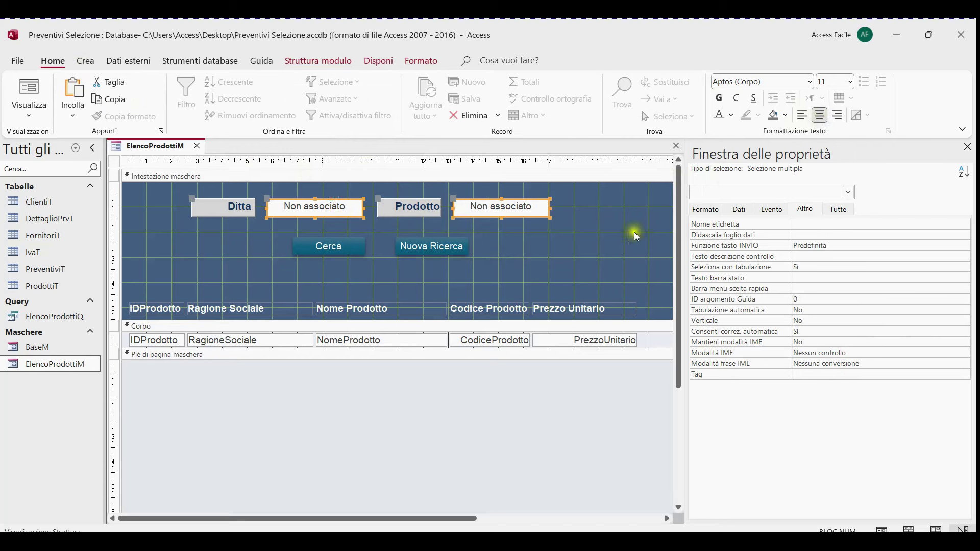
Move all the search labels, text boxes and buttons together about 0.5 cm down in the form header
{"action": "left_click", "coordinate": [618, 233]}
{"action": "left_click_drag", "start_coordinate": [175, 199], "coordinate": [468, 262]}
{"action": "left_click", "coordinate": [544, 273]}
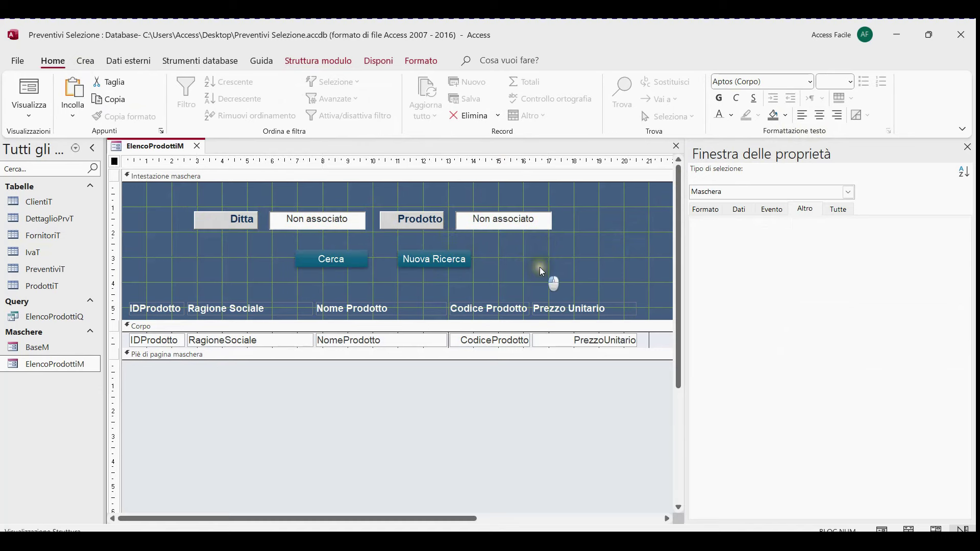
Draw a rectangle about 16.4 cm wide and 3.2 cm high around the search fields and buttons
{"action": "left_click", "coordinate": [324, 61]}
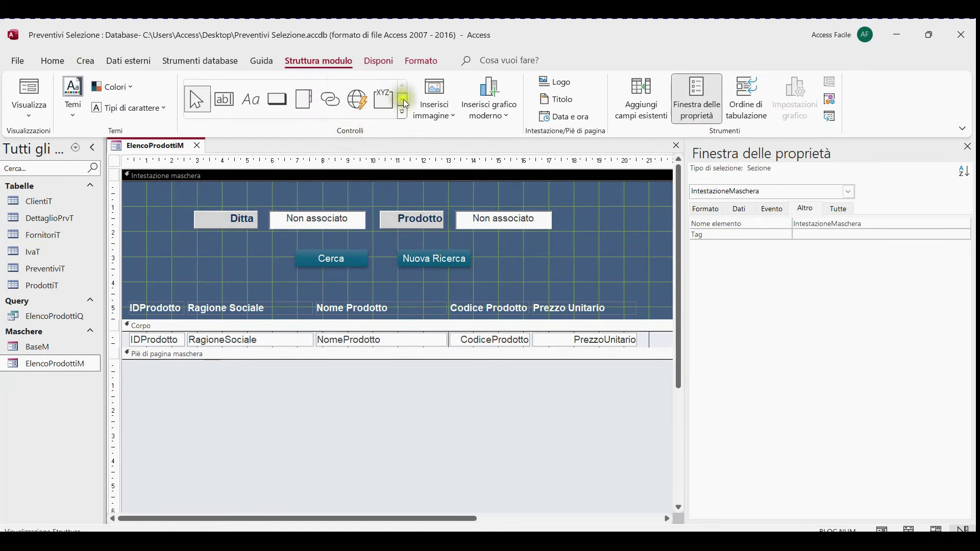
{"action": "left_click", "coordinate": [403, 99]}
{"action": "left_click", "coordinate": [330, 99]}
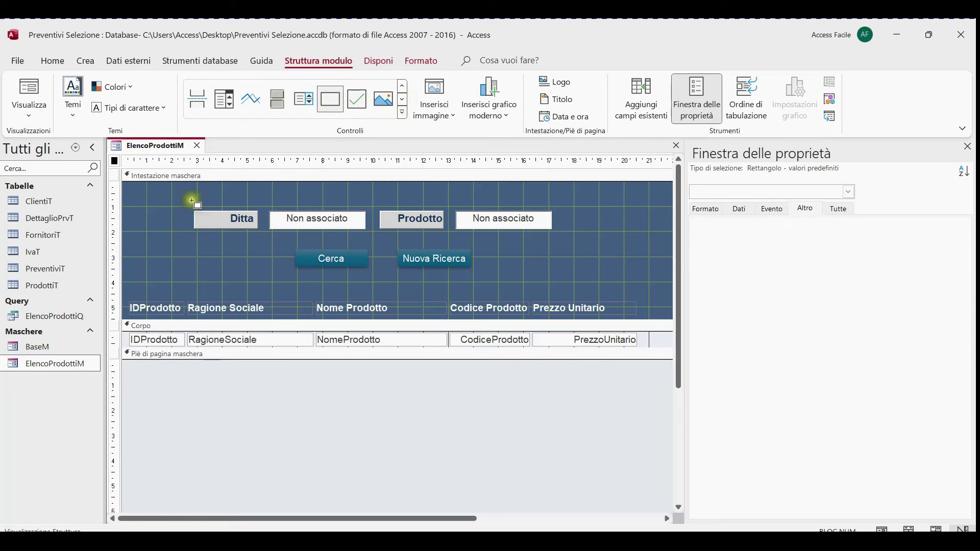
{"action": "mouse_move", "coordinate": [173, 195]}
{"action": "left_mouse_down"}
{"action": "mouse_move", "coordinate": [516, 251]}
{"action": "mouse_move", "coordinate": [585, 275]}
{"action": "left_mouse_up"}
Give the rectangle the background color #F7F9F1 and set its Aspetto to Incassato
{"action": "left_click", "coordinate": [708, 213]}
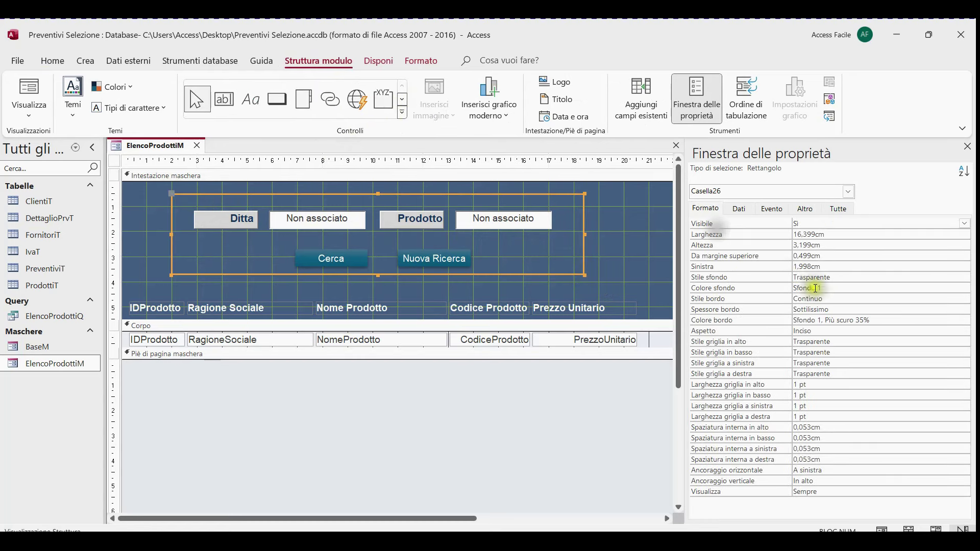
{"action": "left_click", "coordinate": [968, 287]}
{"action": "left_click", "coordinate": [953, 288]}
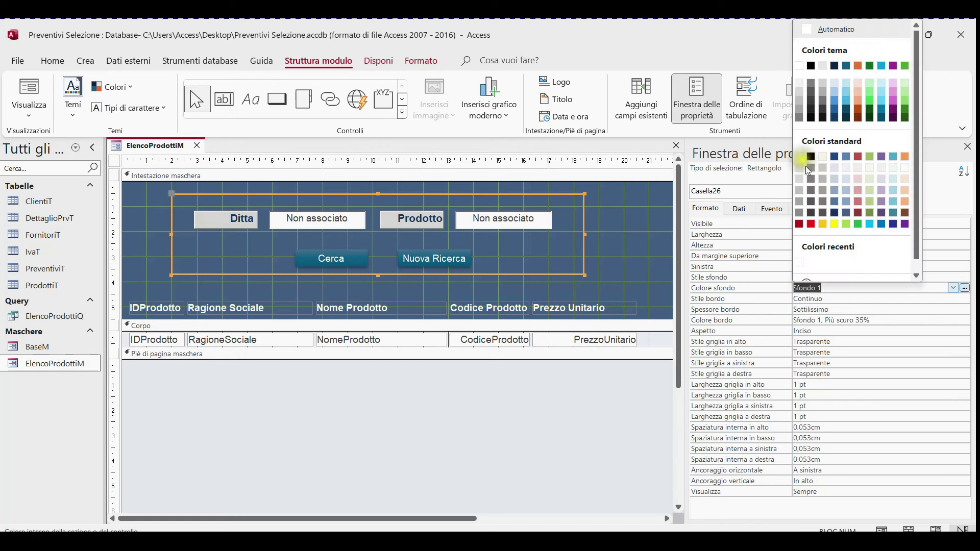
{"action": "left_click", "coordinate": [876, 169]}
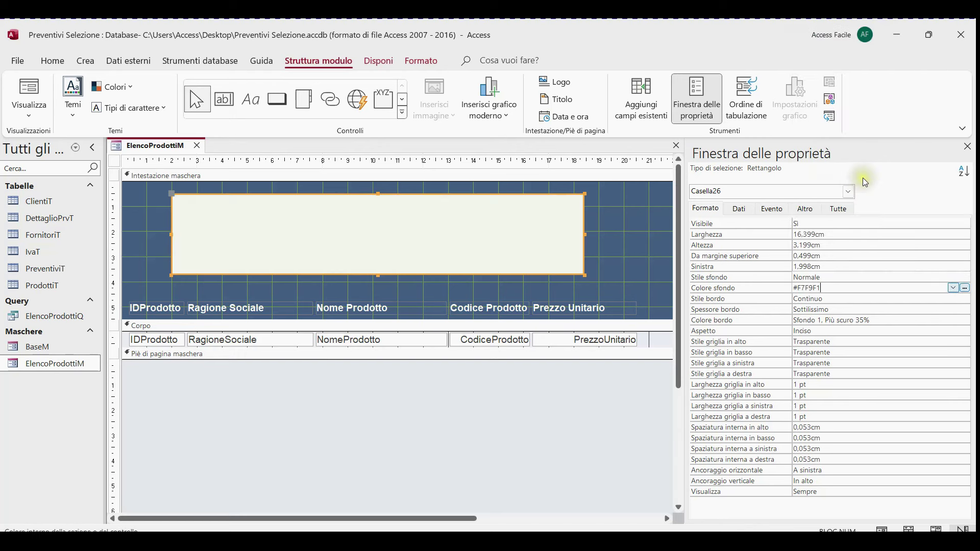
{"action": "left_click", "coordinate": [965, 331]}
{"action": "left_click", "coordinate": [944, 362]}
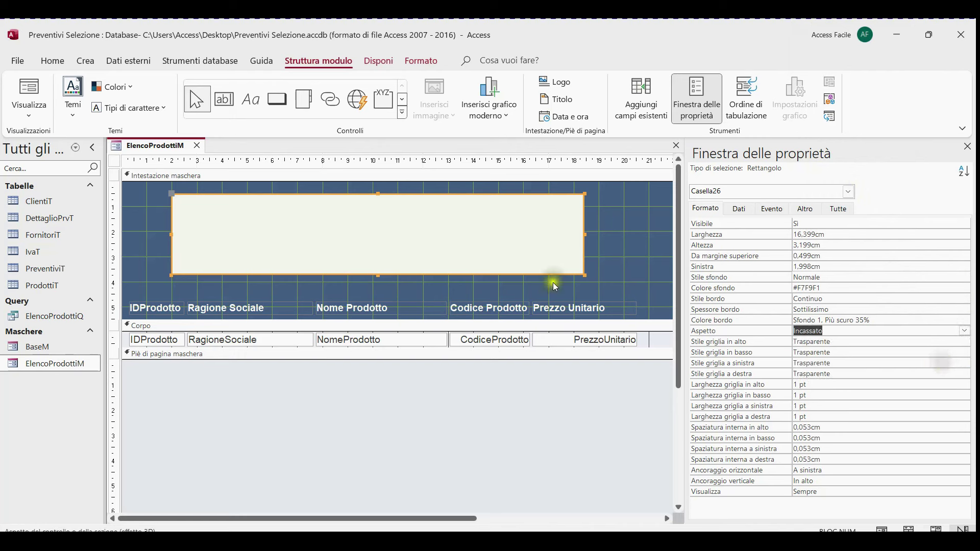
Send the rectangle behind the search fields and buttons
{"action": "right_click", "coordinate": [460, 233]}
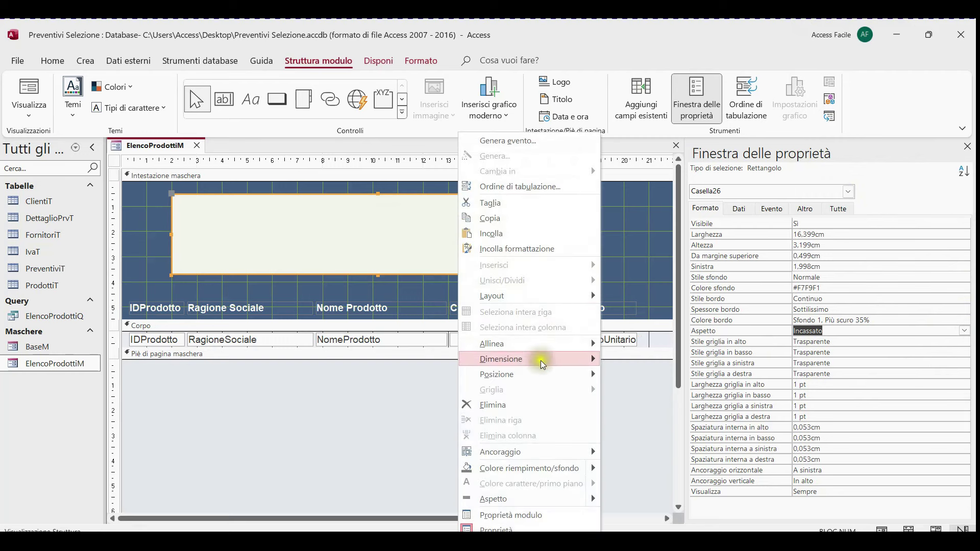
{"action": "mouse_move", "coordinate": [582, 377]}
{"action": "left_click", "coordinate": [620, 388]}
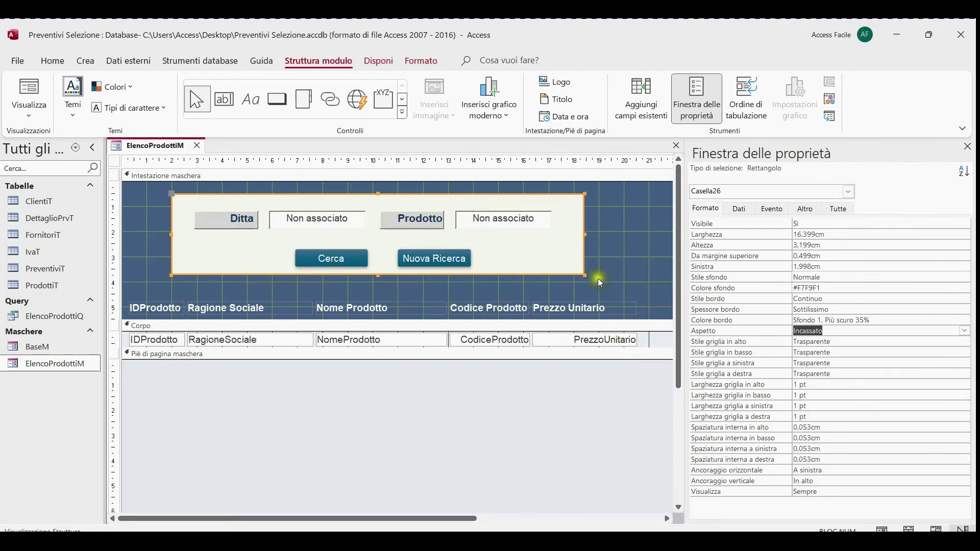
{"action": "left_click", "coordinate": [607, 262]}
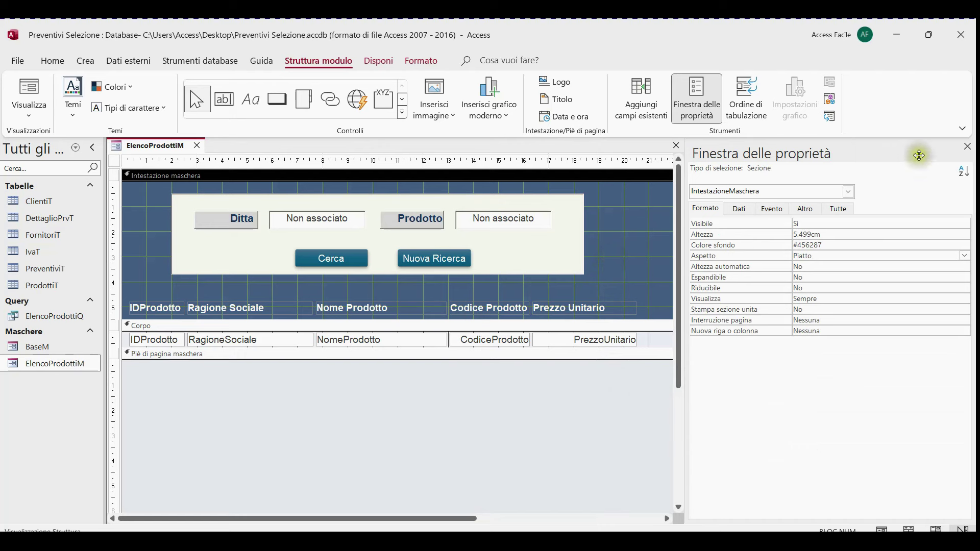
Close the property sheet, save ElencoProdottiM and show it in Form view
{"action": "left_click", "coordinate": [967, 148]}
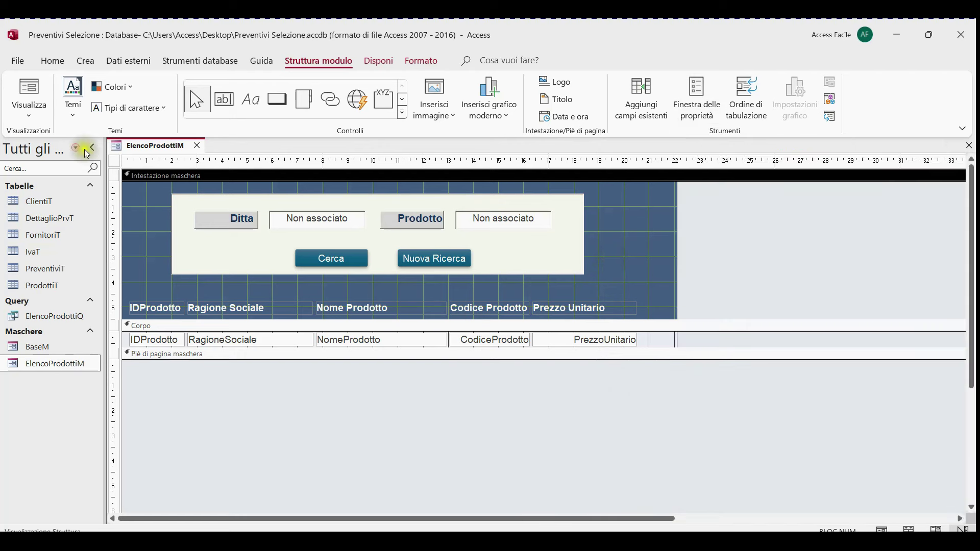
{"action": "right_click", "coordinate": [158, 146]}
{"action": "left_click", "coordinate": [178, 156]}
{"action": "right_click", "coordinate": [176, 147]}
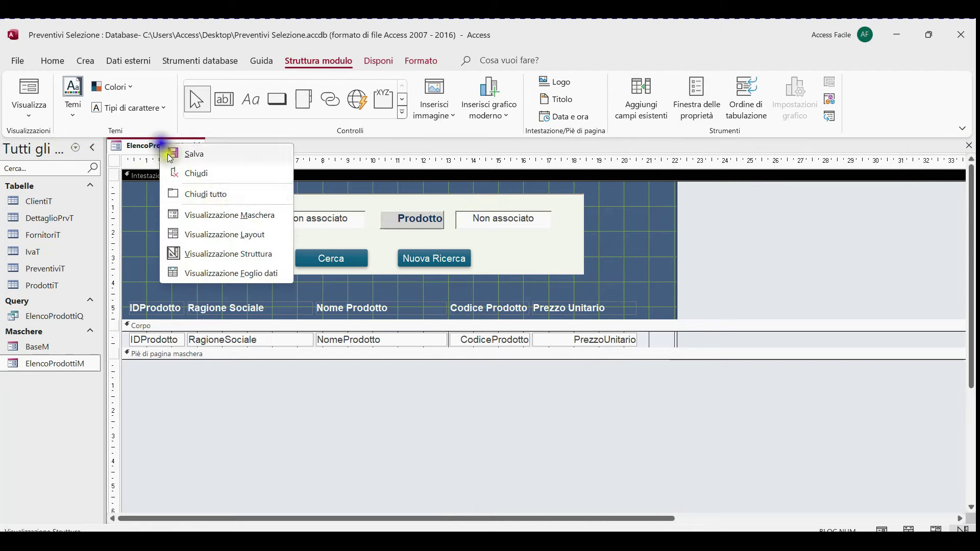
{"action": "left_click", "coordinate": [220, 214]}
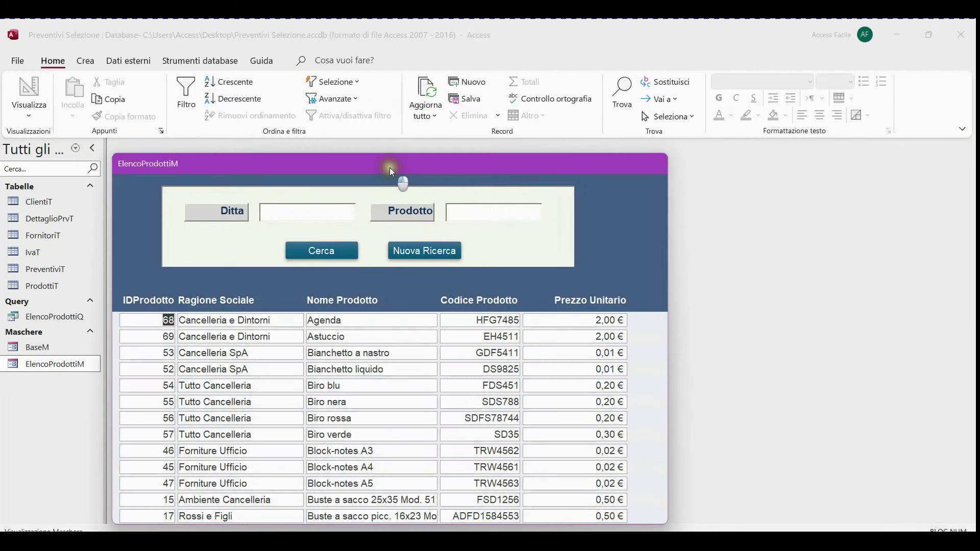
Return ElencoProdottiM to Design view and narrow the form to about 20.8 cm
{"action": "left_click_drag", "start_coordinate": [390, 167], "coordinate": [447, 120]}
{"action": "right_click", "coordinate": [677, 177]}
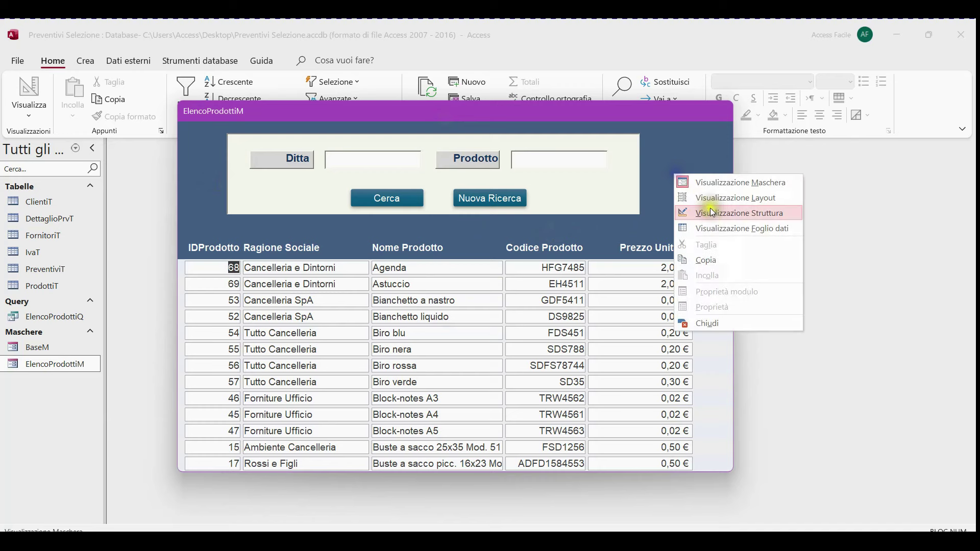
{"action": "left_click", "coordinate": [712, 210]}
{"action": "left_click_drag", "start_coordinate": [680, 244], "coordinate": [645, 243]}
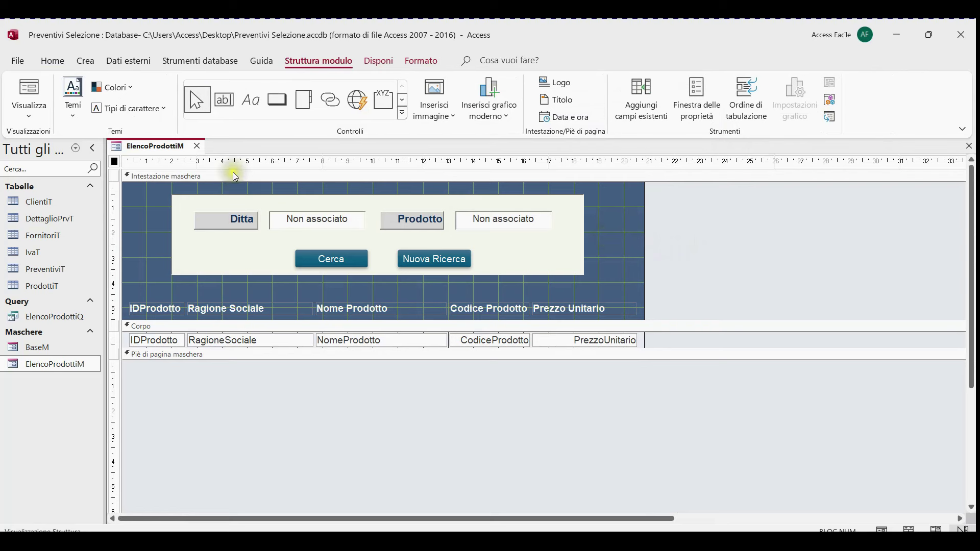
Move the rectangle with all its search controls about 0.4 cm to the right to center it in the header
{"action": "left_click_drag", "start_coordinate": [160, 198], "coordinate": [601, 263]}
{"action": "left_click_drag", "start_coordinate": [542, 269], "coordinate": [551, 271]}
{"action": "left_click", "coordinate": [691, 274]}
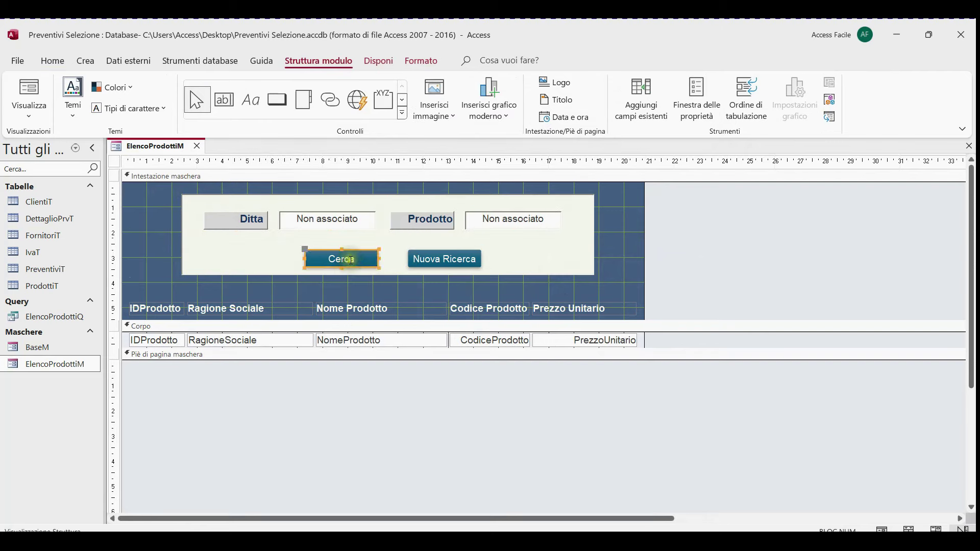
Make the Cerca button the form's default button by setting Pulsante predefinito to Sì
{"action": "left_click", "coordinate": [697, 98]}
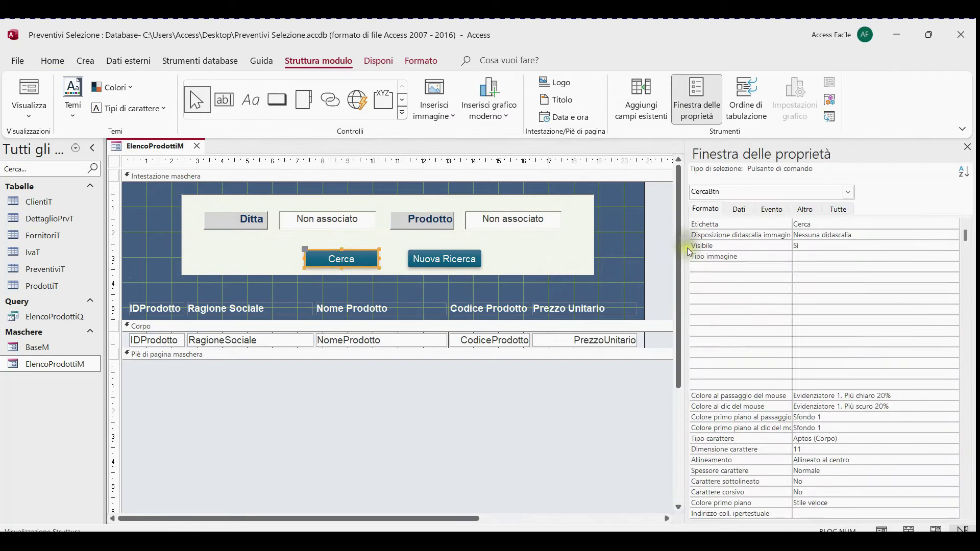
{"action": "left_click", "coordinate": [805, 209]}
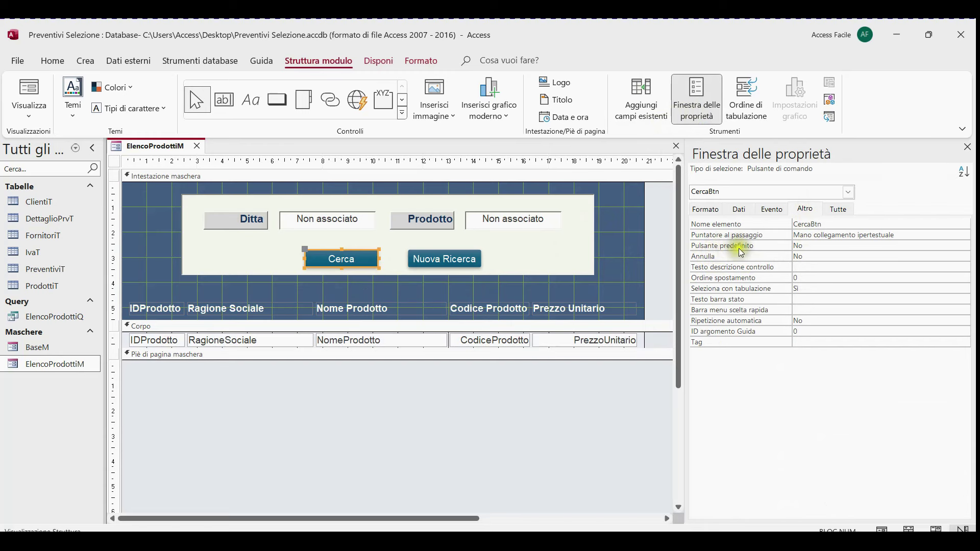
{"action": "double_click", "coordinate": [966, 247]}
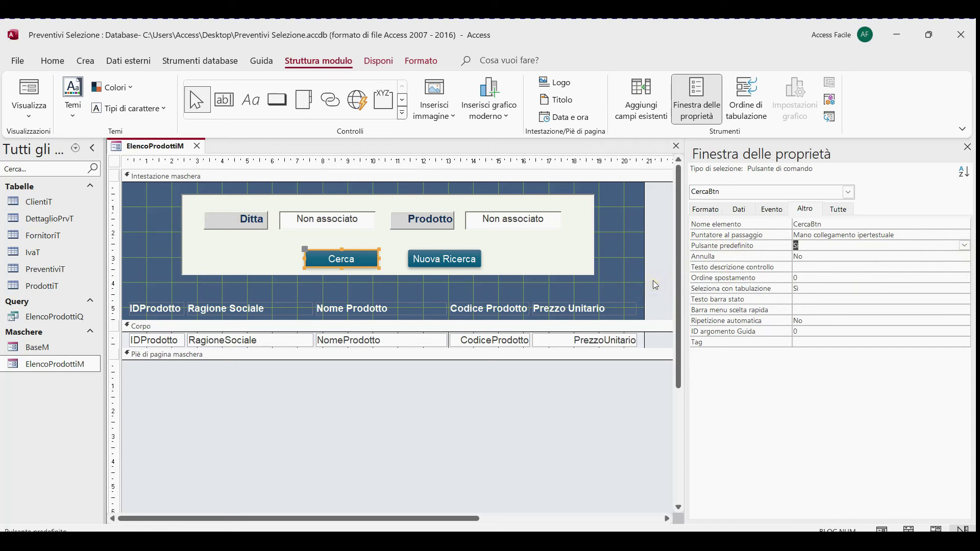
Create a VBA code procedure for the Su clic event of the Nuova Ricerca button
{"action": "left_click", "coordinate": [464, 270]}
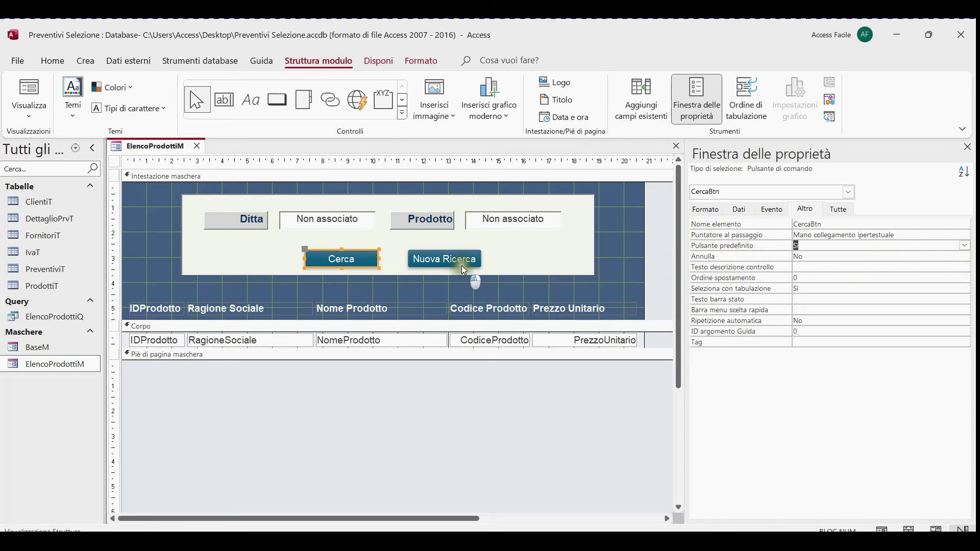
{"action": "left_click", "coordinate": [771, 209]}
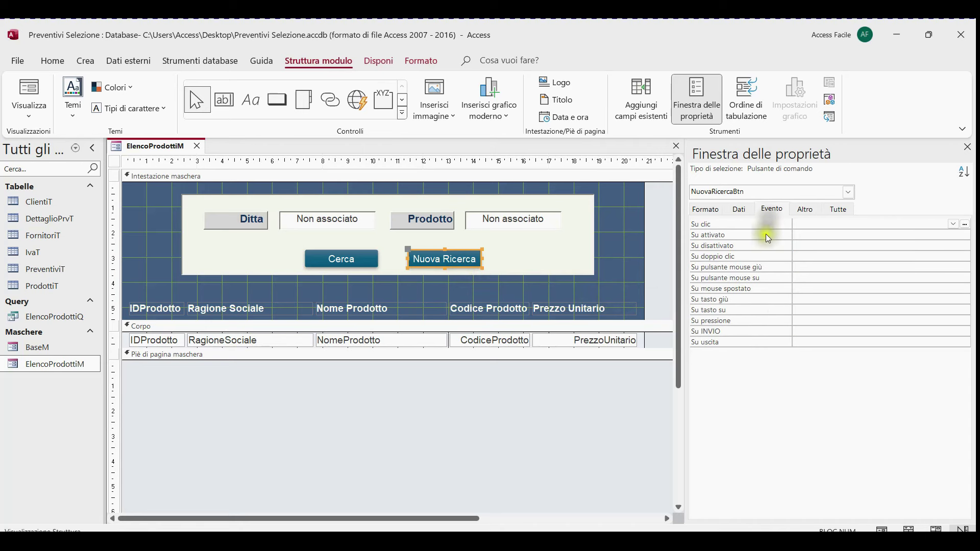
{"action": "left_click", "coordinate": [965, 224]}
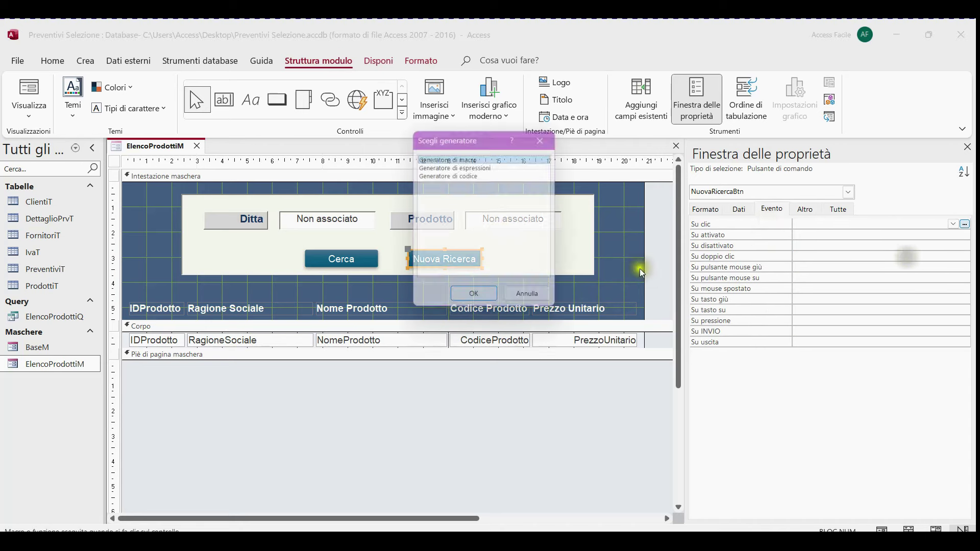
{"action": "left_click", "coordinate": [455, 180]}
{"action": "left_click", "coordinate": [466, 298]}
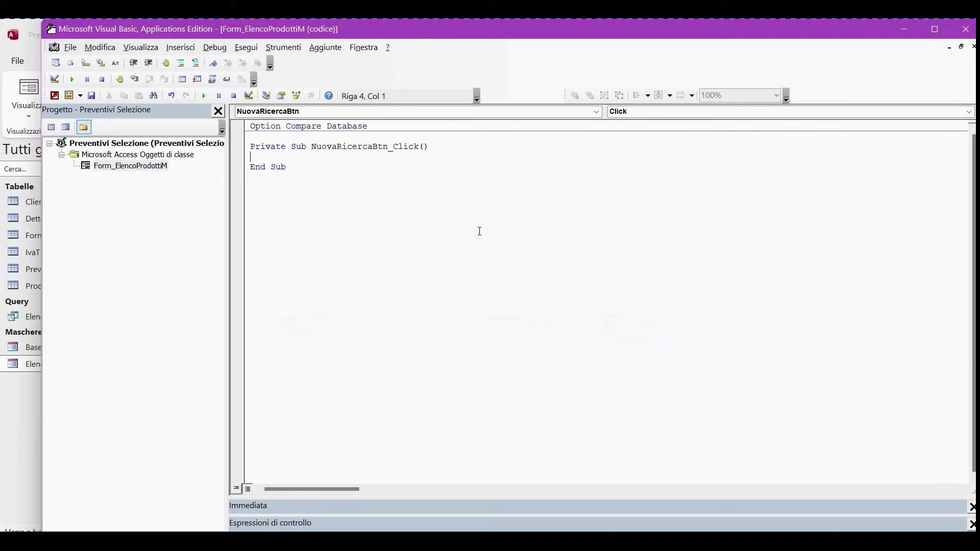
In NuovaRicercaBtn_Click, write lines setting Me.SceltaDittaTxt and Me.SceltaProdottoTxt to an empty string ""
{"action": "type", "text": "me.sc"}
{"action": "key", "text": "Tab"}
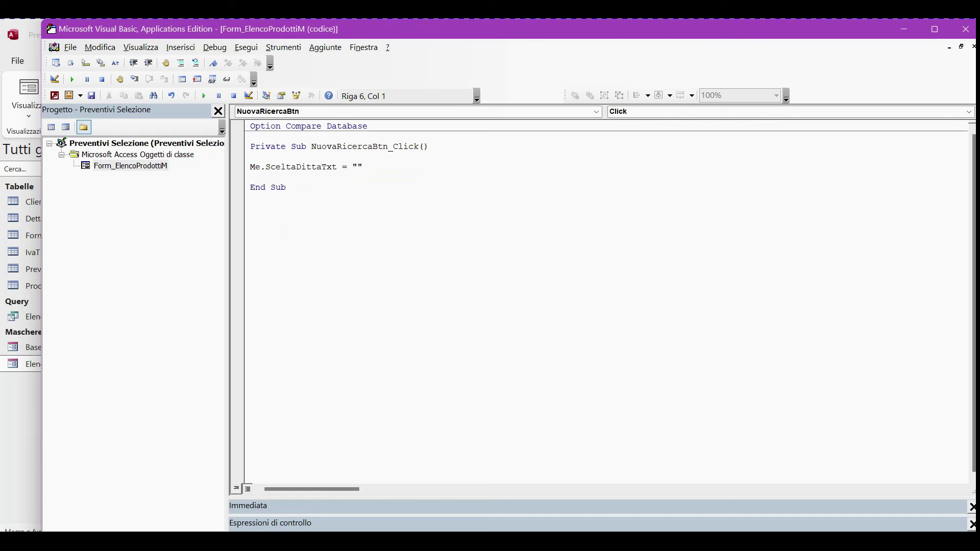
{"action": "type", "text": "e.sc"}
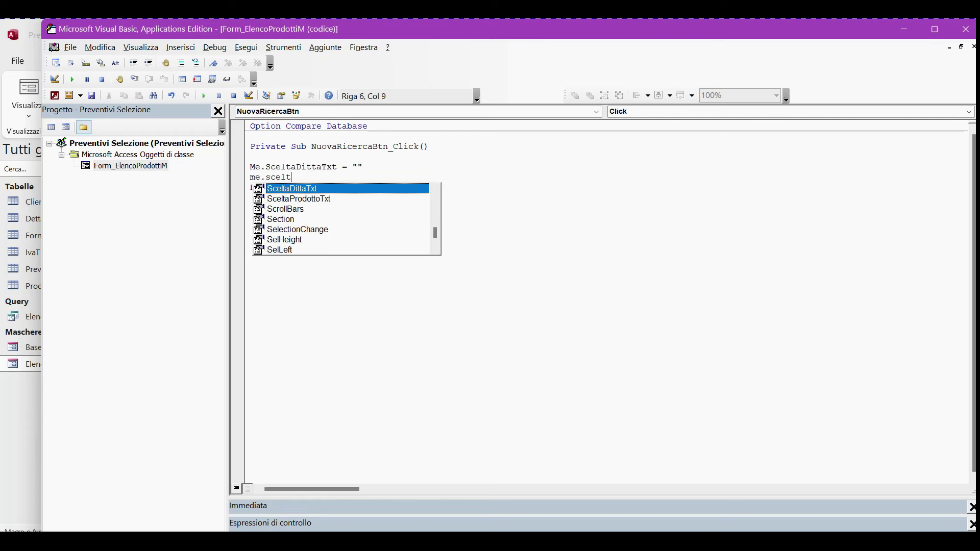
{"action": "type", "text": "elt"}
{"action": "key", "text": "Down"}
{"action": "key", "text": "Tab"}
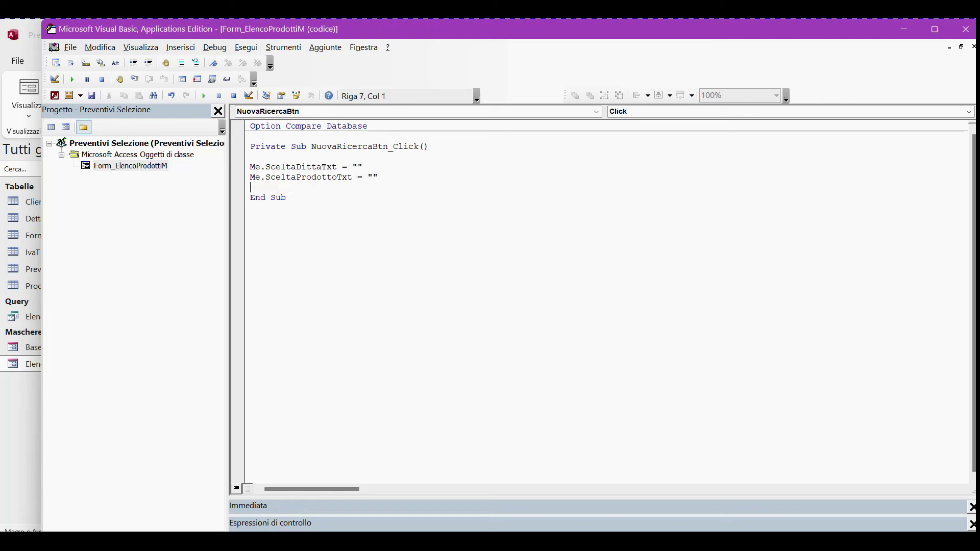
Add a Me.Requery line below the two clearing statements, after a blank line
{"action": "type", "text": "e.requ"}
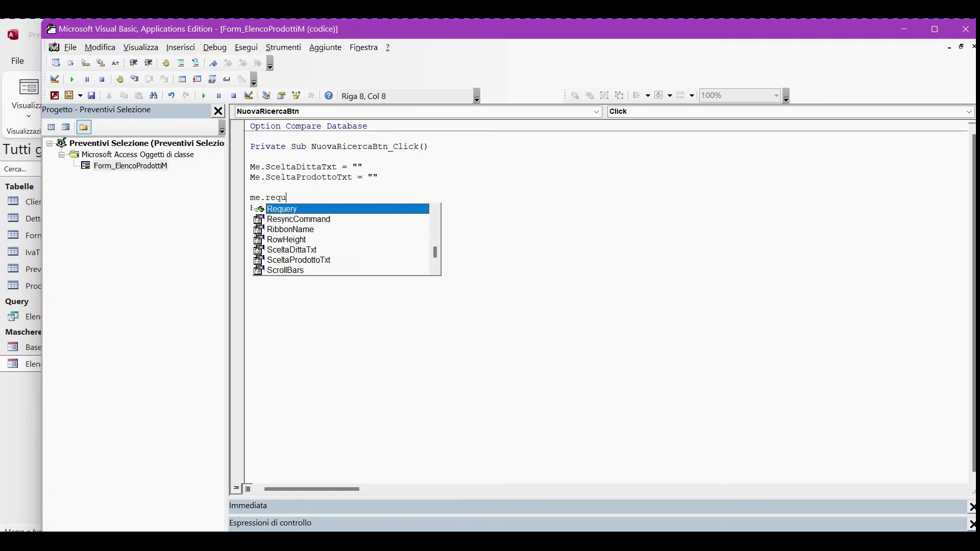
{"action": "type", "text": "er"}
{"action": "key", "text": "Tab"}
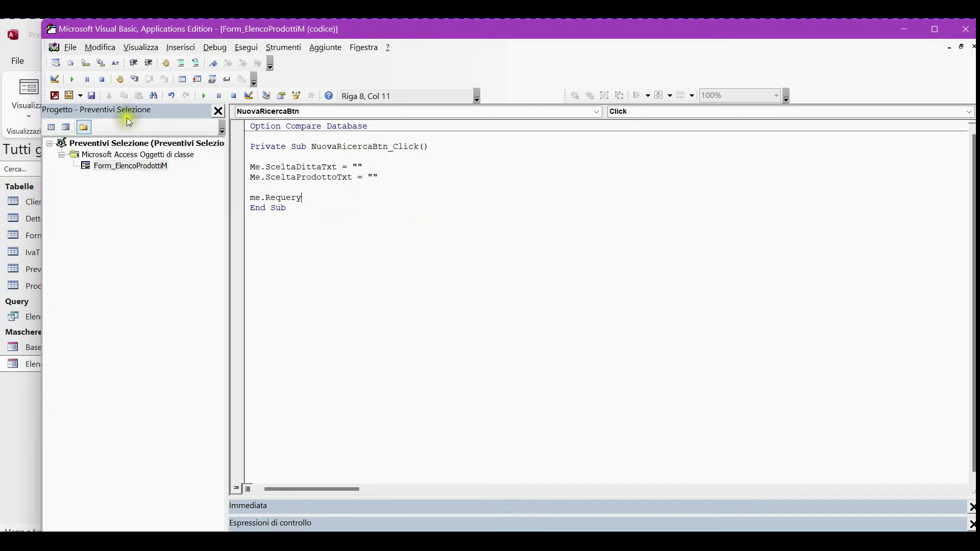
Save the VBA code and the ElencoProdottiM form, and display the form in Form view
{"action": "left_click", "coordinate": [92, 95]}
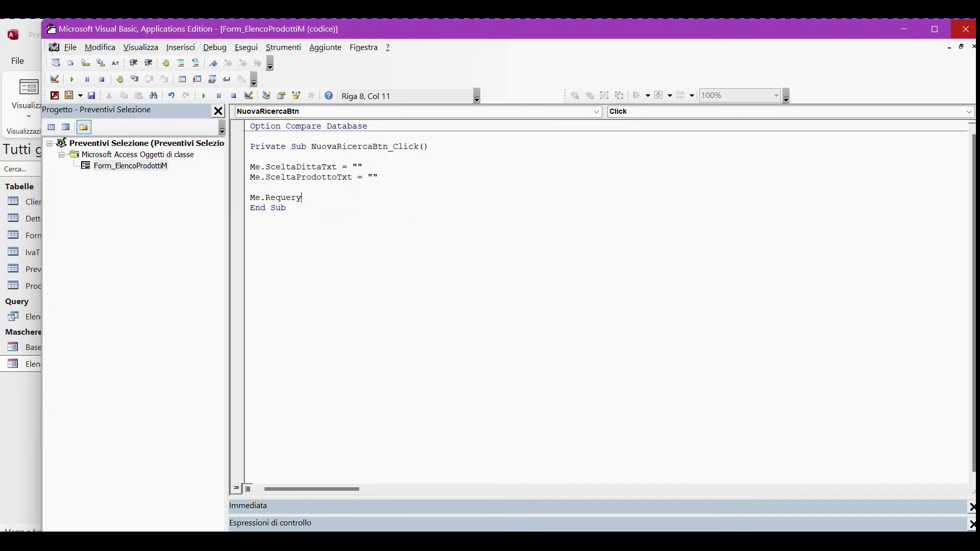
{"action": "left_click", "coordinate": [972, 29]}
{"action": "right_click", "coordinate": [159, 147]}
{"action": "left_click", "coordinate": [166, 155]}
{"action": "right_click", "coordinate": [166, 155]}
{"action": "left_click", "coordinate": [194, 217]}
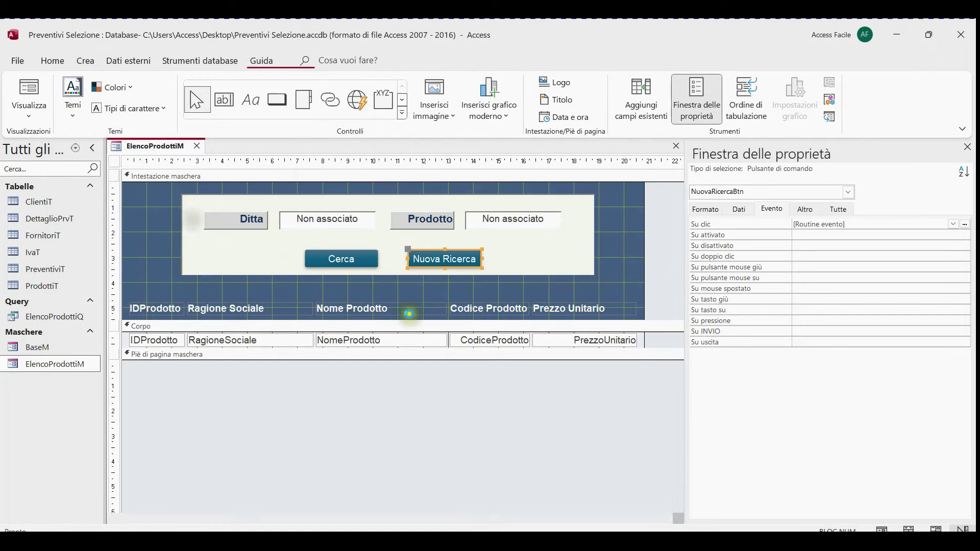
Test the Nuova Ricerca button by entering adsads as search text and resetting the Ditta and Prodotto boxes
{"action": "left_click", "coordinate": [323, 212]}
{"action": "type", "text": "adsads"}
{"action": "left_click", "coordinate": [418, 252]}
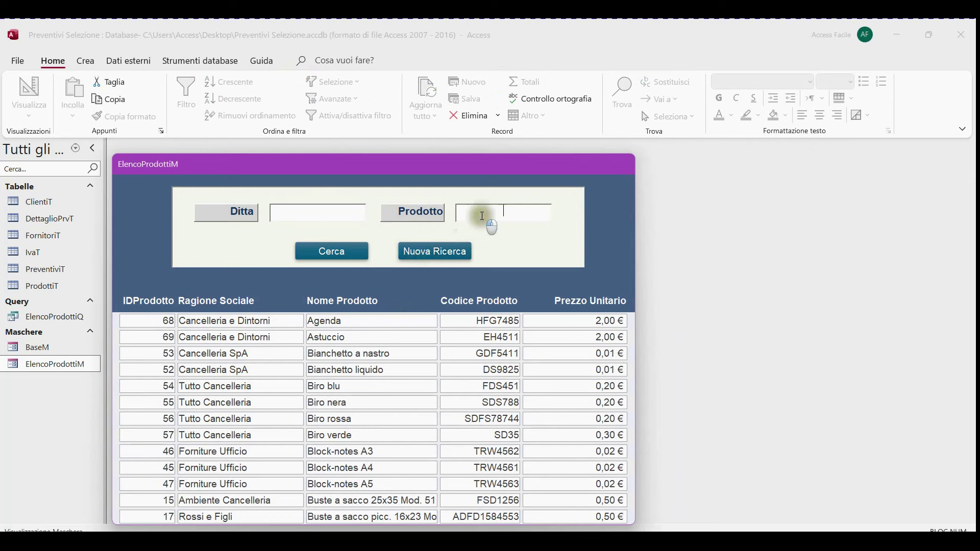
{"action": "left_click", "coordinate": [451, 250]}
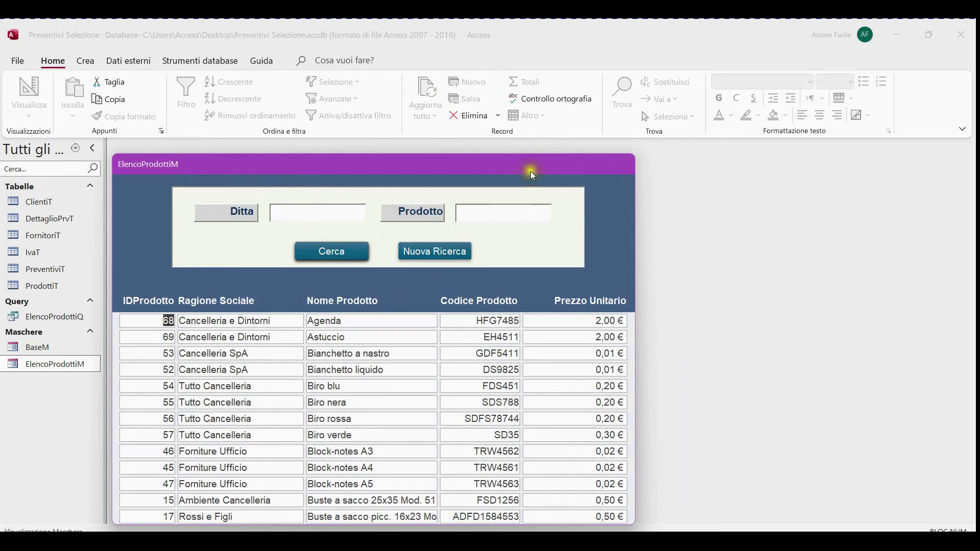
{"action": "left_click_drag", "start_coordinate": [486, 164], "coordinate": [529, 136]}
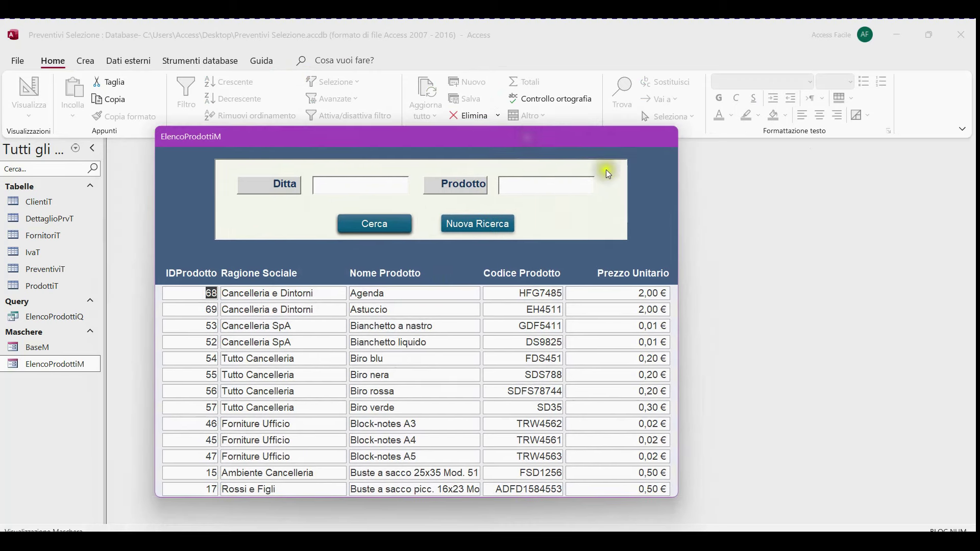
Back in Design view, create a VBA code procedure for the Dopo aggiornamento event of the SceltaDittaTxt text box
{"action": "right_click", "coordinate": [642, 180]}
{"action": "left_click", "coordinate": [672, 213]}
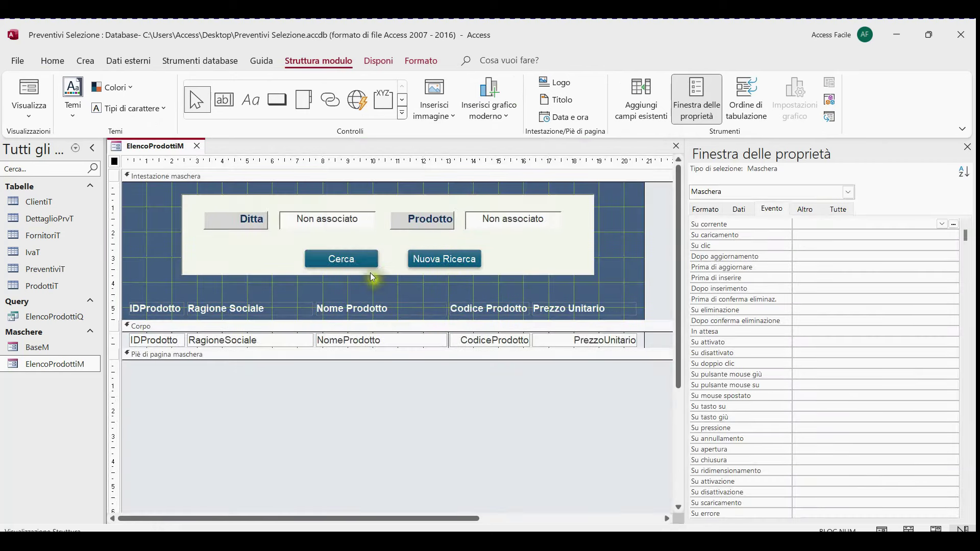
{"action": "left_click", "coordinate": [342, 224]}
{"action": "left_click", "coordinate": [498, 228]}
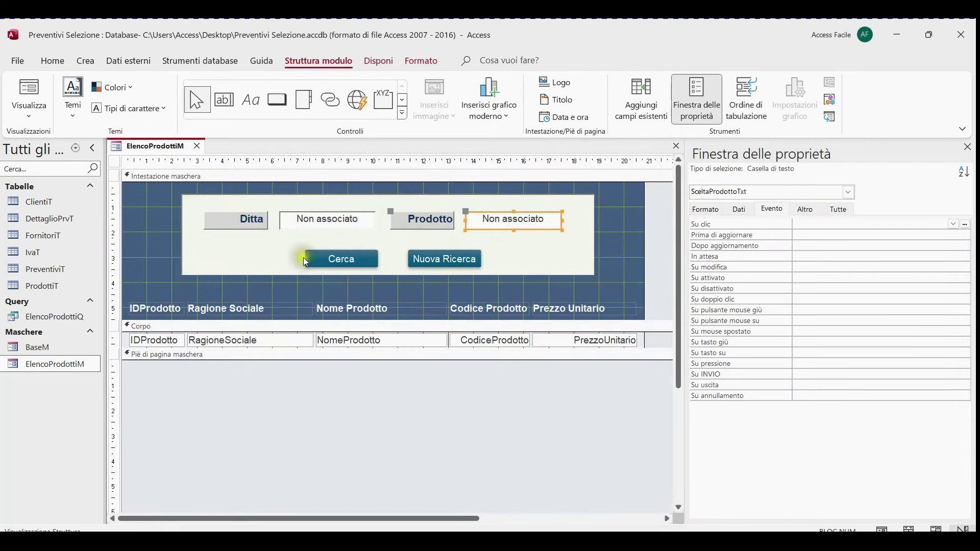
{"action": "left_click", "coordinate": [297, 230]}
{"action": "left_click", "coordinate": [799, 246]}
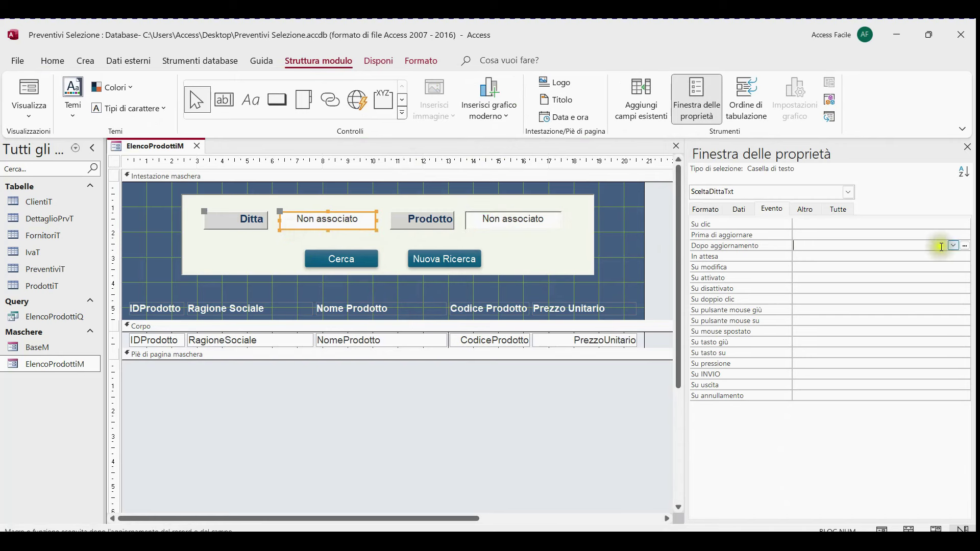
{"action": "left_click", "coordinate": [965, 246]}
{"action": "left_click", "coordinate": [466, 174]}
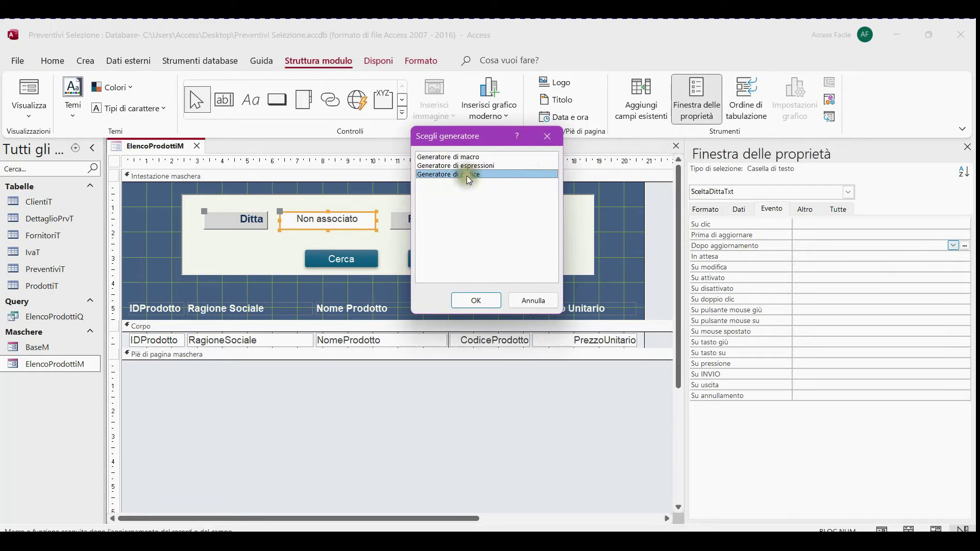
{"action": "left_click", "coordinate": [476, 300]}
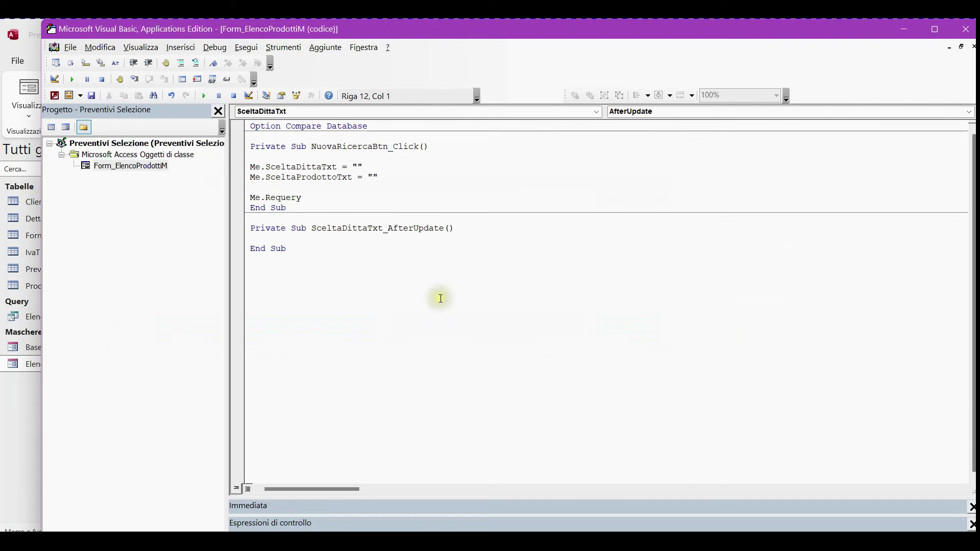
Write Me.Requery in SceltaDittaTxt_AfterUpdate and return to the form design
{"action": "type", "text": "me."}
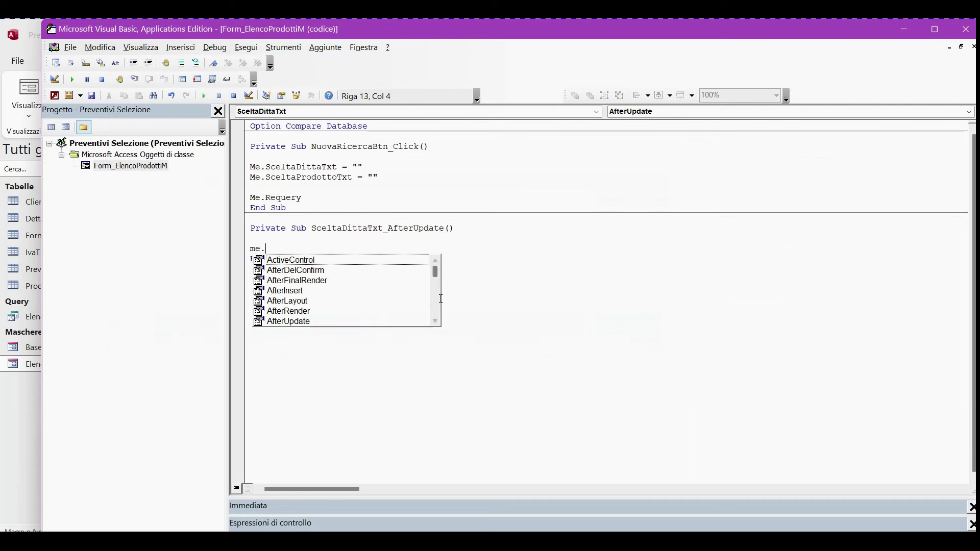
{"action": "type", "text": "req"}
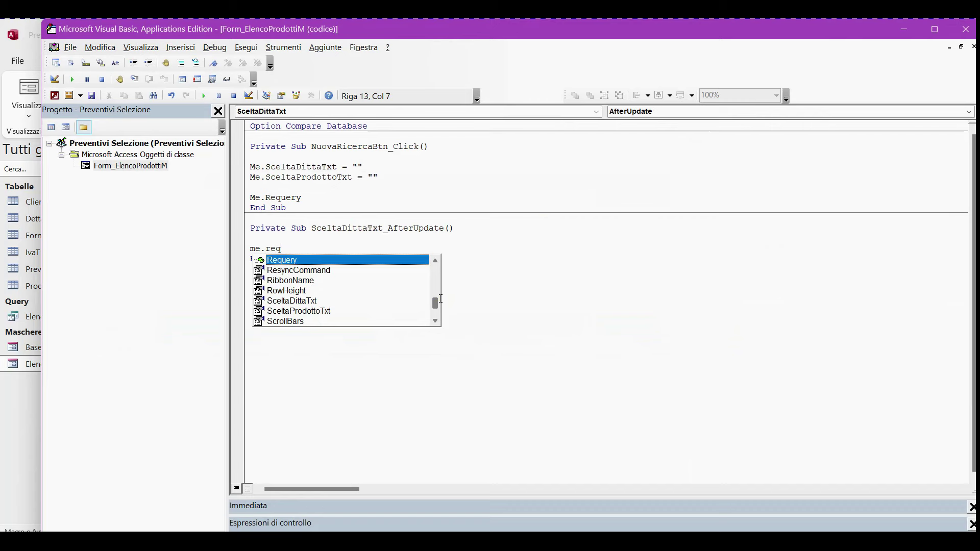
{"action": "key", "text": "Tab"}
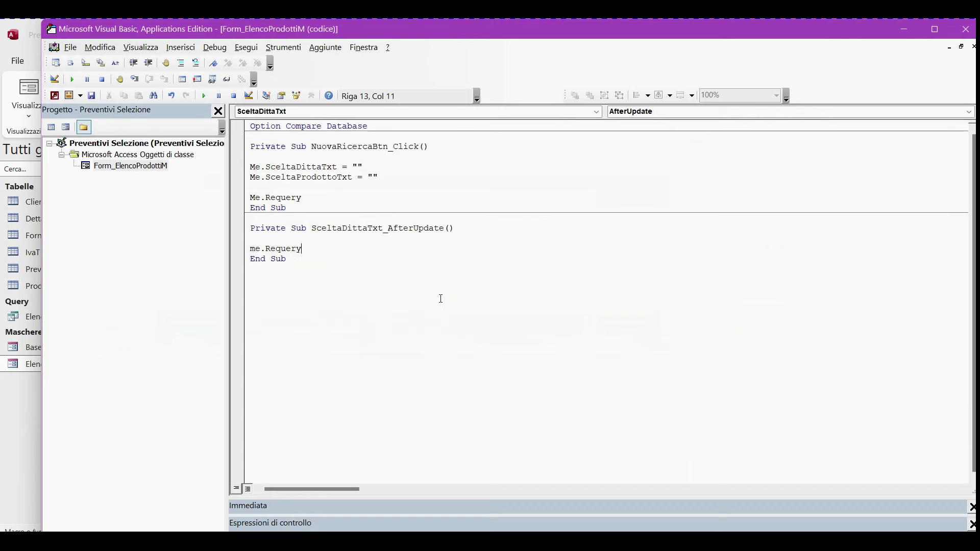
{"action": "left_click", "coordinate": [965, 31]}
Give the SceltaProdottoTxt text box a Dopo aggiornamento code procedure containing Me.Requery
{"action": "left_click", "coordinate": [497, 226]}
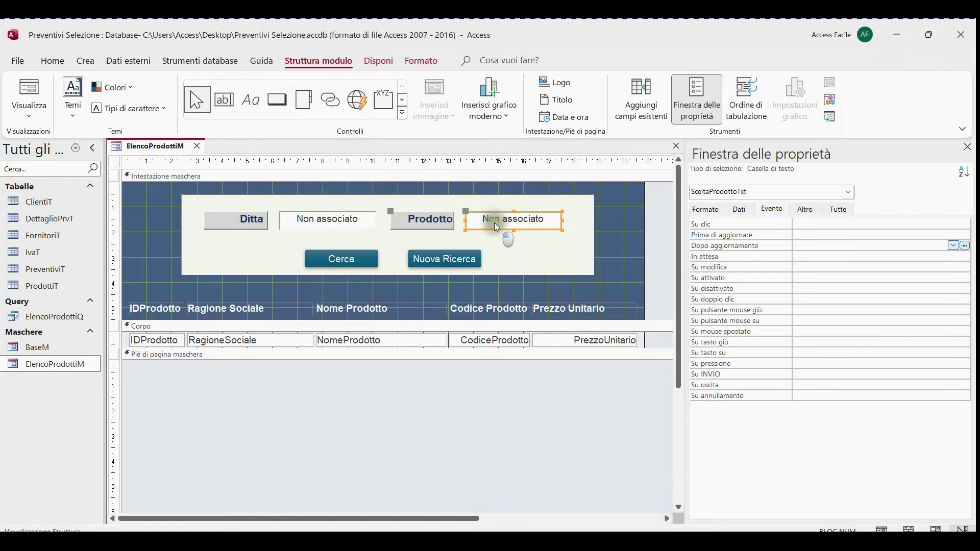
{"action": "left_click", "coordinate": [965, 246]}
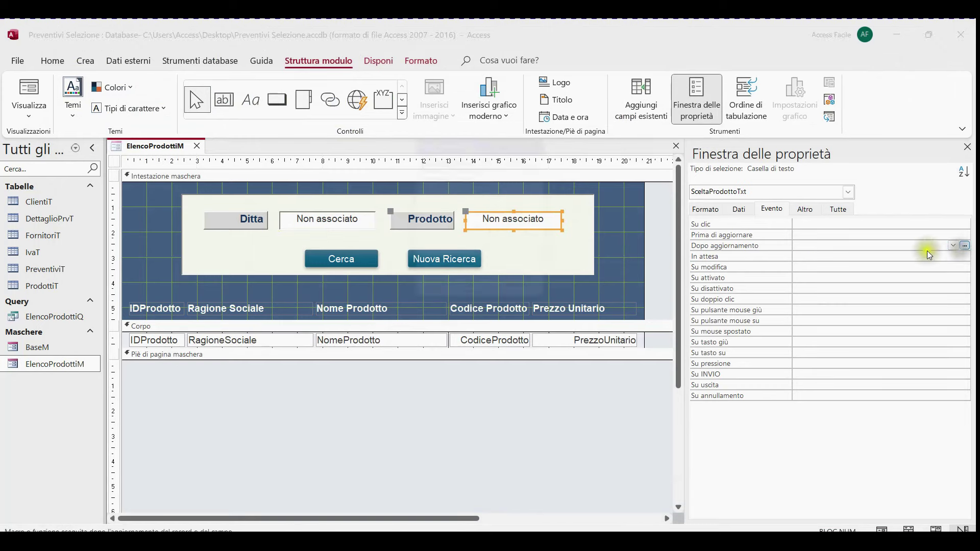
{"action": "left_click", "coordinate": [452, 175]}
{"action": "left_click", "coordinate": [476, 301]}
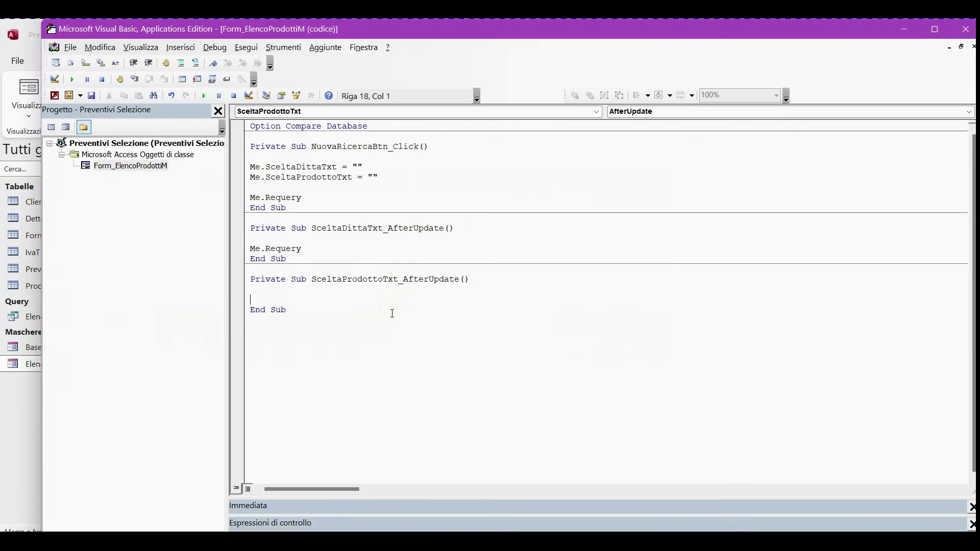
{"action": "type", "text": "me.Requery"}
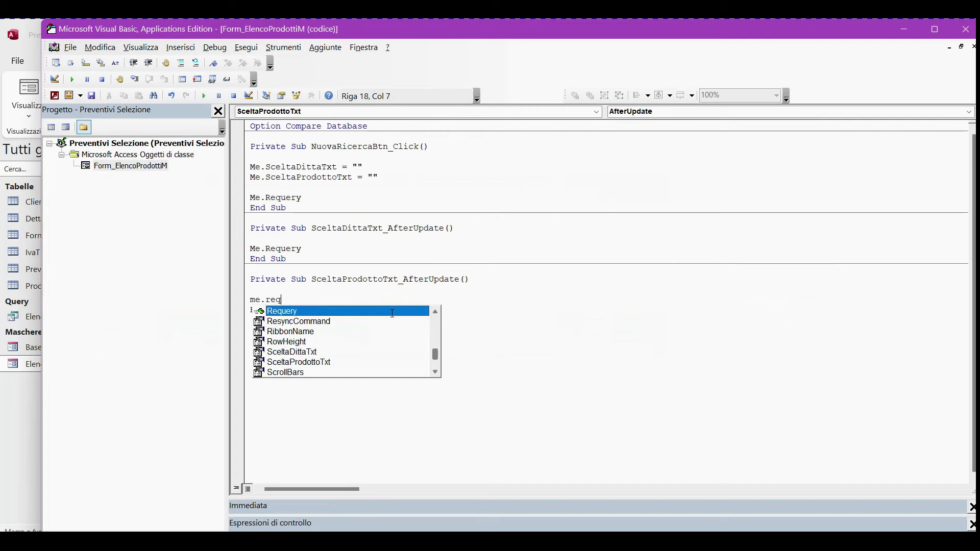
{"action": "left_click", "coordinate": [966, 26]}
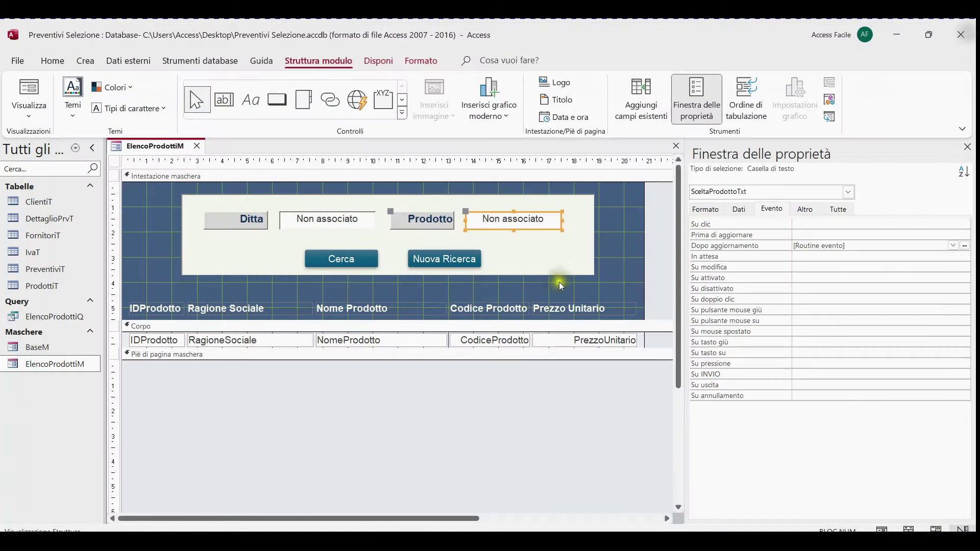
Save the form and open the ElencoProdottiQ query in Design view without its property sheet
{"action": "right_click", "coordinate": [143, 145]}
{"action": "left_click", "coordinate": [163, 156]}
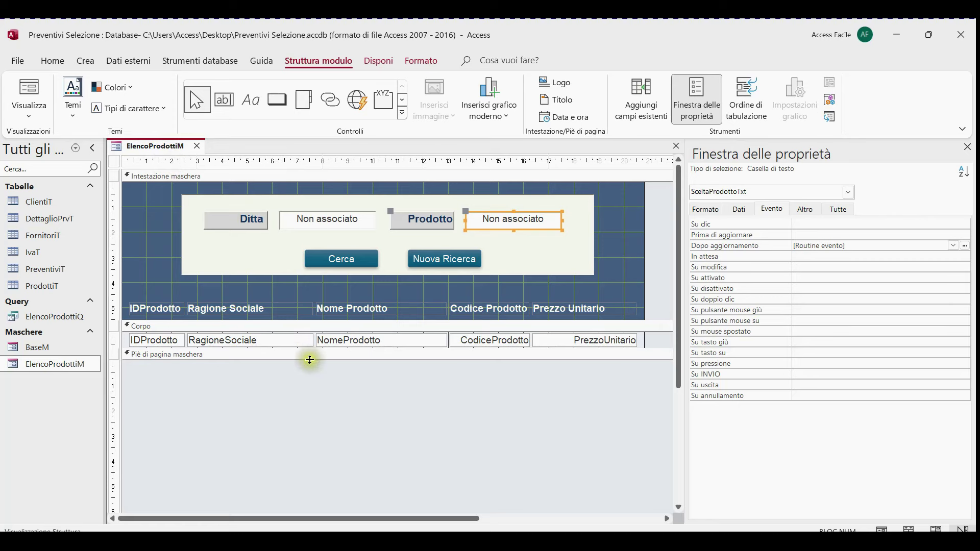
{"action": "right_click", "coordinate": [47, 317]}
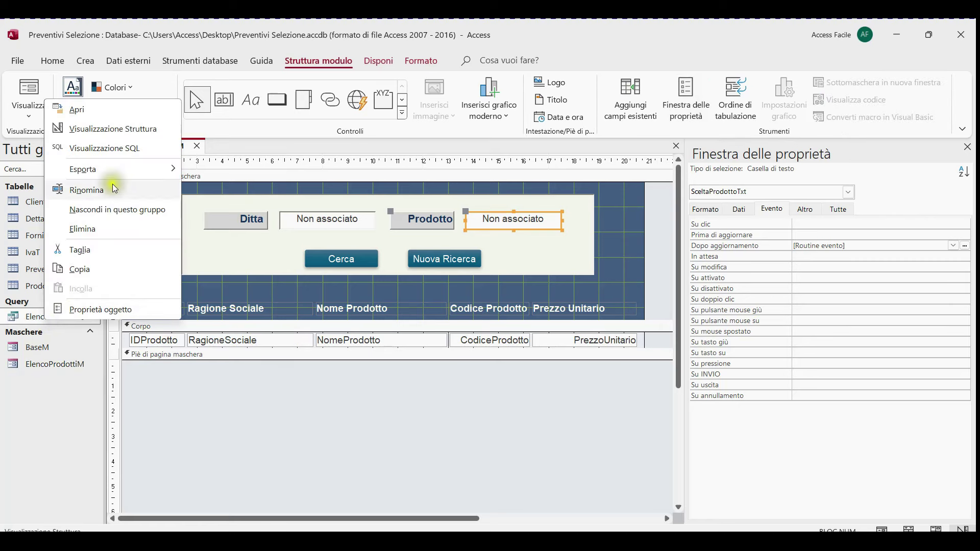
{"action": "left_click", "coordinate": [117, 127]}
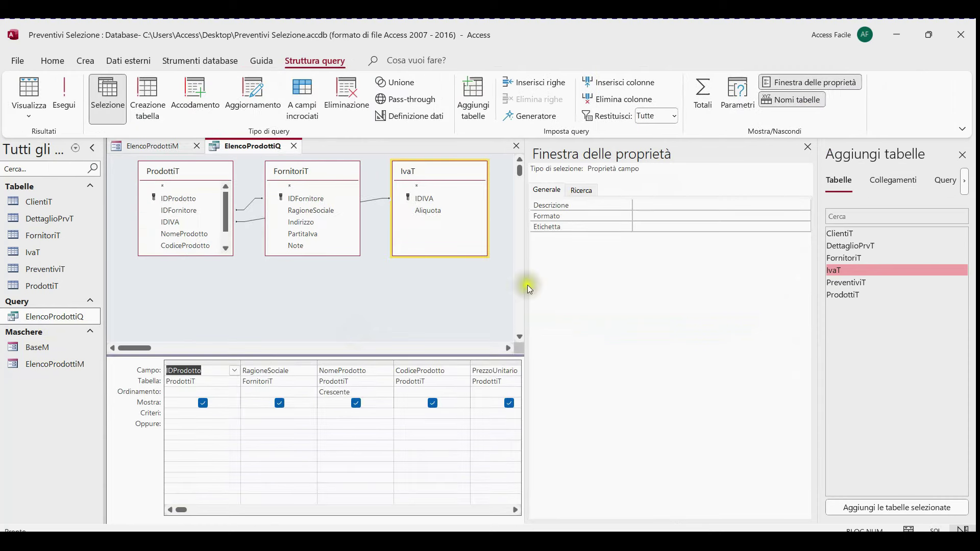
{"action": "left_click", "coordinate": [810, 148]}
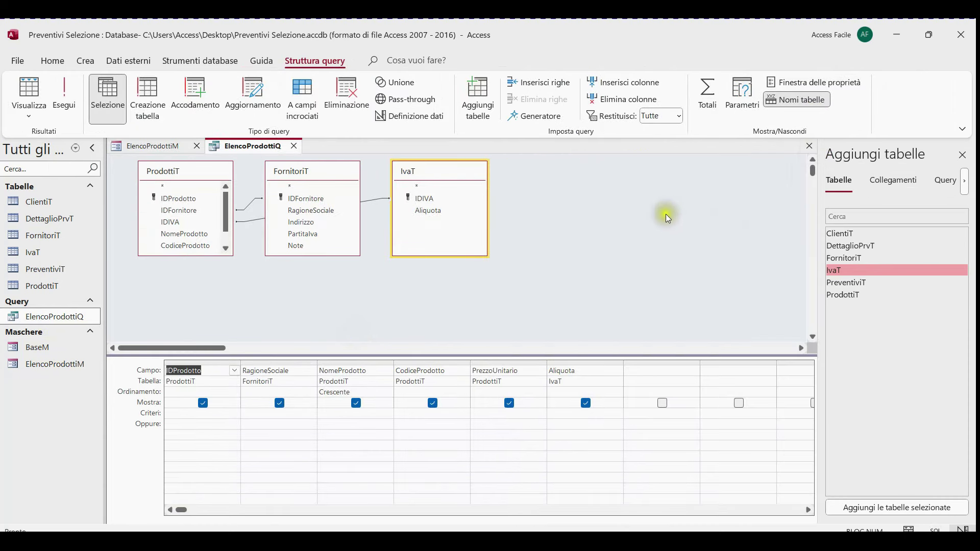
Set the RagioneSociale criterion to Like "*" & [Maschere]![ElencoProdottiM]![SceltaDittaTxt] & "*"
{"action": "left_click", "coordinate": [270, 413]}
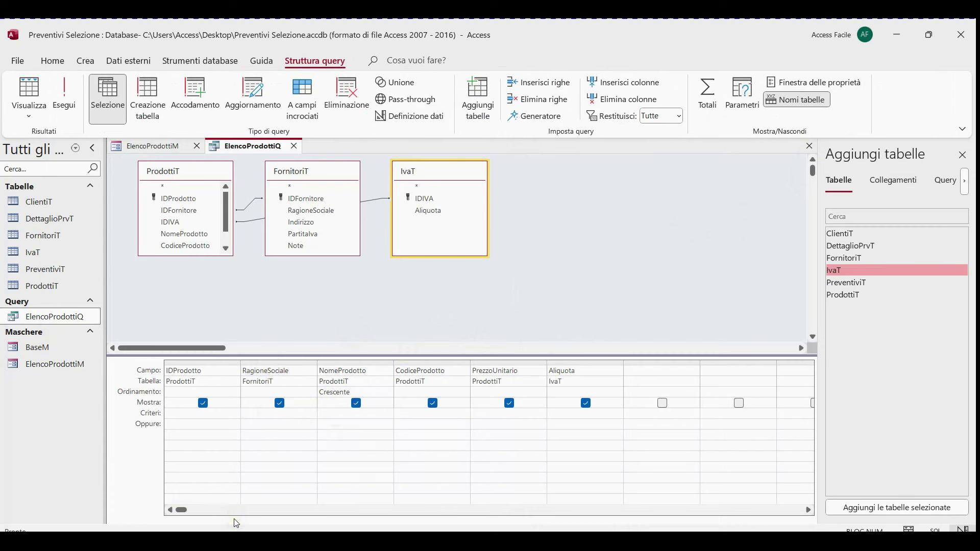
{"action": "type", "text": "Like"}
{"action": "type", "text": "s"}
{"action": "key", "text": "Tab"}
{"action": "type", "text": "!"}
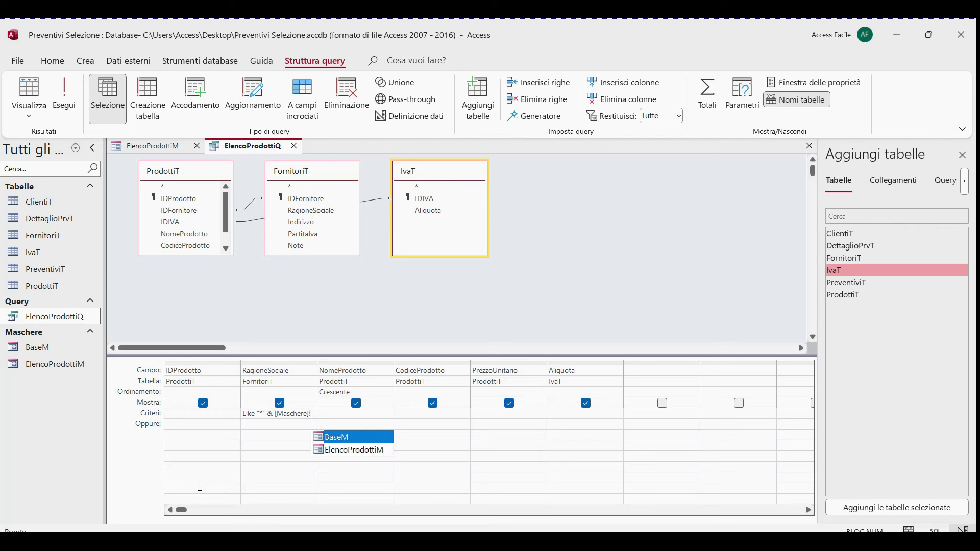
{"action": "key", "text": "Down"}
{"action": "key", "text": "Tab"}
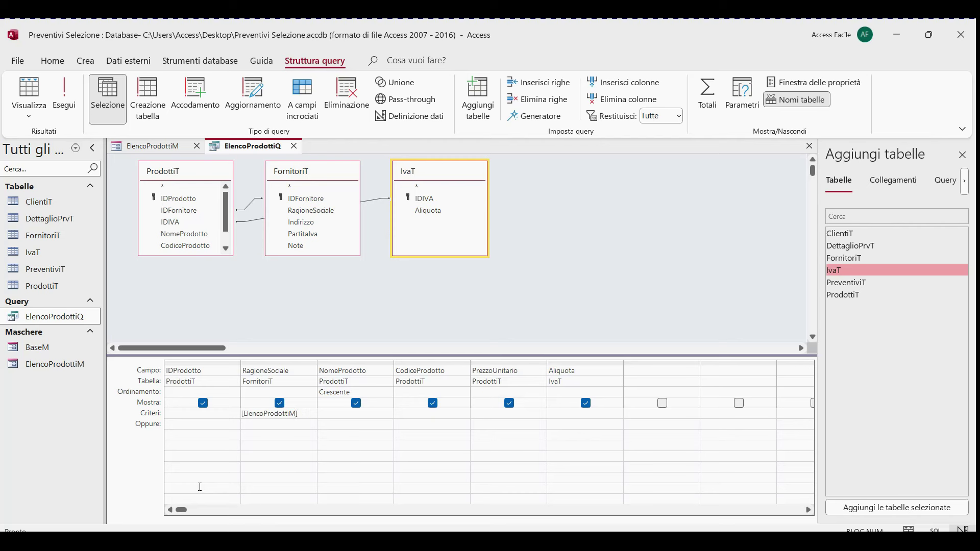
{"action": "type", "text": "!"}
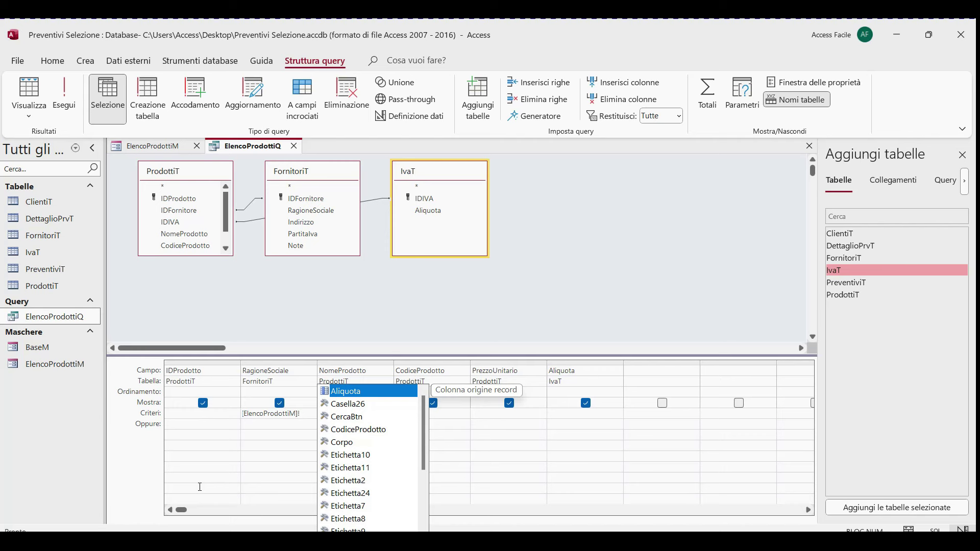
{"action": "type", "text": "sc"}
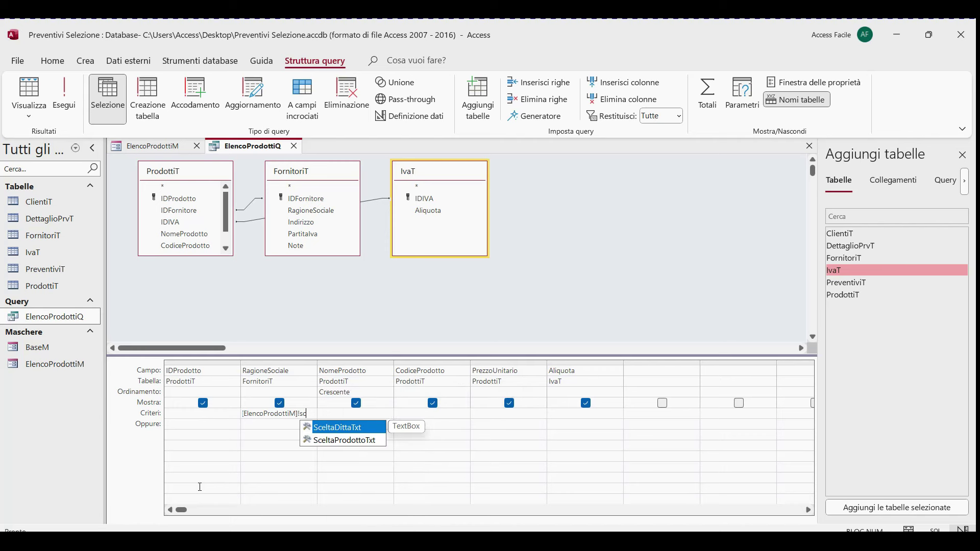
{"action": "key", "text": "Tab"}
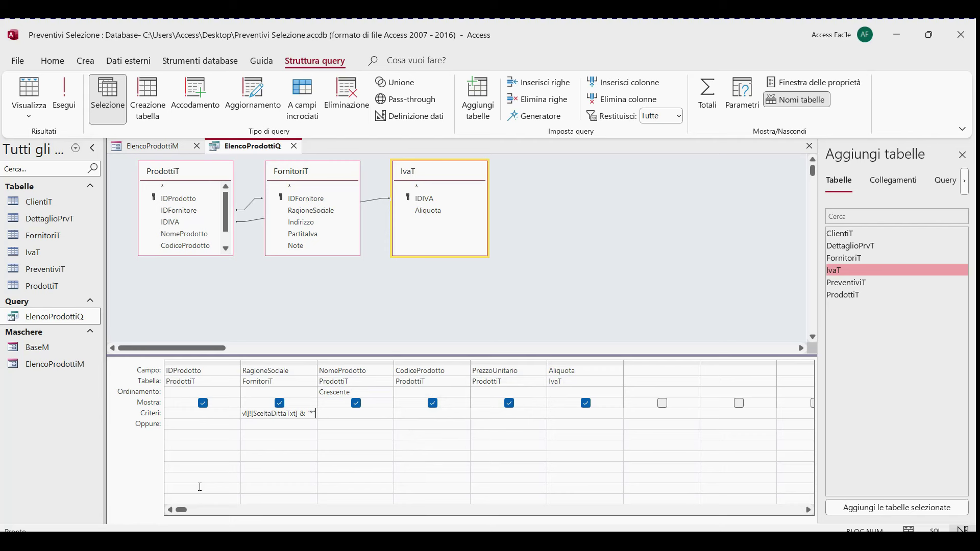
Examine the whole RagioneSociale criterion expression in the Zoom window
{"action": "left_click", "coordinate": [317, 415]}
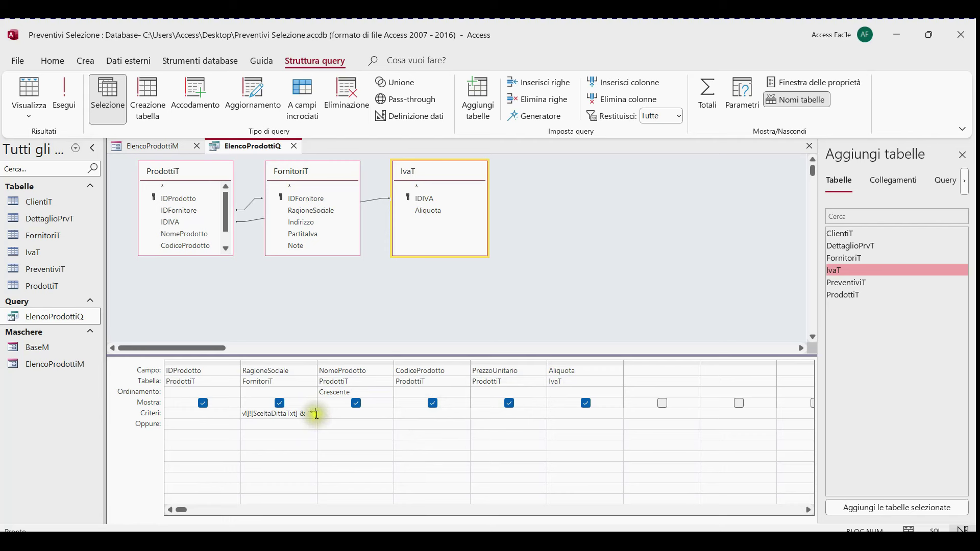
{"action": "left_click_drag", "start_coordinate": [316, 415], "coordinate": [213, 409]}
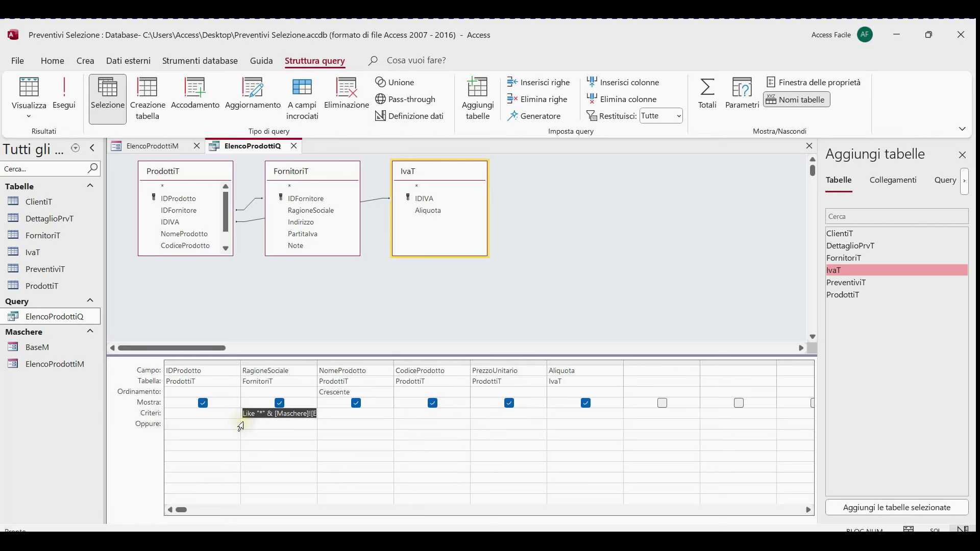
{"action": "key", "text": "shift+F2"}
{"action": "left_click", "coordinate": [162, 197]}
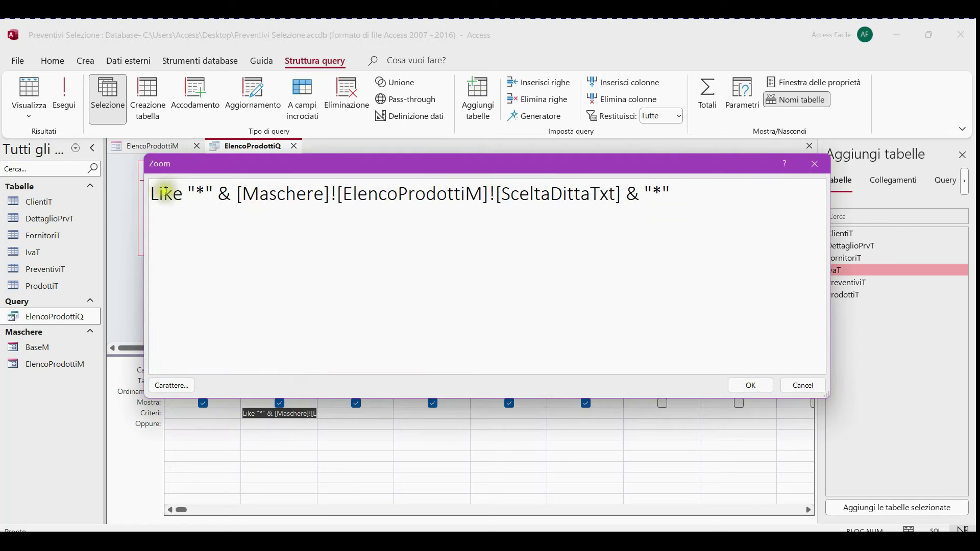
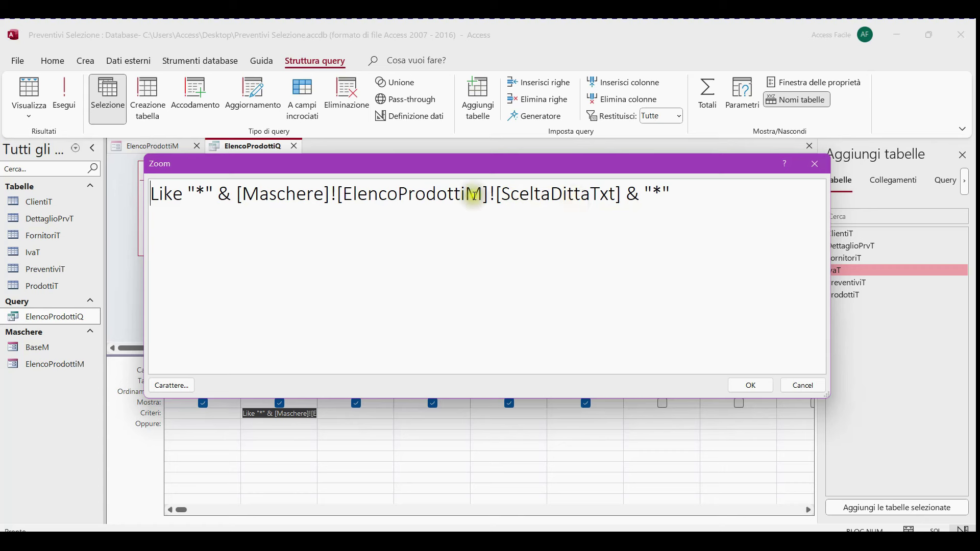
{"action": "left_click", "coordinate": [751, 385]}
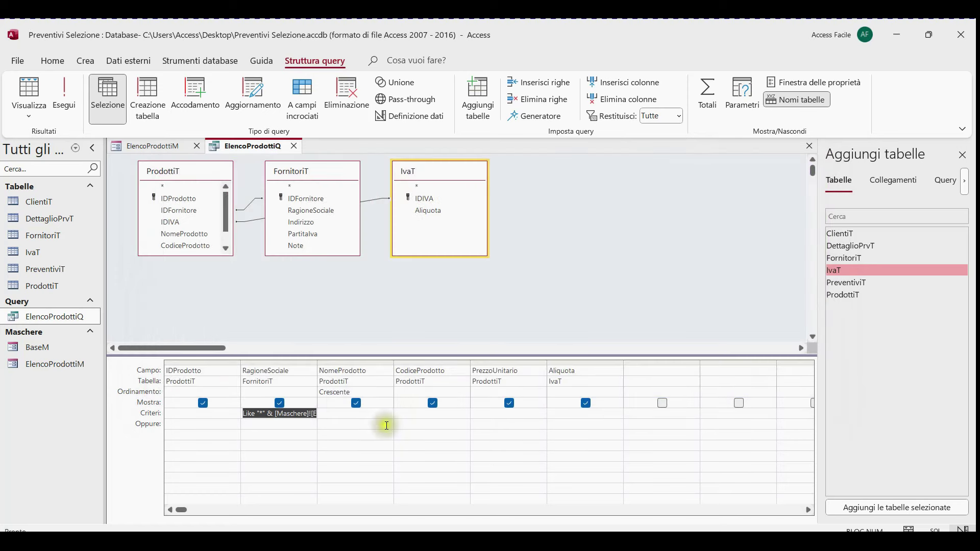
Set the NomeProdotto criterion to Like "*" & [Maschere]![ElencoProdottiM]![SceltaProdottoTxt] & "*" and check the whole expression in the Zoom window
{"action": "left_click", "coordinate": [348, 414]}
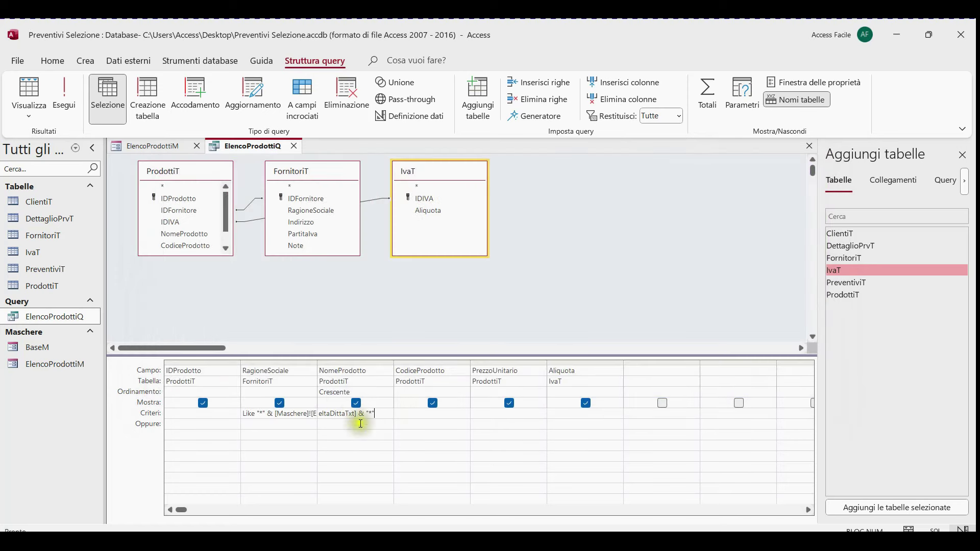
{"action": "left_click", "coordinate": [380, 416]}
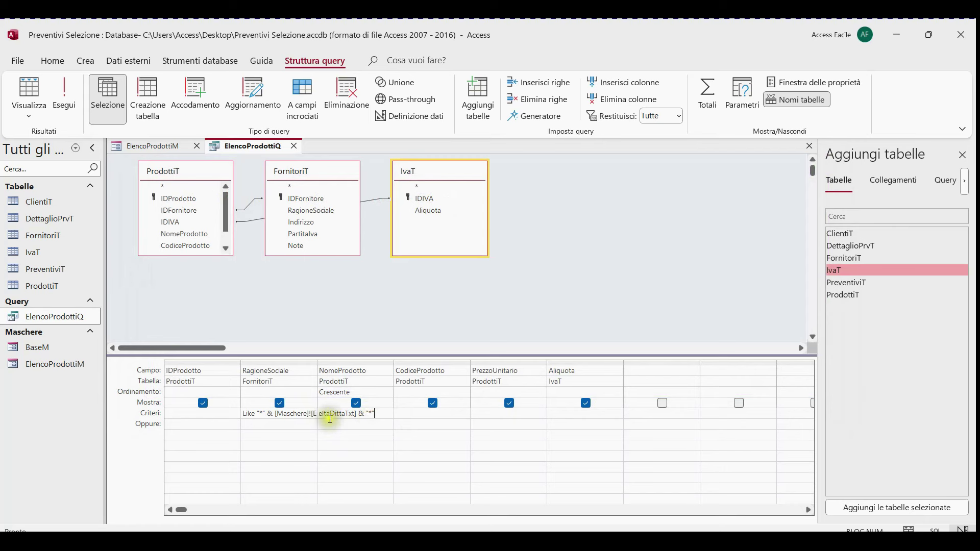
{"action": "left_click_drag", "start_coordinate": [331, 414], "coordinate": [346, 415]}
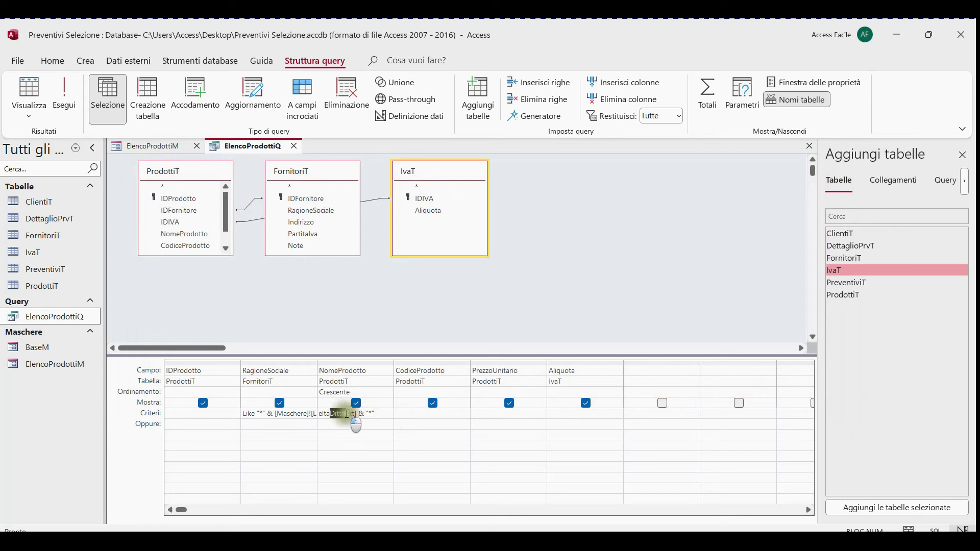
{"action": "type", "text": "Prodotto"}
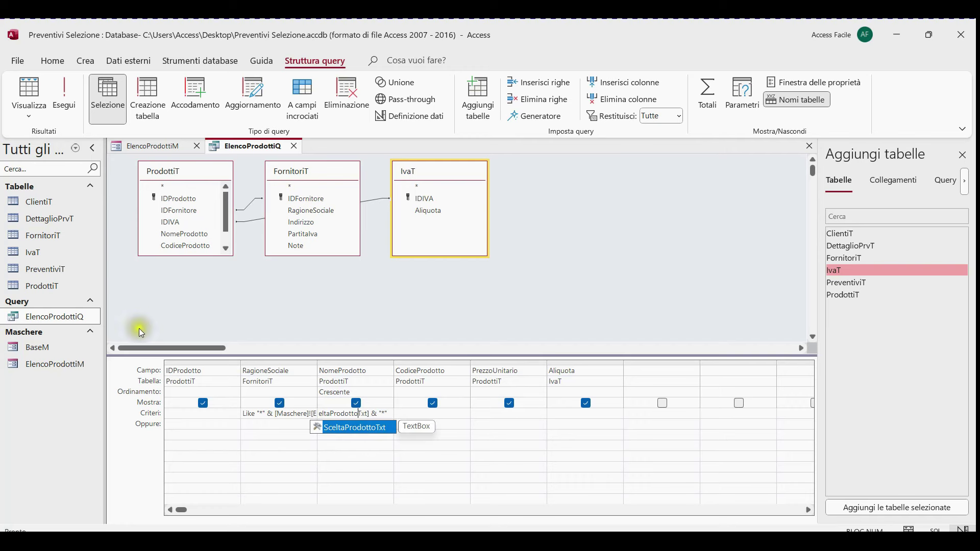
{"action": "key", "text": "shift+F2"}
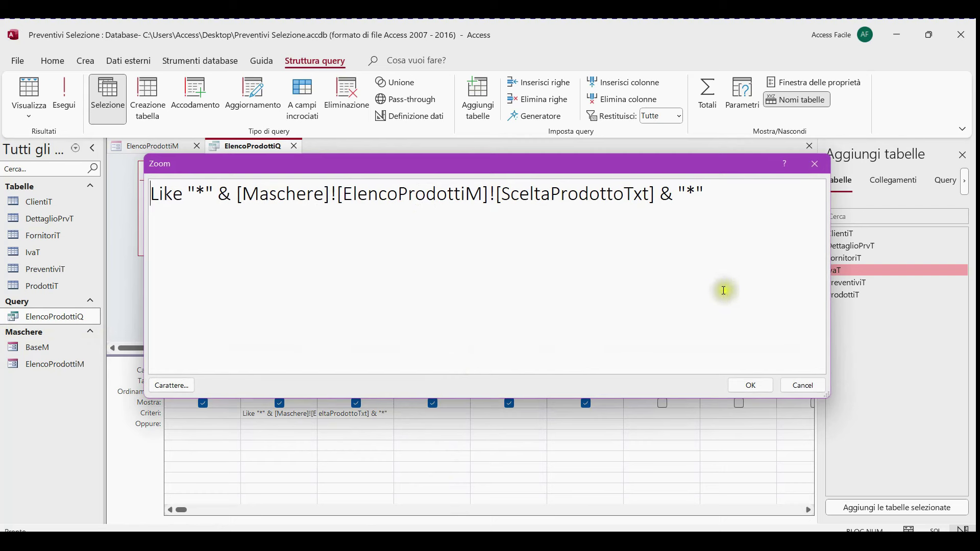
{"action": "left_click", "coordinate": [758, 392]}
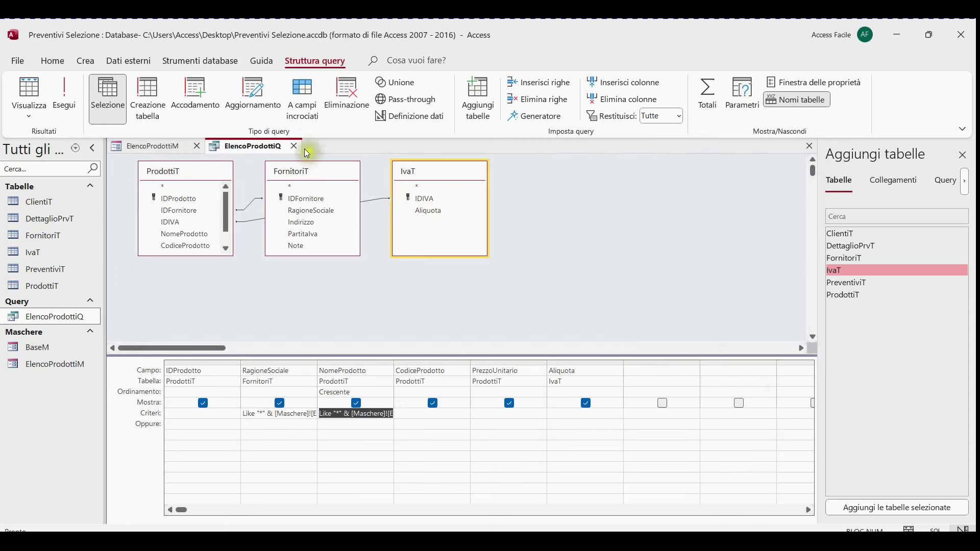
Close the ElencoProdottiQ query with its changes saved, and save the ElencoProdottiM form
{"action": "left_click", "coordinate": [295, 145]}
{"action": "left_click", "coordinate": [431, 320]}
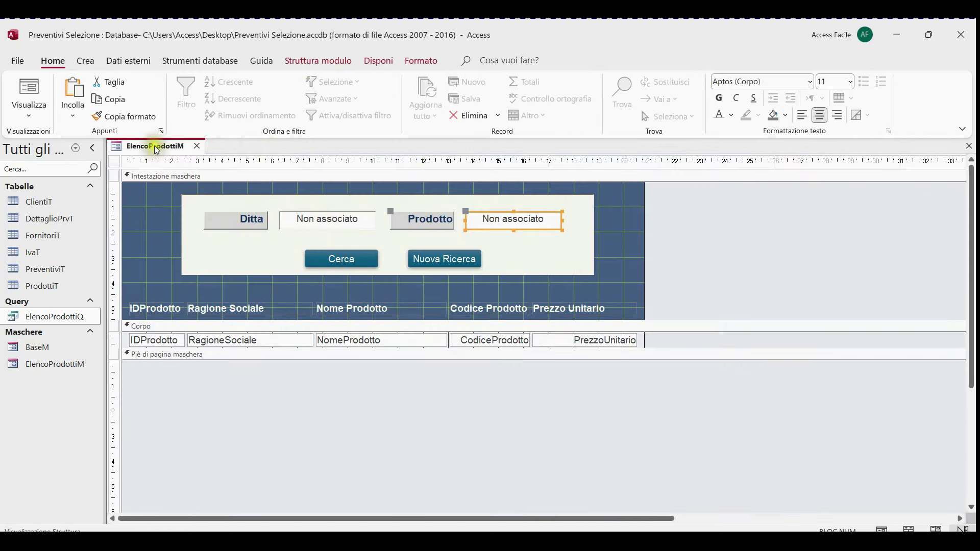
{"action": "right_click", "coordinate": [154, 146]}
{"action": "left_click", "coordinate": [197, 160]}
Display the form in Form view, search the products by Ditta "ufficio", and reset the search
{"action": "right_click", "coordinate": [179, 147]}
{"action": "left_click", "coordinate": [234, 218]}
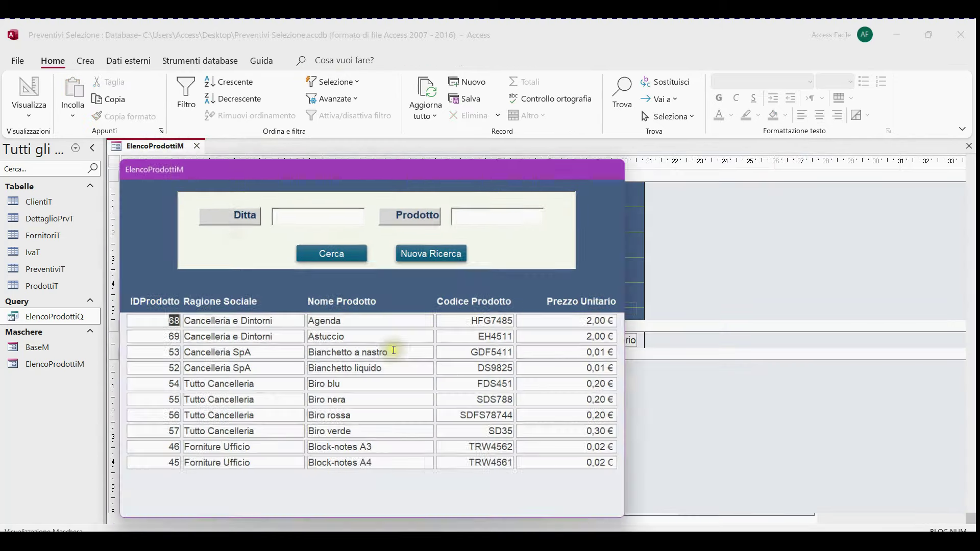
{"action": "left_click_drag", "start_coordinate": [333, 171], "coordinate": [521, 93]}
{"action": "left_click", "coordinate": [512, 135]}
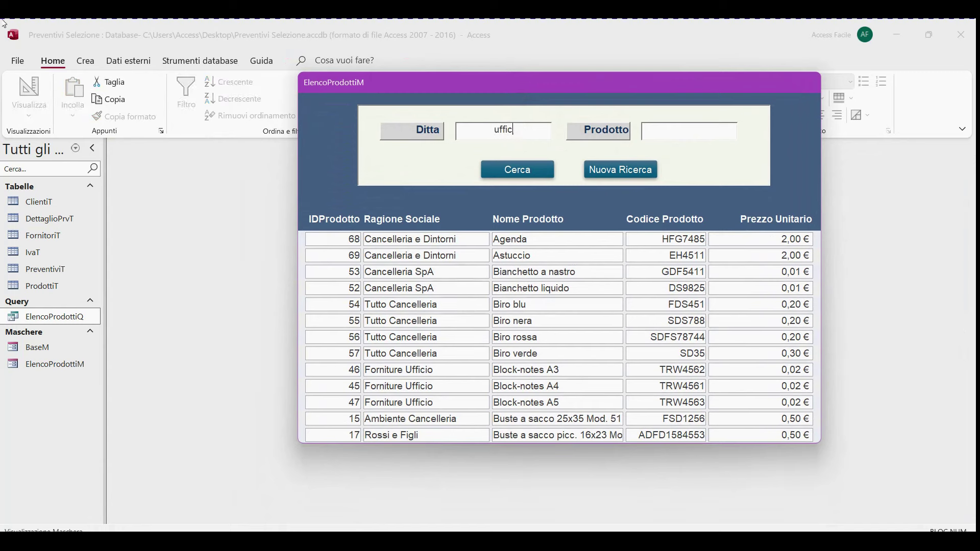
{"action": "left_click", "coordinate": [528, 173]}
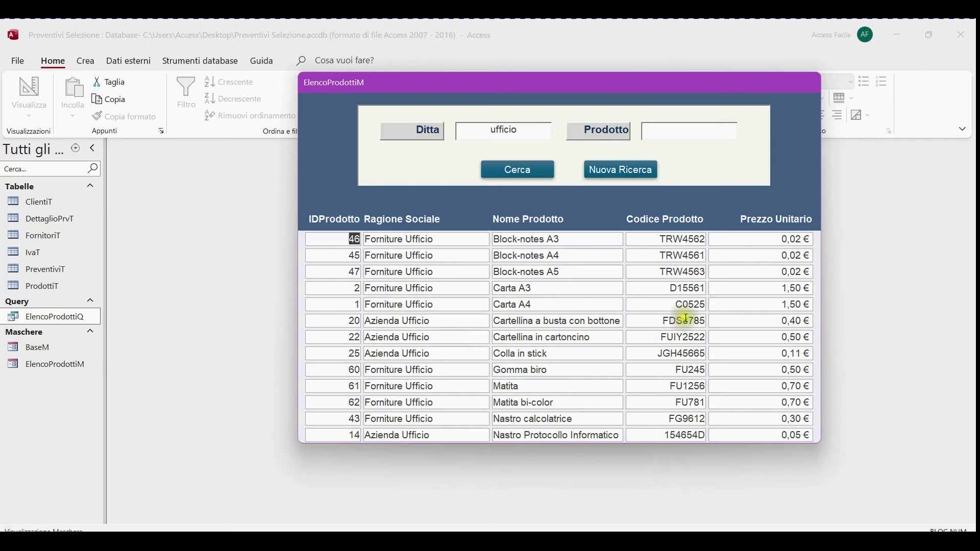
{"action": "left_click", "coordinate": [635, 181]}
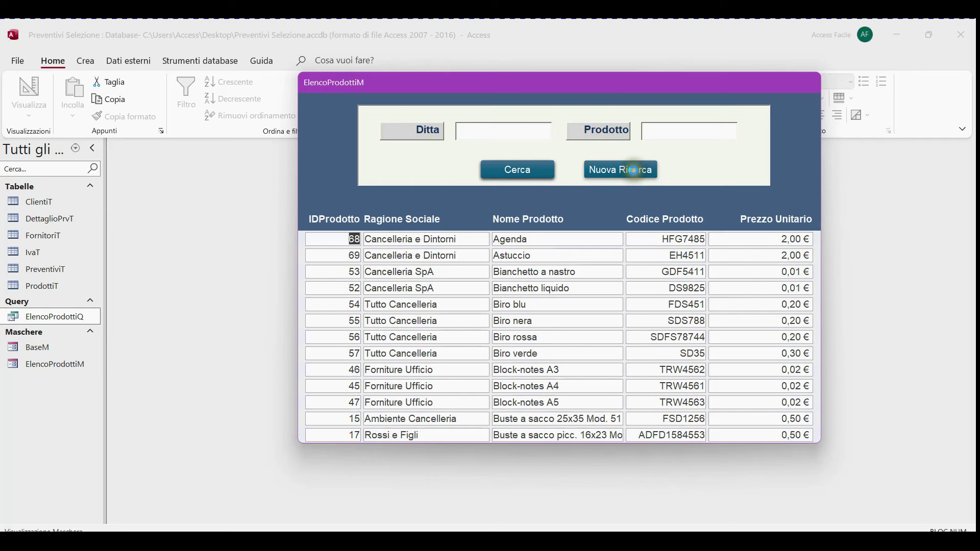
Filter the product list by Prodotto "biro"
{"action": "left_click", "coordinate": [675, 136]}
{"action": "type", "text": "biro"}
{"action": "key", "text": "Return"}
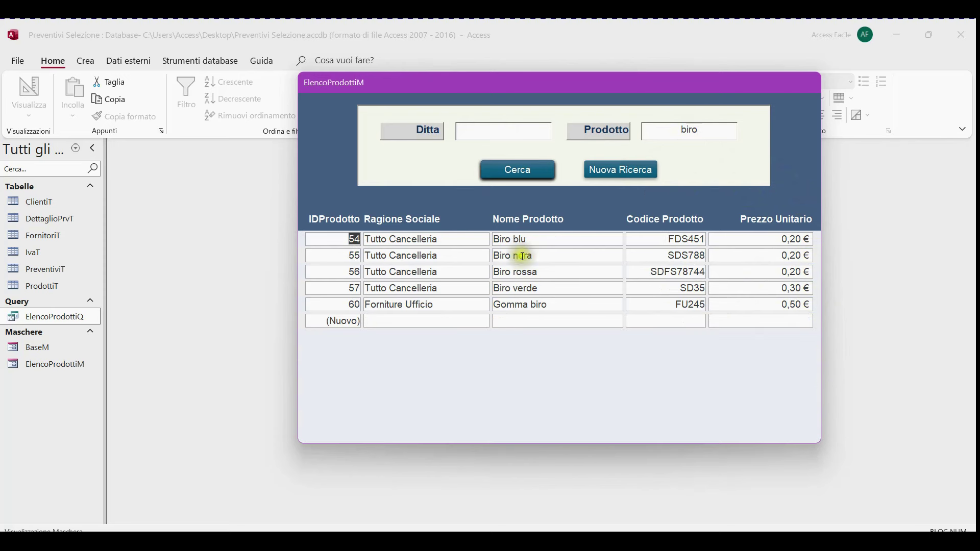
Return the form to Design view and set its Barre scorrimento property to Verticale
{"action": "right_click", "coordinate": [799, 130]}
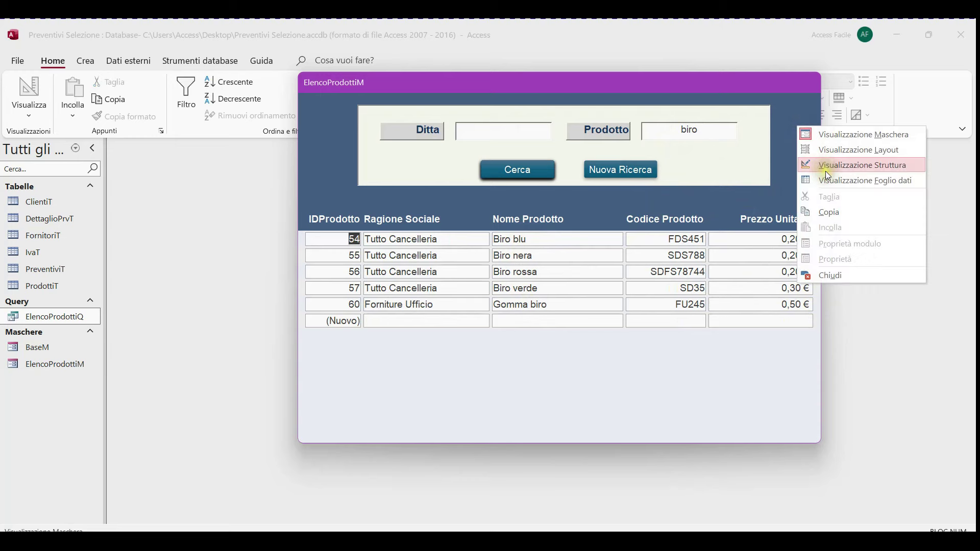
{"action": "left_click", "coordinate": [825, 168]}
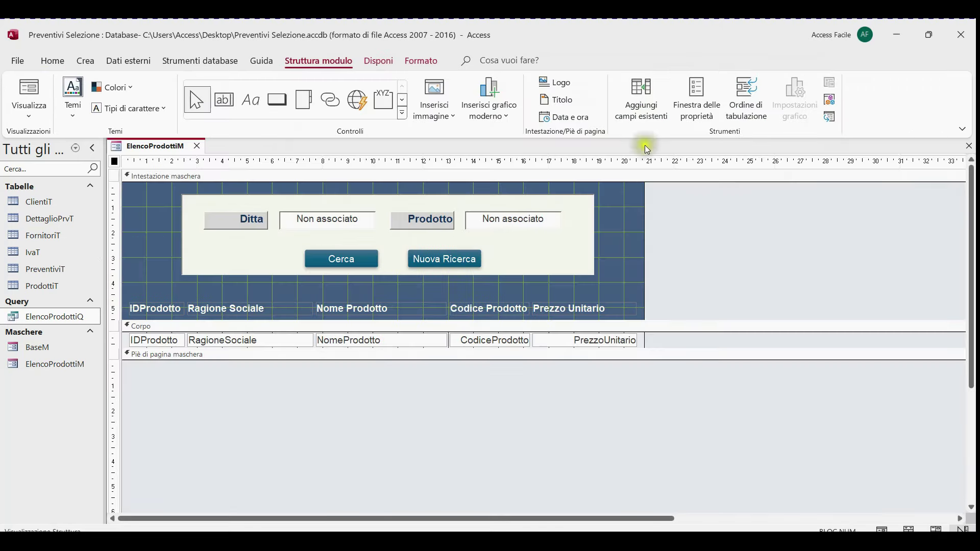
{"action": "left_click", "coordinate": [697, 104]}
{"action": "left_click", "coordinate": [701, 212]}
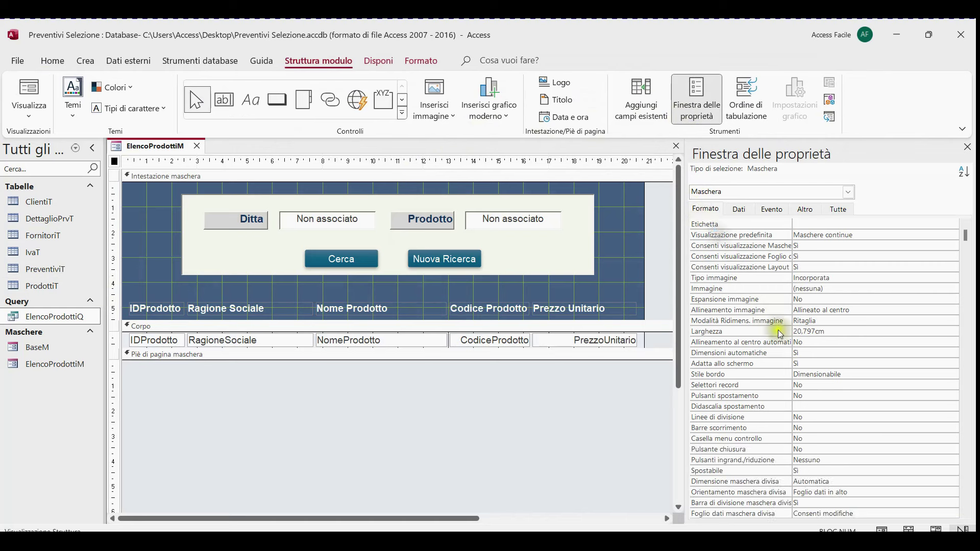
{"action": "left_click", "coordinate": [820, 428]}
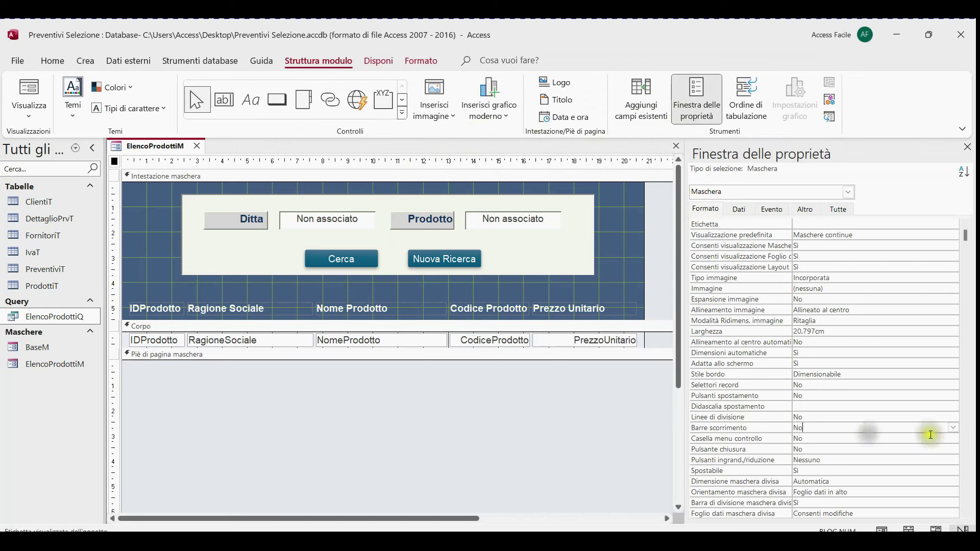
{"action": "left_click", "coordinate": [953, 428]}
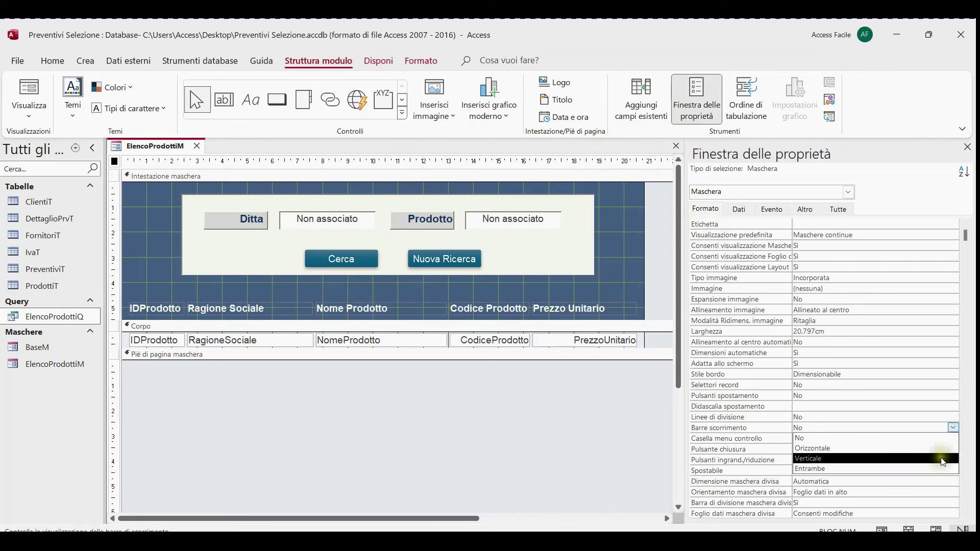
{"action": "left_click", "coordinate": [942, 459]}
{"action": "right_click", "coordinate": [144, 147]}
{"action": "left_click", "coordinate": [153, 148]}
Show ElencoProdottiM in Form view and test vertical scrolling through the product list
{"action": "right_click", "coordinate": [156, 147]}
{"action": "left_click", "coordinate": [217, 224]}
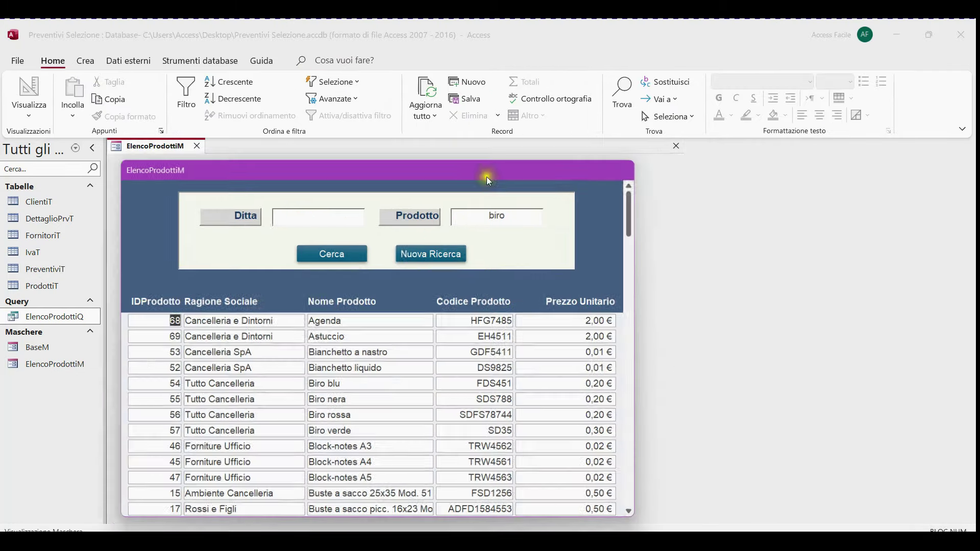
{"action": "left_click_drag", "start_coordinate": [447, 164], "coordinate": [542, 69]}
{"action": "scroll", "coordinate": [565, 267], "scroll_direction": "down", "scroll_amount": 7}
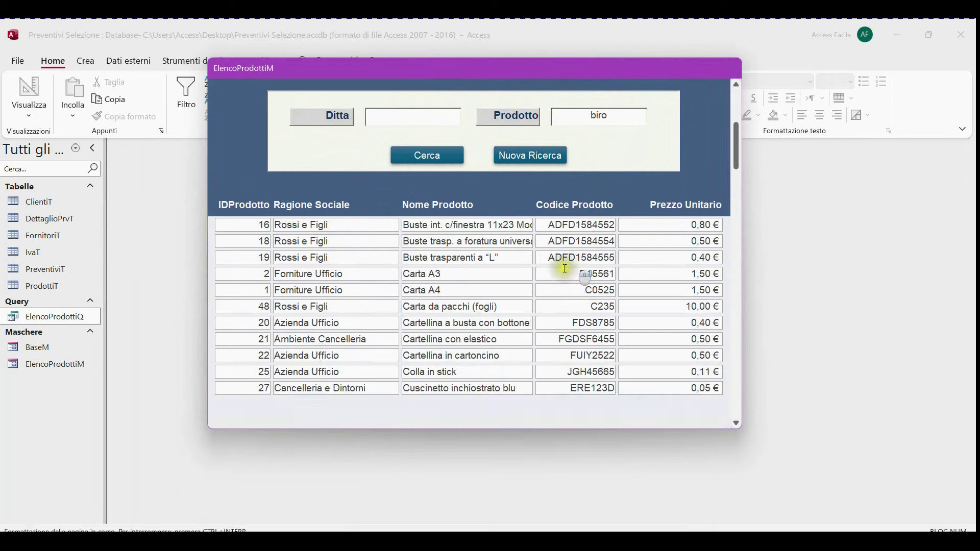
{"action": "scroll", "coordinate": [402, 216], "scroll_direction": "up", "scroll_amount": 1}
{"action": "scroll", "coordinate": [403, 221], "scroll_direction": "up", "scroll_amount": 1}
Filter the products by Ditta "ufficio" combined with the Prodotto value "biro"
{"action": "left_click", "coordinate": [388, 116]}
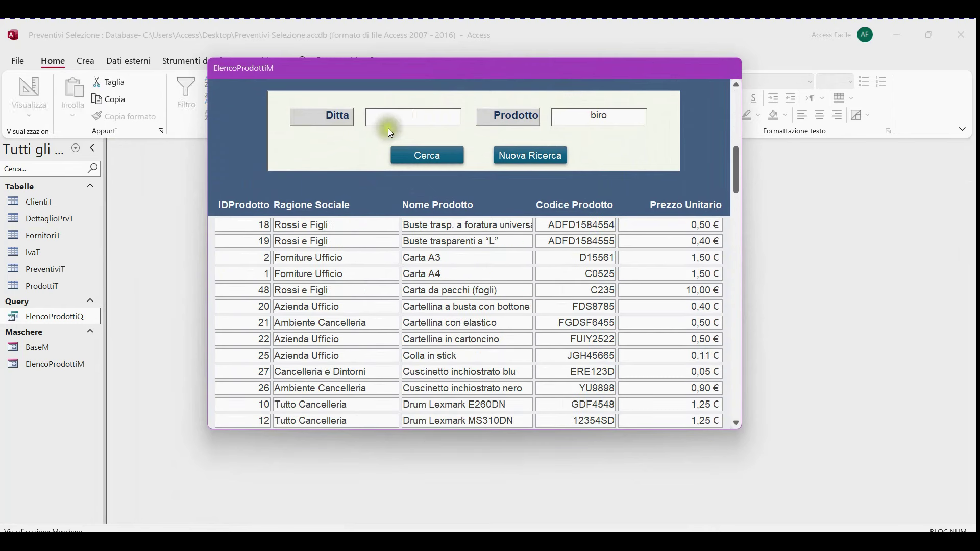
{"action": "type", "text": "ufficio"}
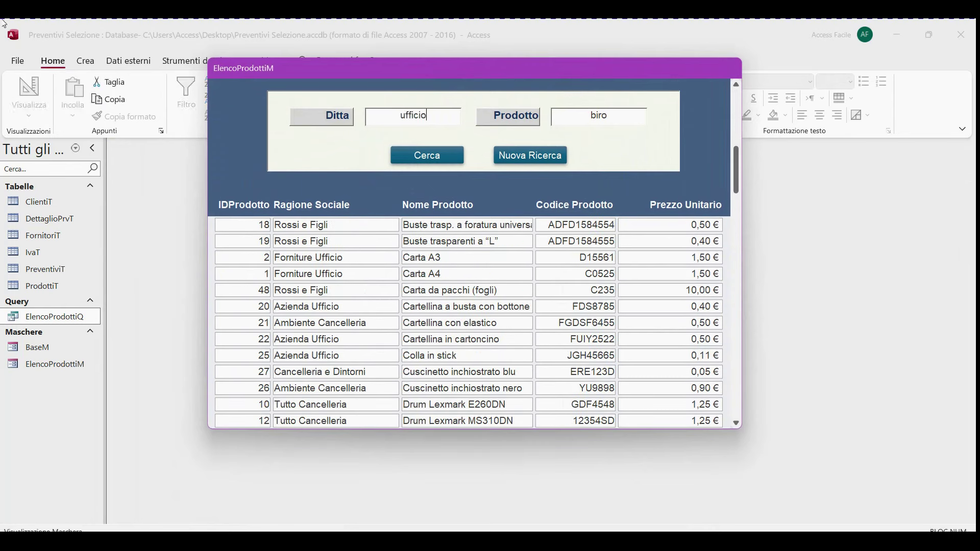
{"action": "key", "text": "Return"}
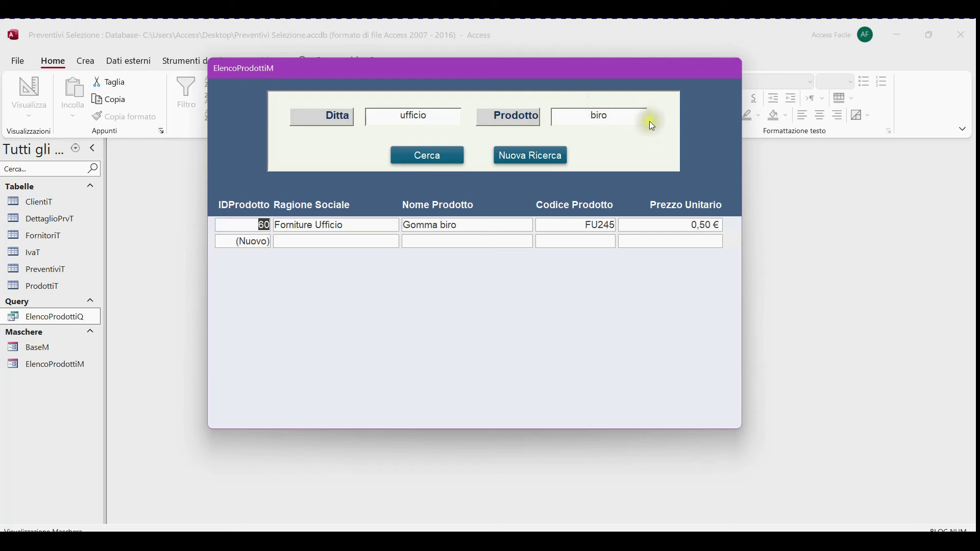
Start a new product search with Ditta set to Ufficio and look through the matching products
{"action": "left_click", "coordinate": [558, 153]}
{"action": "left_click", "coordinate": [438, 117]}
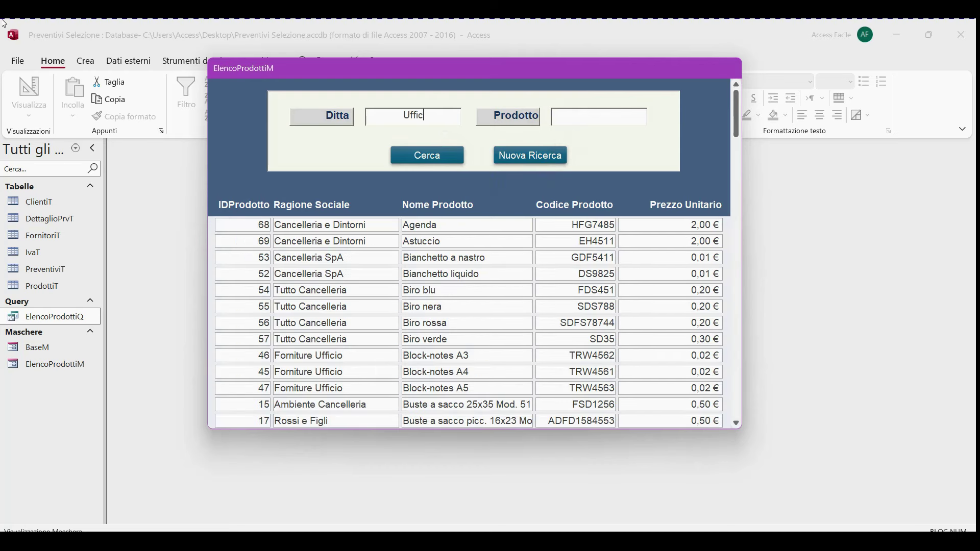
{"action": "key", "text": "Return"}
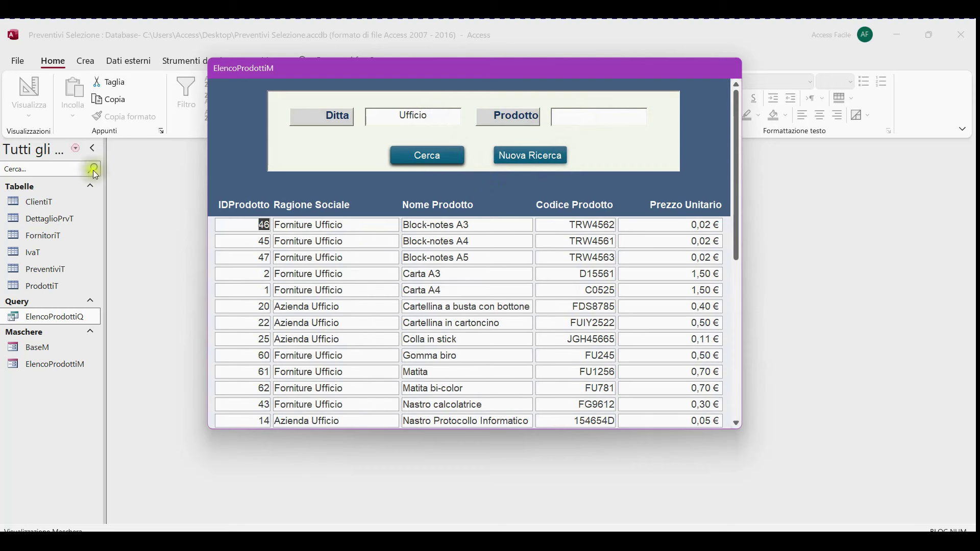
{"action": "scroll", "coordinate": [410, 319], "scroll_direction": "down", "scroll_amount": 1}
{"action": "scroll", "coordinate": [410, 319], "scroll_direction": "down", "scroll_amount": 3}
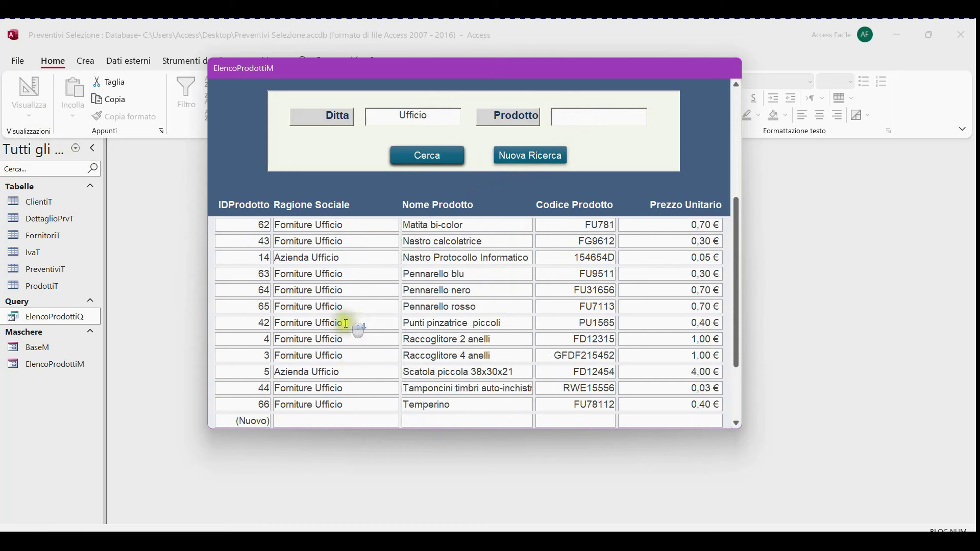
{"action": "scroll", "coordinate": [294, 334], "scroll_direction": "up", "scroll_amount": 4}
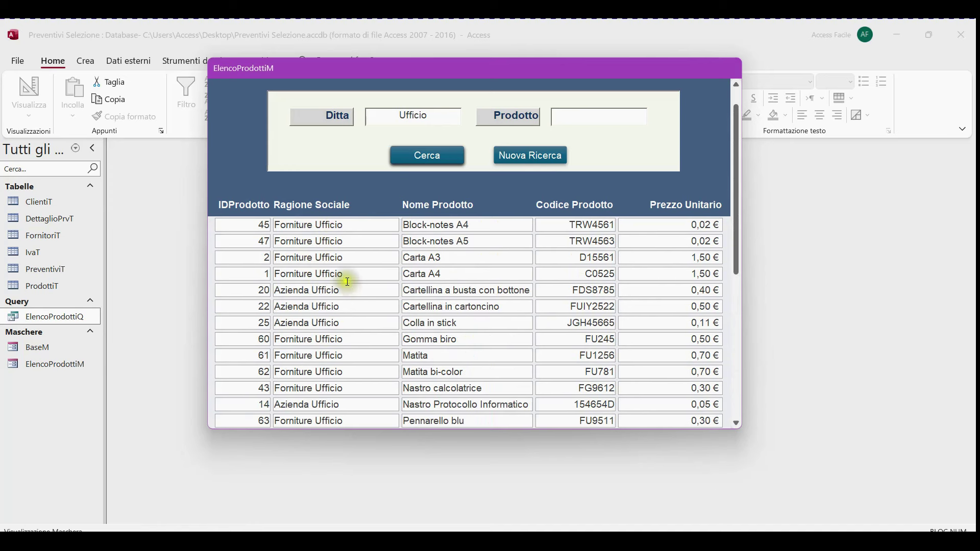
Close the ElencoProdottiM form
{"action": "right_click", "coordinate": [710, 128]}
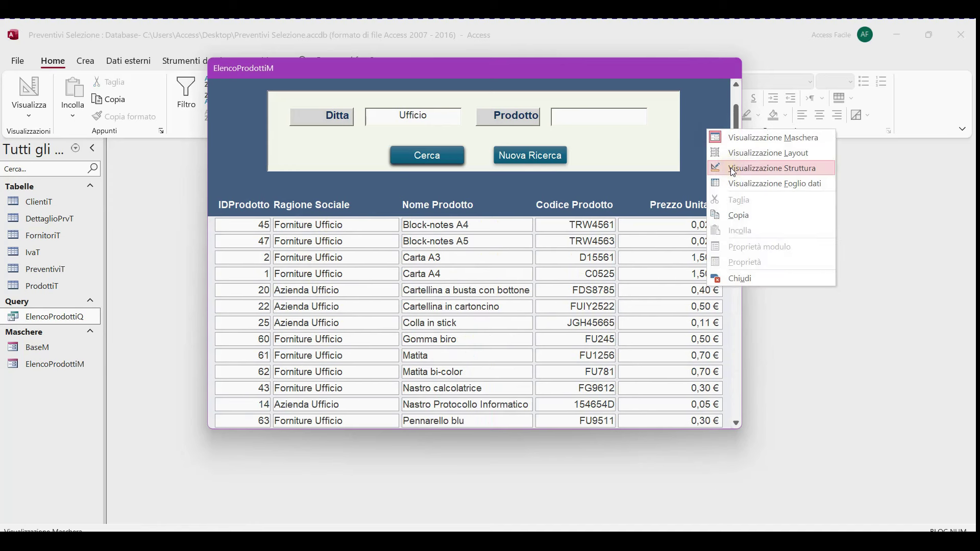
{"action": "left_click", "coordinate": [703, 129]}
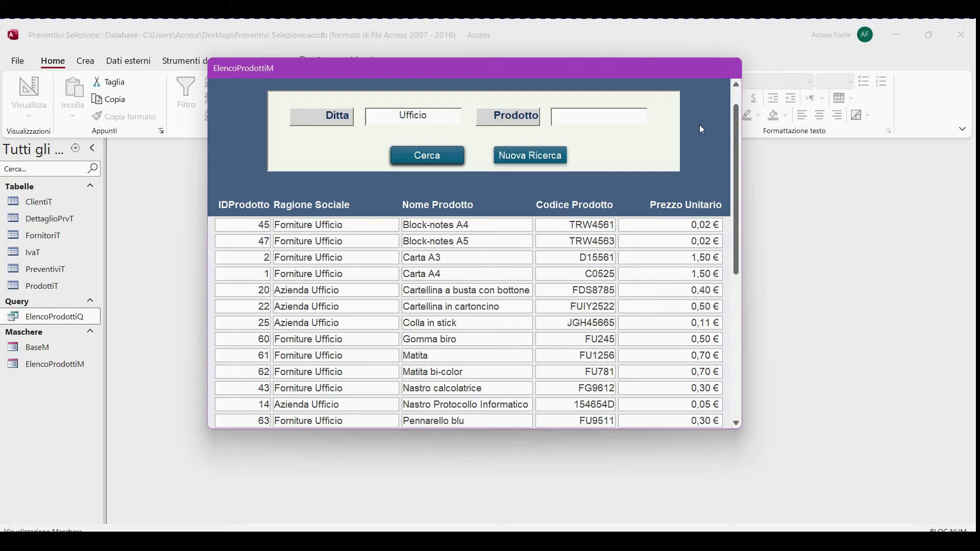
{"action": "left_click", "coordinate": [575, 364]}
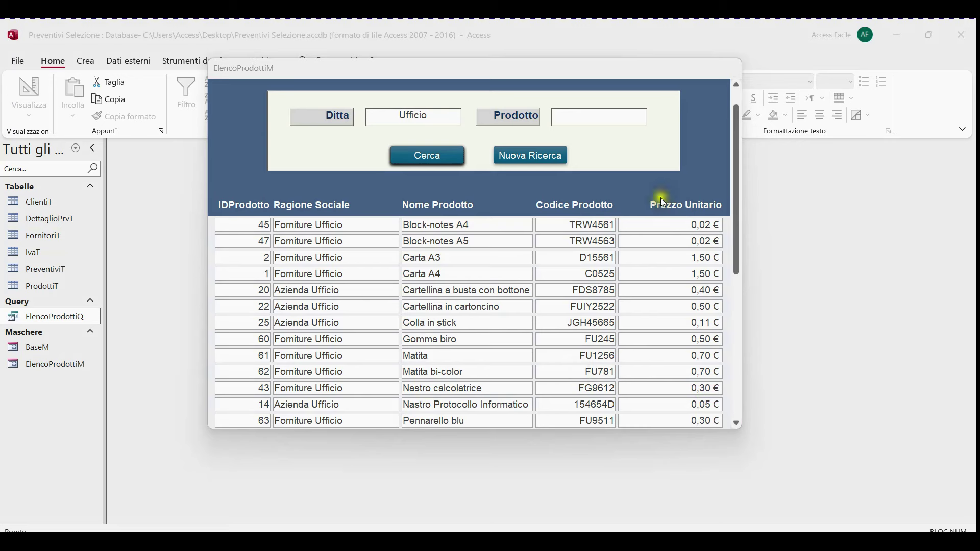
{"action": "right_click", "coordinate": [712, 72]}
{"action": "left_click", "coordinate": [737, 93]}
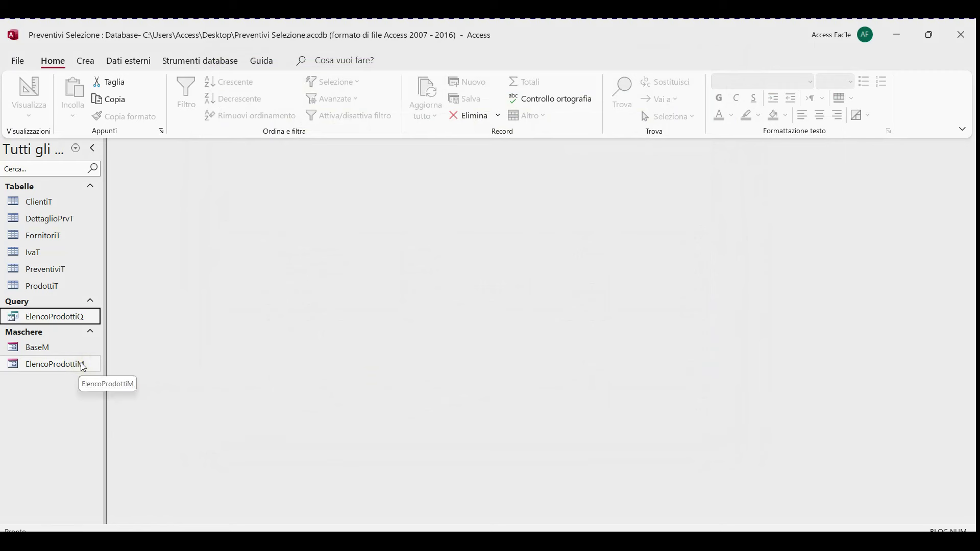
Duplicate the ElencoProdottiM form under the name DettaglioPrvSM
{"action": "left_click", "coordinate": [49, 372]}
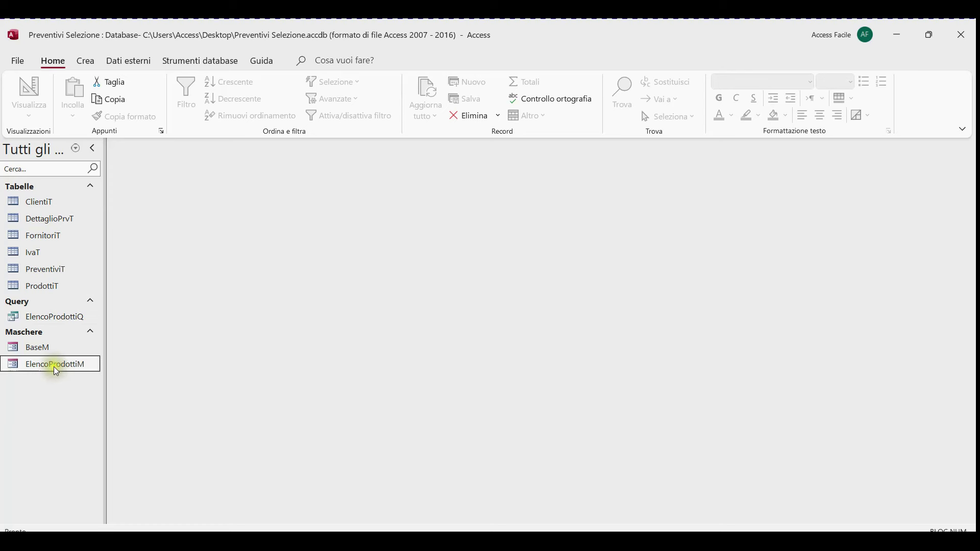
{"action": "key", "text": "ctrl+c"}
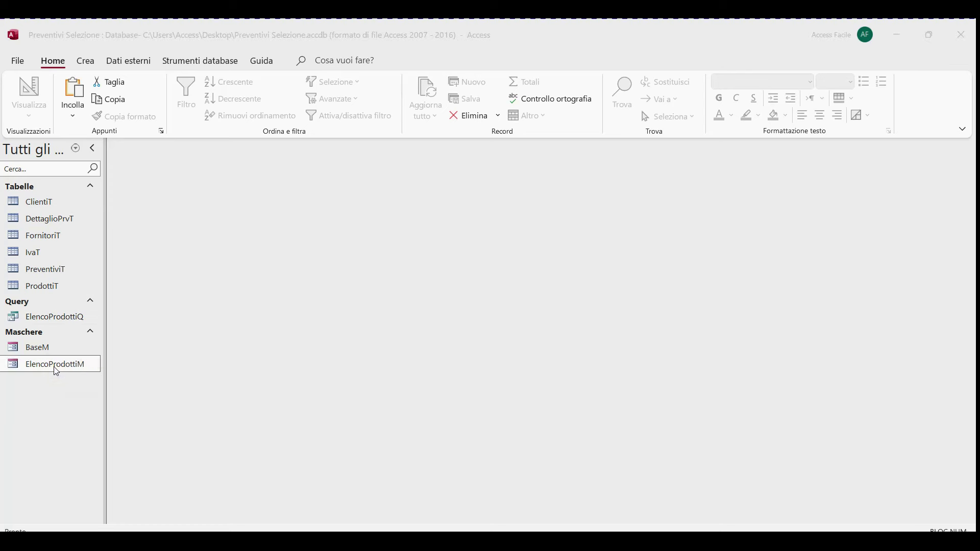
{"action": "key", "text": "ctrl+v"}
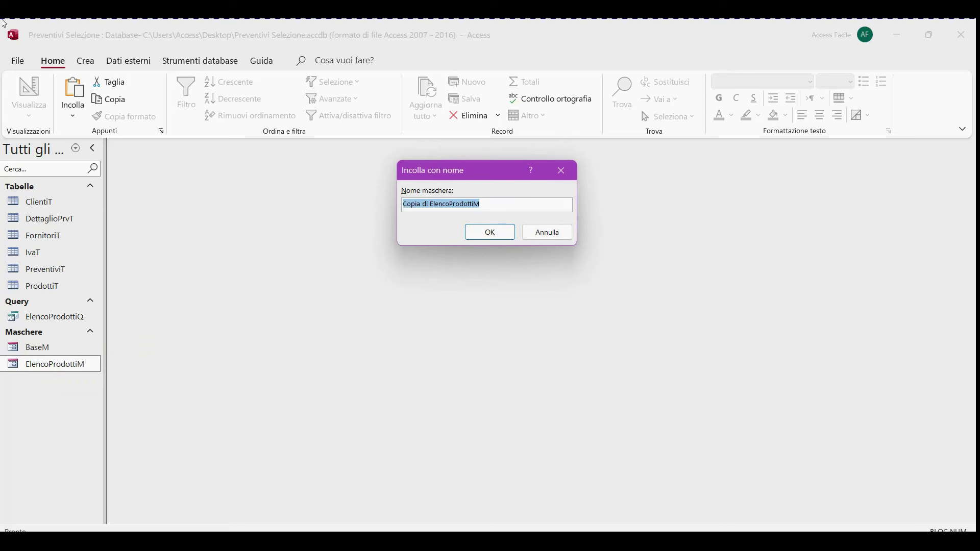
{"action": "type", "text": "DettaglioPrvSM"}
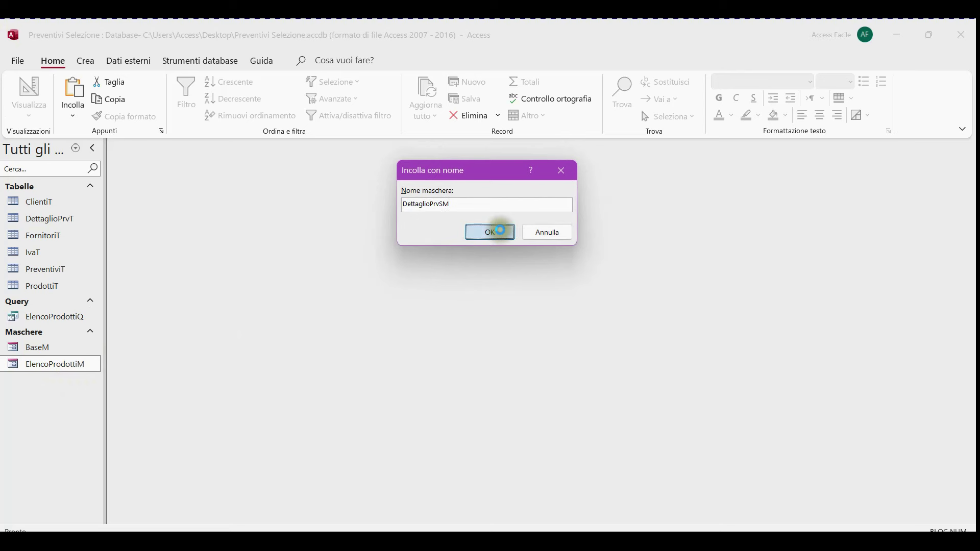
{"action": "left_click", "coordinate": [500, 233]}
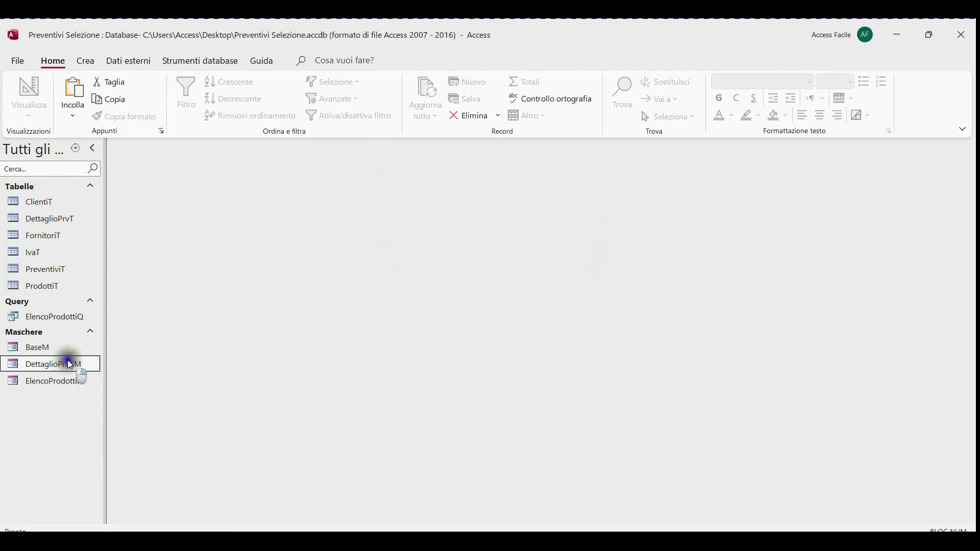
Show DettaglioPrvSM in design view and delete the search box with all its controls from the form header
{"action": "right_click", "coordinate": [70, 364]}
{"action": "left_click", "coordinate": [145, 190]}
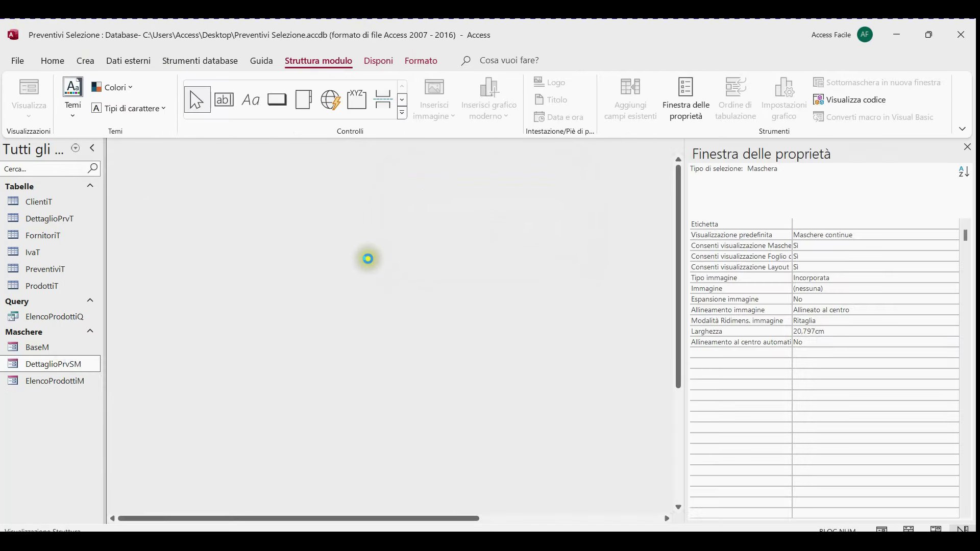
{"action": "left_click_drag", "start_coordinate": [148, 196], "coordinate": [620, 265]}
{"action": "key", "text": "Delete"}
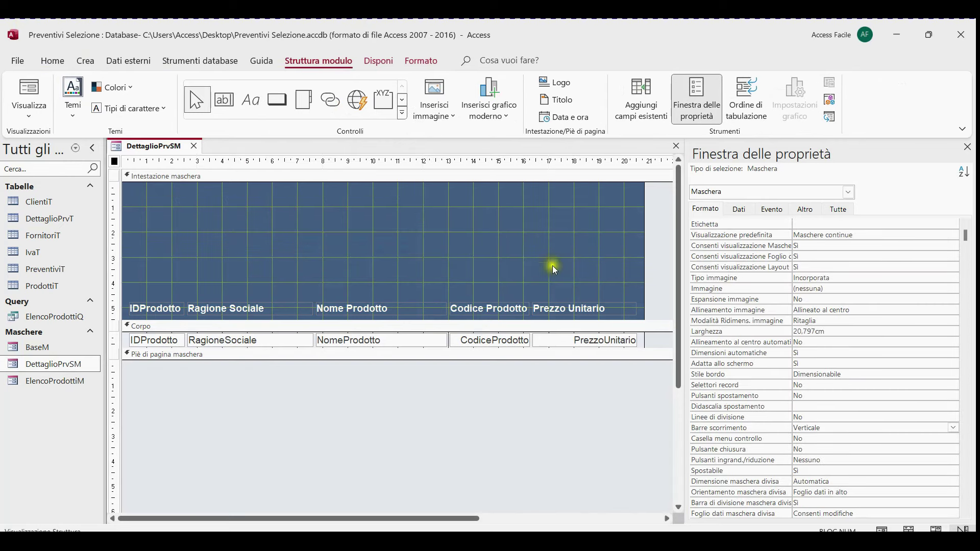
Delete the Ragione Sociale label and field together with their empty layout column
{"action": "left_click", "coordinate": [215, 310]}
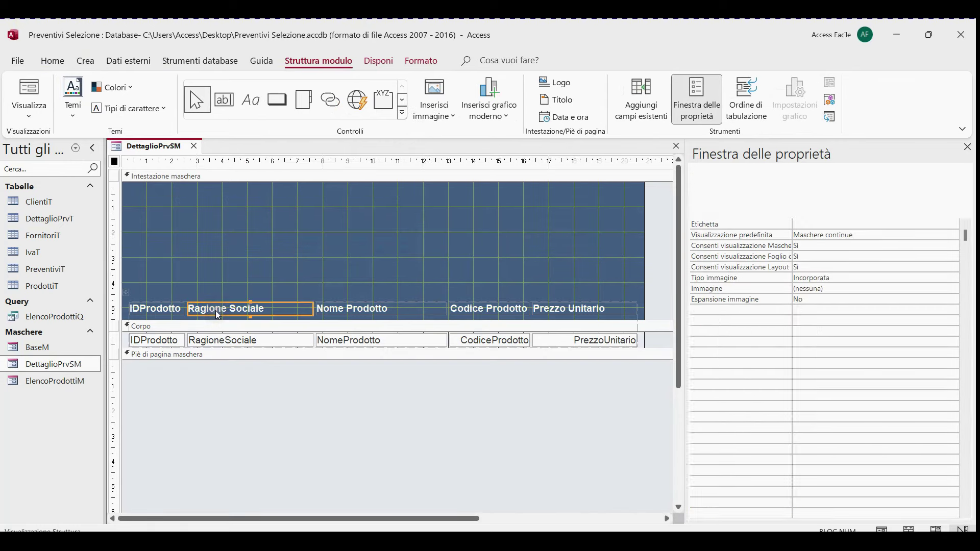
{"action": "key", "text": "Delete"}
{"action": "left_click", "coordinate": [221, 343]}
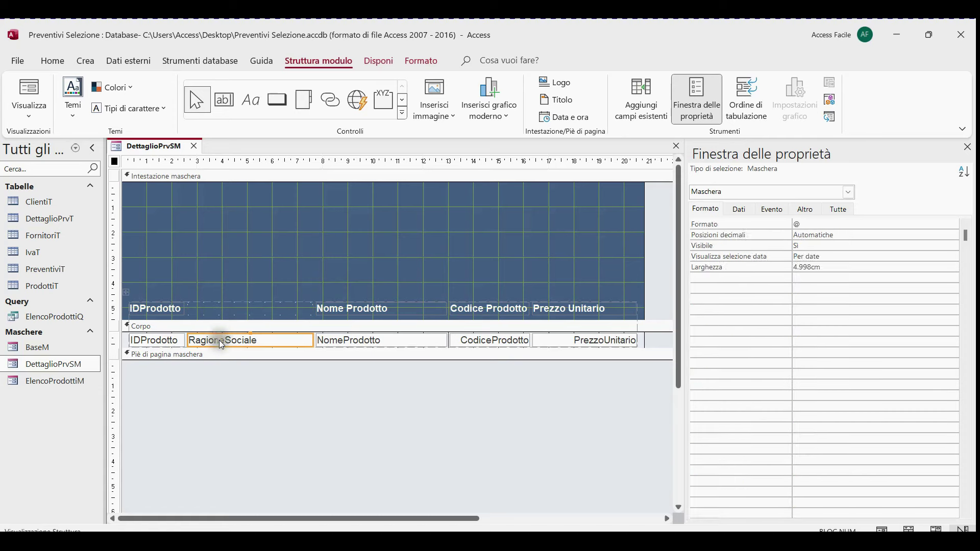
{"action": "key", "text": "Delete"}
{"action": "left_click", "coordinate": [216, 309]}
{"action": "key", "text": "Delete"}
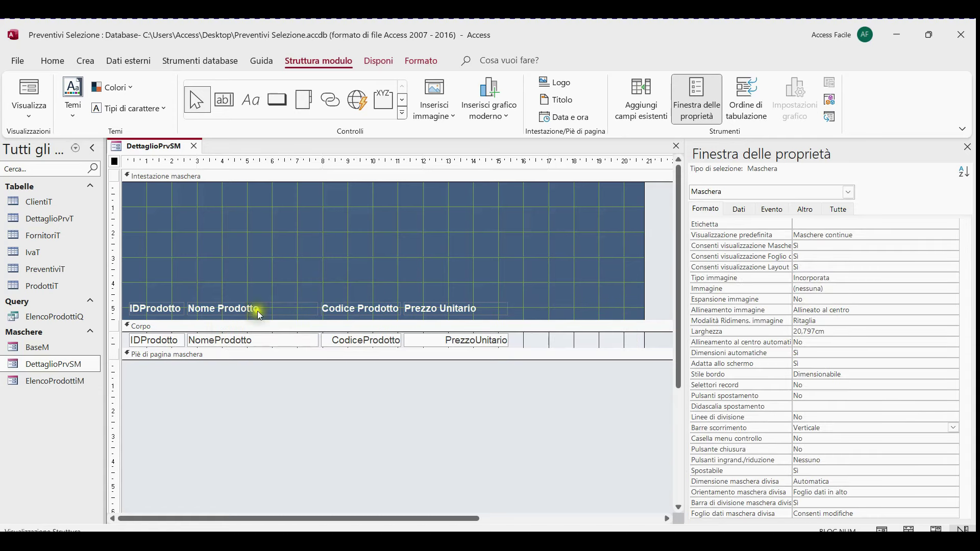
{"action": "left_click", "coordinate": [341, 264]}
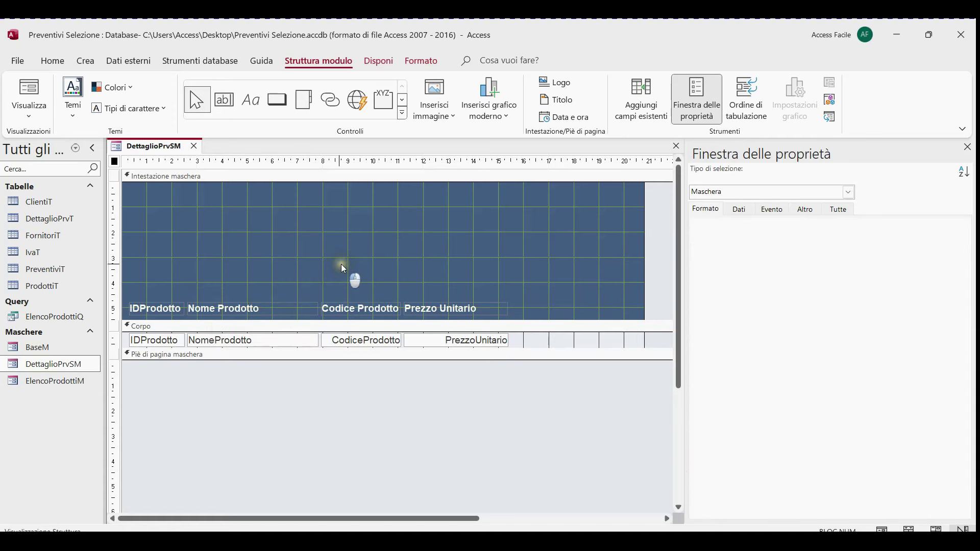
Set the form's record source to the DettaglioPrvT table and display the list of its available fields
{"action": "left_click", "coordinate": [114, 161]}
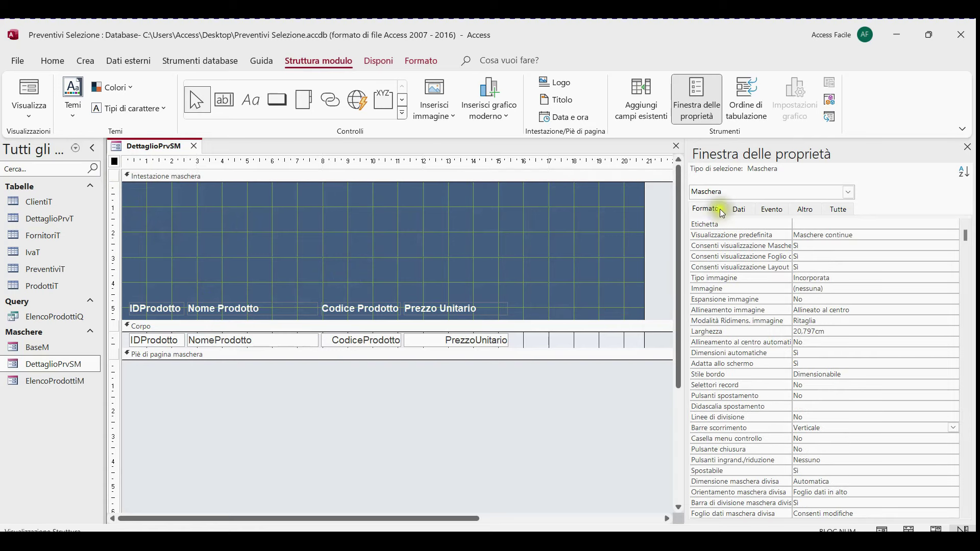
{"action": "left_click", "coordinate": [740, 210]}
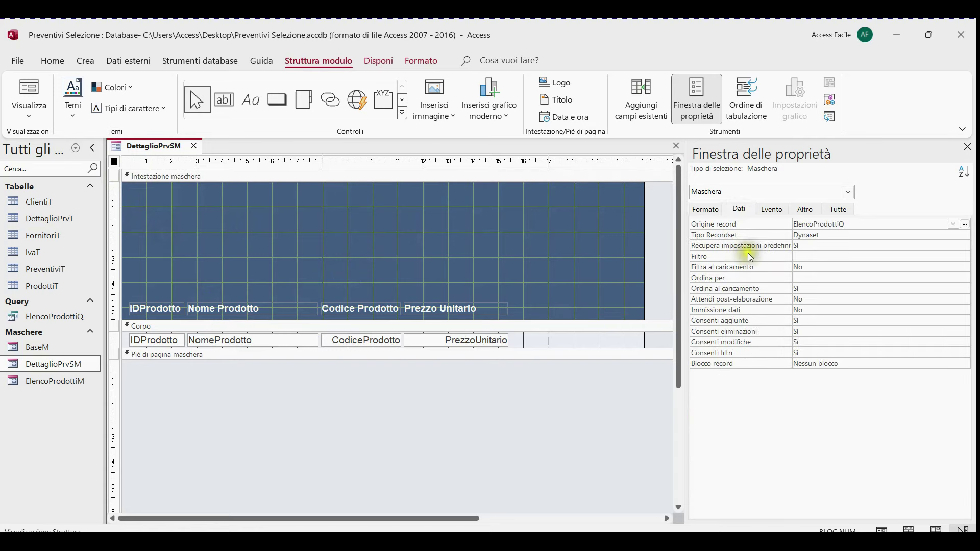
{"action": "left_click", "coordinate": [847, 227]}
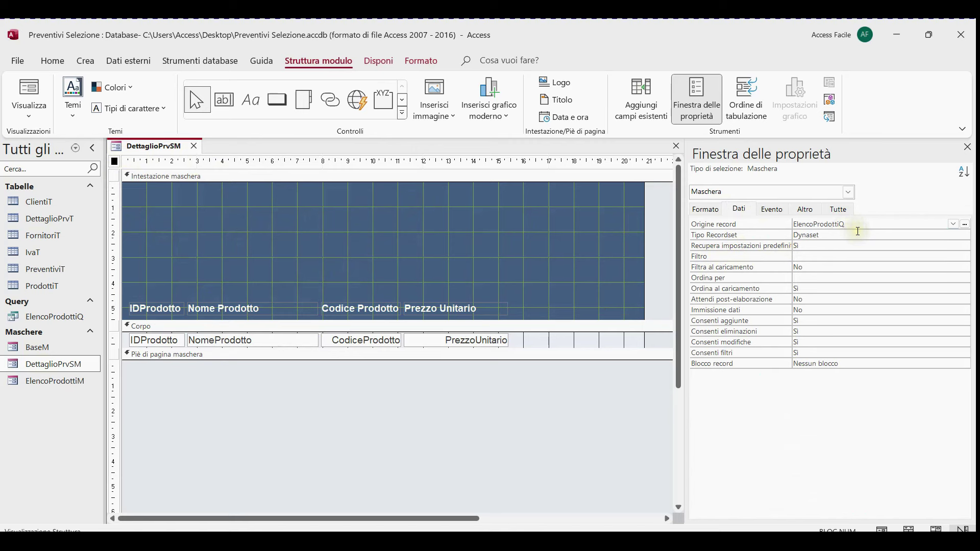
{"action": "left_click", "coordinate": [954, 224]}
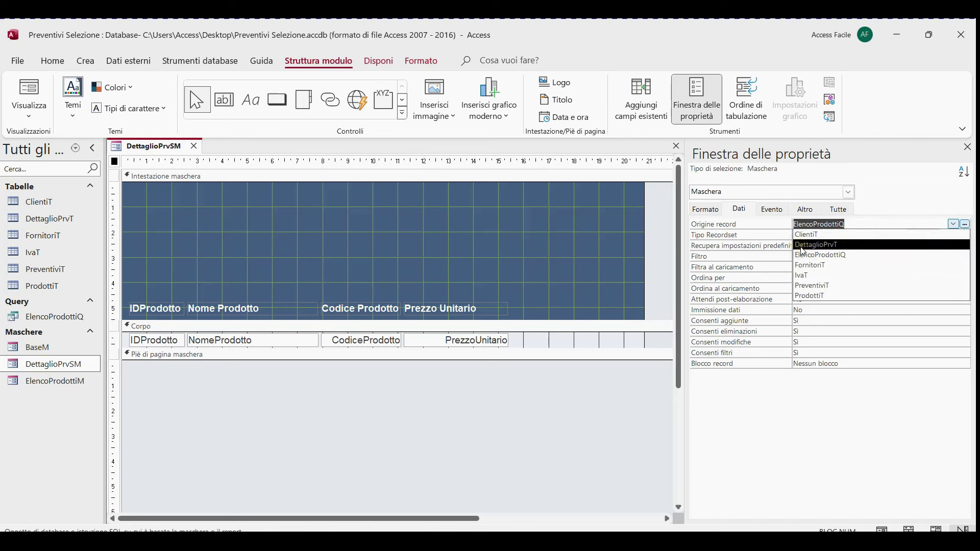
{"action": "left_click", "coordinate": [832, 246]}
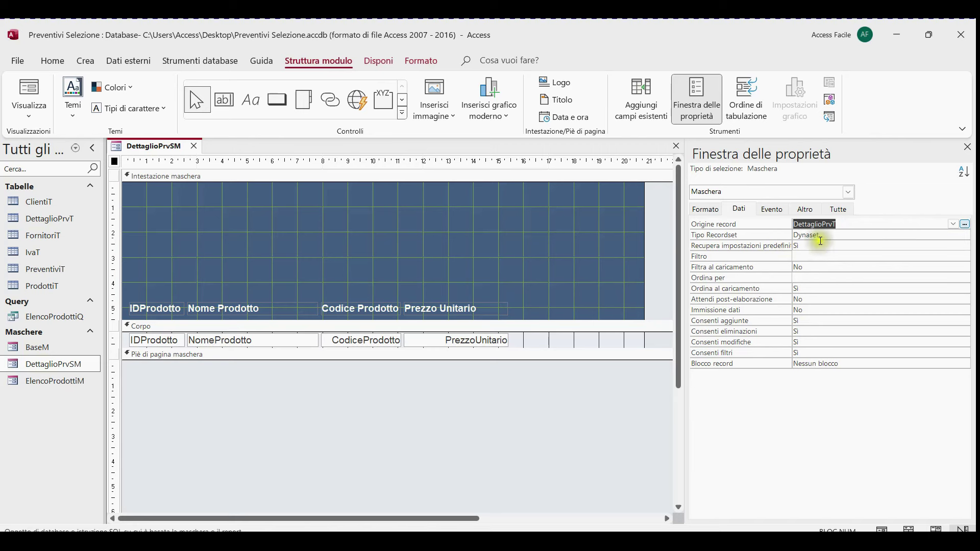
{"action": "left_click", "coordinate": [641, 100]}
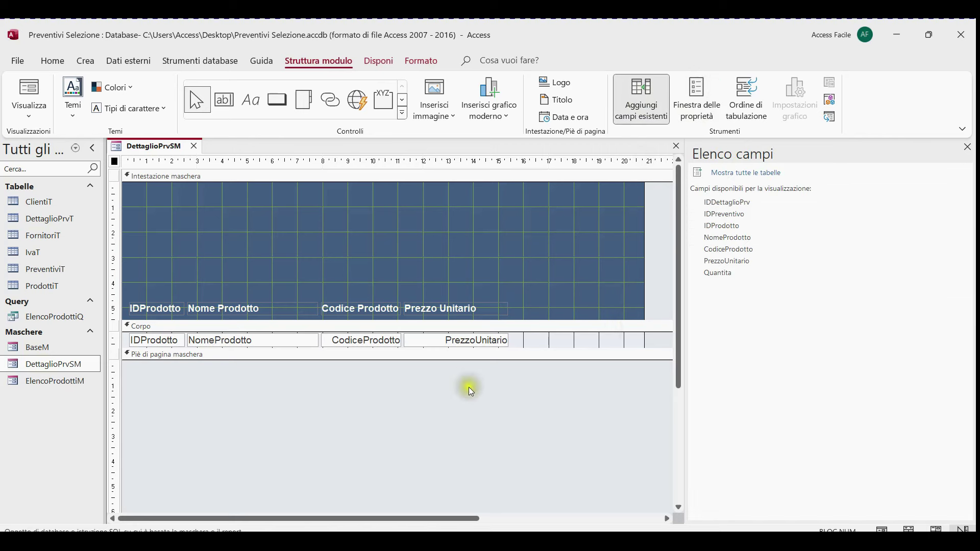
Expand the form footer to about 1.7 cm high and compact the header around its column labels, moved to its upper edge
{"action": "left_click_drag", "start_coordinate": [429, 359], "coordinate": [428, 403]}
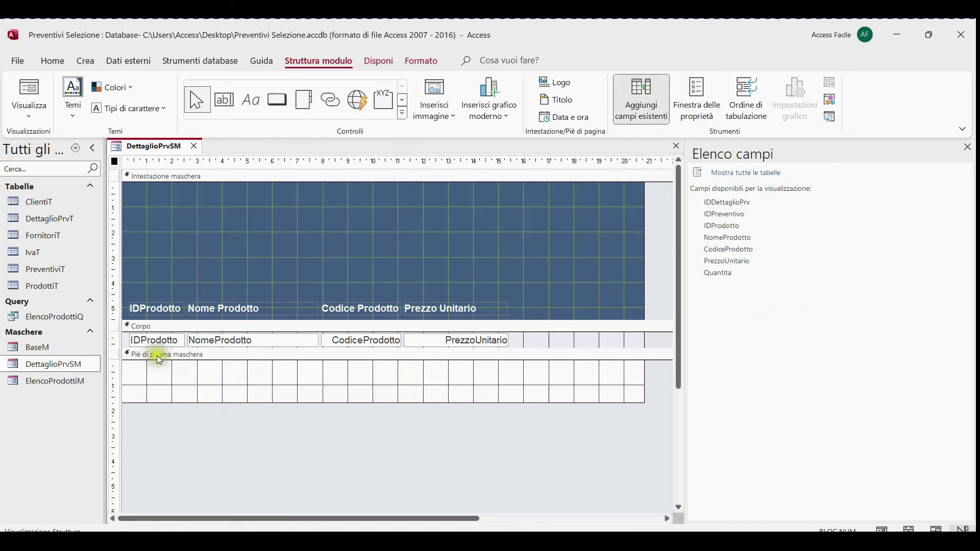
{"action": "left_click", "coordinate": [113, 309]}
{"action": "left_click_drag", "start_coordinate": [231, 316], "coordinate": [244, 190]}
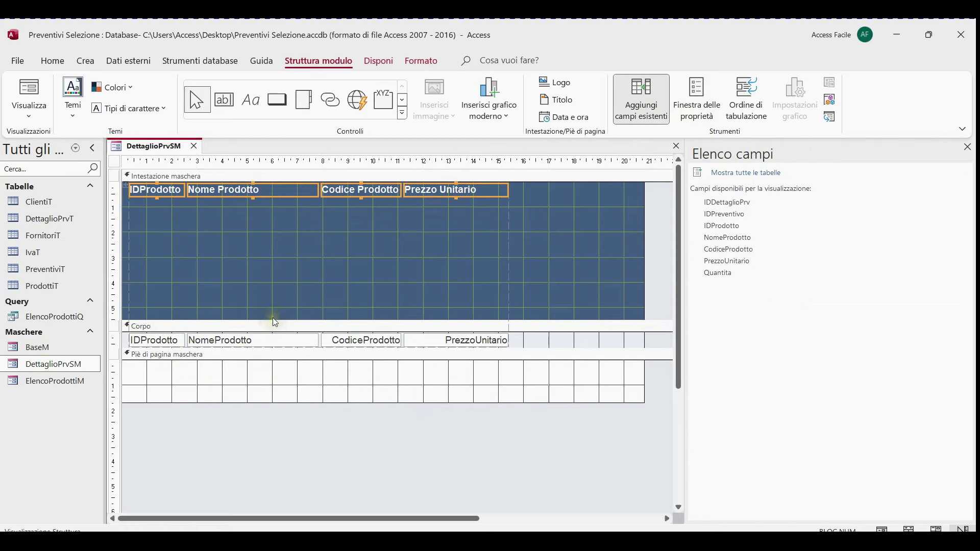
{"action": "left_click_drag", "start_coordinate": [272, 319], "coordinate": [296, 199]}
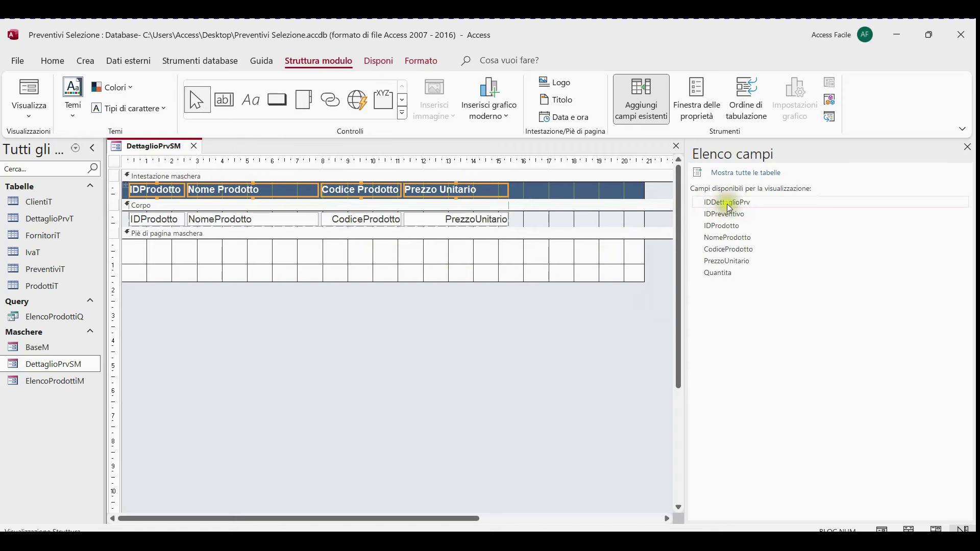
Add the IDDettaglioPrv and IDPreventivo fields to the form footer and left-align them near its upper edge
{"action": "left_click_drag", "start_coordinate": [729, 205], "coordinate": [208, 250]}
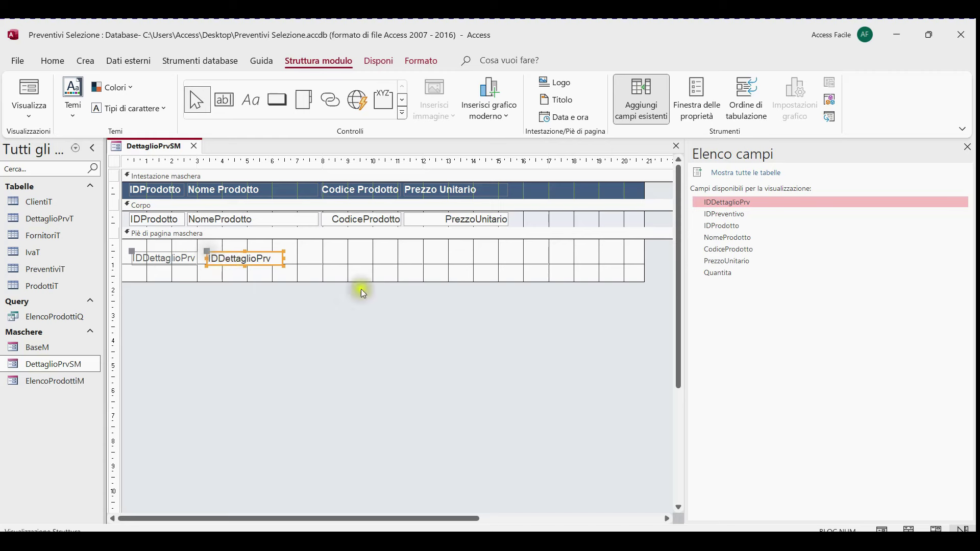
{"action": "left_click_drag", "start_coordinate": [738, 217], "coordinate": [237, 268]}
{"action": "left_click_drag", "start_coordinate": [351, 278], "coordinate": [171, 257]}
{"action": "right_click", "coordinate": [171, 261]}
{"action": "mouse_move", "coordinate": [286, 344]}
{"action": "left_click", "coordinate": [331, 343]}
{"action": "key", "text": "Up"}
{"action": "key", "text": "Up"}
{"action": "key", "text": "Up"}
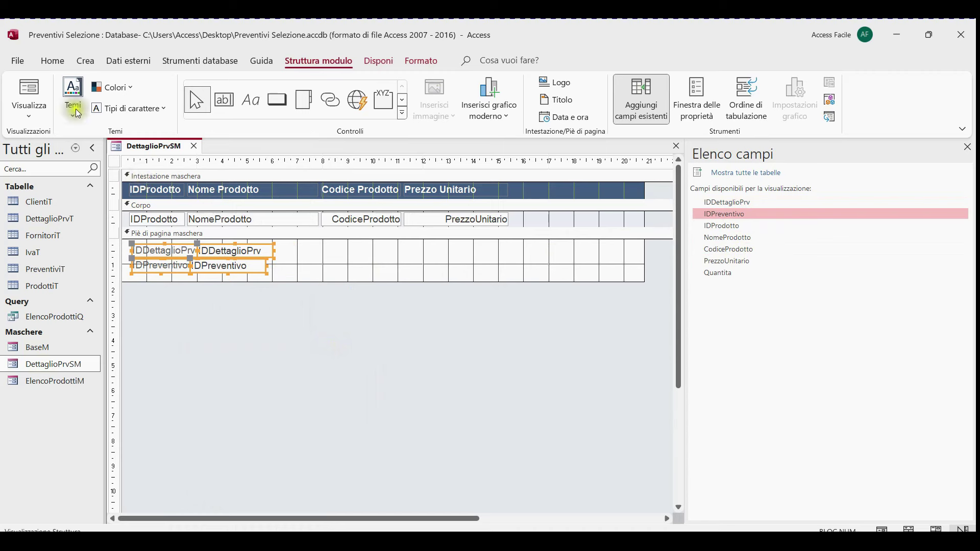
Give both footer fields and their labels a red background and the automatic black text colour
{"action": "left_click", "coordinate": [51, 60]}
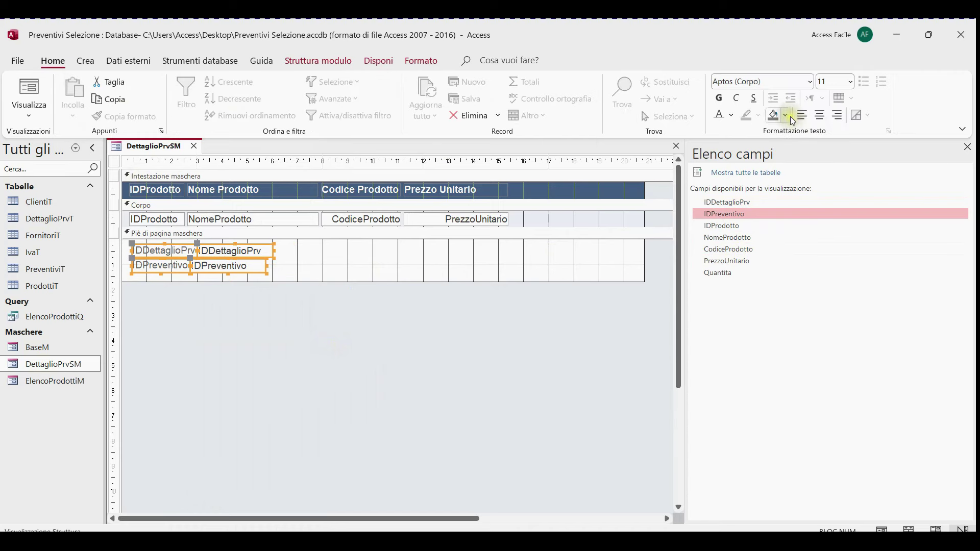
{"action": "left_click", "coordinate": [786, 116]}
{"action": "left_click", "coordinate": [785, 329]}
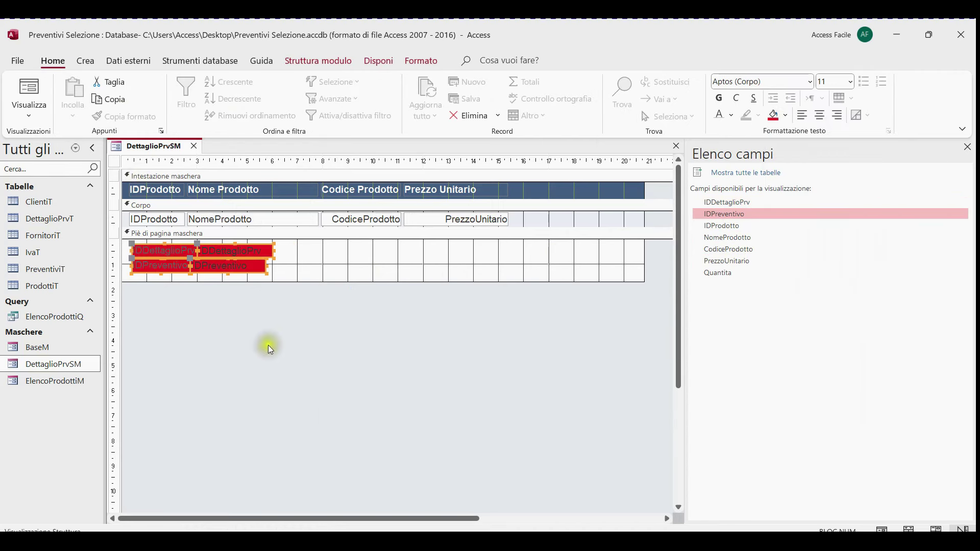
{"action": "left_click", "coordinate": [732, 117]}
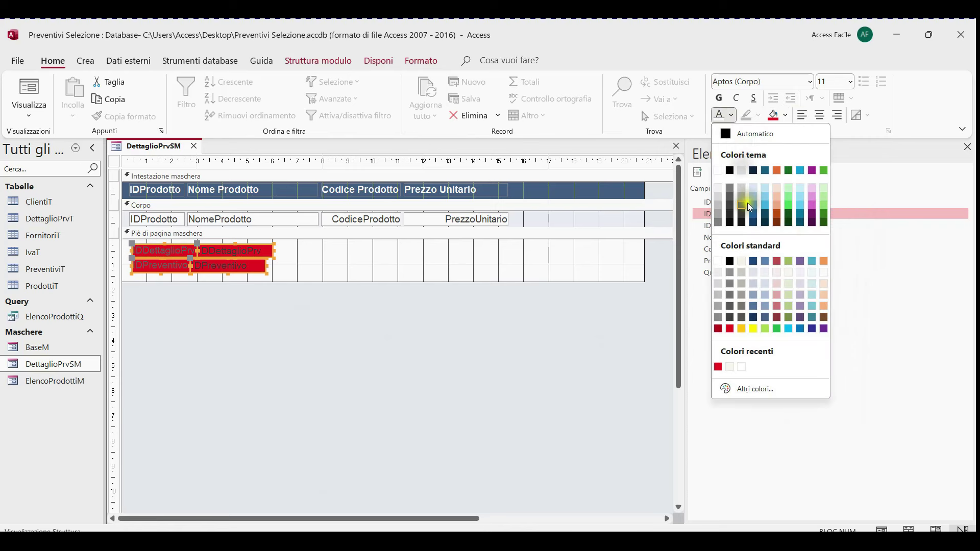
{"action": "left_click", "coordinate": [744, 137]}
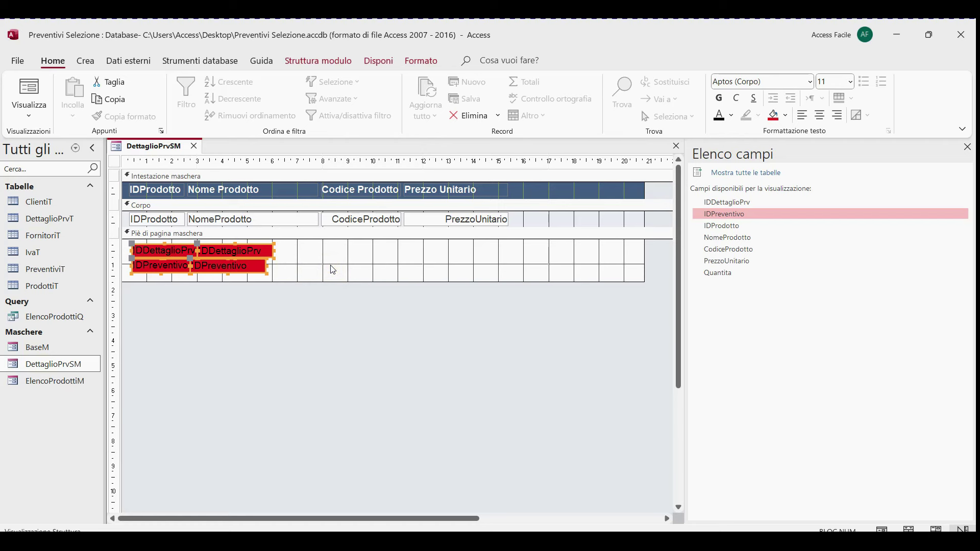
{"action": "left_click", "coordinate": [526, 268]}
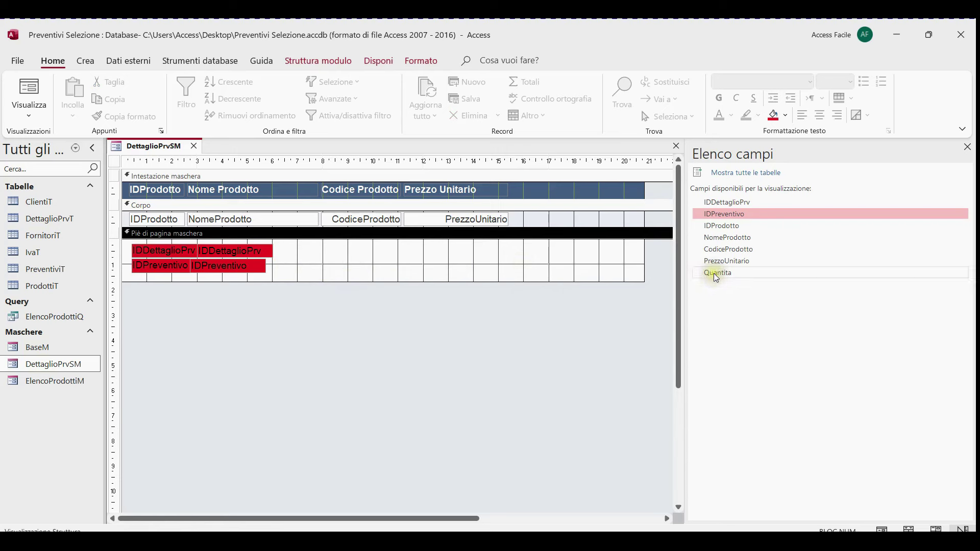
Add the Quantita field as a new column after PrezzoUnitario and narrow it to about 1.8 cm
{"action": "left_click_drag", "start_coordinate": [718, 272], "coordinate": [519, 216]}
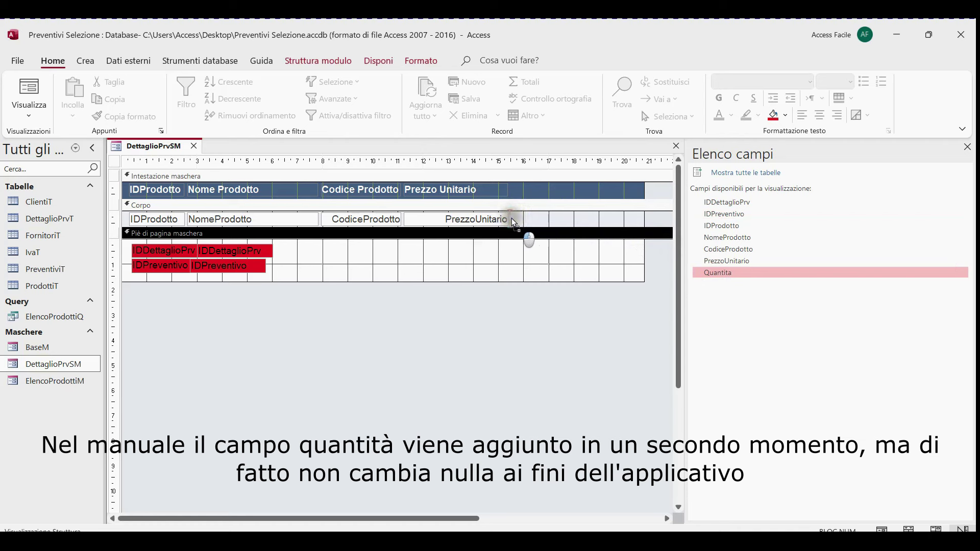
{"action": "left_click_drag", "start_coordinate": [512, 219], "coordinate": [512, 220]}
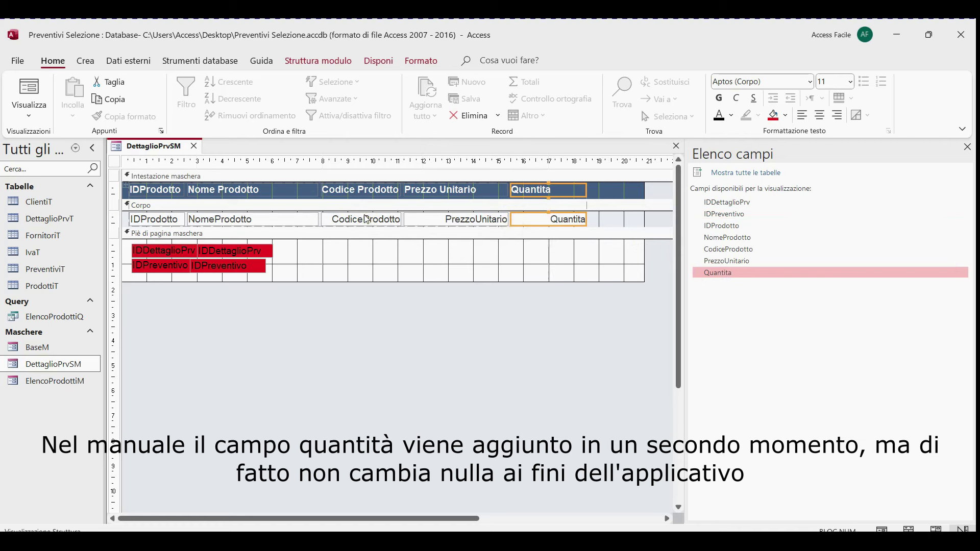
{"action": "left_click", "coordinate": [613, 188]}
{"action": "left_click", "coordinate": [577, 190]}
{"action": "left_click_drag", "start_coordinate": [585, 189], "coordinate": [555, 187]}
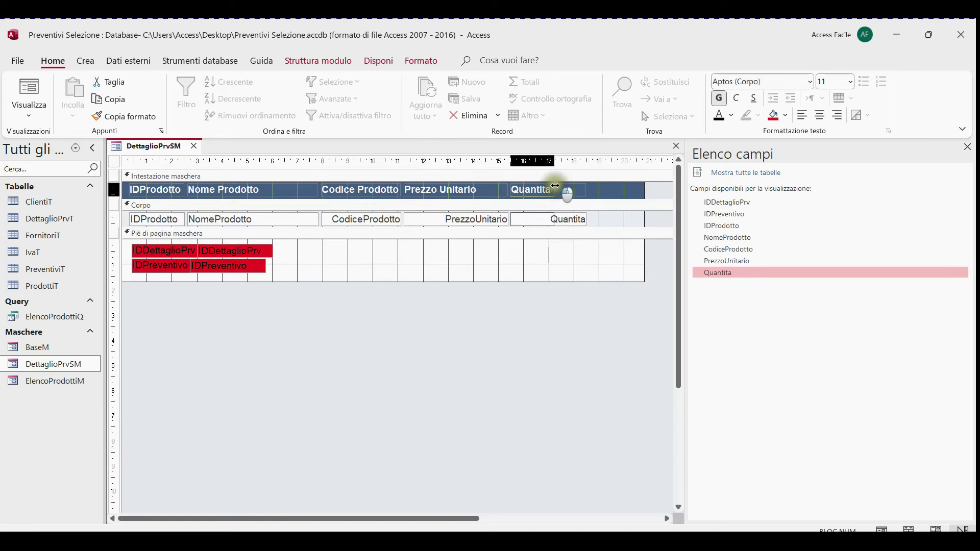
{"action": "left_click", "coordinate": [525, 258]}
{"action": "right_click", "coordinate": [138, 146]}
{"action": "key", "text": "Escape"}
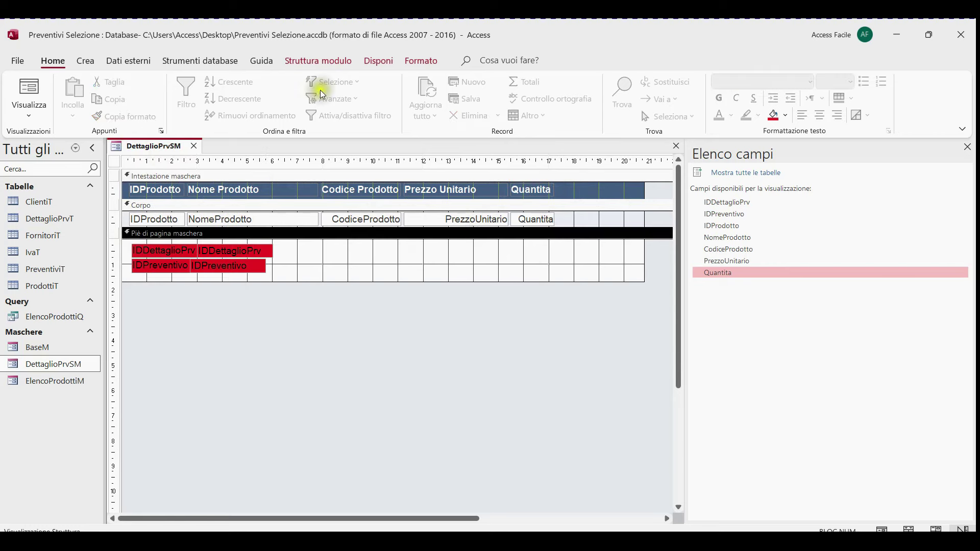
Place a command button near the far end of the detail row and assign it the Elimina record action
{"action": "left_click", "coordinate": [332, 64]}
{"action": "left_click", "coordinate": [277, 99]}
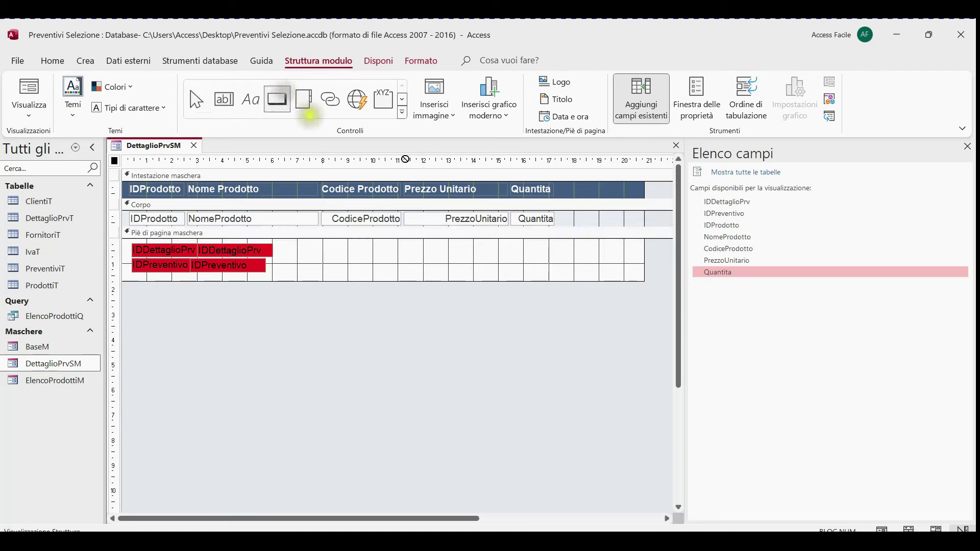
{"action": "left_click_drag", "start_coordinate": [622, 213], "coordinate": [636, 225]}
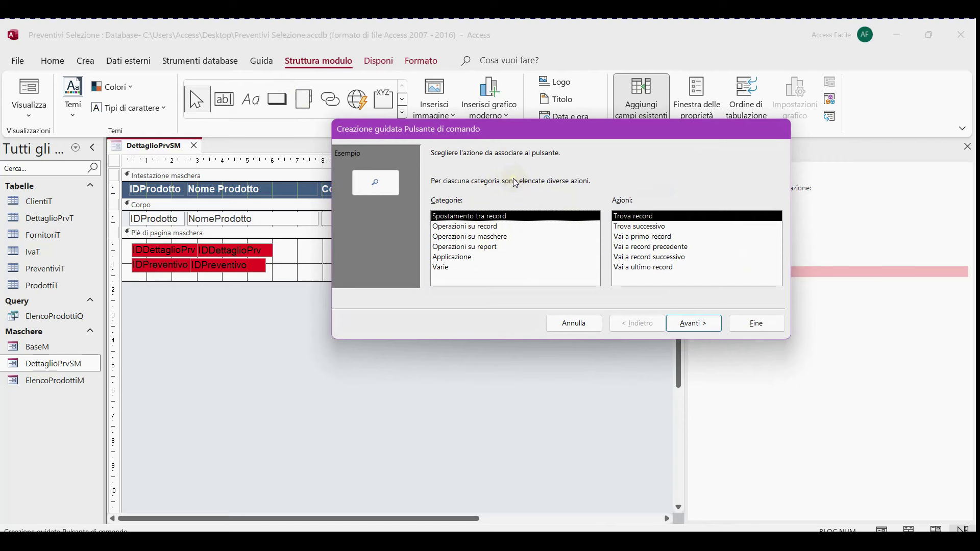
{"action": "left_click", "coordinate": [473, 227]}
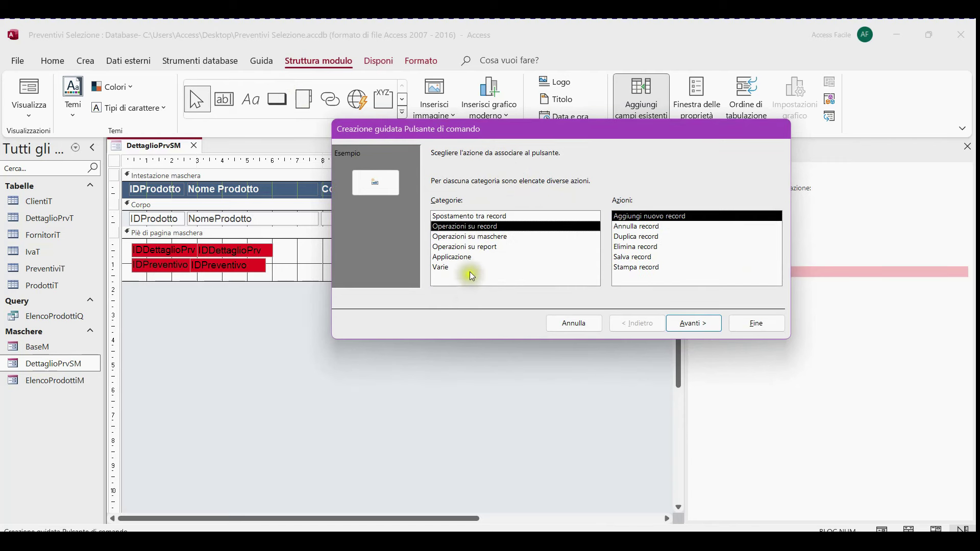
{"action": "left_click", "coordinate": [641, 247]}
{"action": "left_click", "coordinate": [685, 323]}
Use the Bidone picture for the command button and name it EliminaBtn
{"action": "left_click", "coordinate": [524, 222]}
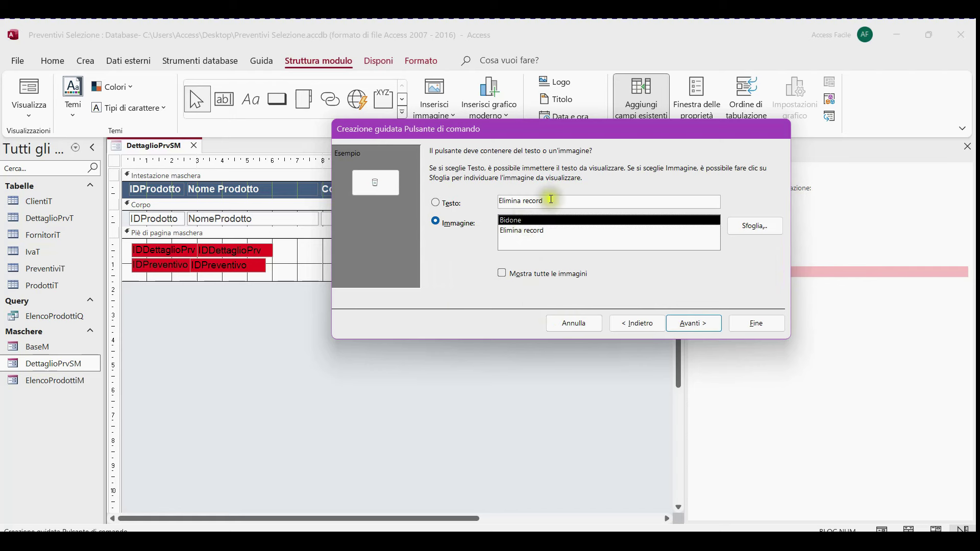
{"action": "left_click", "coordinate": [707, 324]}
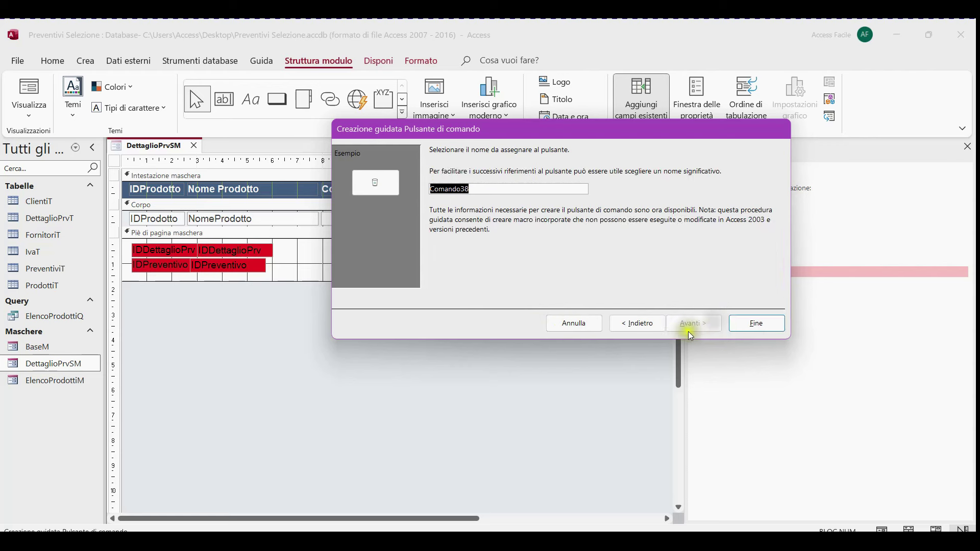
{"action": "type", "text": "EliminaBtn"}
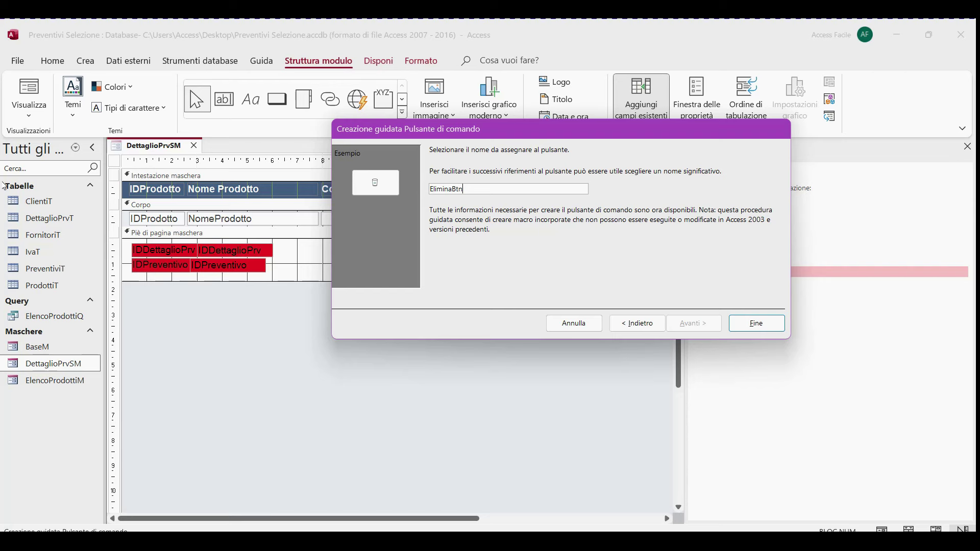
{"action": "left_click", "coordinate": [387, 424]}
{"action": "left_click", "coordinate": [753, 327]}
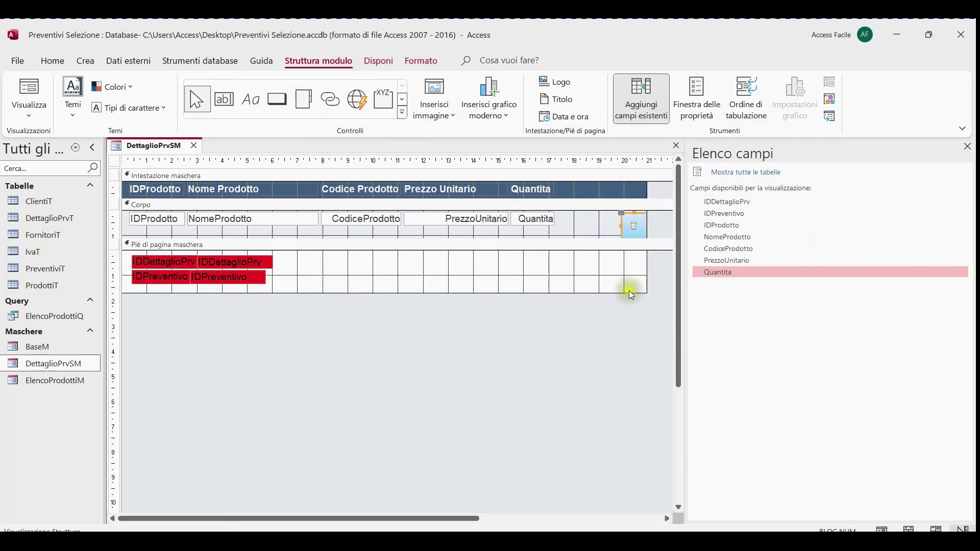
Match the delete button's height to the Quantita field, narrow it to about 0.6 cm and keep it clear of the form's edge
{"action": "left_click", "coordinate": [544, 218]}
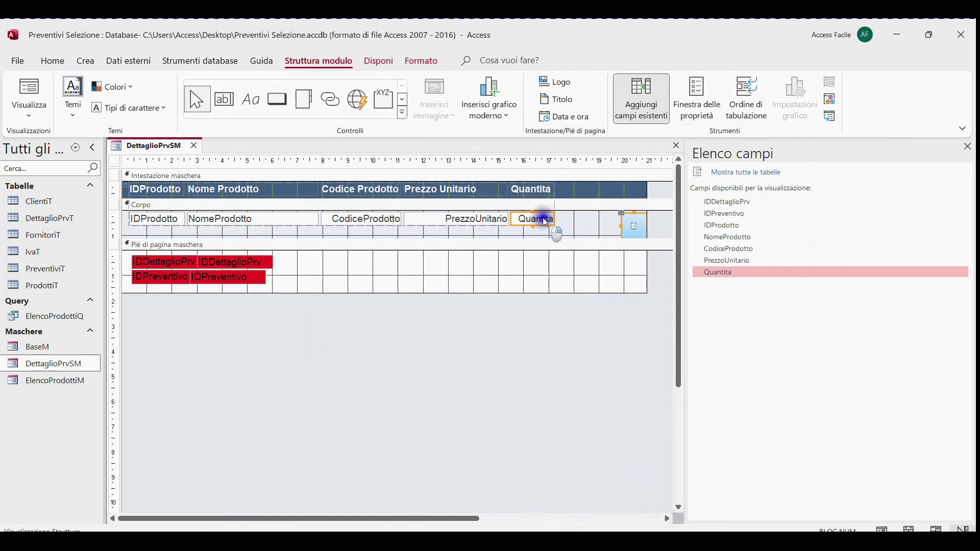
{"action": "right_click", "coordinate": [544, 218]}
{"action": "mouse_move", "coordinate": [624, 360]}
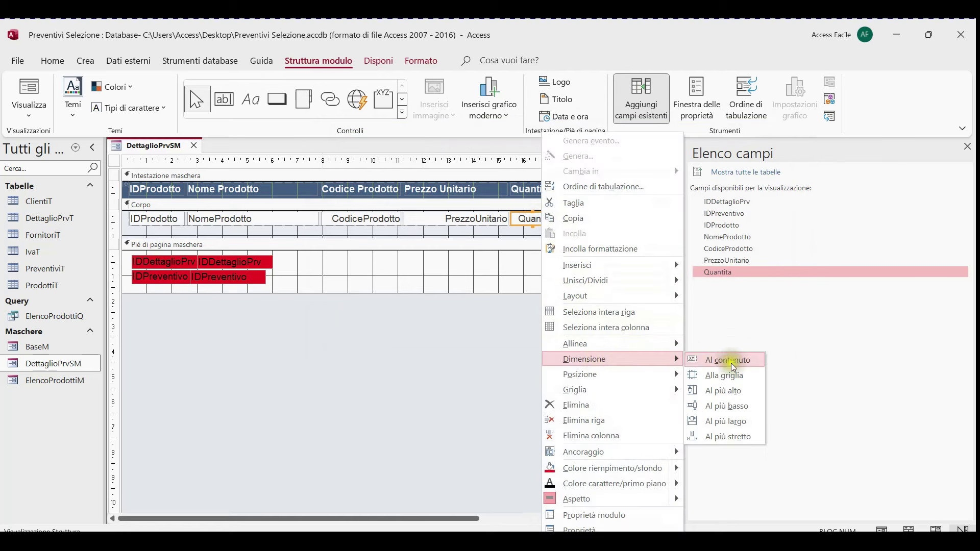
{"action": "left_click", "coordinate": [722, 398]}
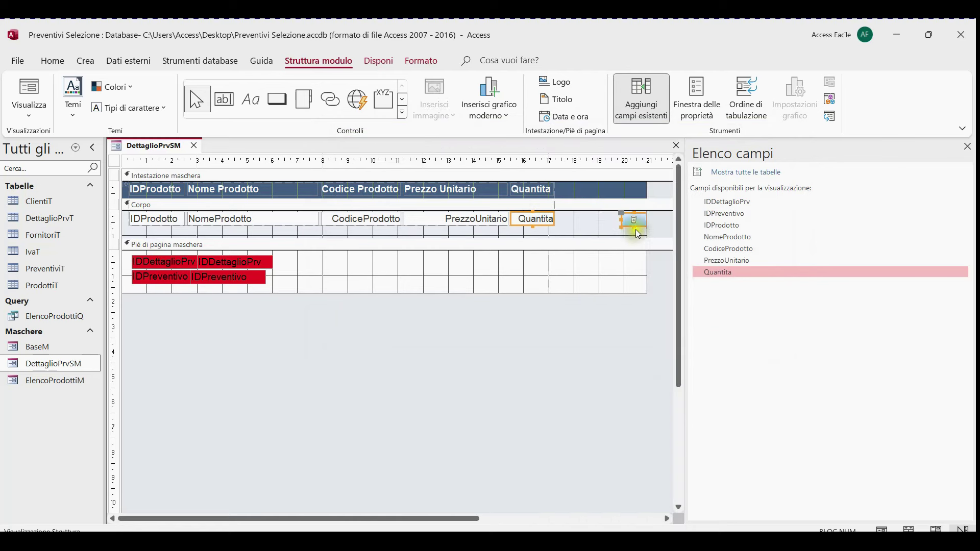
{"action": "left_click", "coordinate": [597, 218]}
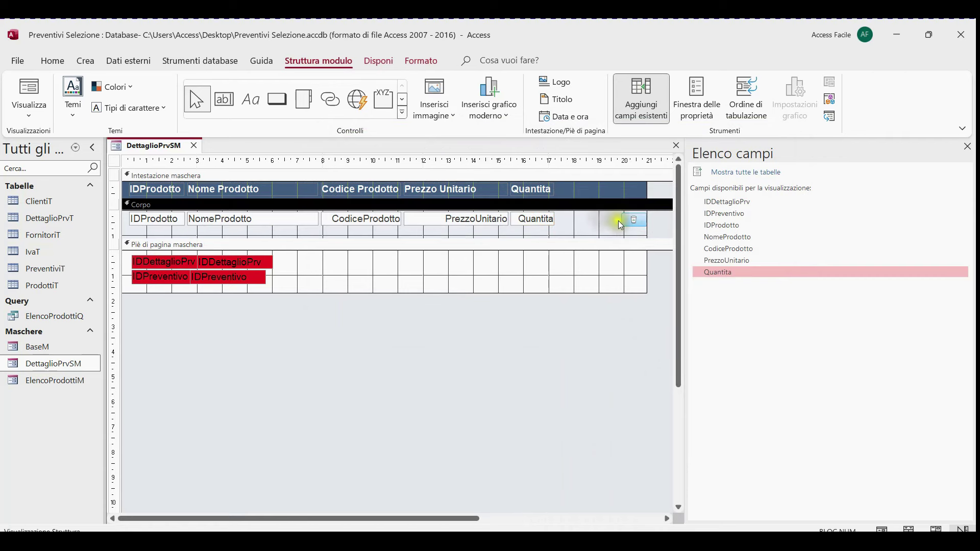
{"action": "scroll", "coordinate": [621, 210], "scroll_direction": "down", "scroll_amount": 1}
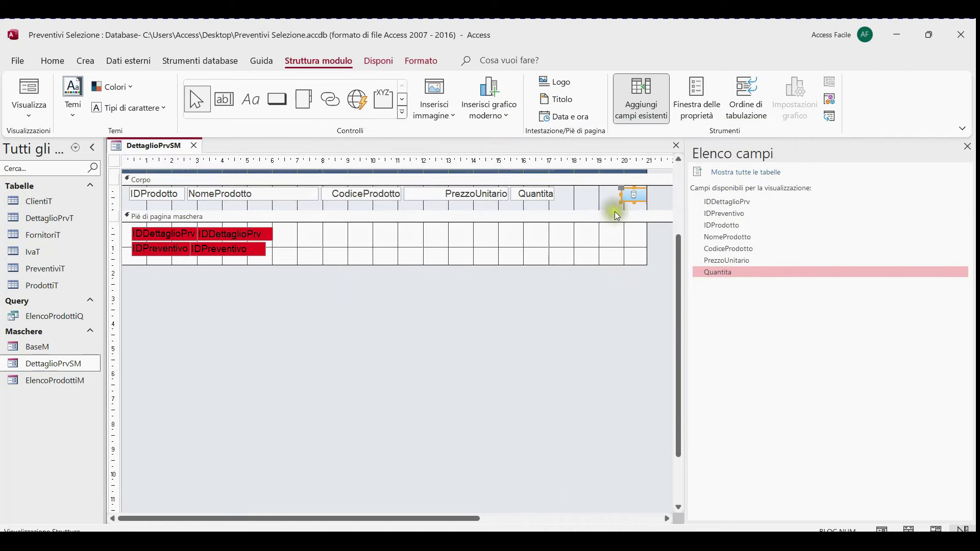
{"action": "scroll", "coordinate": [588, 296], "scroll_direction": "up", "scroll_amount": 1}
{"action": "mouse_move", "coordinate": [630, 219]}
{"action": "left_mouse_down"}
{"action": "mouse_move", "coordinate": [619, 218]}
{"action": "mouse_move", "coordinate": [639, 223]}
{"action": "left_mouse_up"}
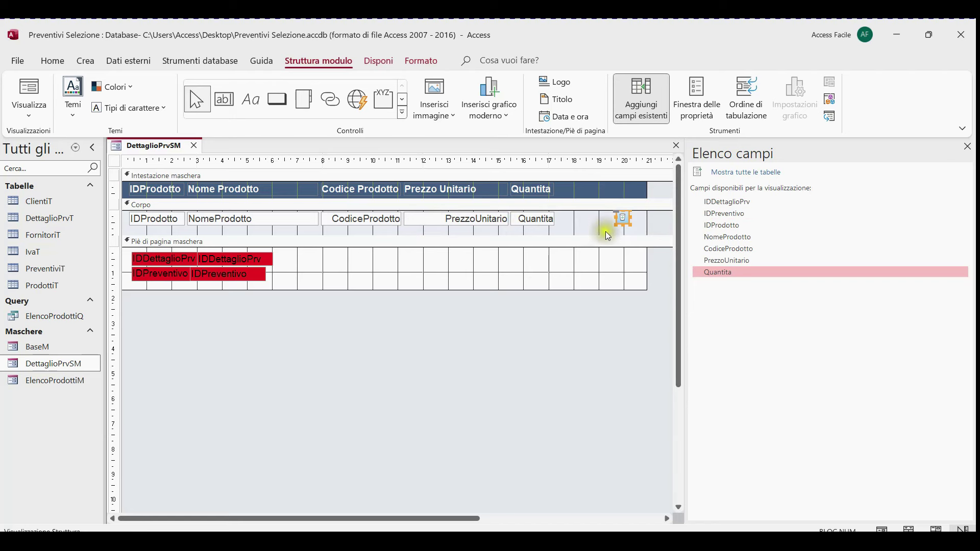
Set the EliminaBtn button's hover pointer to Mano collegamento ipertestuale
{"action": "left_click", "coordinate": [699, 110]}
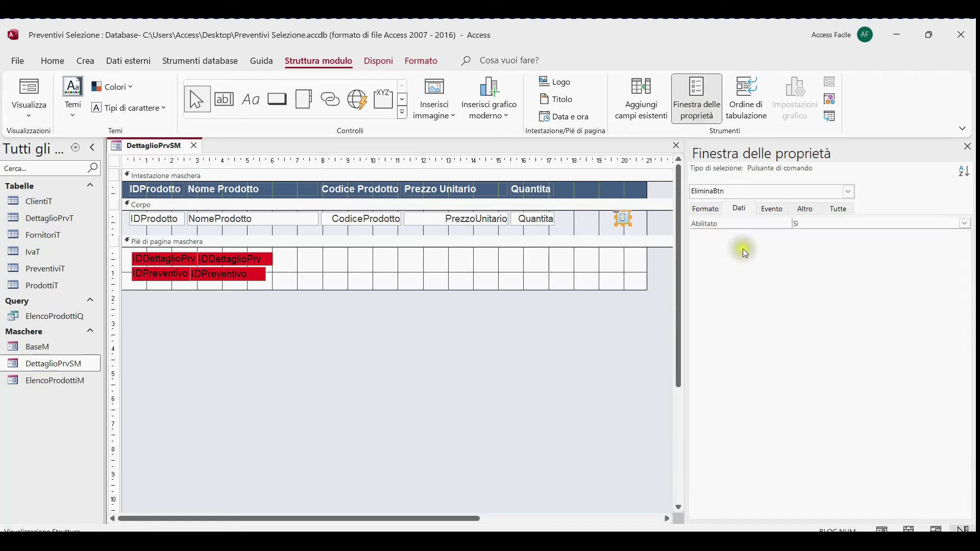
{"action": "left_click", "coordinate": [803, 211]}
{"action": "left_click", "coordinate": [963, 236]}
{"action": "left_click", "coordinate": [964, 235]}
{"action": "left_click", "coordinate": [950, 256]}
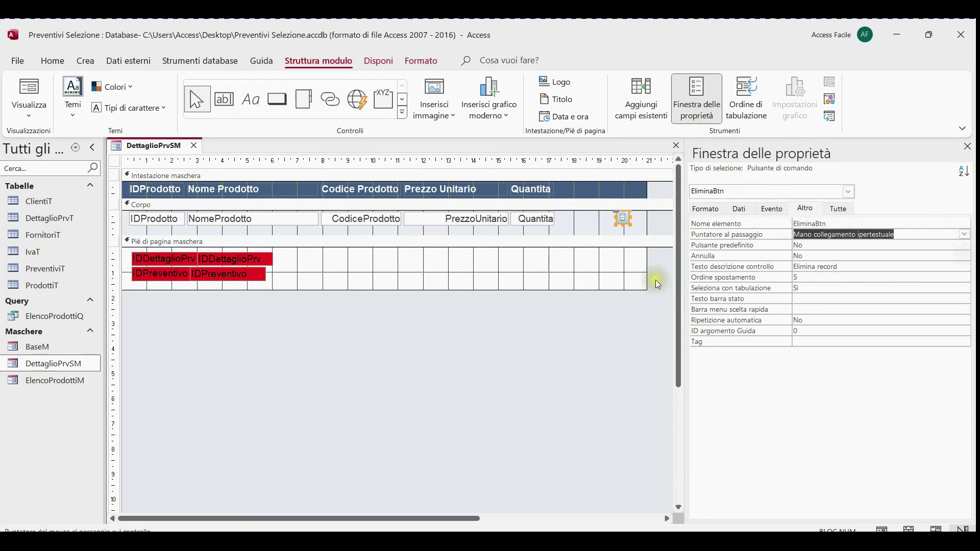
{"action": "left_click", "coordinate": [571, 282]}
Review the DettaglioPrvSM layout in Form view and close the form
{"action": "right_click", "coordinate": [148, 147]}
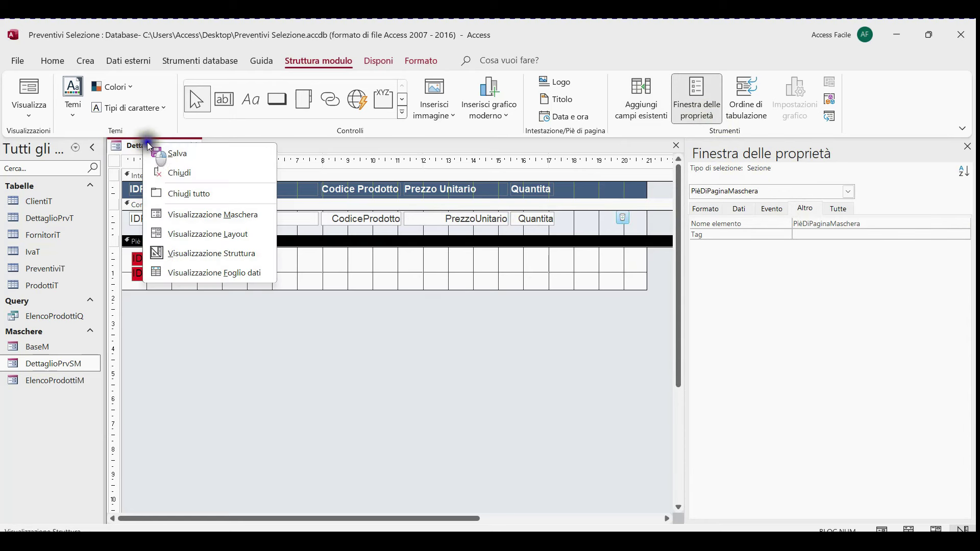
{"action": "left_click", "coordinate": [246, 224]}
{"action": "left_click_drag", "start_coordinate": [373, 164], "coordinate": [420, 85]}
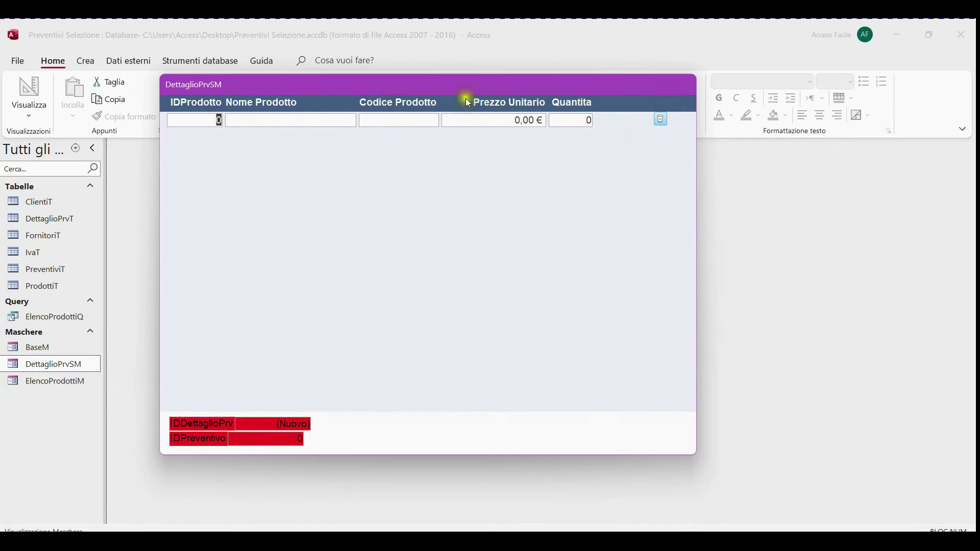
{"action": "right_click", "coordinate": [464, 80]}
{"action": "left_click", "coordinate": [492, 109]}
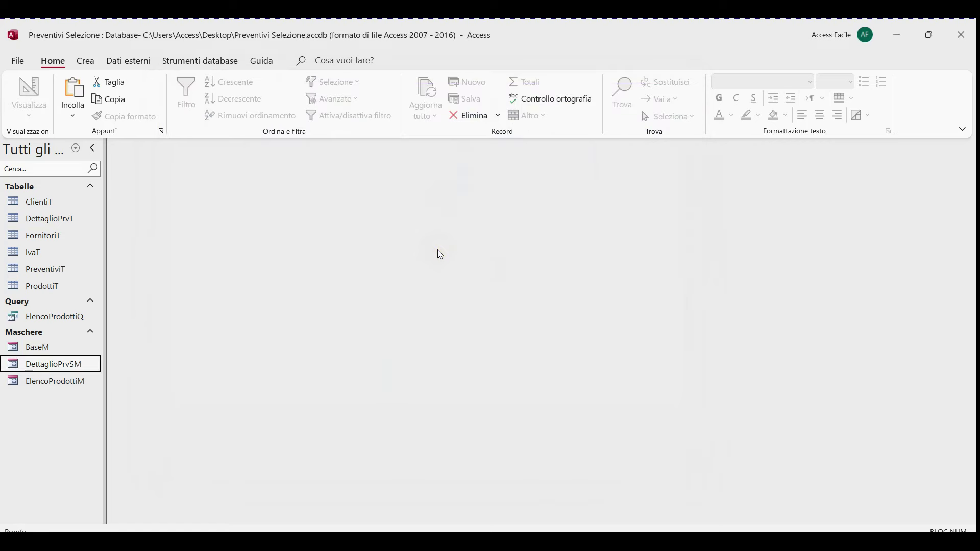
Duplicate the BaseM form as PreventivoM and open the copy in Design view
{"action": "left_click", "coordinate": [50, 348]}
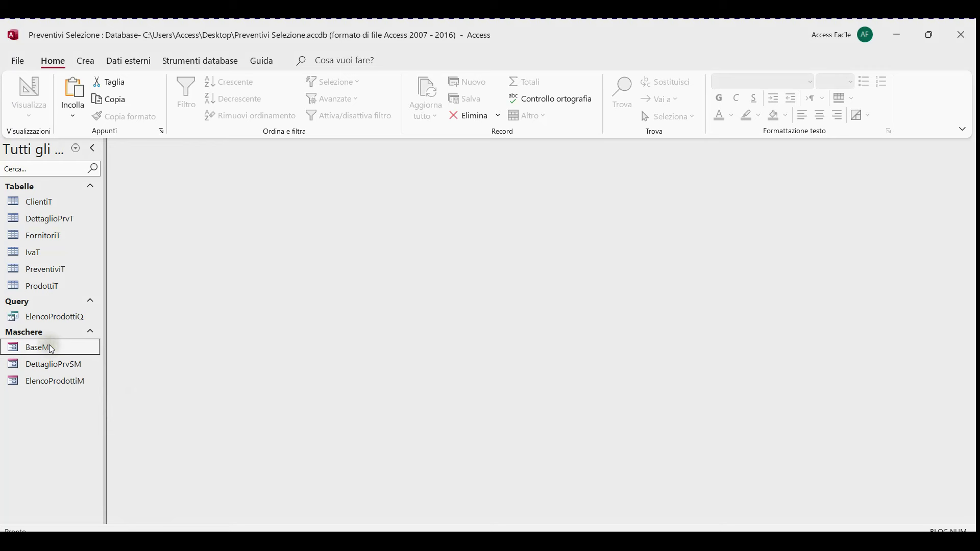
{"action": "key", "text": "ctrl+v"}
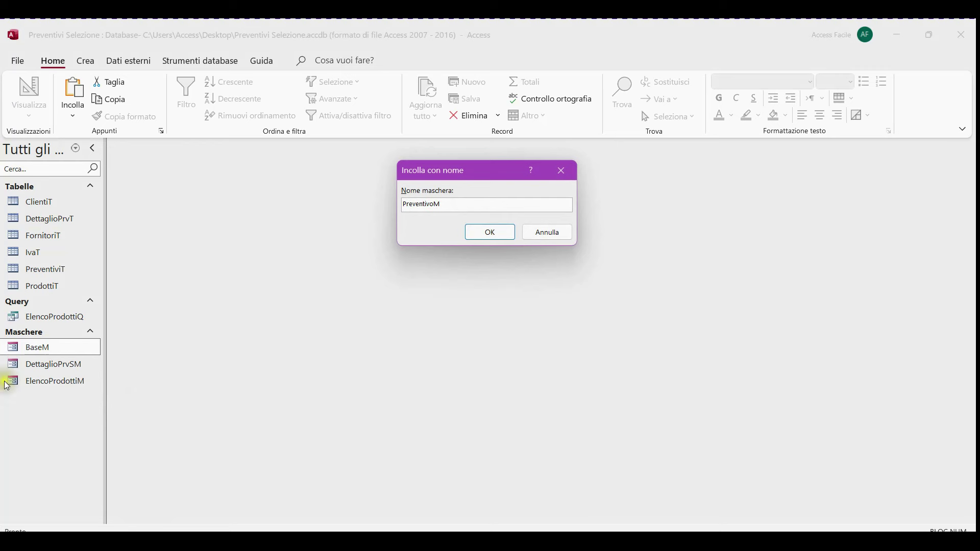
{"action": "left_click", "coordinate": [487, 233]}
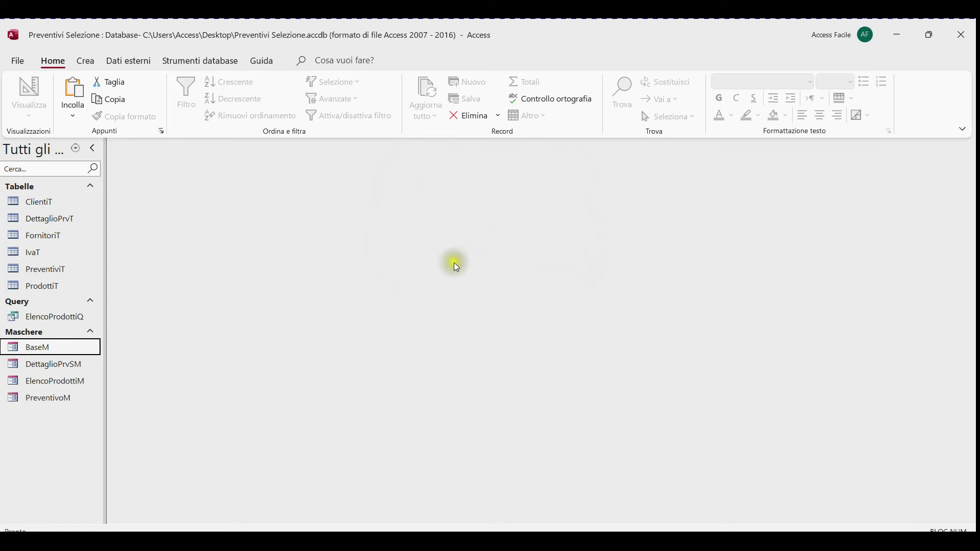
{"action": "right_click", "coordinate": [53, 411]}
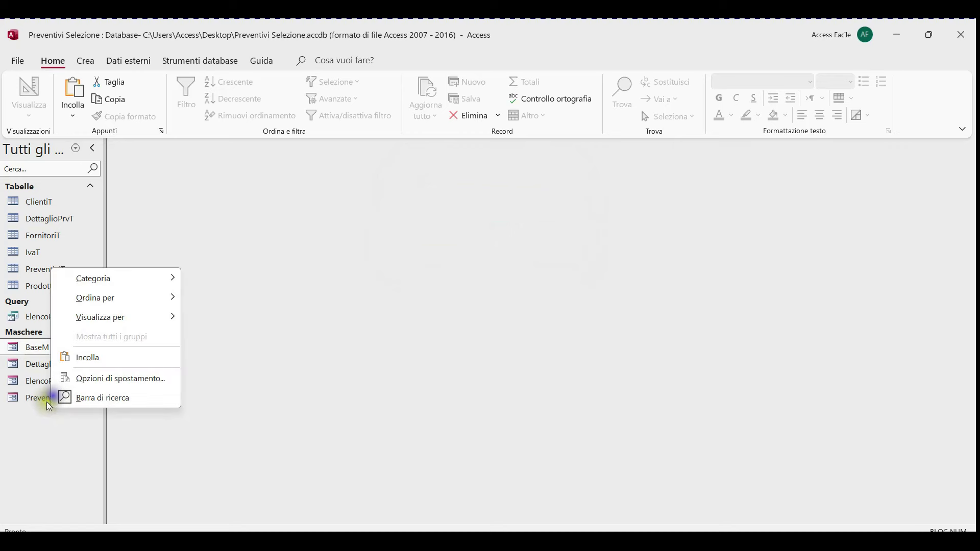
{"action": "right_click", "coordinate": [46, 399]}
{"action": "left_click", "coordinate": [130, 230]}
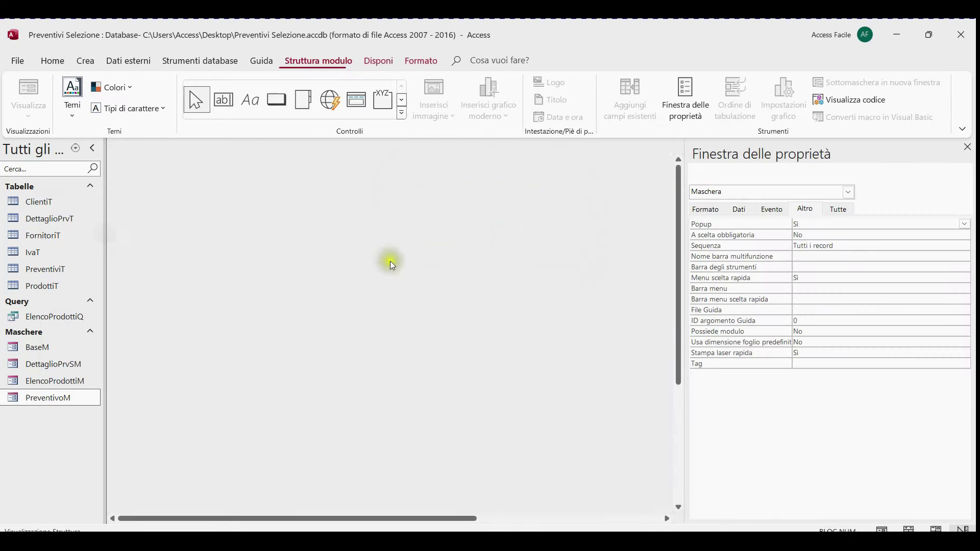
Set the PreventivoM form's record source to the PreventiviT table and display its available fields
{"action": "left_click", "coordinate": [739, 211]}
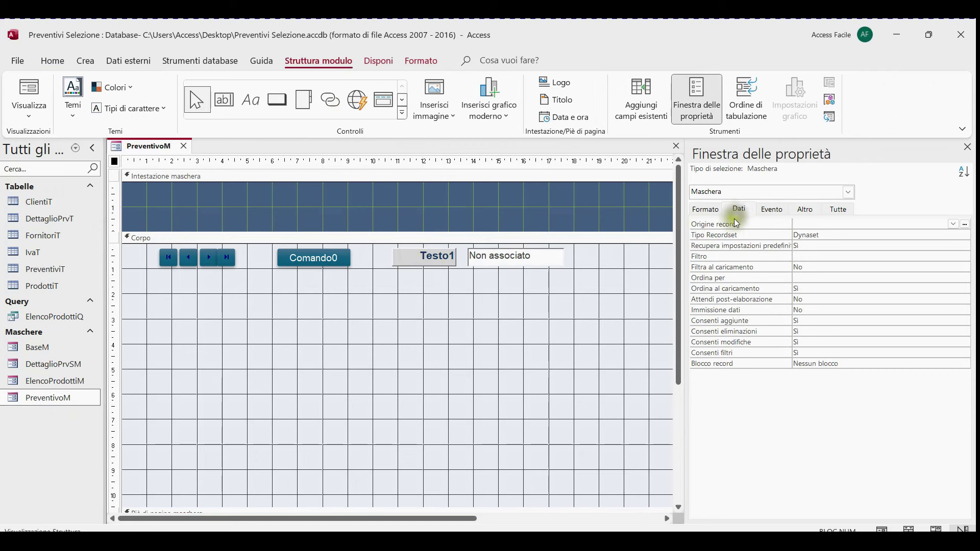
{"action": "left_click", "coordinate": [954, 224]}
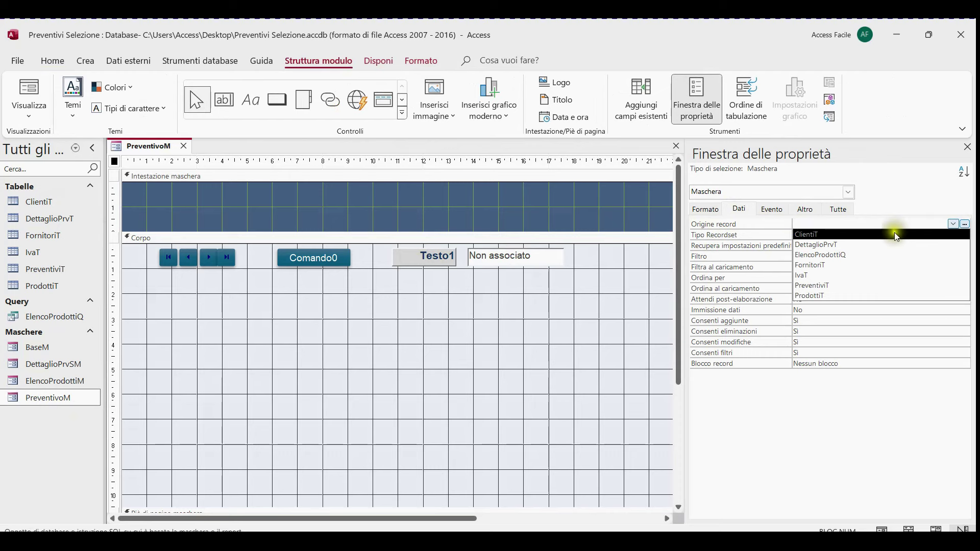
{"action": "left_click", "coordinate": [884, 284]}
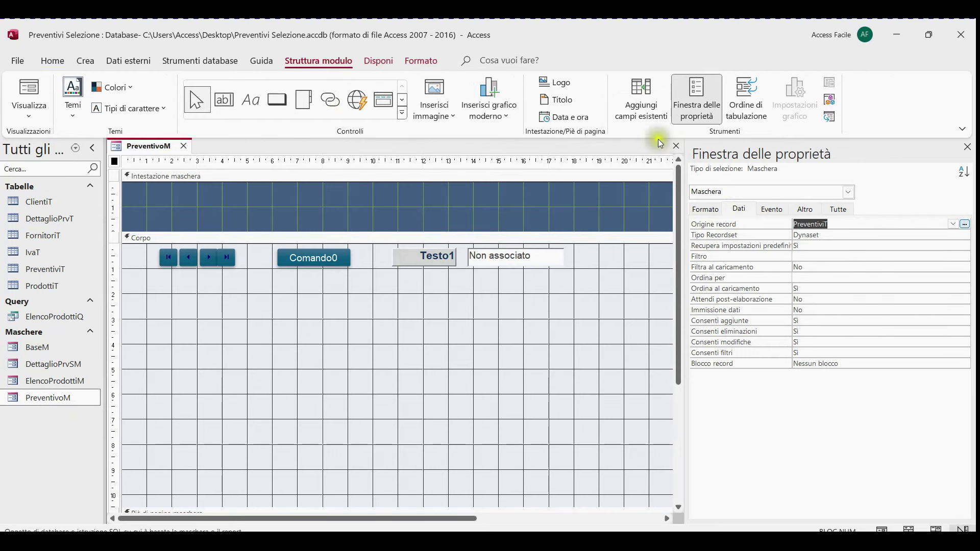
{"action": "left_click", "coordinate": [642, 99]}
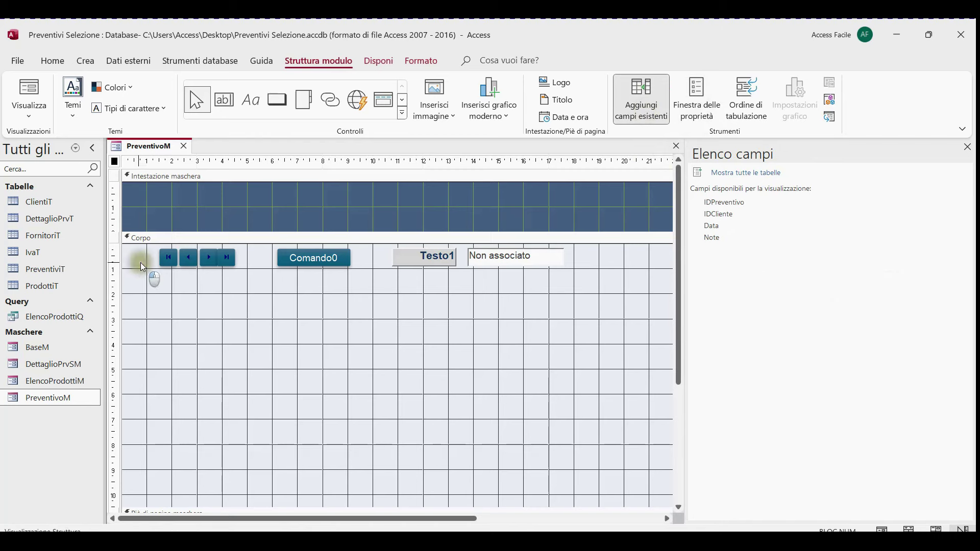
Move the four navigation buttons and the Comando0 button from the detail section to the far lower part of the form header
{"action": "left_click_drag", "start_coordinate": [141, 263], "coordinate": [301, 262]}
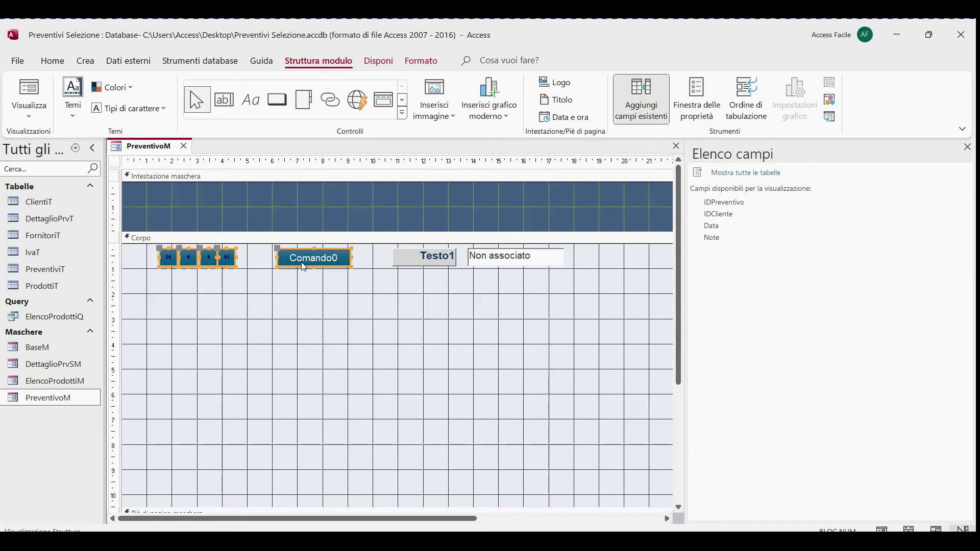
{"action": "key", "text": "ctrl+x"}
{"action": "left_click", "coordinate": [437, 224]}
{"action": "key", "text": "ctrl+v"}
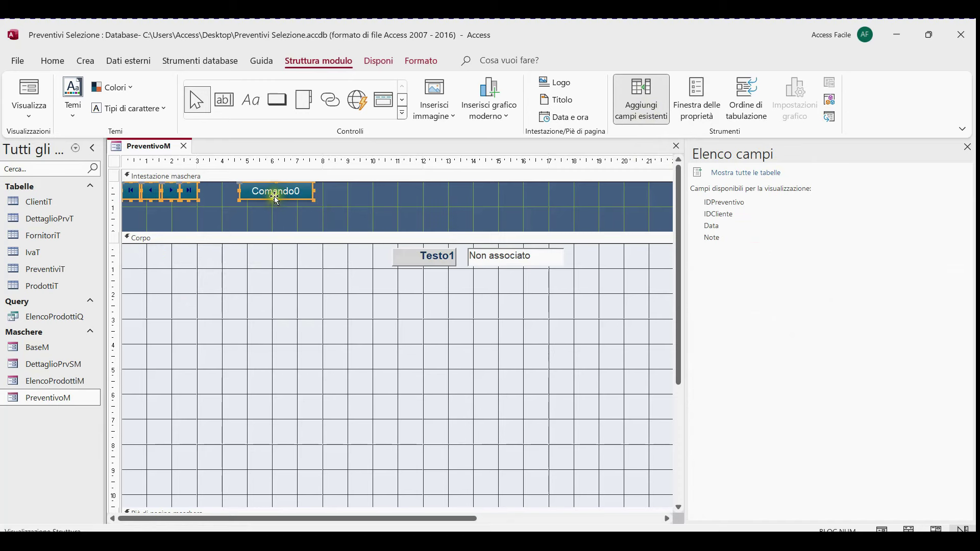
{"action": "left_click_drag", "start_coordinate": [288, 200], "coordinate": [607, 220]}
{"action": "left_click", "coordinate": [595, 249]}
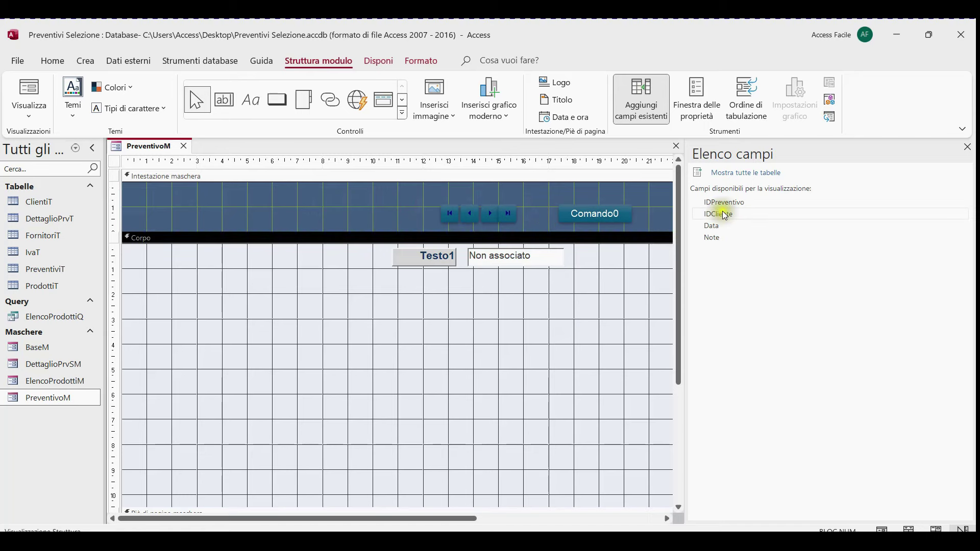
Add the IDPreventivo field to the upper part of the detail section and copy the Testo1 label's formatting to its label
{"action": "left_click_drag", "start_coordinate": [727, 206], "coordinate": [219, 258]}
{"action": "left_click", "coordinate": [243, 304]}
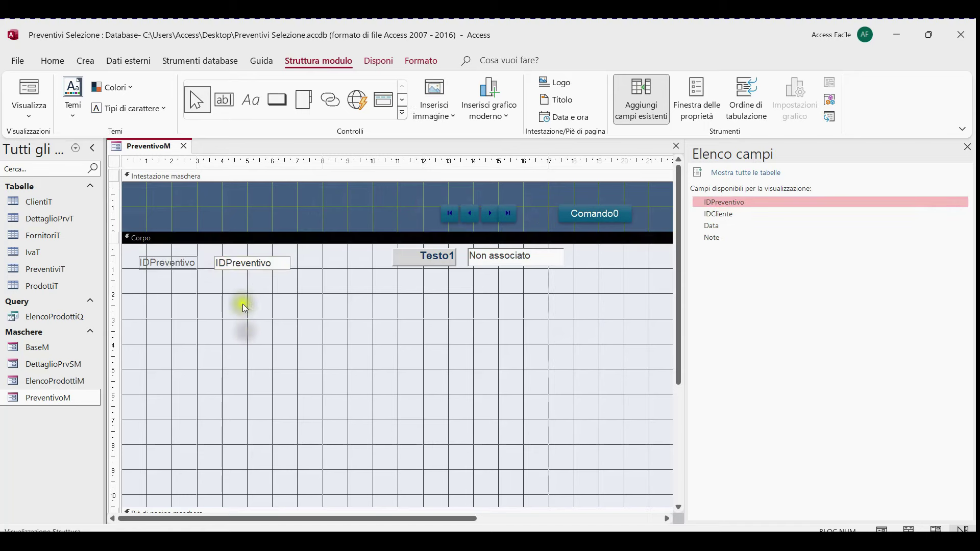
{"action": "left_click", "coordinate": [396, 256]}
{"action": "left_click", "coordinate": [52, 61]}
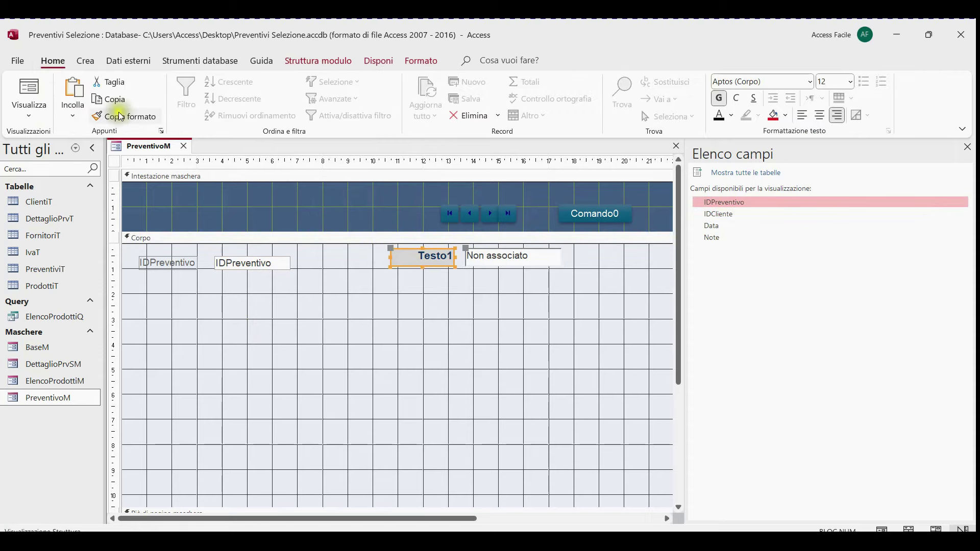
{"action": "left_click", "coordinate": [120, 116]}
{"action": "left_click", "coordinate": [155, 263]}
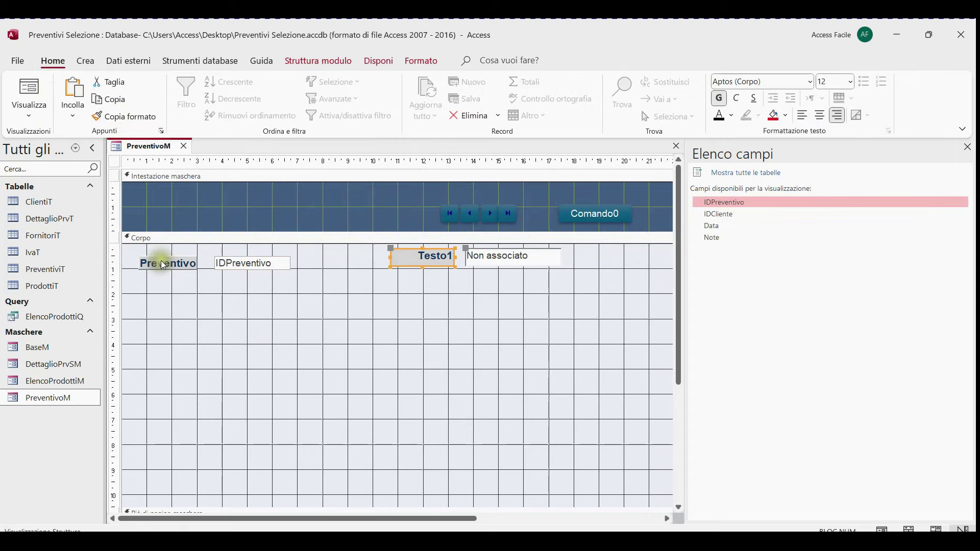
{"action": "left_click", "coordinate": [265, 337]}
Copy the unbound text box's formatting to the IDPreventivo text box and delete the sample Testo1 label with its text box
{"action": "left_click", "coordinate": [482, 261]}
{"action": "left_click", "coordinate": [148, 117]}
{"action": "left_click", "coordinate": [226, 262]}
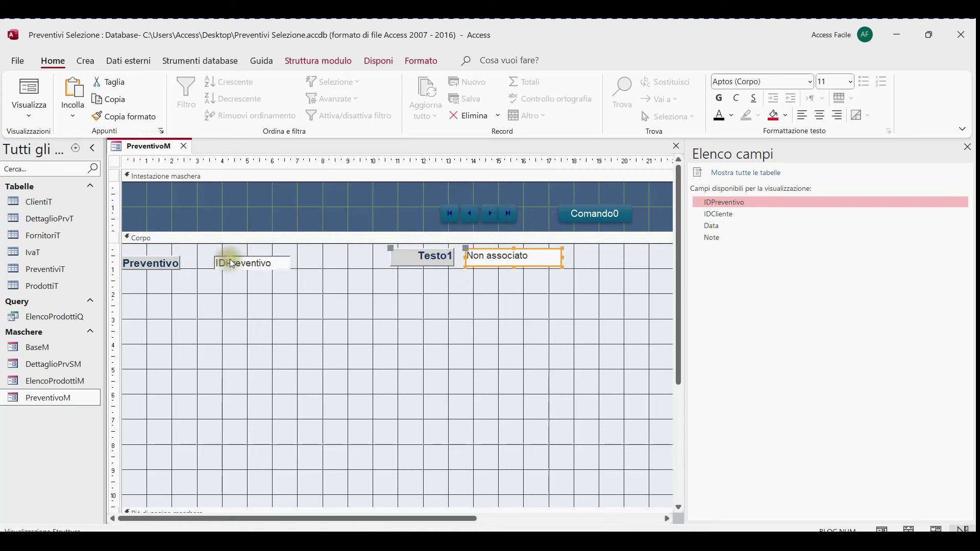
{"action": "left_click", "coordinate": [394, 324]}
{"action": "left_click", "coordinate": [572, 252]}
{"action": "key", "text": "Delete"}
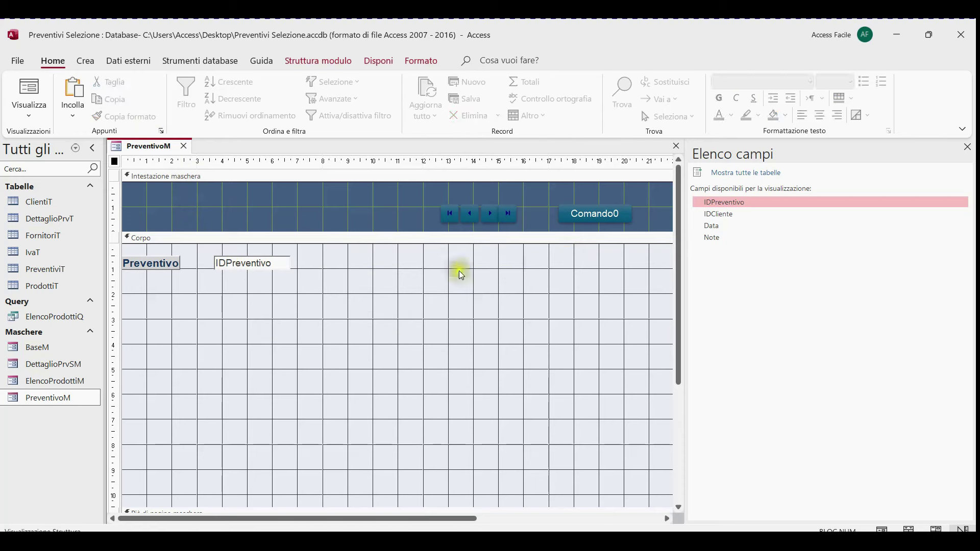
Widen the IDPreventivo field's label and change its caption to Nr Preventivo
{"action": "left_click", "coordinate": [171, 267]}
{"action": "left_click_drag", "start_coordinate": [181, 263], "coordinate": [199, 262]}
{"action": "left_click", "coordinate": [141, 265]}
{"action": "left_click", "coordinate": [140, 266]}
{"action": "left_click_drag", "start_coordinate": [134, 263], "coordinate": [128, 256]}
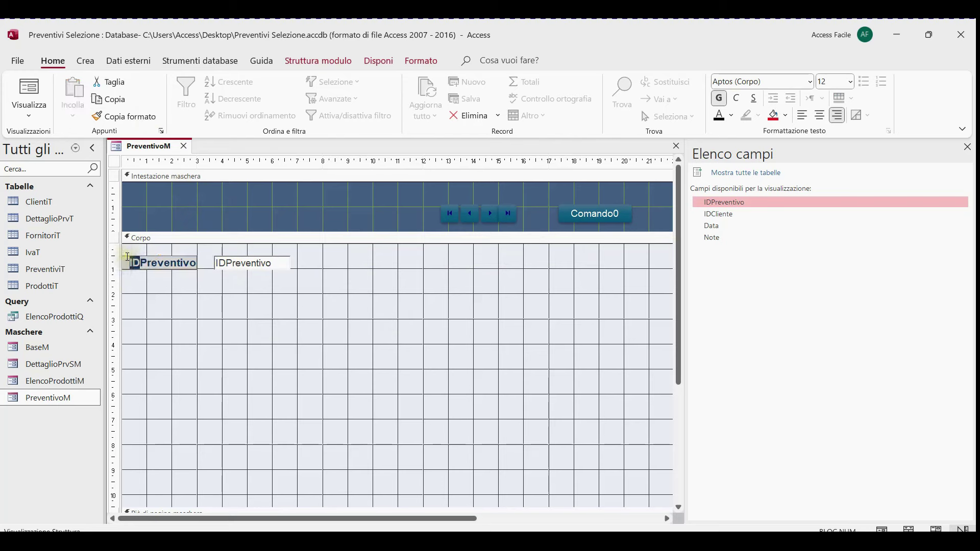
{"action": "type", "text": "Nr"}
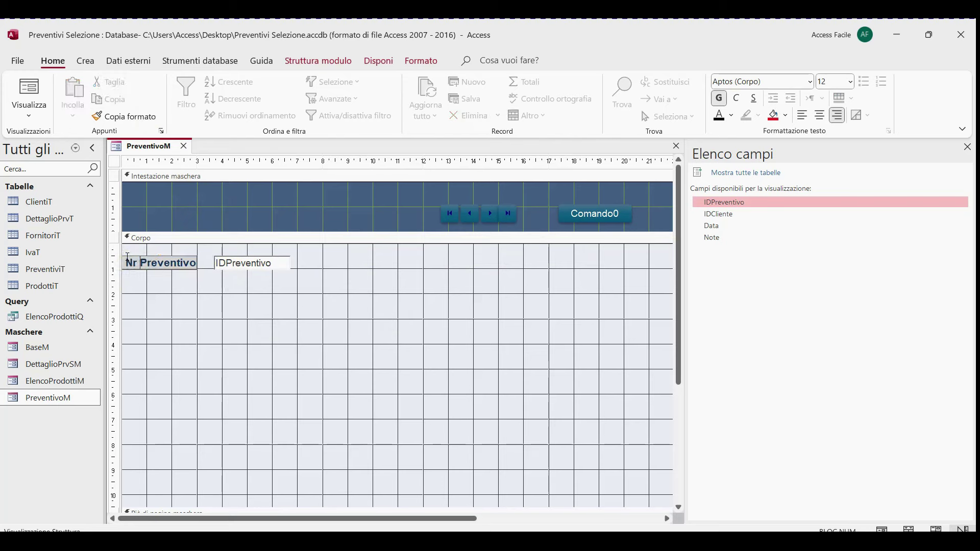
{"action": "left_click", "coordinate": [202, 330]}
Move the Nr Preventivo label and field to the detail section's upper edge, set the text box beside its label and shorten it
{"action": "left_click_drag", "start_coordinate": [143, 284], "coordinate": [256, 255]}
{"action": "left_click", "coordinate": [247, 329]}
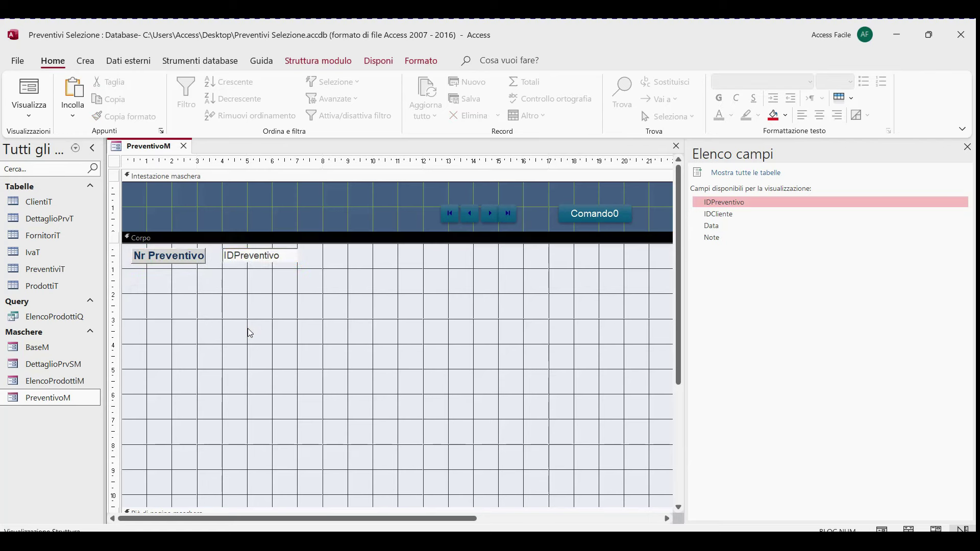
{"action": "left_click", "coordinate": [236, 256]}
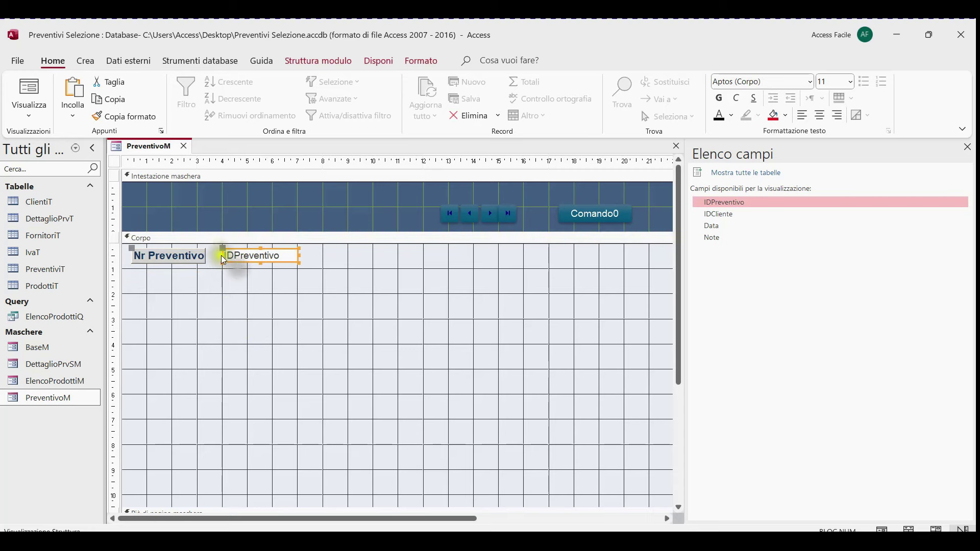
{"action": "left_click_drag", "start_coordinate": [226, 251], "coordinate": [211, 251]}
{"action": "left_click", "coordinate": [259, 305]}
{"action": "left_click", "coordinate": [273, 256]}
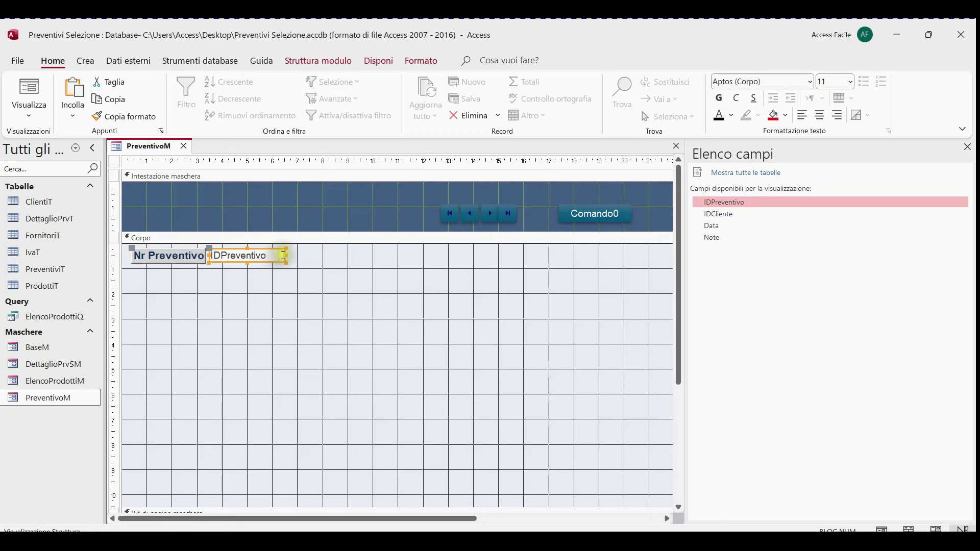
{"action": "left_click_drag", "start_coordinate": [285, 255], "coordinate": [250, 256]}
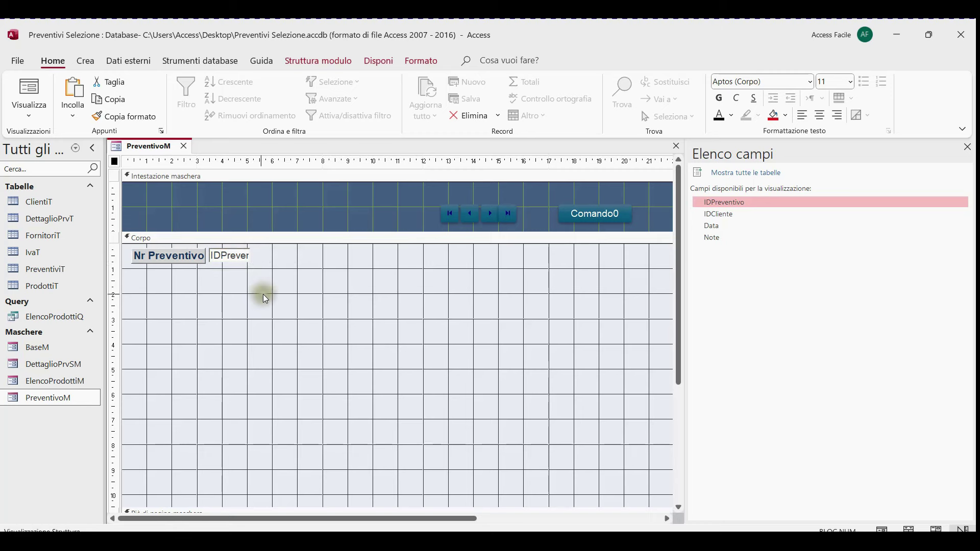
{"action": "left_click", "coordinate": [262, 294]}
Right-align the IDPreventivo text box's content, then match its height to the Nr Preventivo label and align the two controls
{"action": "left_click", "coordinate": [244, 260]}
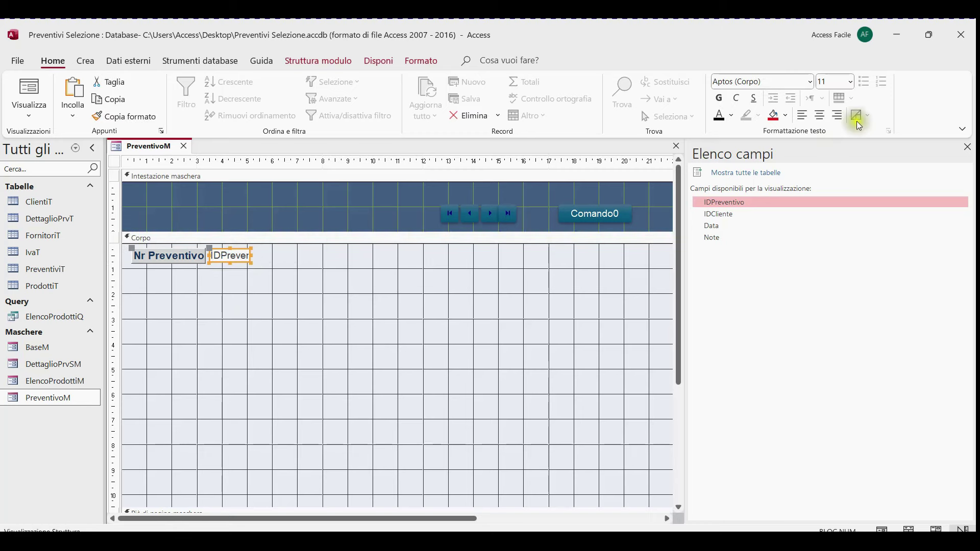
{"action": "left_click", "coordinate": [838, 115]}
{"action": "left_click", "coordinate": [327, 336]}
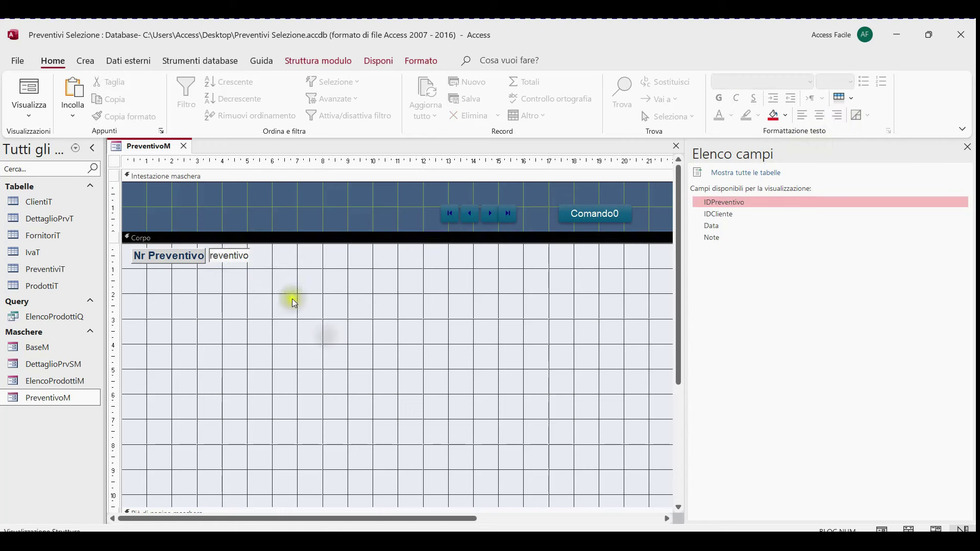
{"action": "left_click_drag", "start_coordinate": [274, 259], "coordinate": [185, 262]}
{"action": "right_click", "coordinate": [182, 261]}
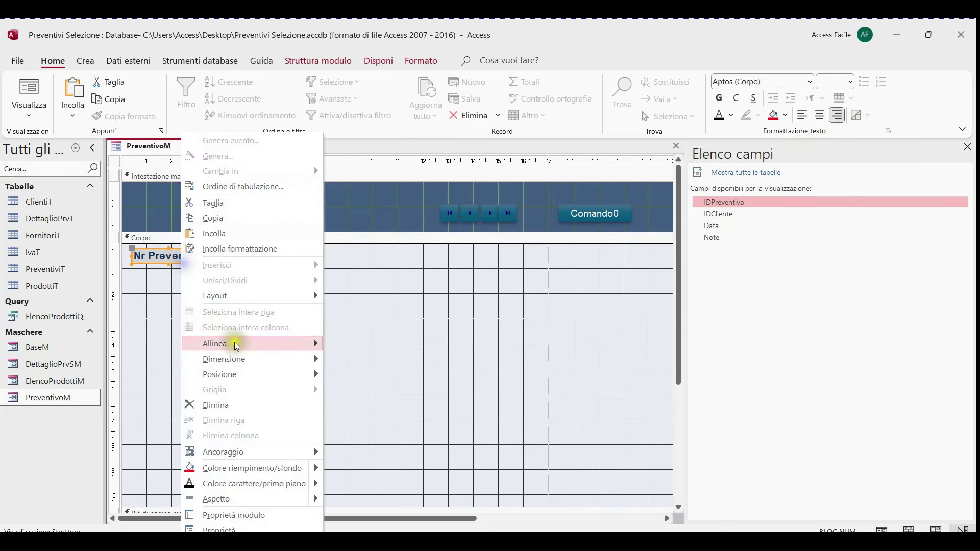
{"action": "mouse_move", "coordinate": [257, 359]}
{"action": "left_click", "coordinate": [369, 390]}
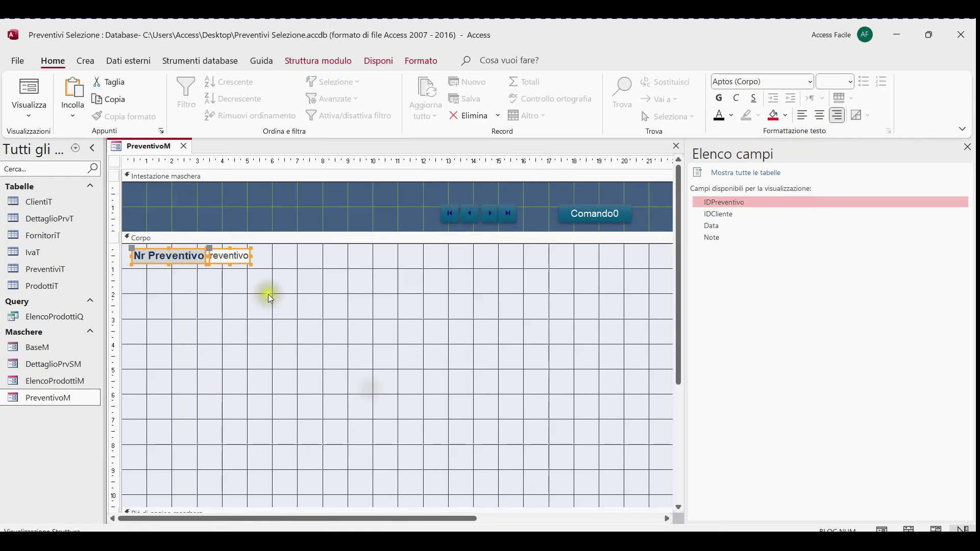
{"action": "right_click", "coordinate": [245, 269]}
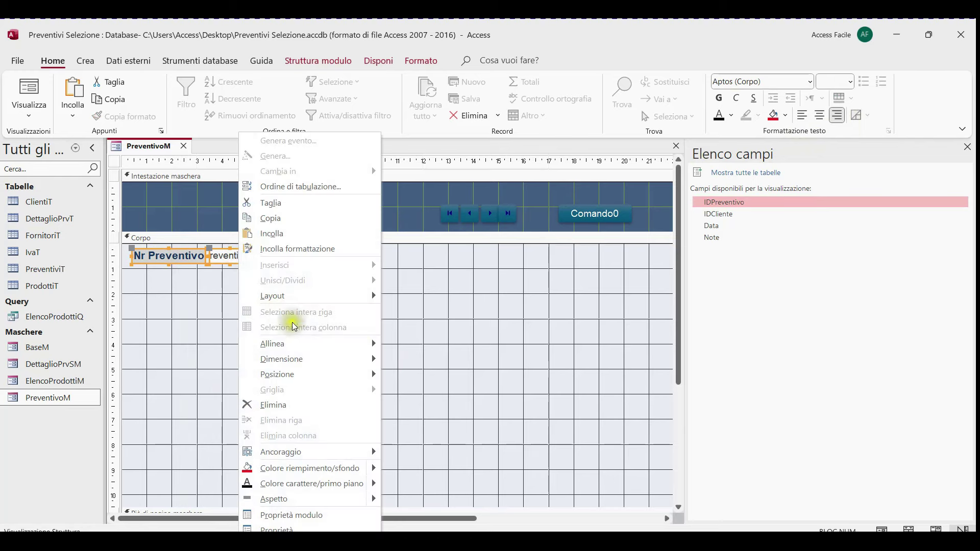
{"action": "mouse_move", "coordinate": [318, 344]}
{"action": "left_click", "coordinate": [416, 390]}
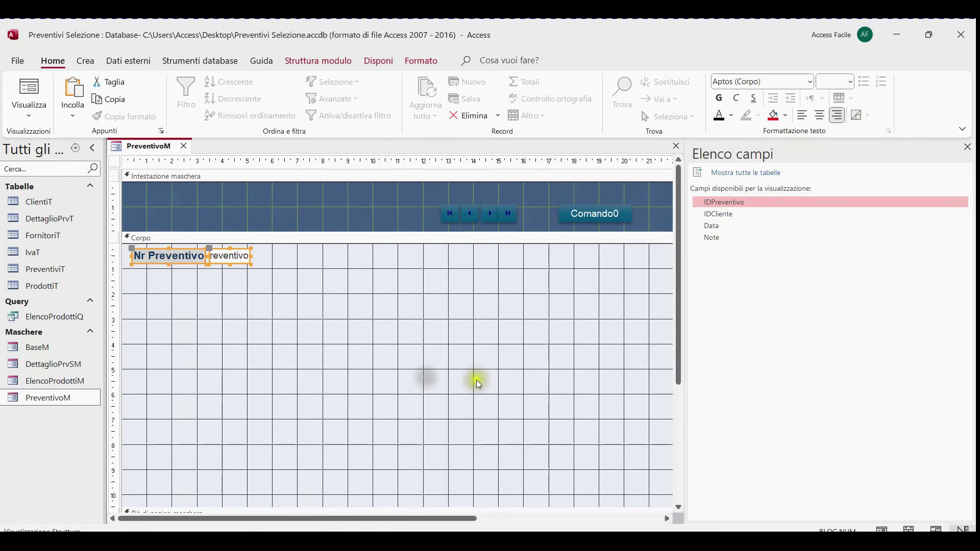
{"action": "left_click", "coordinate": [525, 369]}
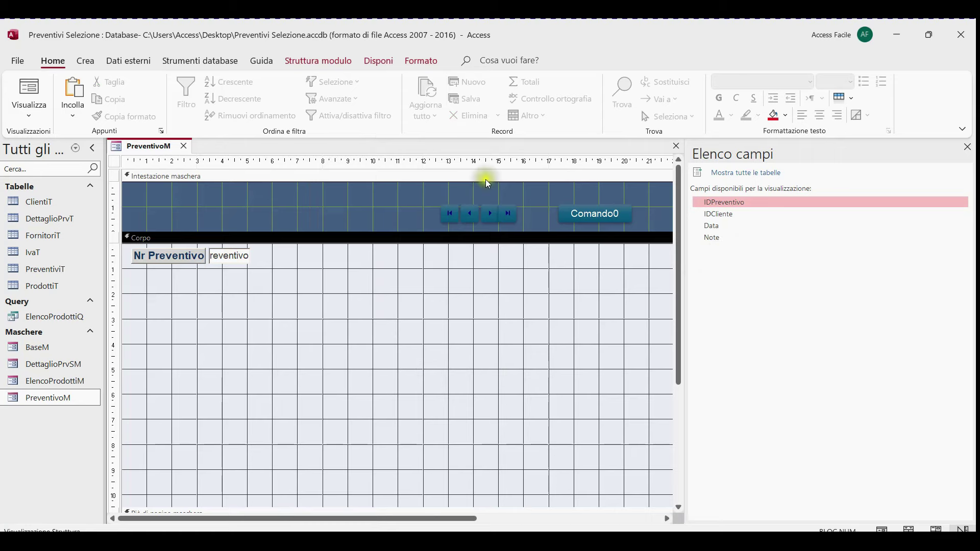
Collapse the Navigation Pane and add the Data and IDCliente fields near the detail section's top and Note near its lower edge
{"action": "left_click", "coordinate": [92, 148]}
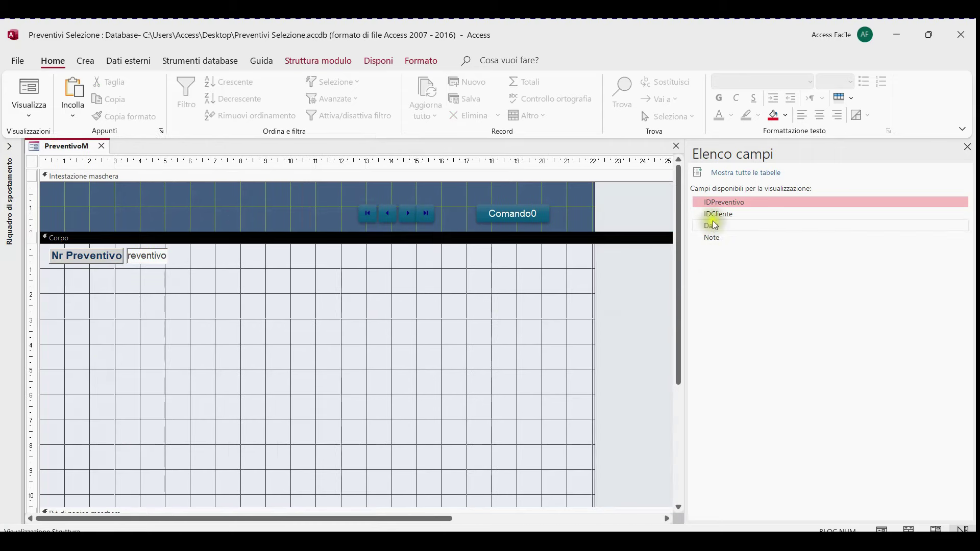
{"action": "left_click_drag", "start_coordinate": [715, 230], "coordinate": [467, 257]}
{"action": "left_click", "coordinate": [389, 323]}
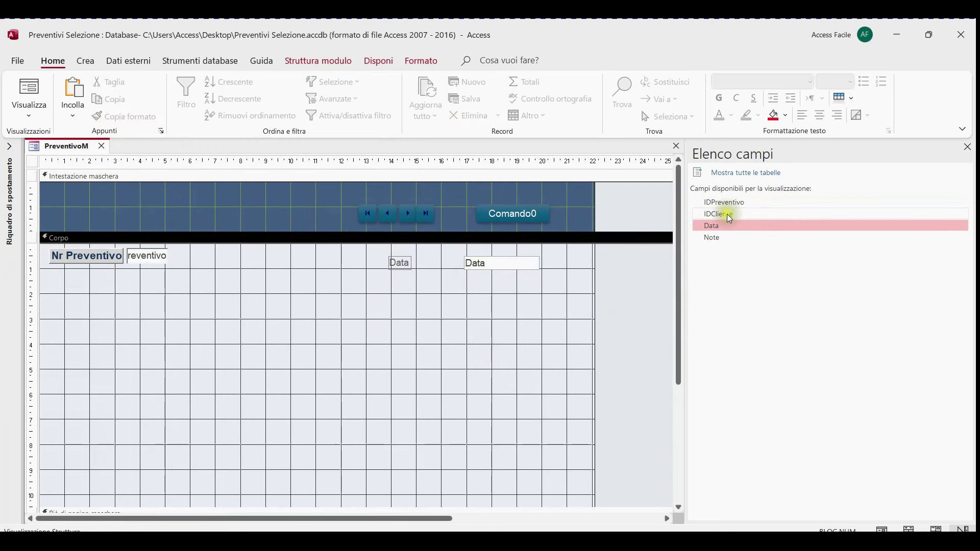
{"action": "left_click_drag", "start_coordinate": [727, 213], "coordinate": [452, 276]}
{"action": "left_click_drag", "start_coordinate": [289, 291], "coordinate": [291, 277]}
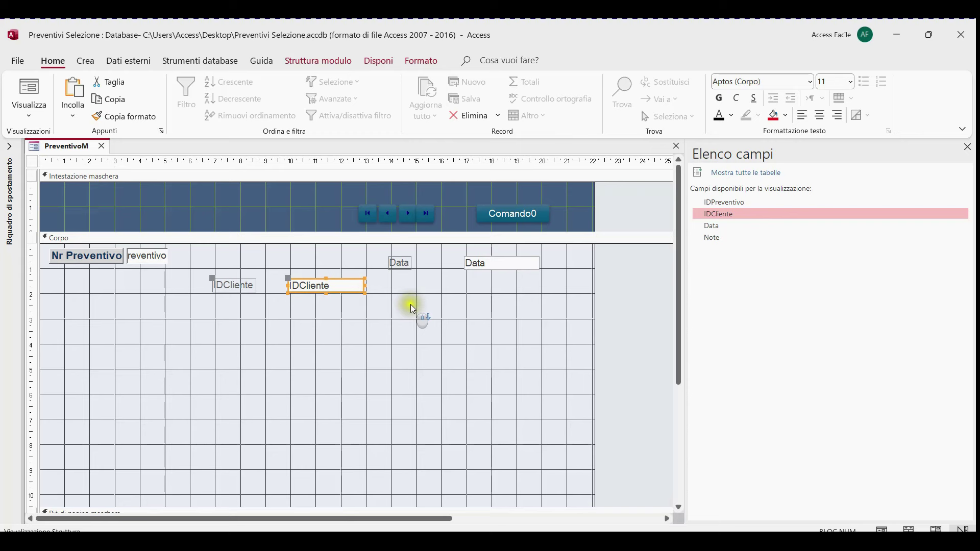
{"action": "scroll", "coordinate": [414, 301], "scroll_direction": "down", "scroll_amount": 2}
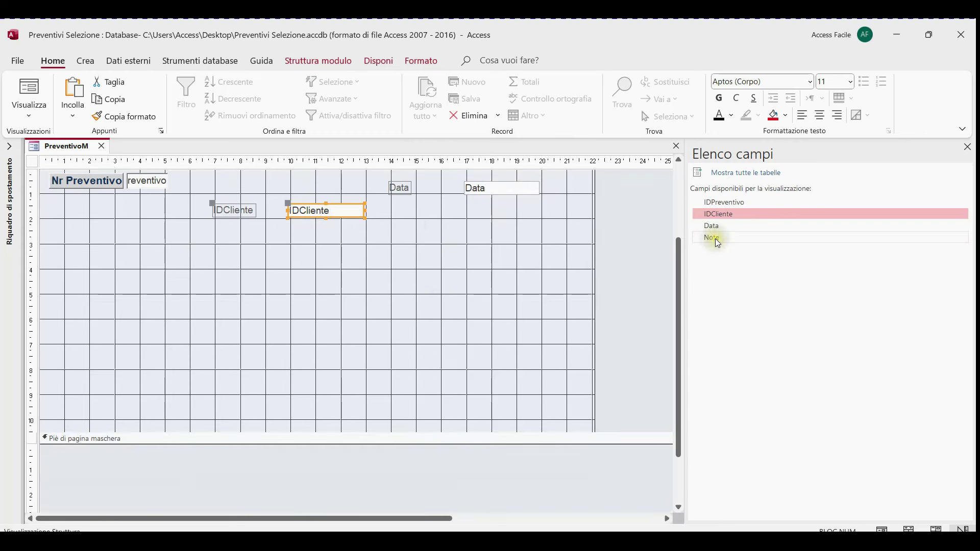
{"action": "left_click_drag", "start_coordinate": [716, 239], "coordinate": [295, 377]}
{"action": "left_click_drag", "start_coordinate": [153, 407], "coordinate": [153, 409]}
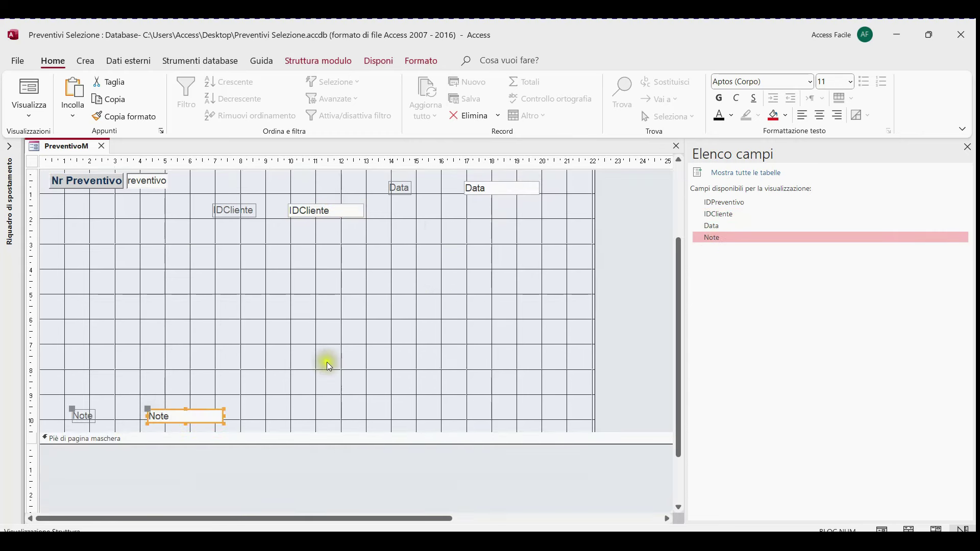
Copy the Nr Preventivo label's formatting to the IDCliente, Data and Note labels
{"action": "left_click", "coordinate": [102, 180]}
{"action": "left_click", "coordinate": [119, 118]}
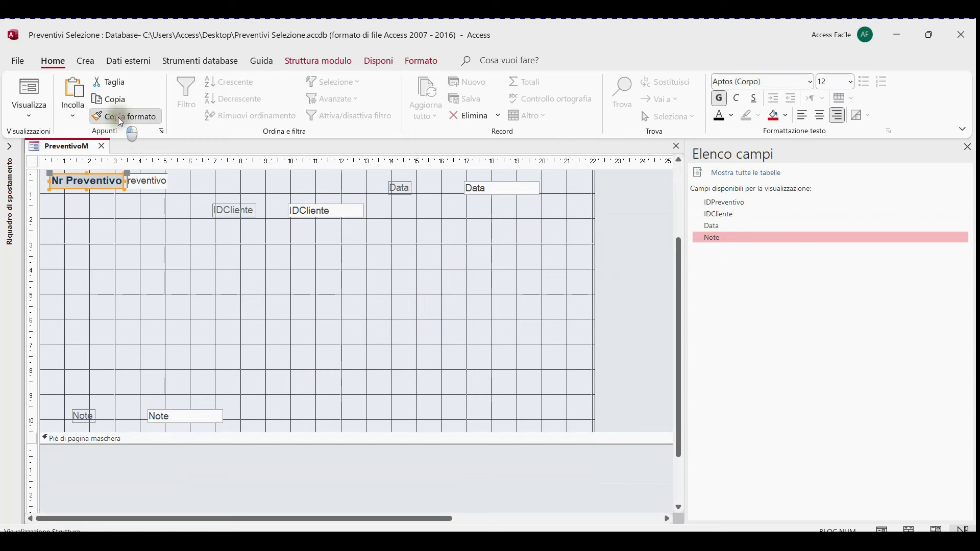
{"action": "left_click", "coordinate": [217, 207]}
{"action": "left_click", "coordinate": [394, 189]}
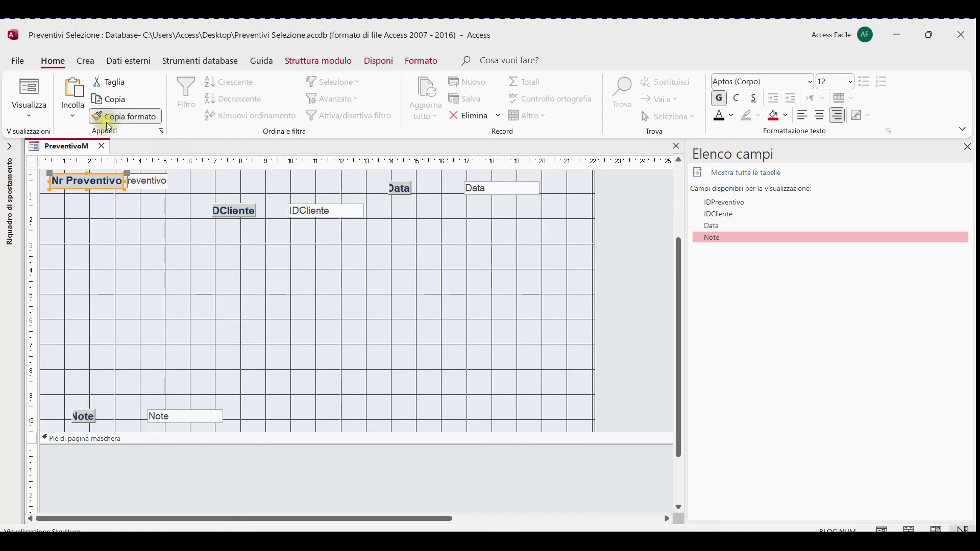
{"action": "left_click", "coordinate": [158, 120]}
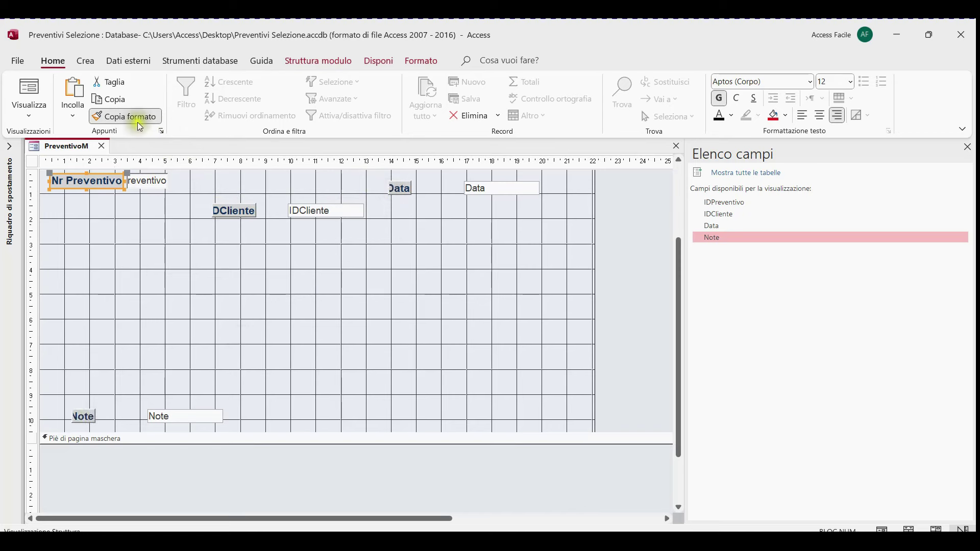
Copy the IDPreventivo text box's formatting to the IDCliente, Data and Note text boxes
{"action": "left_click", "coordinate": [151, 184]}
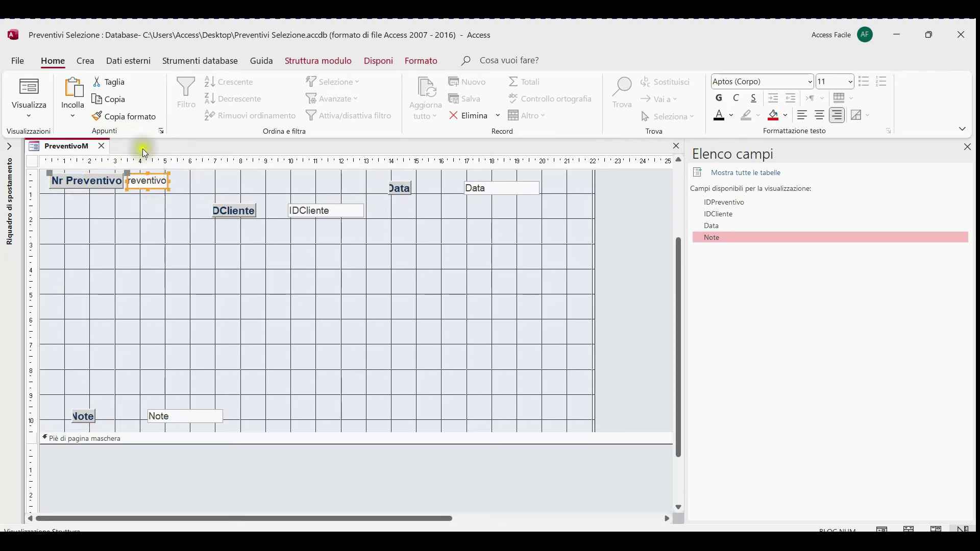
{"action": "left_click", "coordinate": [136, 119]}
{"action": "left_click", "coordinate": [325, 214]}
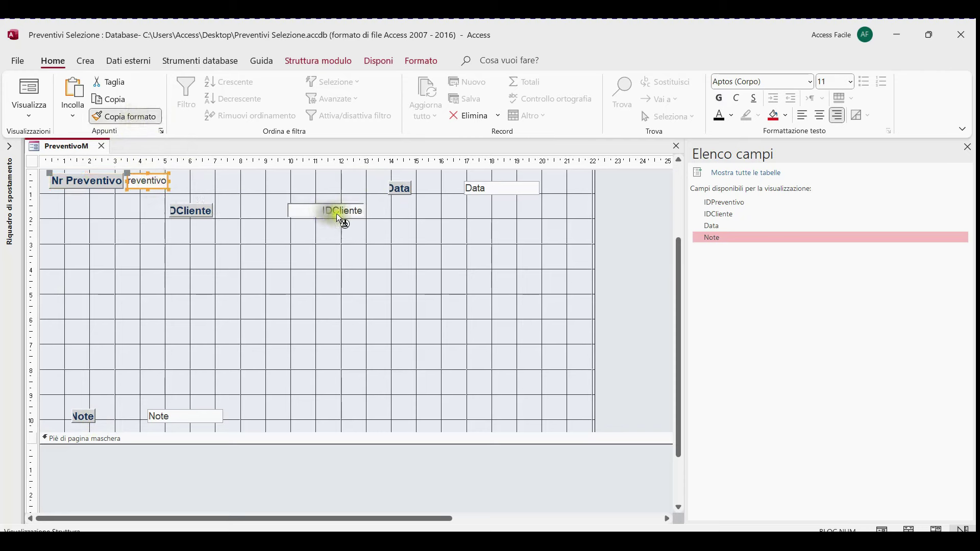
{"action": "left_click", "coordinate": [499, 193]}
{"action": "left_click", "coordinate": [204, 416]}
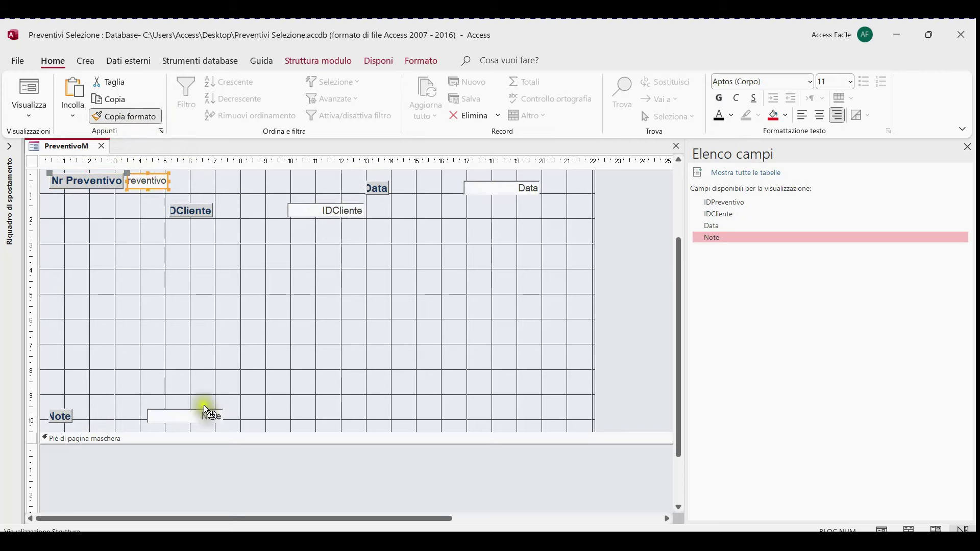
{"action": "left_click", "coordinate": [137, 120]}
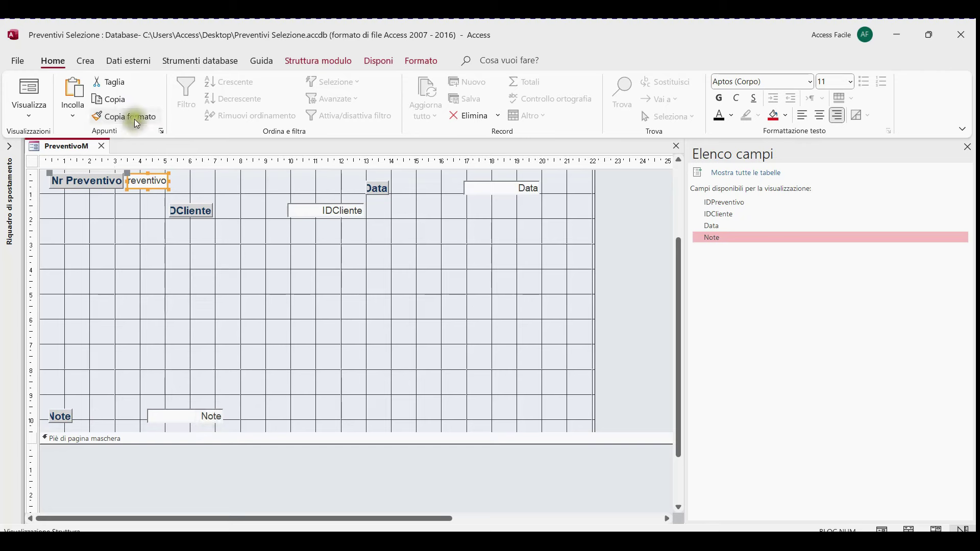
{"action": "left_click", "coordinate": [491, 233]}
Widen the Data label and move the Data text box right beside it
{"action": "left_click", "coordinate": [389, 191]}
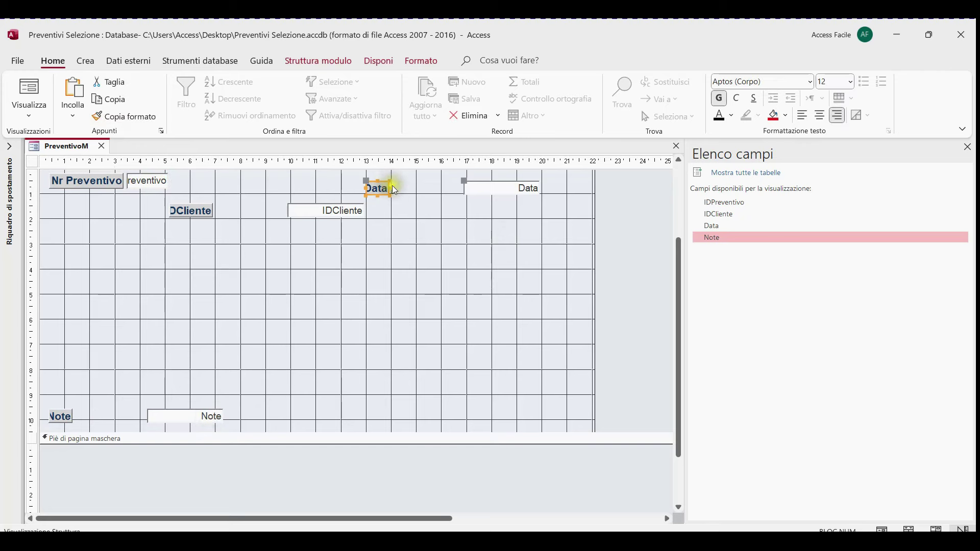
{"action": "left_click_drag", "start_coordinate": [391, 189], "coordinate": [412, 187]}
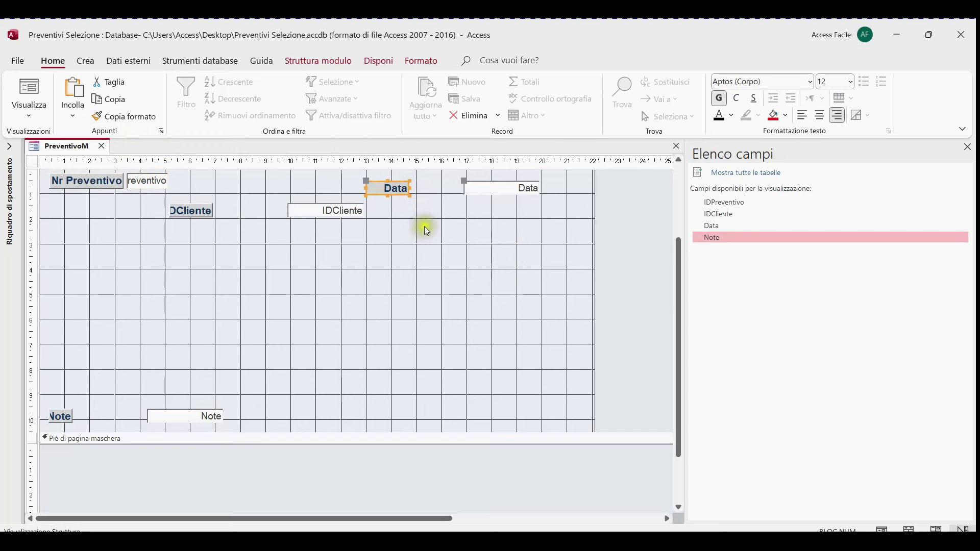
{"action": "left_click", "coordinate": [489, 189]}
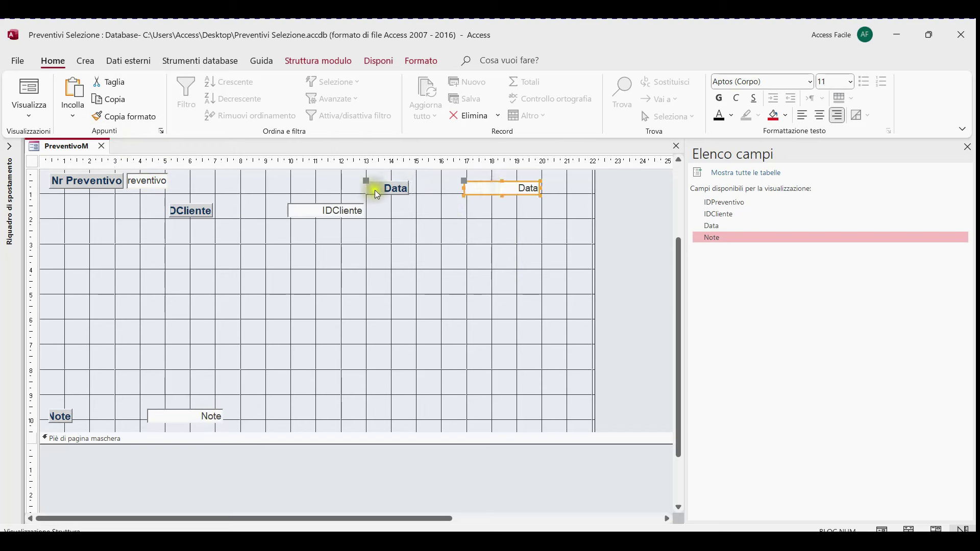
{"action": "left_click_drag", "start_coordinate": [463, 183], "coordinate": [415, 182]}
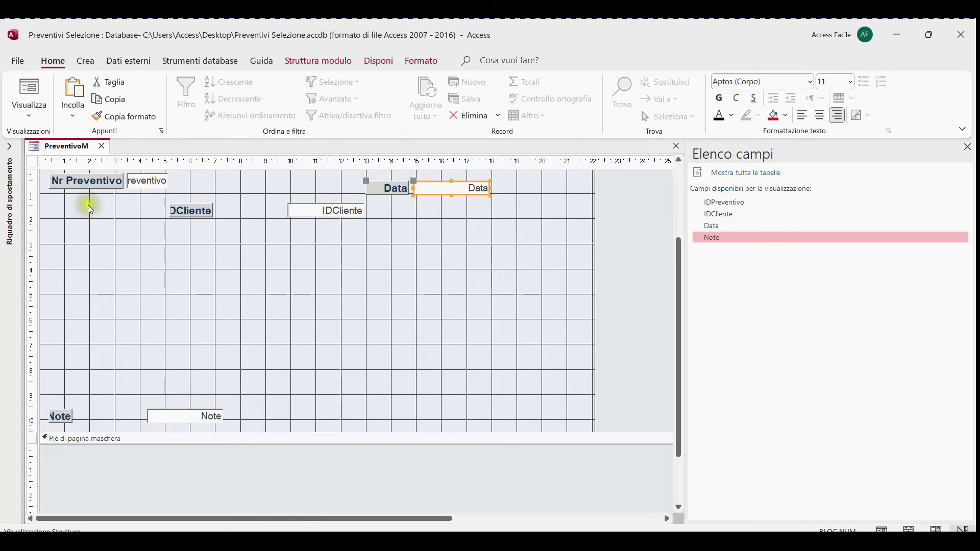
Size the Nr Preventivo, IDCliente and Data labels and text boxes to the tallest control's height
{"action": "left_click_drag", "start_coordinate": [530, 190], "coordinate": [79, 233]}
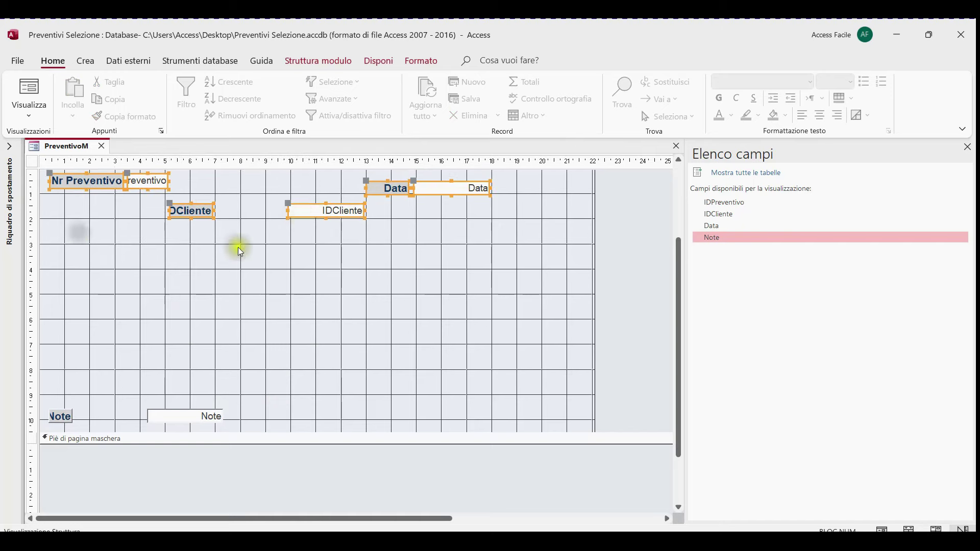
{"action": "right_click", "coordinate": [307, 208]}
{"action": "mouse_move", "coordinate": [409, 364]}
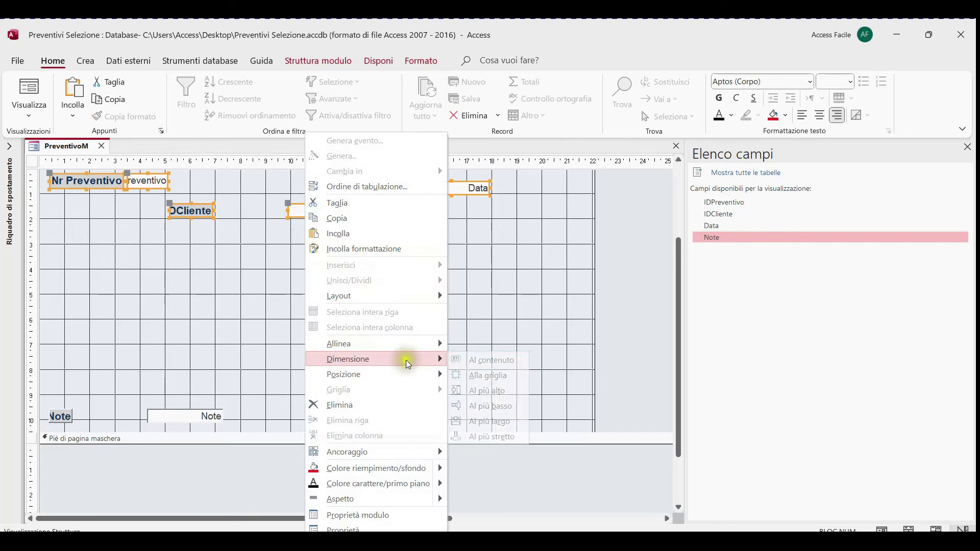
{"action": "left_click", "coordinate": [498, 392]}
{"action": "left_click", "coordinate": [458, 309]}
Align the Nr Preventivo and Data labels and text boxes along their top edges
{"action": "left_click_drag", "start_coordinate": [498, 197], "coordinate": [118, 185]}
{"action": "right_click", "coordinate": [118, 185]}
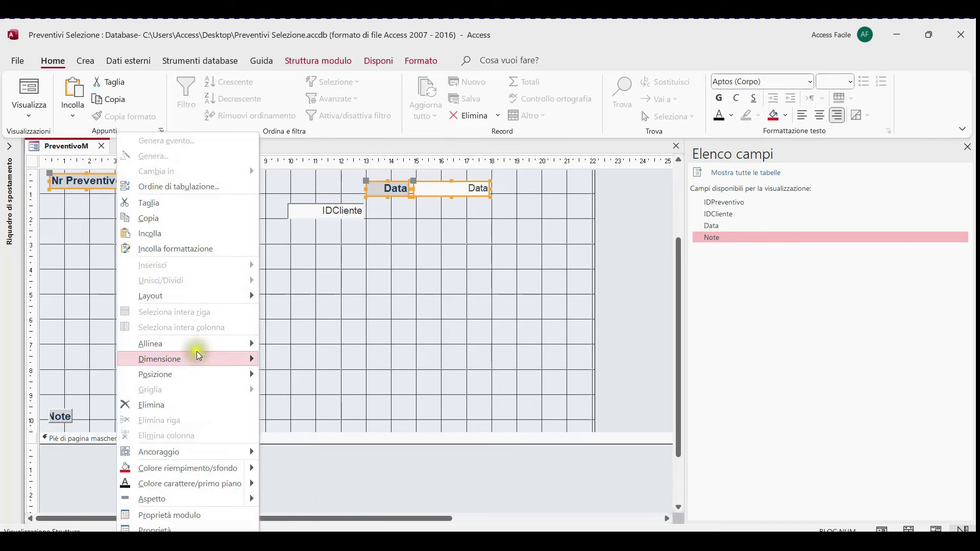
{"action": "mouse_move", "coordinate": [215, 344]}
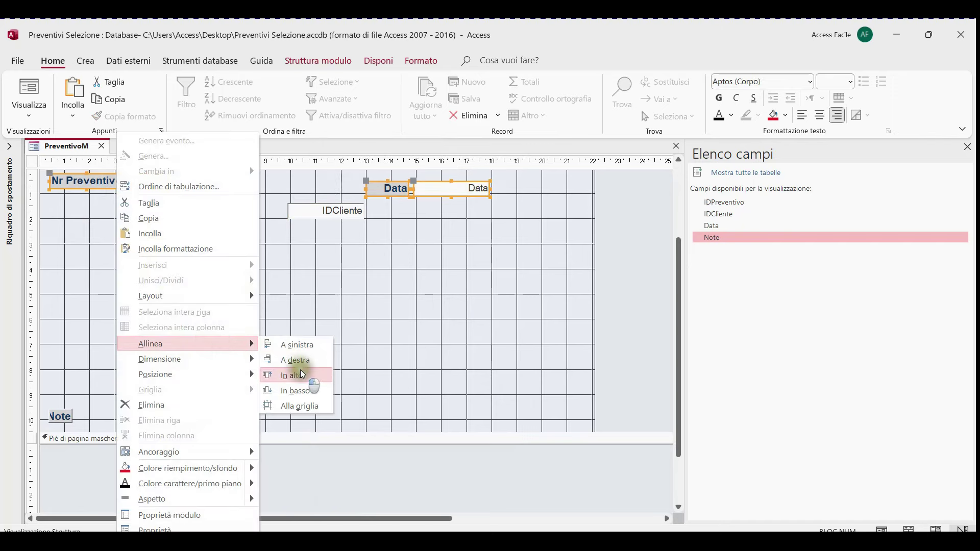
{"action": "left_click", "coordinate": [298, 361]}
{"action": "left_click", "coordinate": [435, 281]}
Move the Data label and text box toward the form's right edge and realign their tops with the Nr Preventivo controls
{"action": "left_click_drag", "start_coordinate": [441, 183], "coordinate": [519, 188]}
{"action": "left_click", "coordinate": [401, 242]}
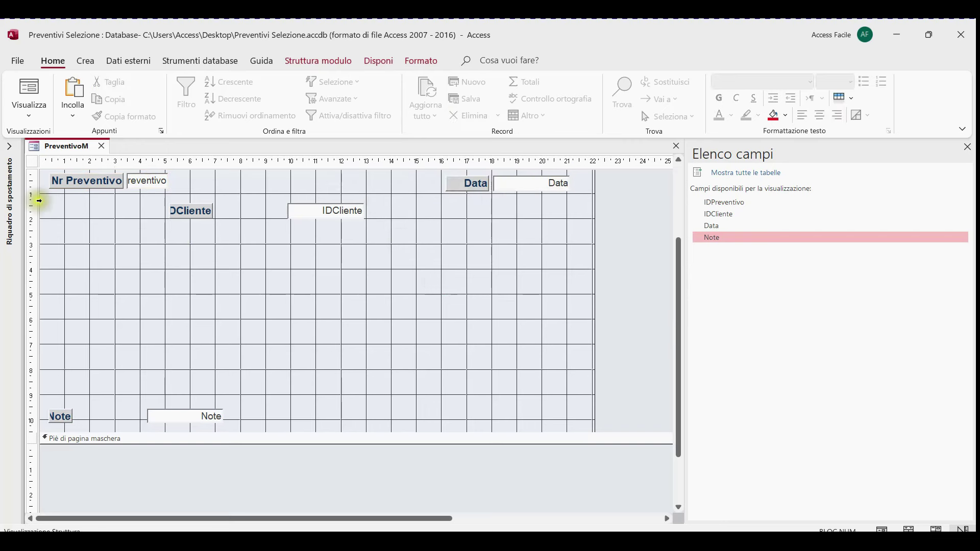
{"action": "left_click", "coordinate": [31, 185]}
{"action": "right_click", "coordinate": [88, 180]}
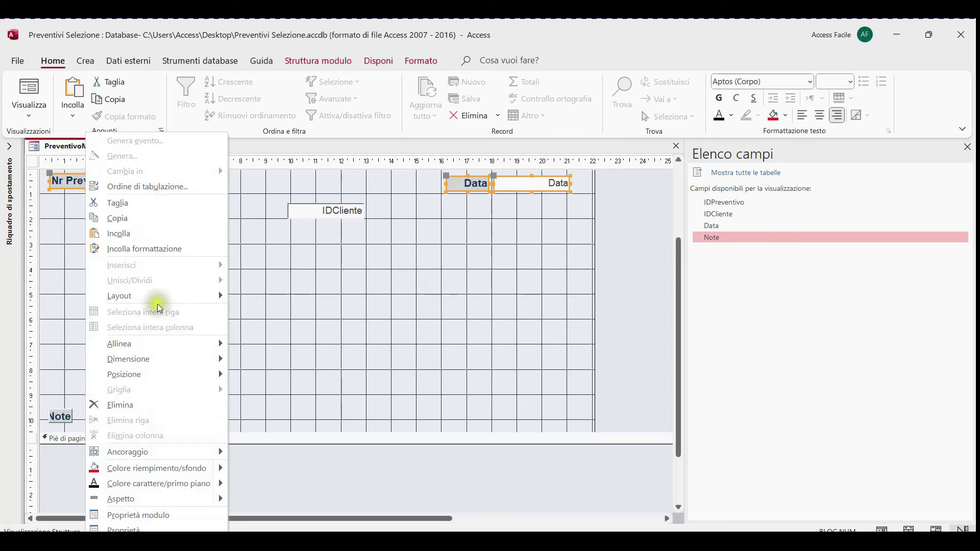
{"action": "mouse_move", "coordinate": [192, 343]}
{"action": "left_click", "coordinate": [259, 374]}
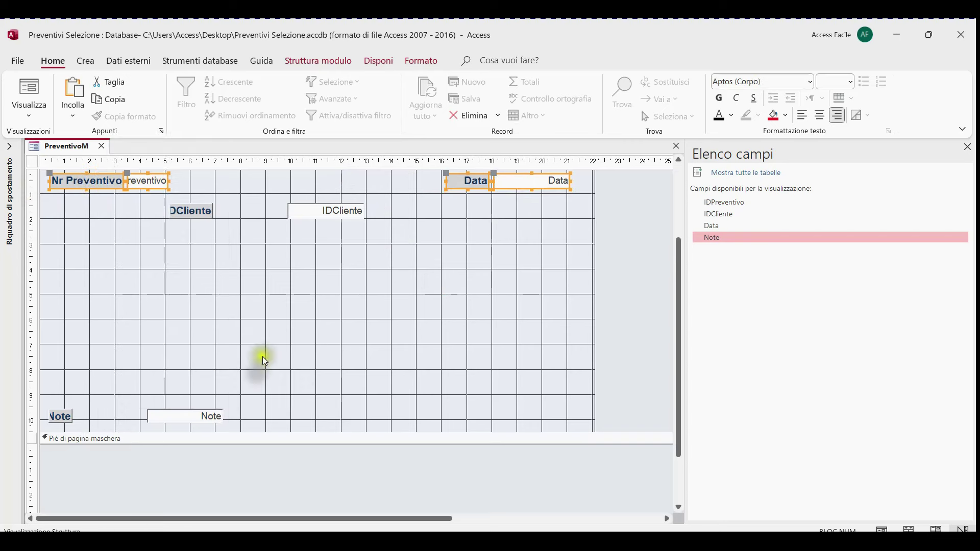
{"action": "left_click", "coordinate": [330, 281]}
Widen the IDCliente text box on both sides to about 7.2 cm
{"action": "left_click", "coordinate": [305, 214]}
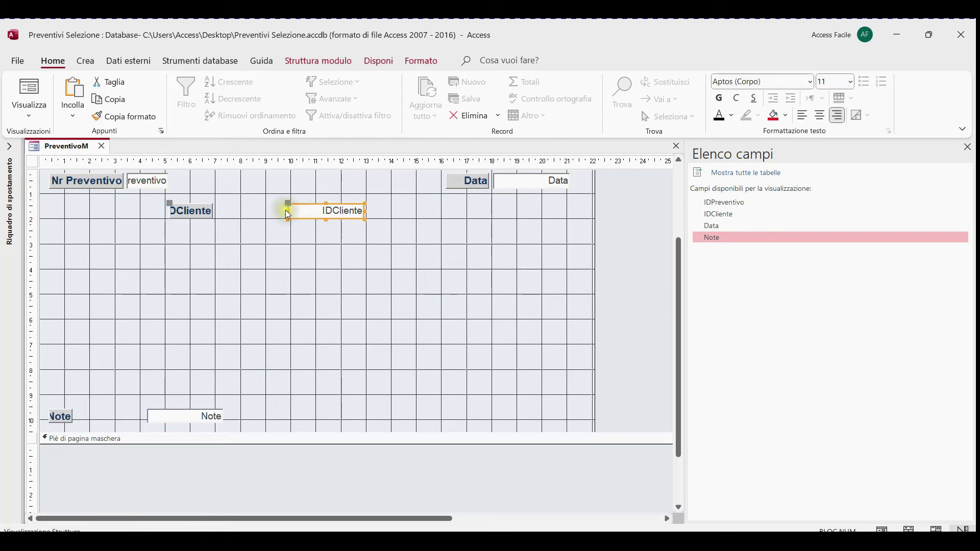
{"action": "left_click_drag", "start_coordinate": [290, 211], "coordinate": [235, 212]}
{"action": "left_click_drag", "start_coordinate": [364, 211], "coordinate": [418, 211]}
Save the PreventivoM form and preview it in Form view before returning to Design view
{"action": "right_click", "coordinate": [66, 148]}
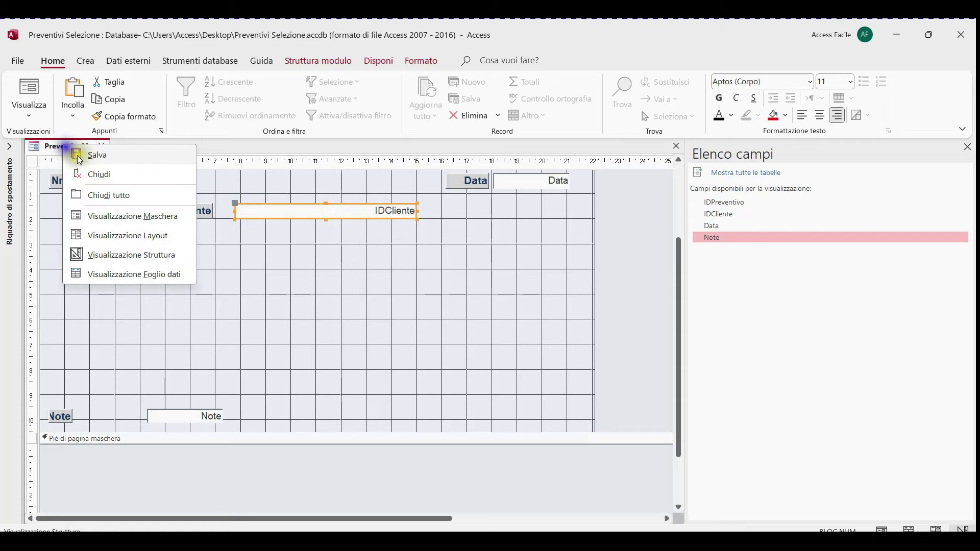
{"action": "left_click", "coordinate": [79, 156]}
{"action": "right_click", "coordinate": [69, 147]}
{"action": "left_click", "coordinate": [102, 216]}
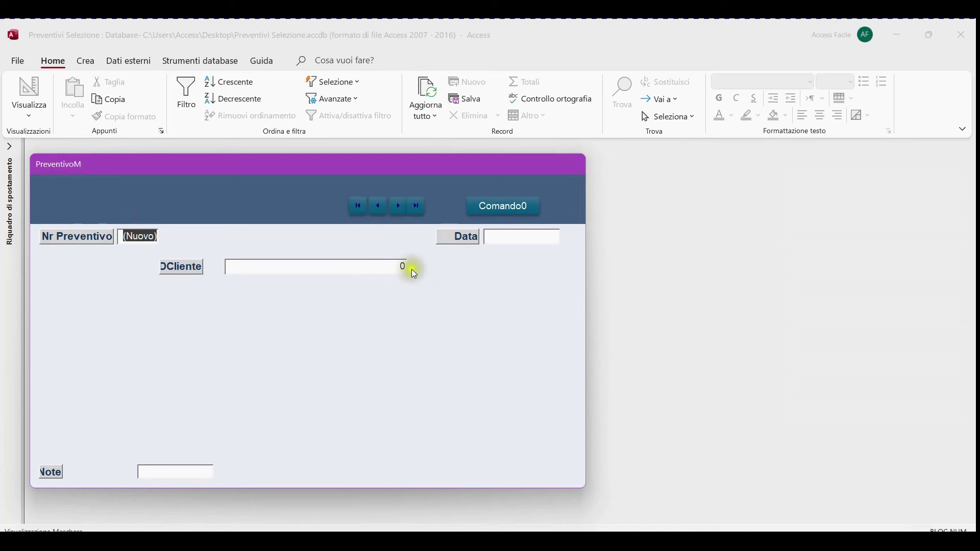
{"action": "right_click", "coordinate": [335, 237]}
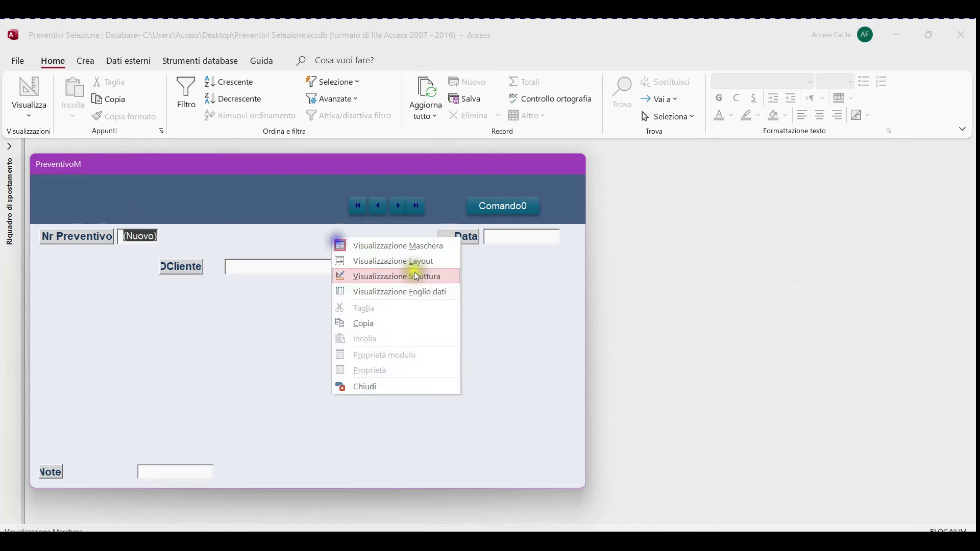
{"action": "left_click", "coordinate": [415, 276]}
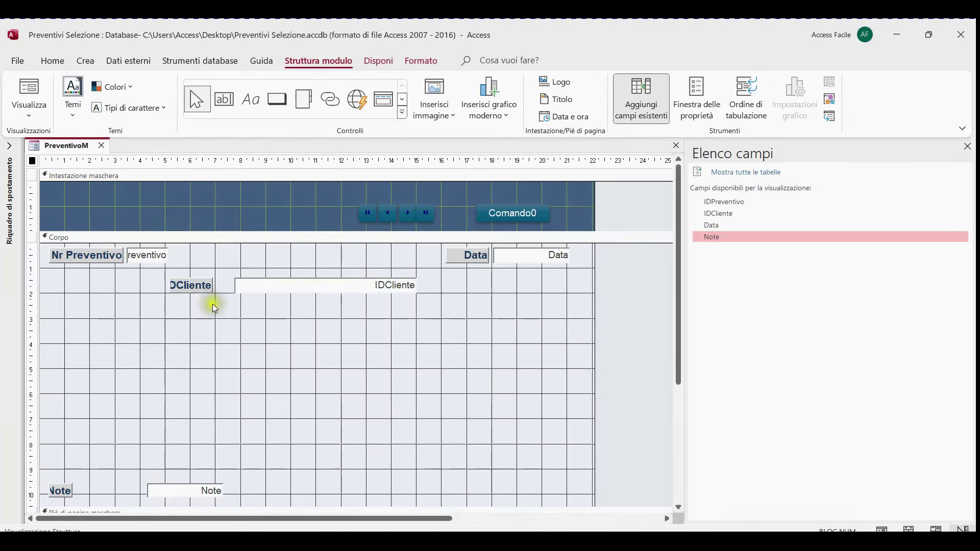
Widen the IDCliente label on both sides up to its text box and change its caption to Ragione Sociale
{"action": "left_click", "coordinate": [200, 286]}
{"action": "left_click_drag", "start_coordinate": [215, 285], "coordinate": [233, 285]}
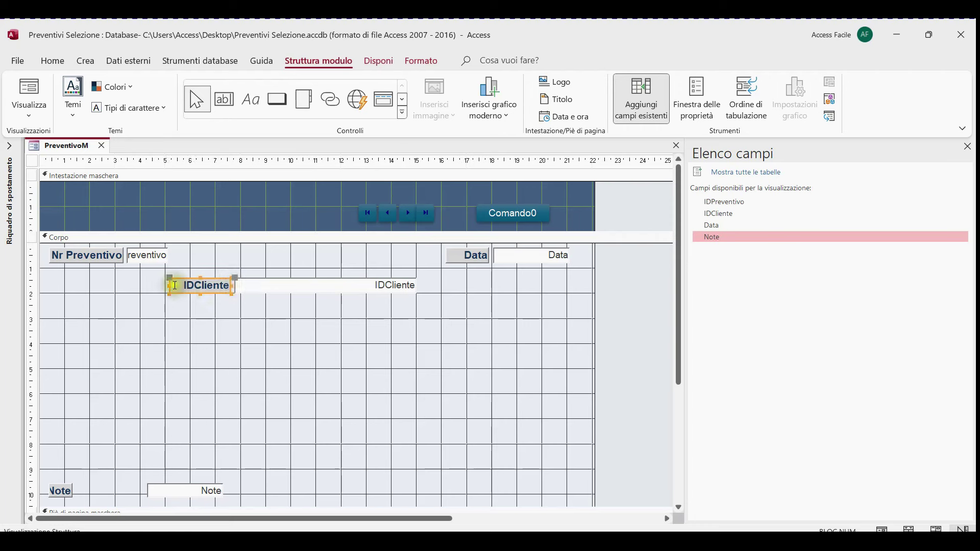
{"action": "left_click_drag", "start_coordinate": [171, 285], "coordinate": [123, 285]}
{"action": "double_click", "coordinate": [215, 285]}
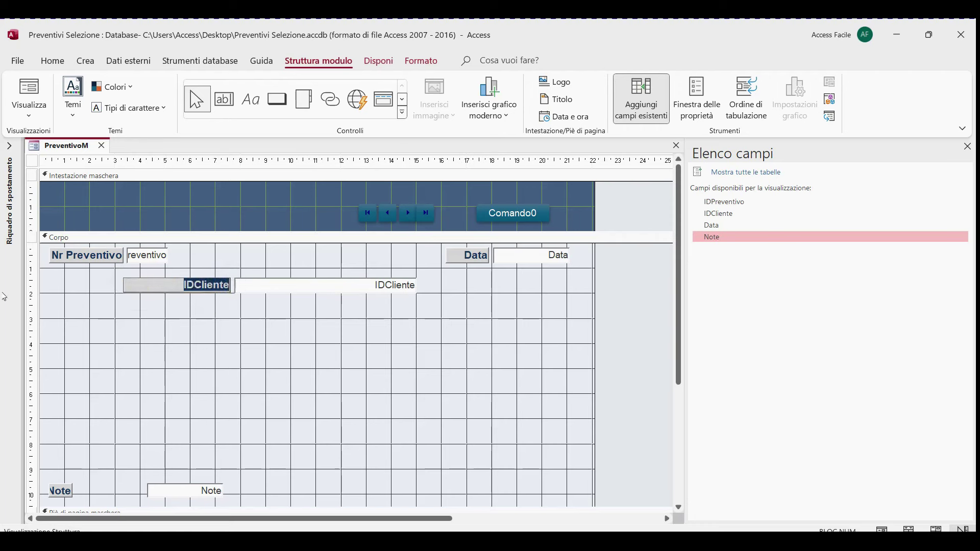
{"action": "type", "text": "Ragione Sociale"}
{"action": "left_click", "coordinate": [383, 356]}
Convert the IDCliente text box to a combo box
{"action": "left_click", "coordinate": [352, 289]}
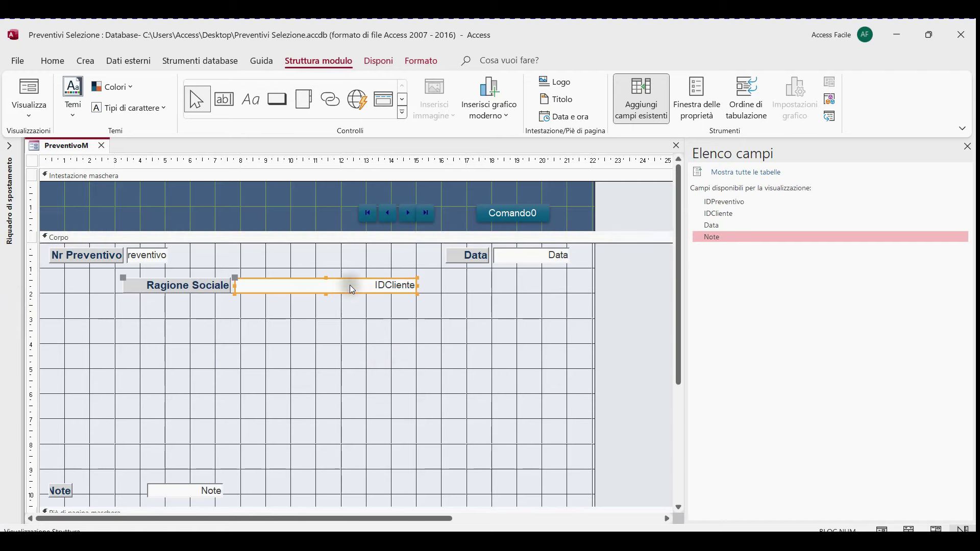
{"action": "right_click", "coordinate": [352, 289]}
{"action": "mouse_move", "coordinate": [476, 158]}
{"action": "left_click", "coordinate": [546, 202]}
{"action": "left_click", "coordinate": [494, 362]}
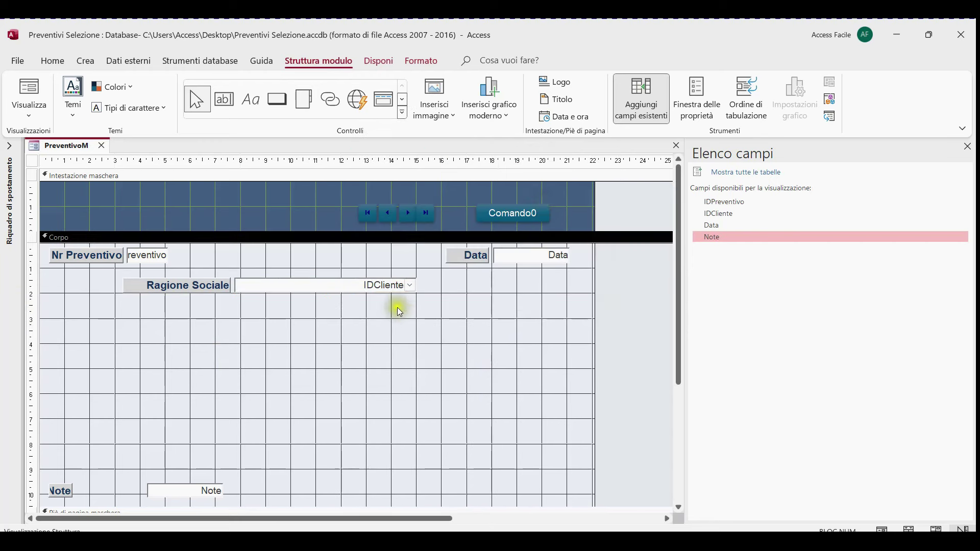
Start a row source query for the IDCliente combo box and add the ClientiT table to it
{"action": "left_click", "coordinate": [387, 291]}
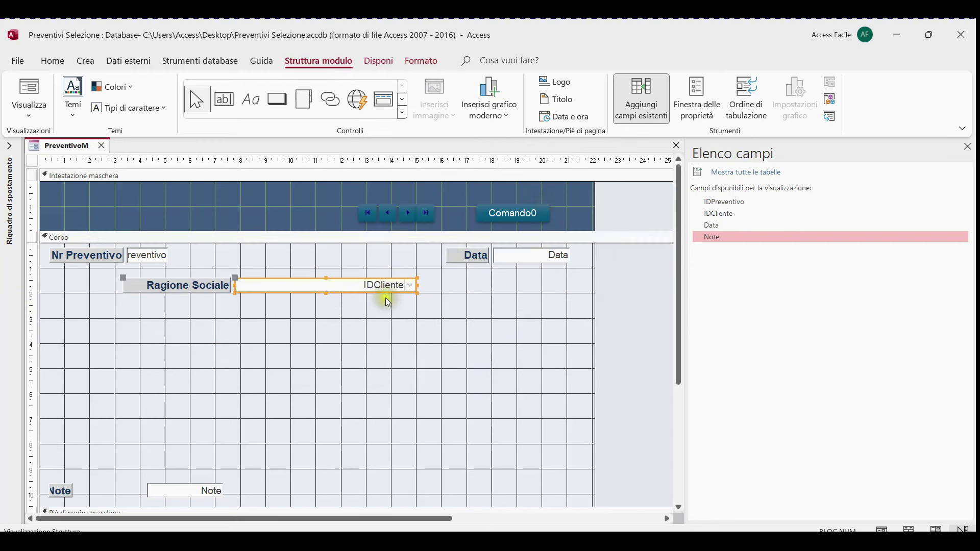
{"action": "left_click", "coordinate": [696, 113]}
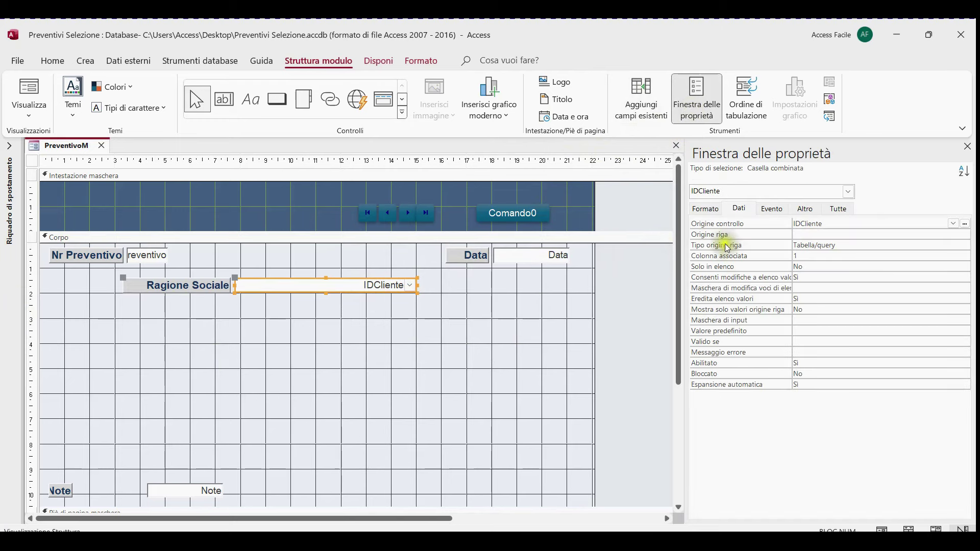
{"action": "left_click", "coordinate": [806, 233]}
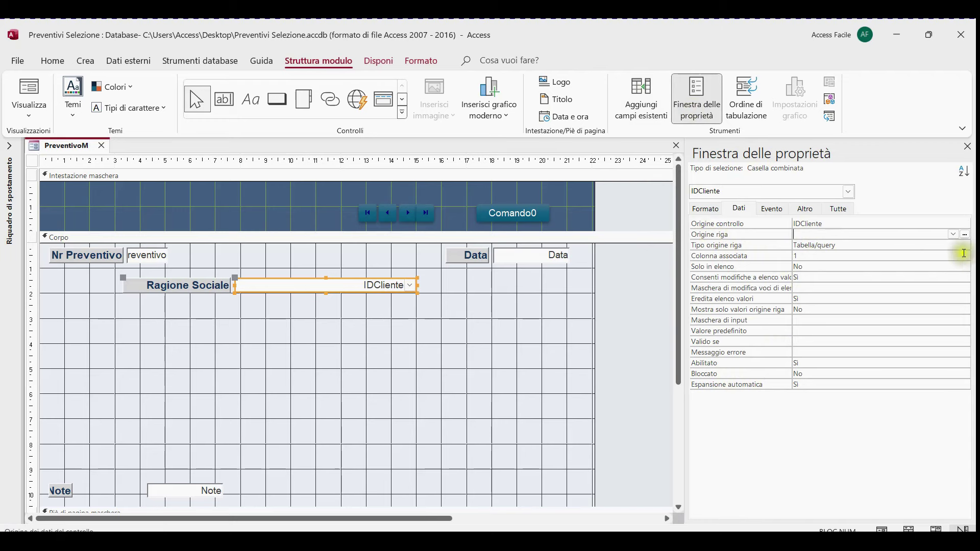
{"action": "left_click", "coordinate": [963, 236]}
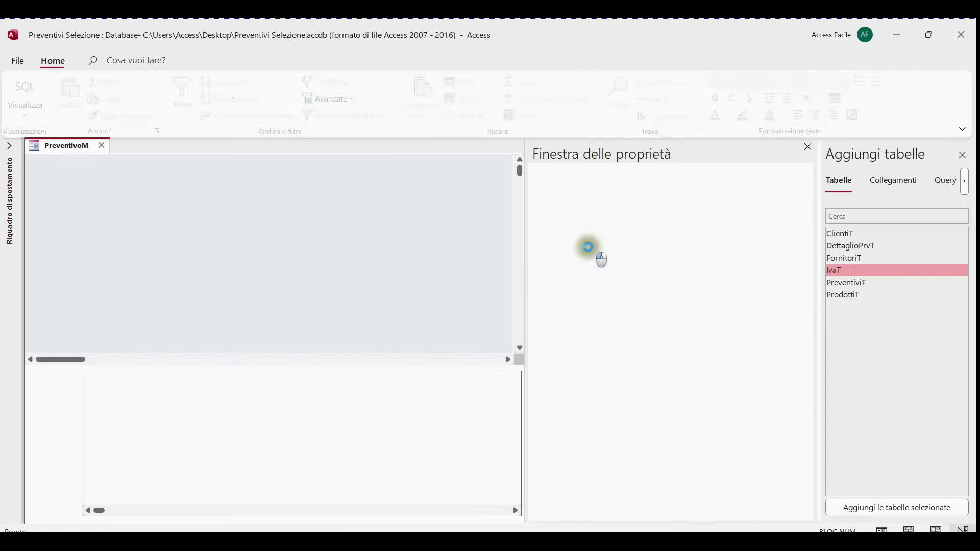
{"action": "left_click", "coordinate": [807, 149]}
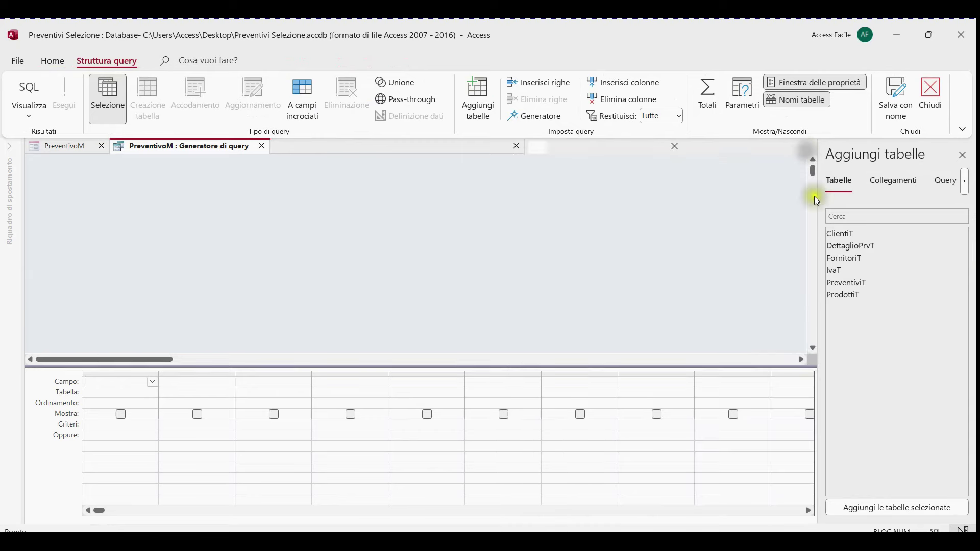
{"action": "double_click", "coordinate": [845, 234]}
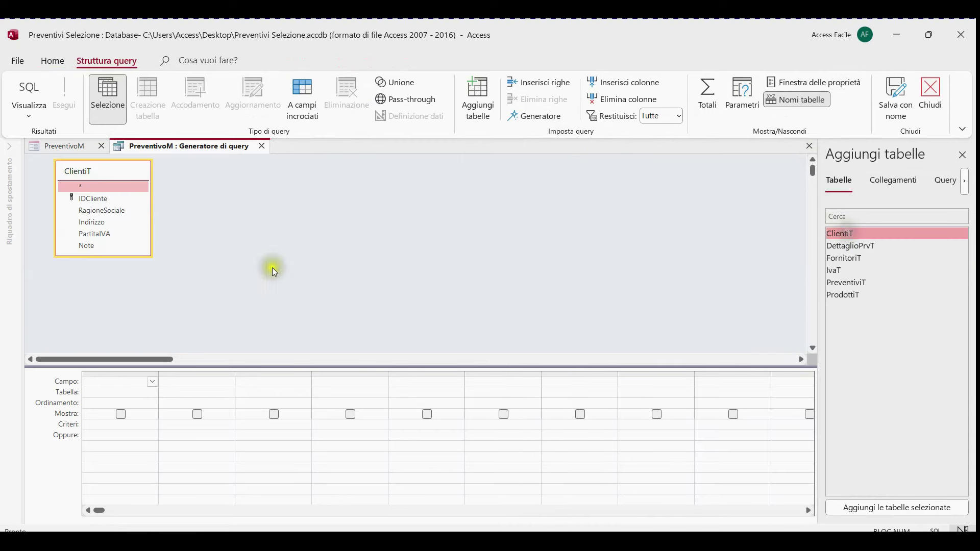
Add IDCliente and RagioneSociale to the query, run it, and save it as the combo box's row source
{"action": "double_click", "coordinate": [100, 198]}
{"action": "double_click", "coordinate": [112, 210]}
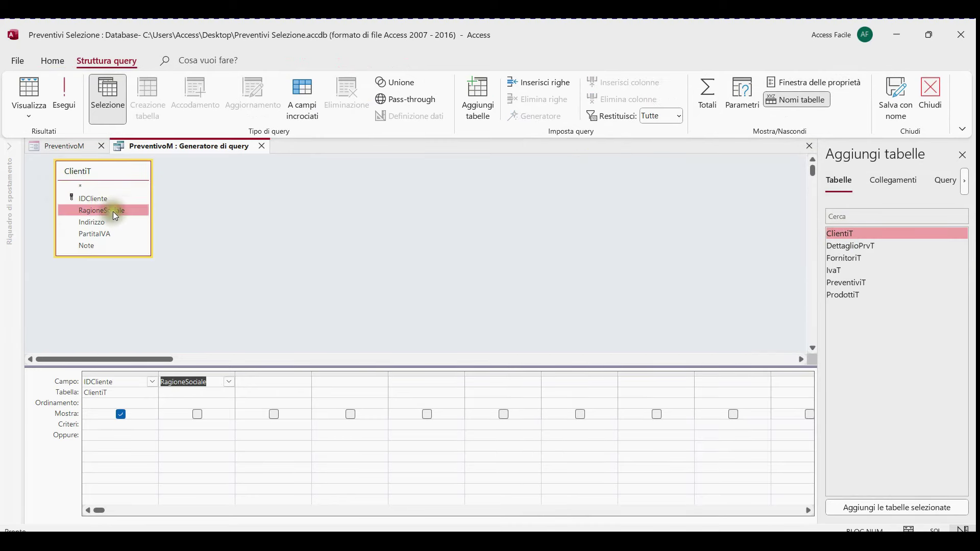
{"action": "left_click", "coordinate": [65, 94]}
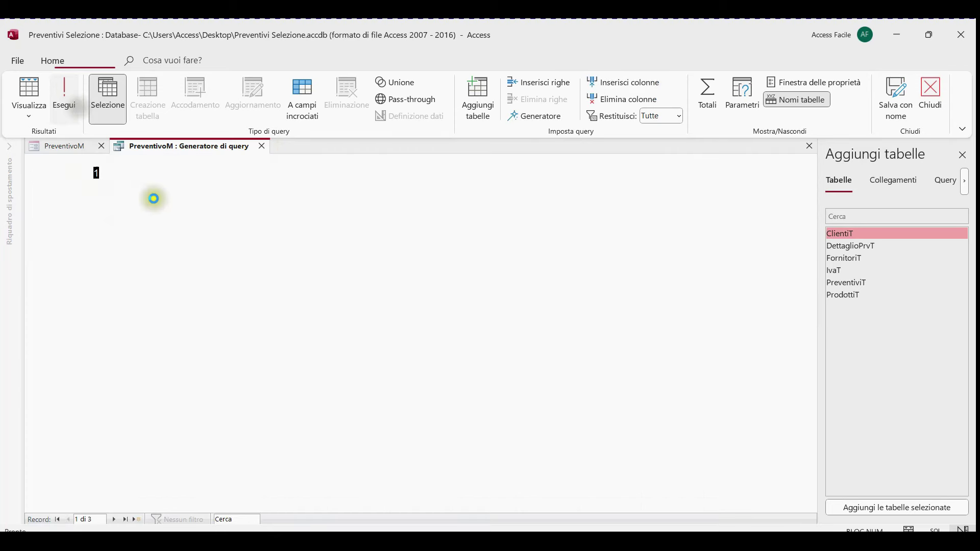
{"action": "left_click", "coordinate": [261, 146]}
{"action": "left_click", "coordinate": [423, 340]}
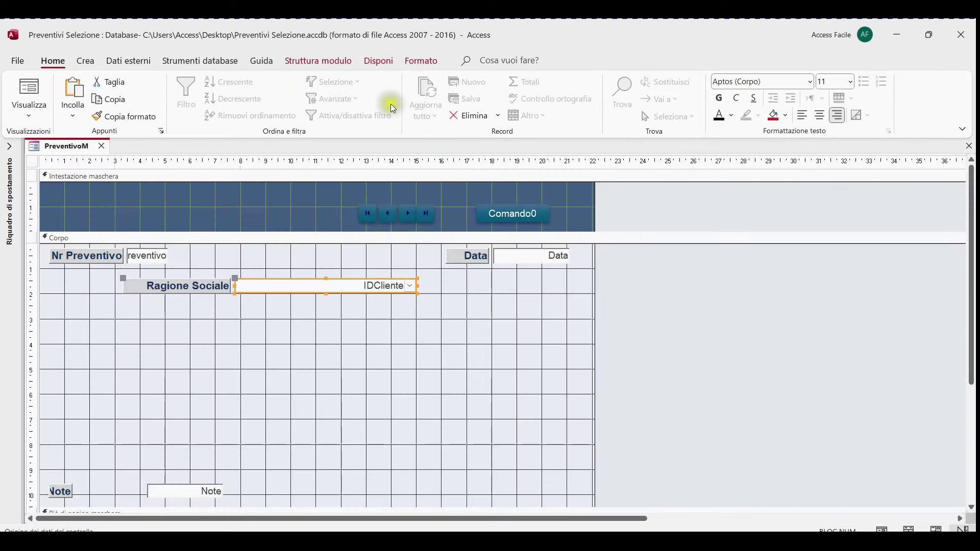
Set the IDCliente combo box's column count to 2 and its column widths so the ID column is hidden
{"action": "left_click", "coordinate": [332, 65]}
{"action": "left_click", "coordinate": [690, 112]}
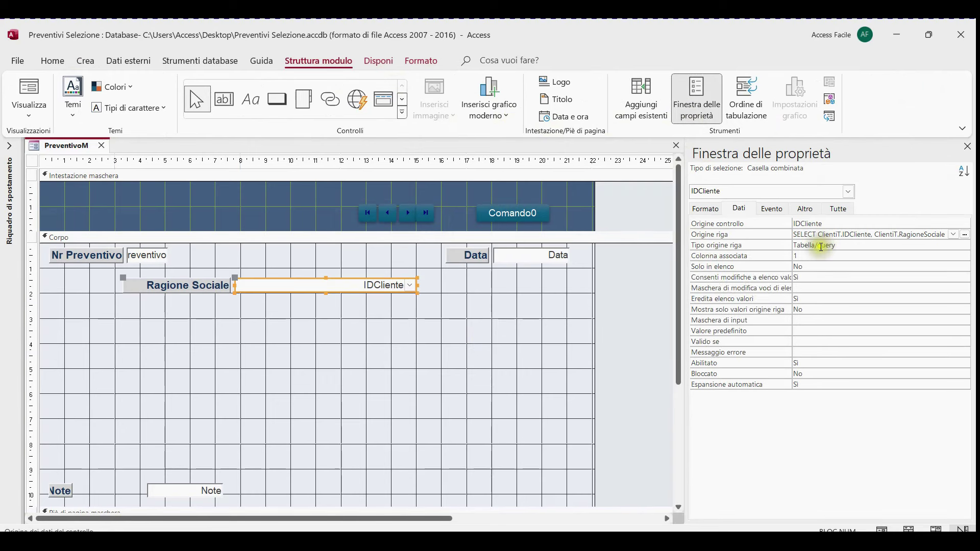
{"action": "left_click", "coordinate": [705, 209]}
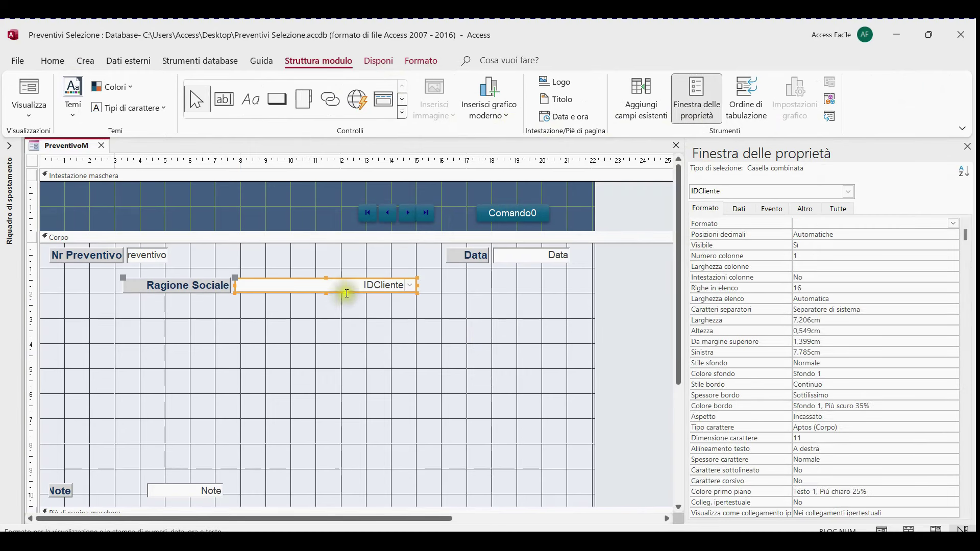
{"action": "left_click", "coordinate": [791, 255]}
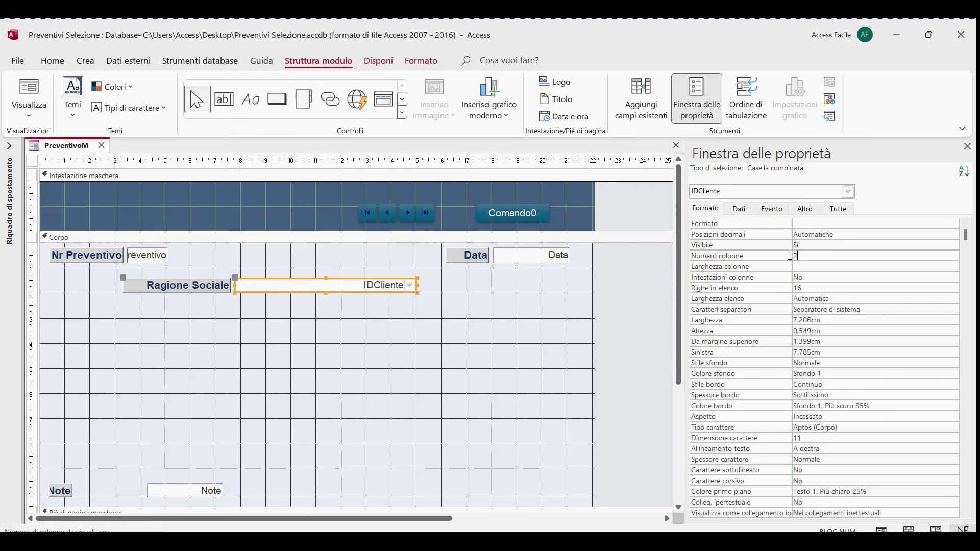
{"action": "left_click", "coordinate": [792, 259]}
{"action": "left_click", "coordinate": [807, 265]}
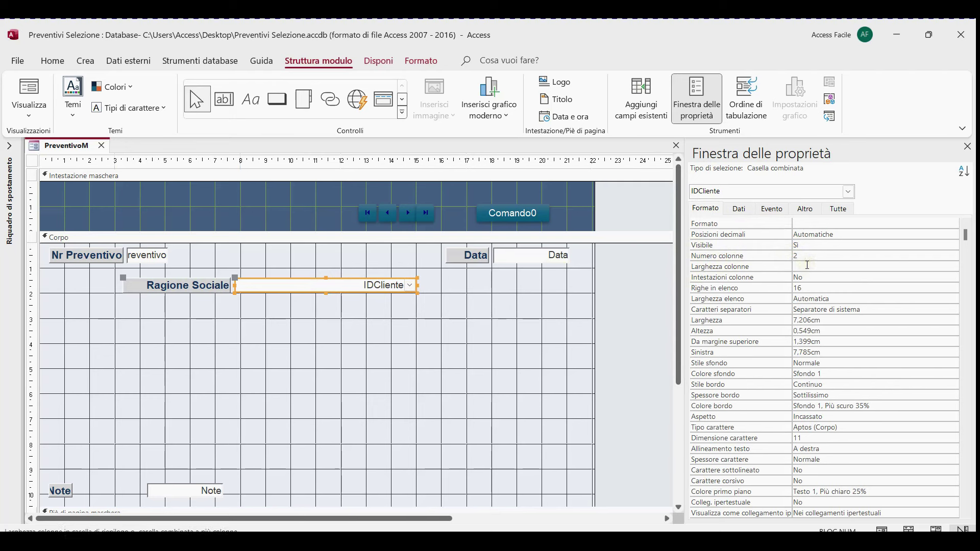
{"action": "left_click", "coordinate": [809, 265]}
{"action": "left_click", "coordinate": [524, 330]}
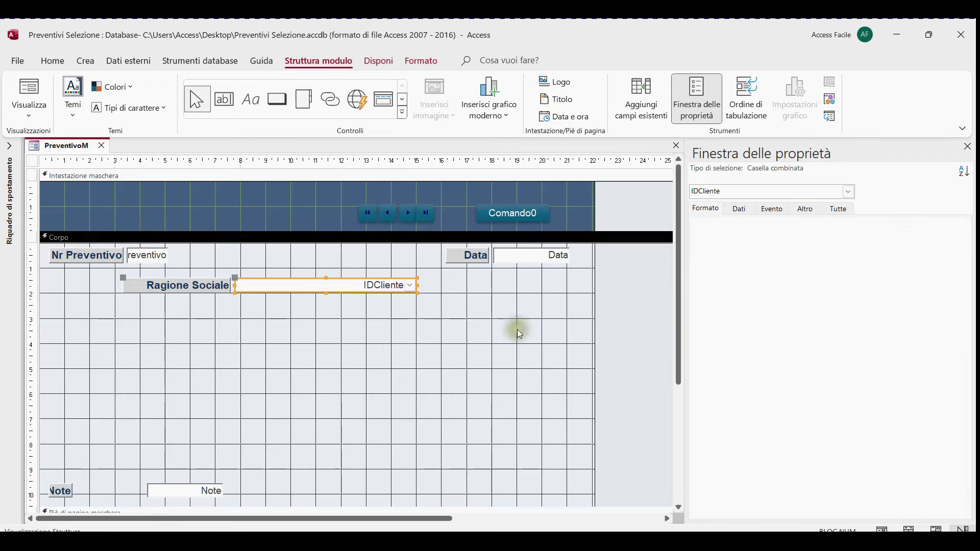
Save the form and test the Ragione Sociale drop-down list in Form view before returning to Design view
{"action": "right_click", "coordinate": [60, 157]}
{"action": "left_click", "coordinate": [61, 149]}
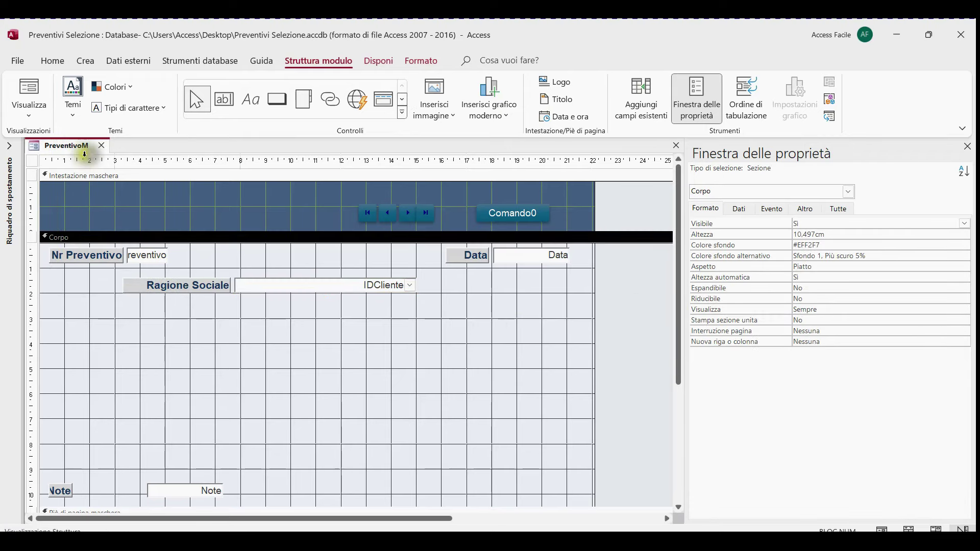
{"action": "right_click", "coordinate": [65, 152]}
{"action": "left_click", "coordinate": [148, 225]}
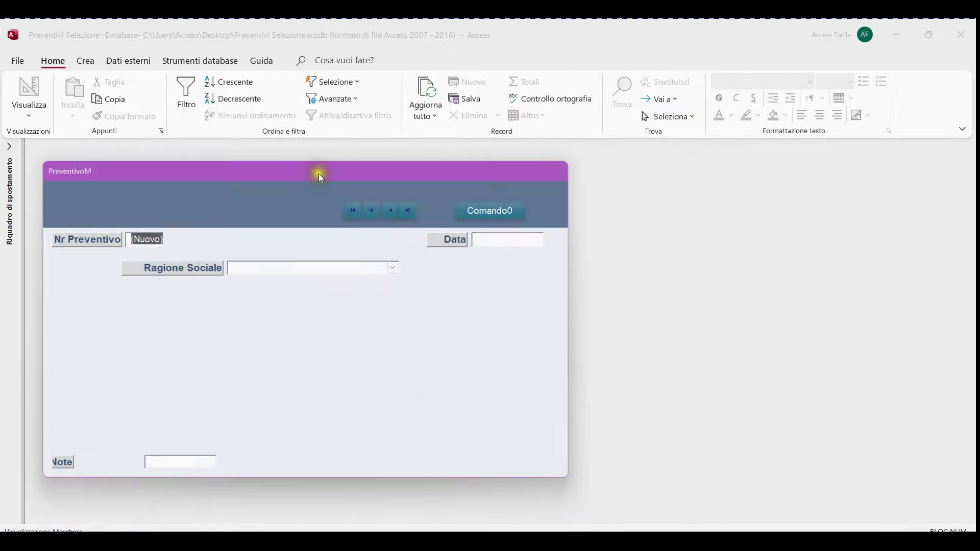
{"action": "left_click", "coordinate": [477, 220]}
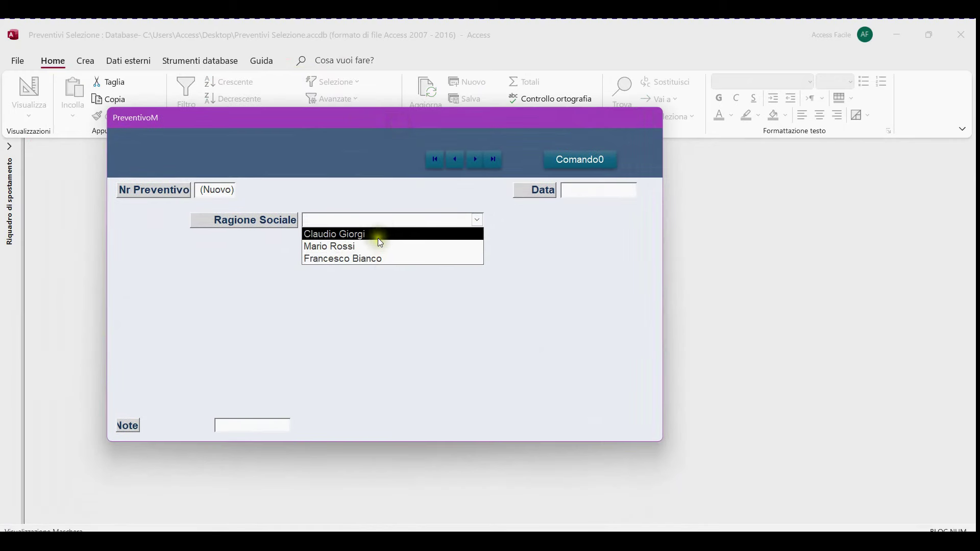
{"action": "left_click", "coordinate": [541, 232]}
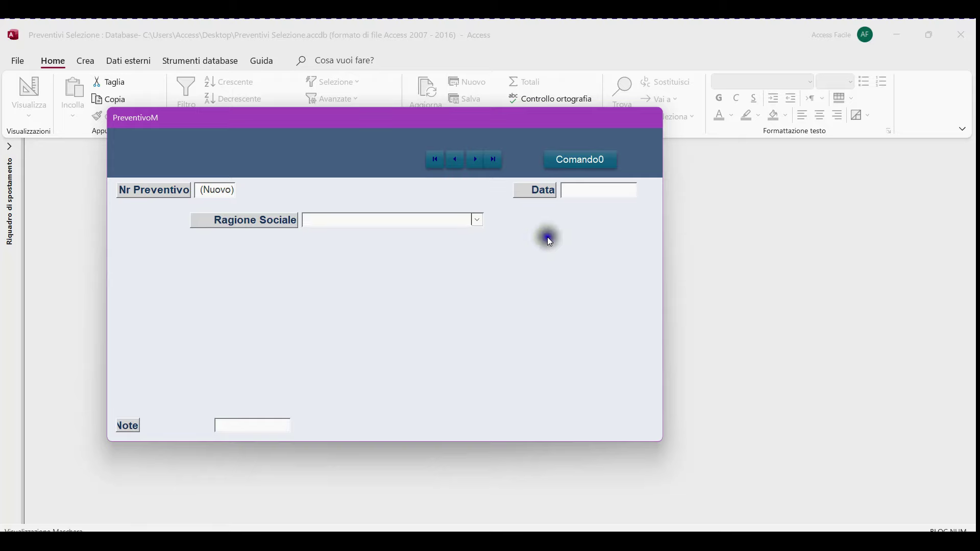
{"action": "right_click", "coordinate": [541, 233]}
{"action": "left_click", "coordinate": [587, 270]}
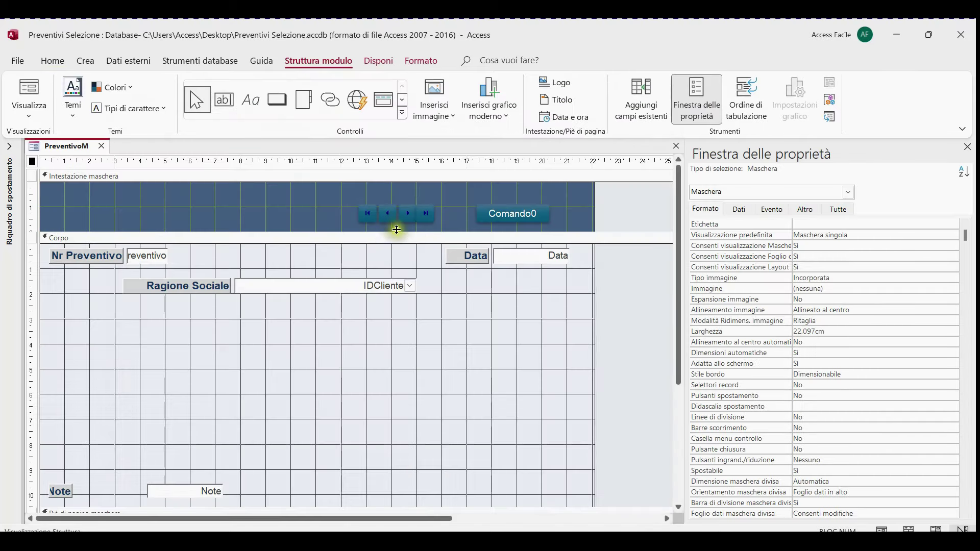
Widen the Note label to show its full caption and stretch the Note text box to about 16 cm wide beside it
{"action": "scroll", "coordinate": [393, 213], "scroll_direction": "down", "scroll_amount": 3}
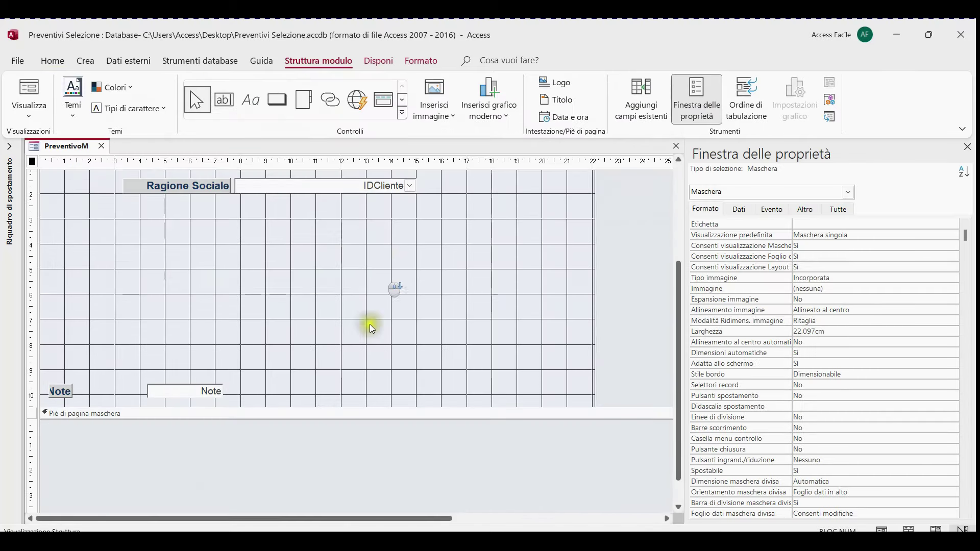
{"action": "left_click", "coordinate": [56, 393]}
{"action": "mouse_move", "coordinate": [75, 391]}
{"action": "left_mouse_down"}
{"action": "mouse_move", "coordinate": [97, 390]}
{"action": "mouse_move", "coordinate": [88, 391]}
{"action": "left_mouse_up"}
{"action": "left_click", "coordinate": [122, 352]}
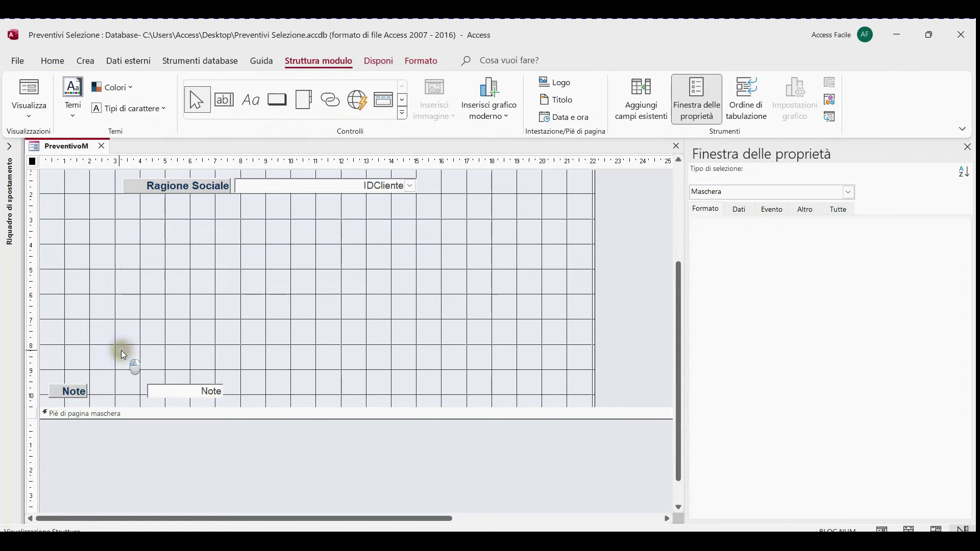
{"action": "left_click", "coordinate": [172, 389]}
{"action": "left_click_drag", "start_coordinate": [148, 391], "coordinate": [97, 385]}
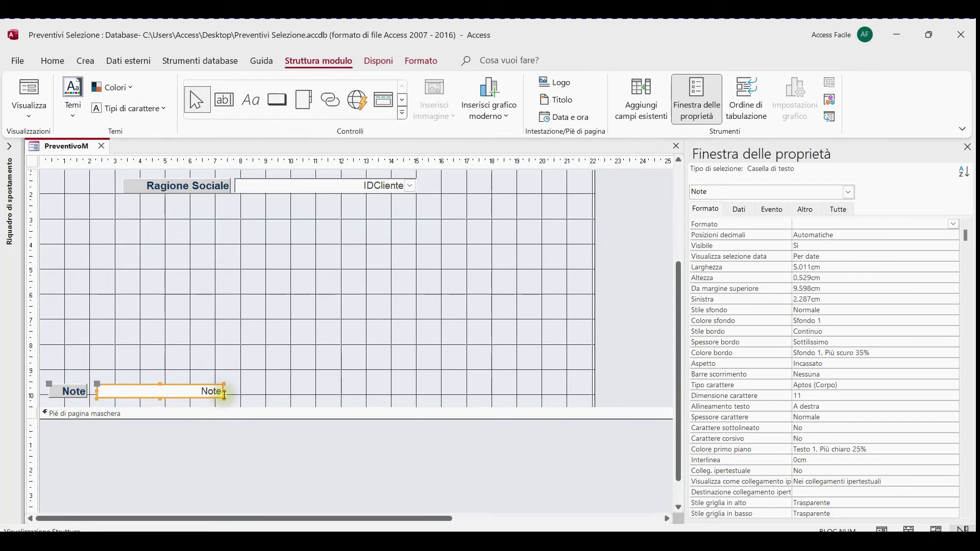
{"action": "left_click_drag", "start_coordinate": [225, 392], "coordinate": [508, 390]}
{"action": "left_click", "coordinate": [476, 344]}
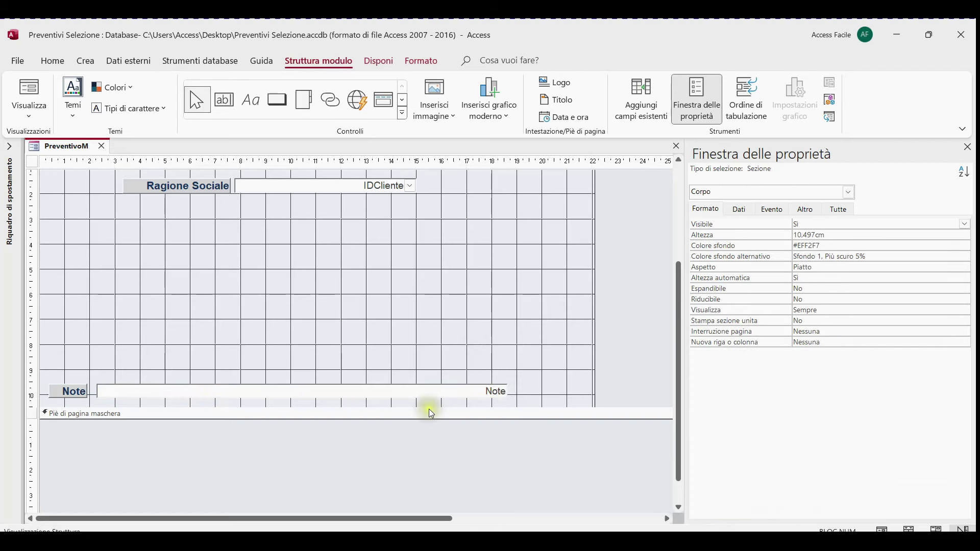
Extend the Corpo section to about 13 cm high and move the Note label and text box down to its lower edge
{"action": "left_click", "coordinate": [430, 413]}
{"action": "left_click_drag", "start_coordinate": [431, 406], "coordinate": [429, 469]}
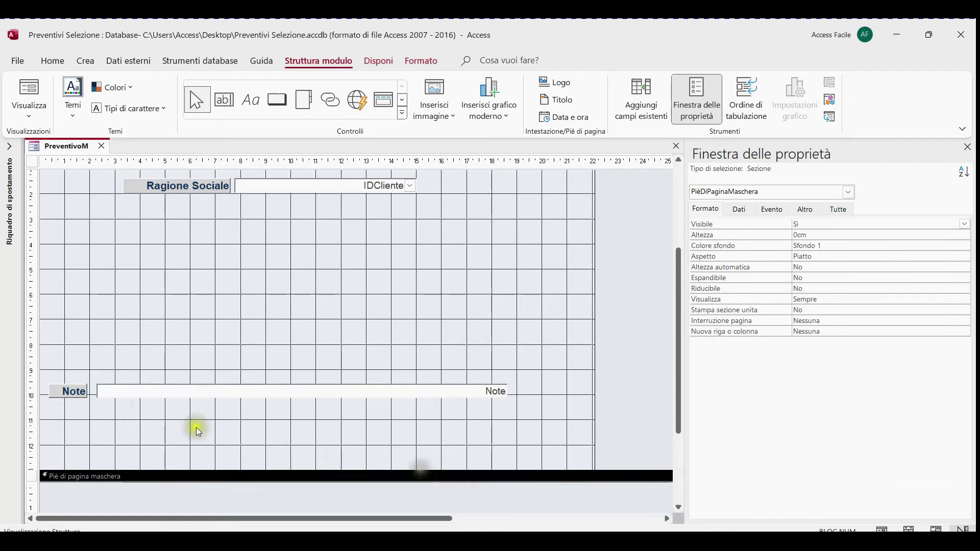
{"action": "left_click_drag", "start_coordinate": [44, 373], "coordinate": [459, 458]}
{"action": "left_click", "coordinate": [434, 367]}
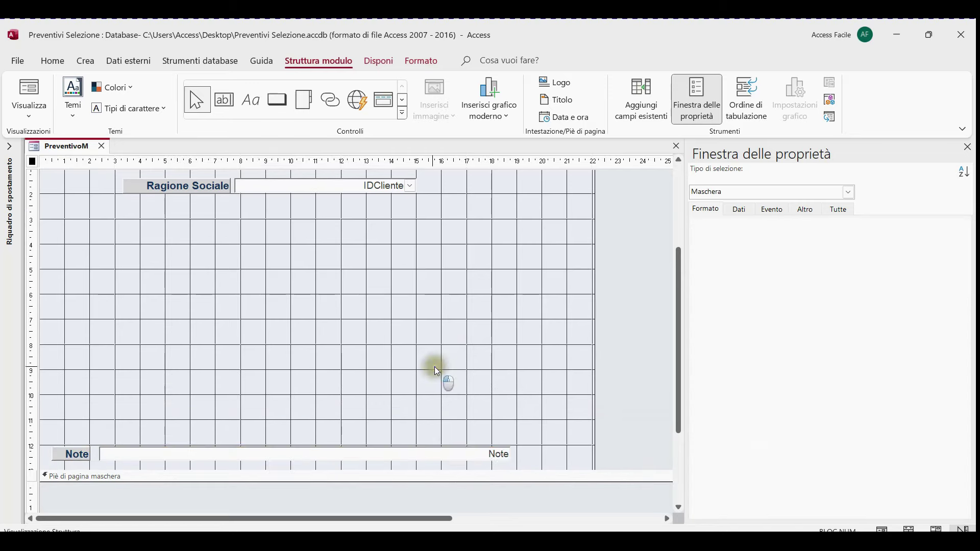
Draw a subform control about 20.8 by 9.2 cm between Ragione Sociale and Note, based on the existing form DettaglioPrvSM
{"action": "left_click", "coordinate": [400, 104]}
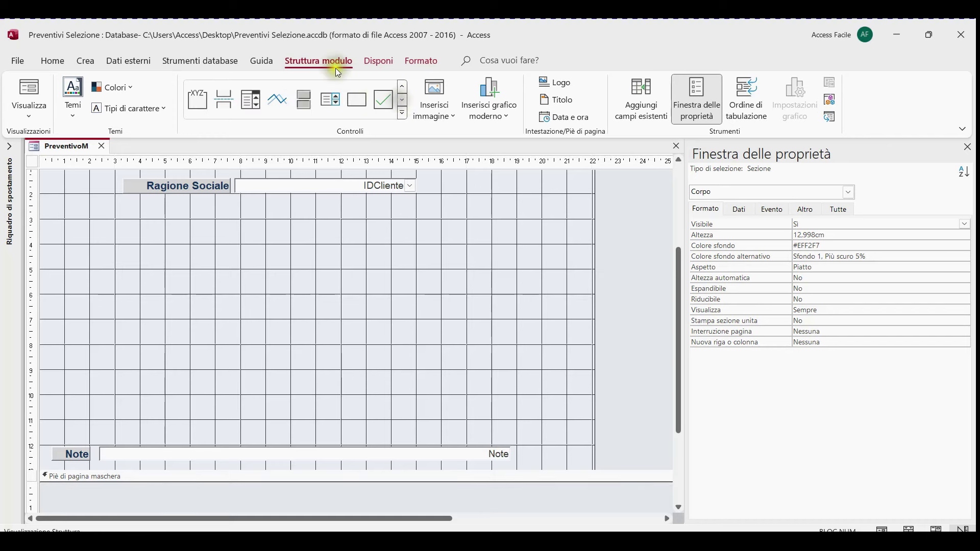
{"action": "left_click", "coordinate": [402, 99]}
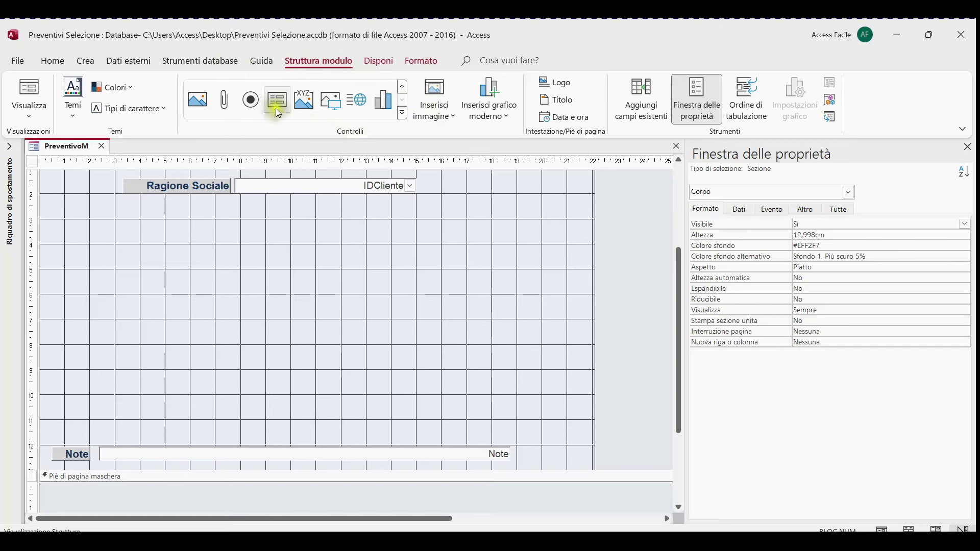
{"action": "left_click", "coordinate": [276, 108]}
{"action": "left_click_drag", "start_coordinate": [48, 204], "coordinate": [569, 435]}
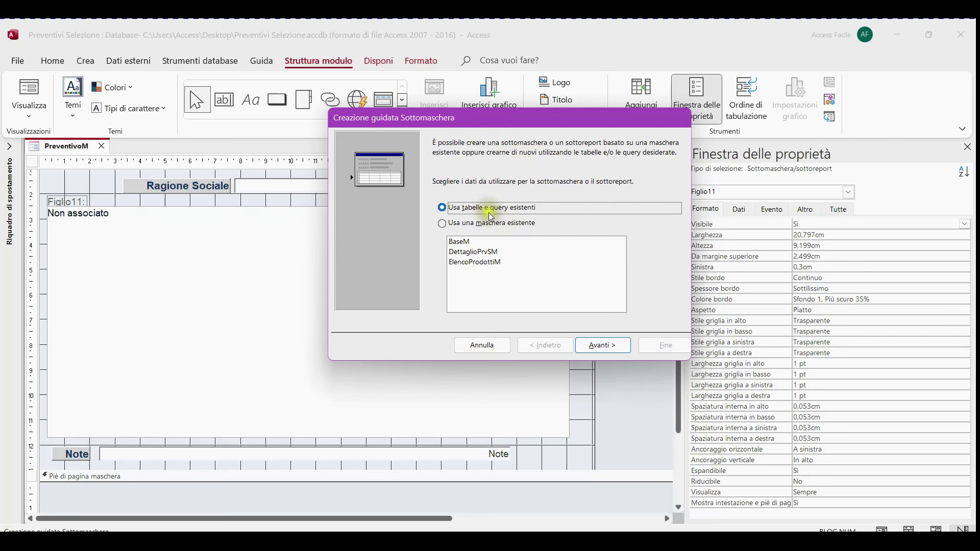
{"action": "left_click", "coordinate": [471, 253]}
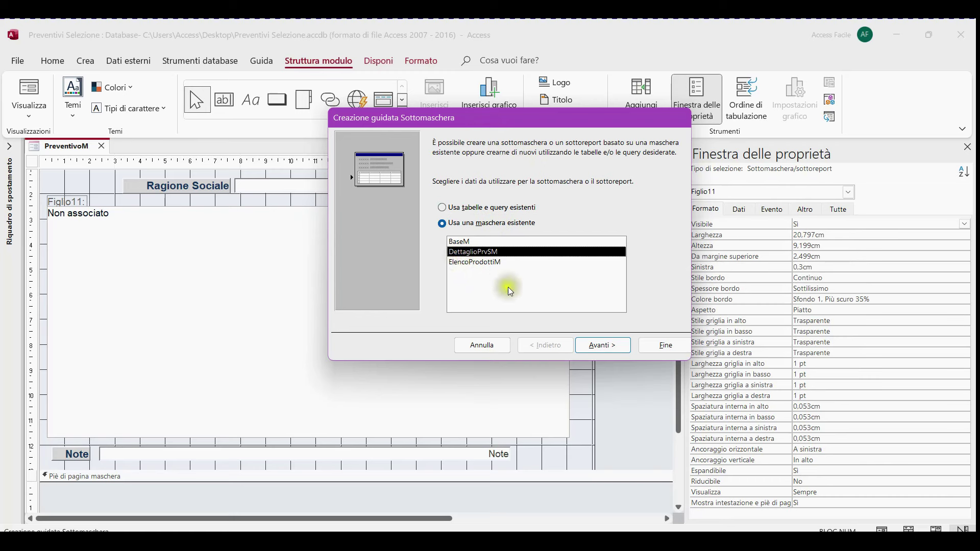
{"action": "left_click", "coordinate": [603, 346]}
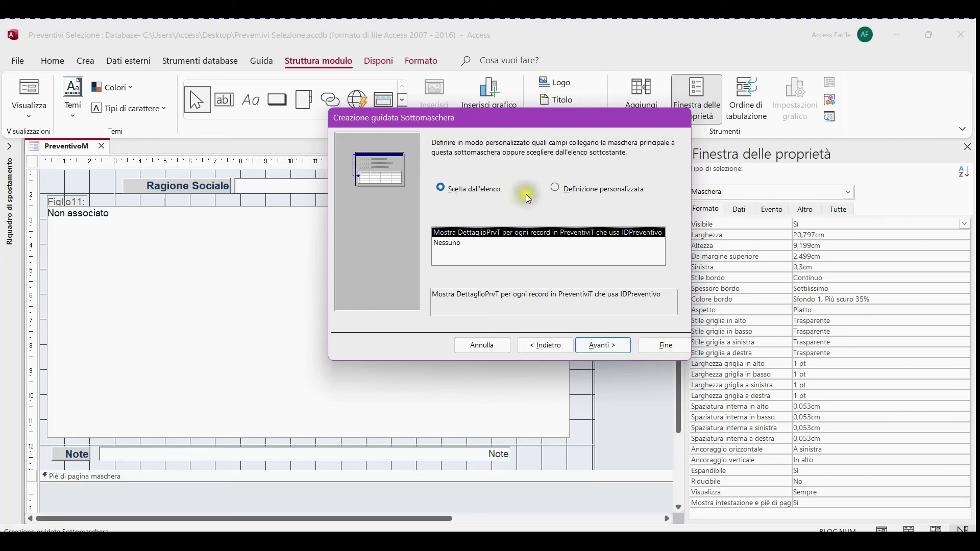
Define a custom link between main form and subform on IDPreventivo and finish the wizard with the name DettaglioPrvSM
{"action": "left_click", "coordinate": [557, 189]}
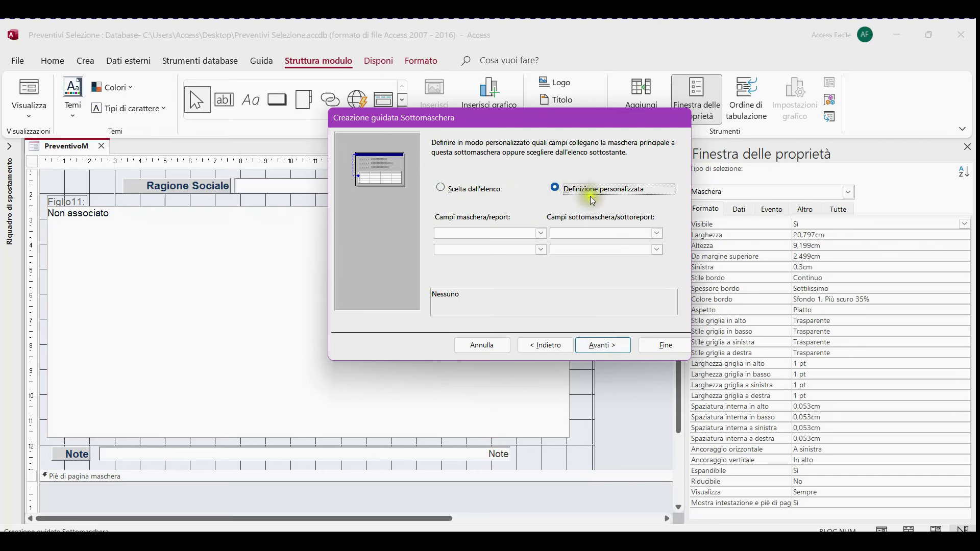
{"action": "left_click", "coordinate": [542, 233]}
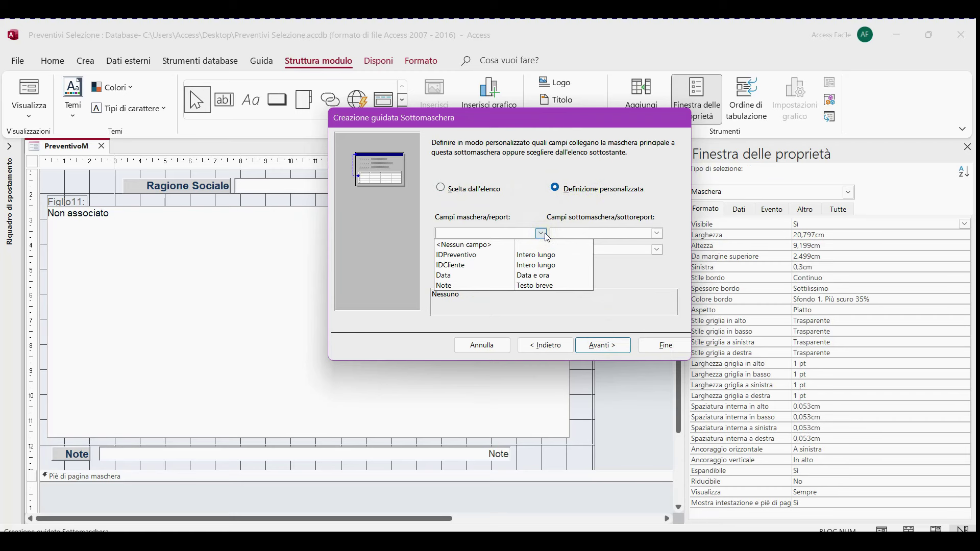
{"action": "left_click", "coordinate": [490, 255]}
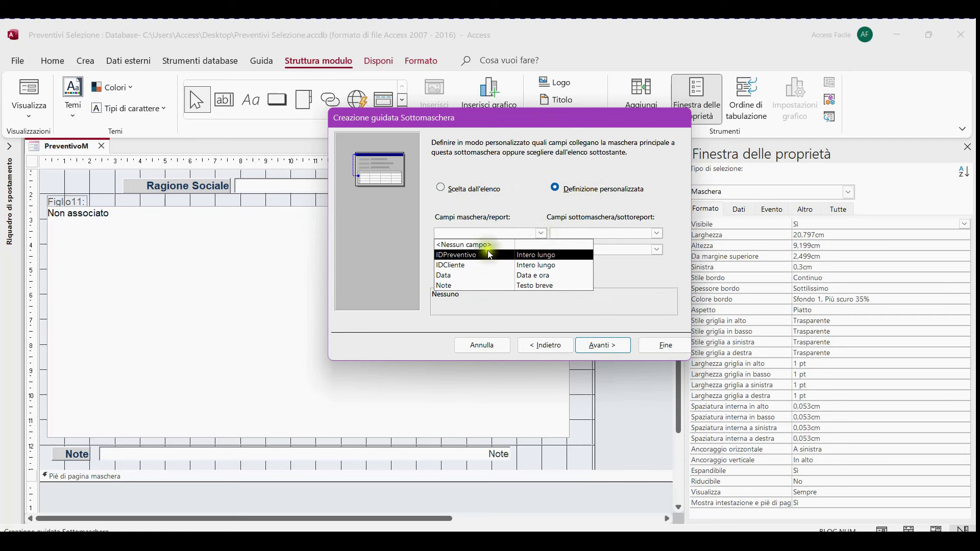
{"action": "left_click", "coordinate": [657, 233]}
{"action": "left_click", "coordinate": [630, 265]}
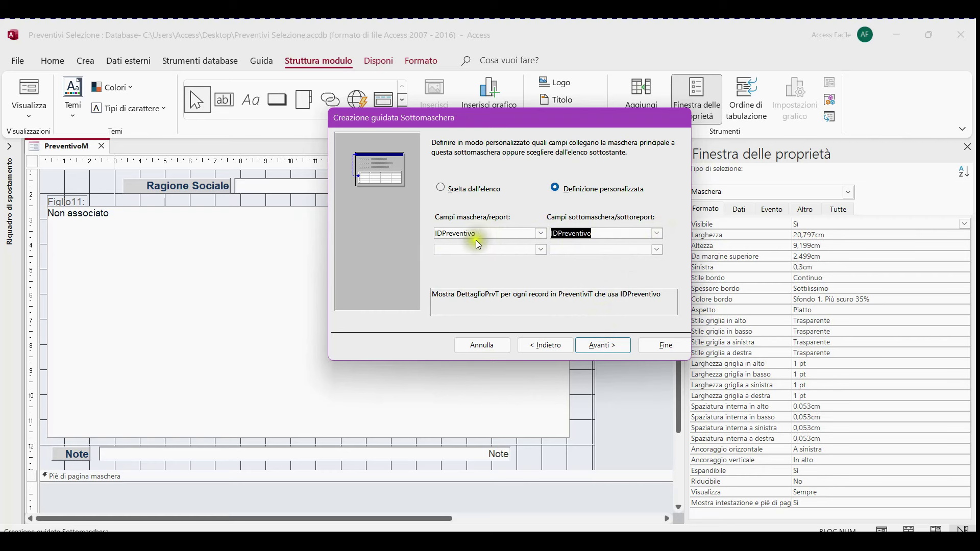
{"action": "left_click", "coordinate": [602, 345]}
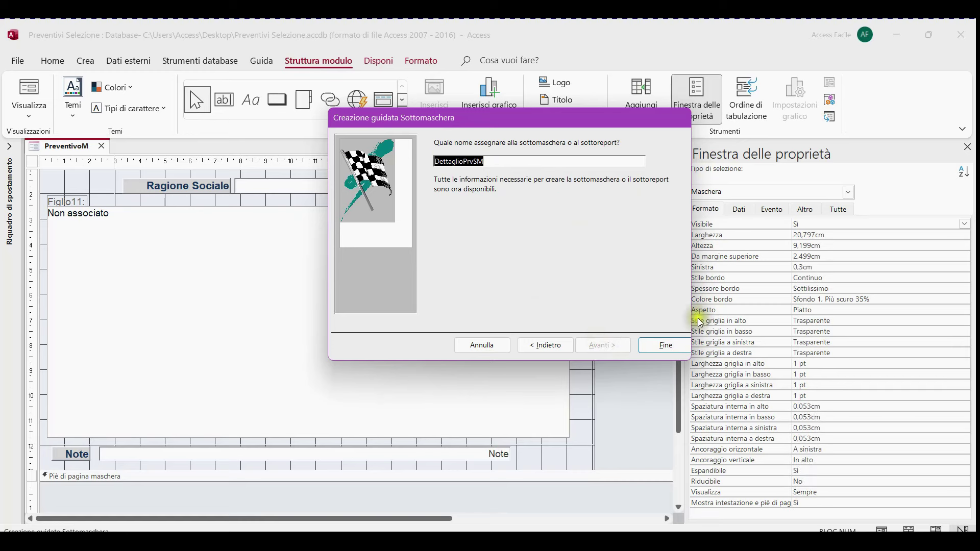
{"action": "left_click", "coordinate": [670, 351]}
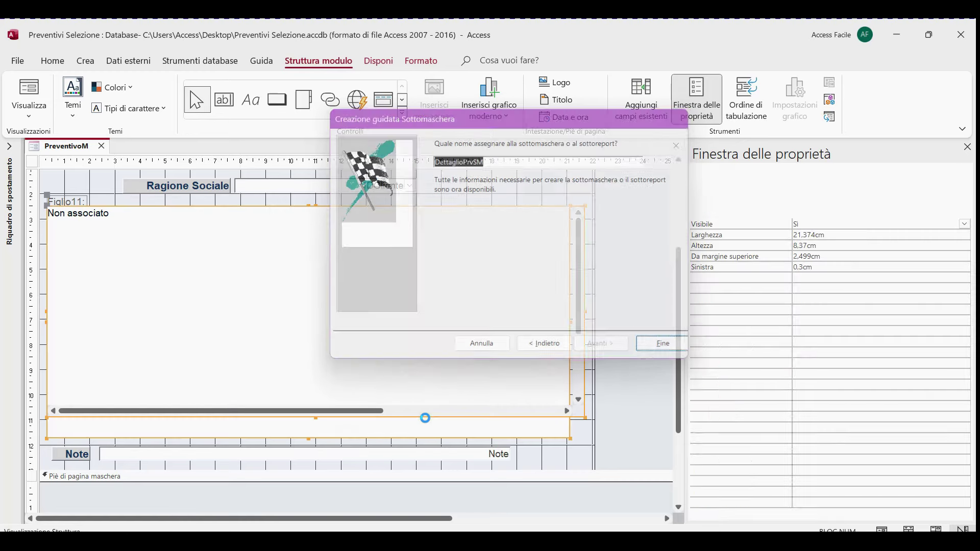
Delete the subform's attached DettaglioPrvSM label and switch PreventivoM to Form view
{"action": "left_click", "coordinate": [71, 193]}
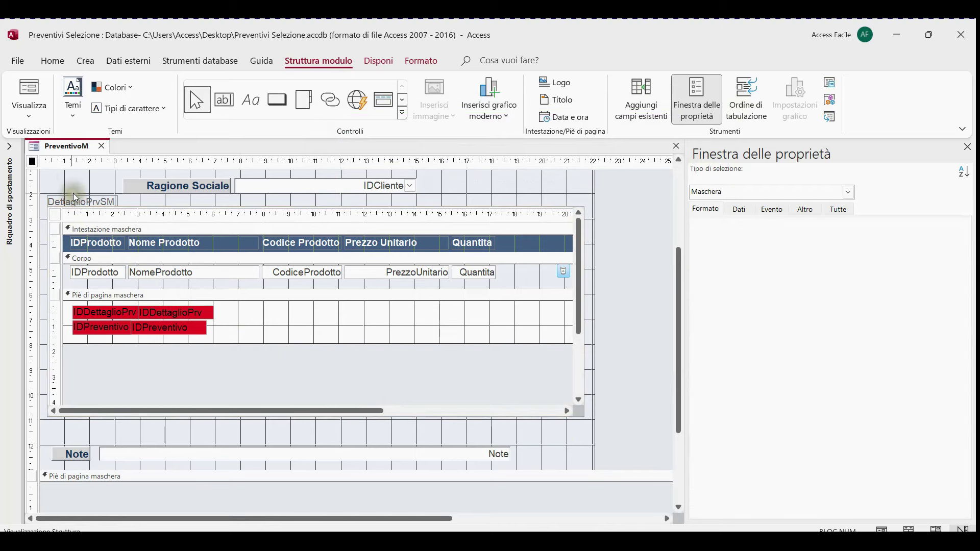
{"action": "left_click", "coordinate": [84, 199]}
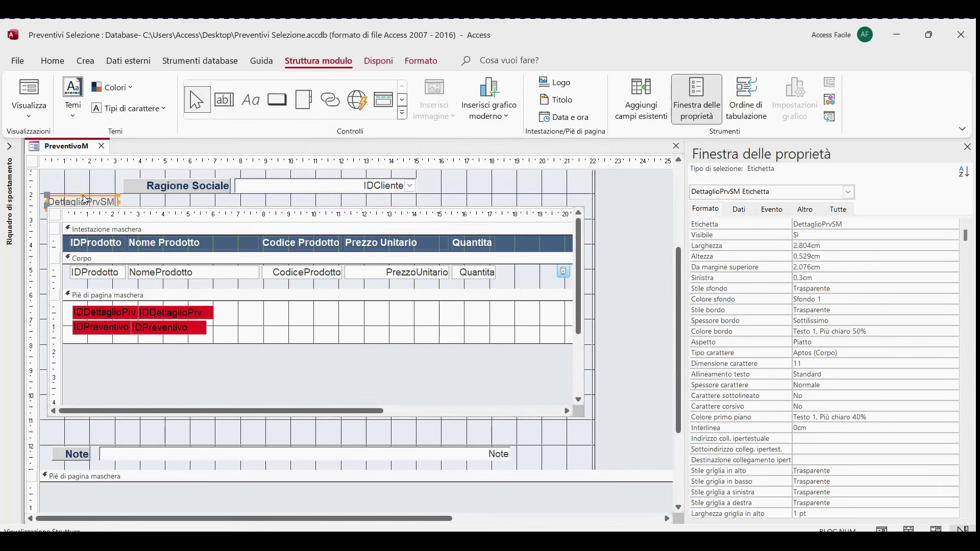
{"action": "key", "text": "Delete"}
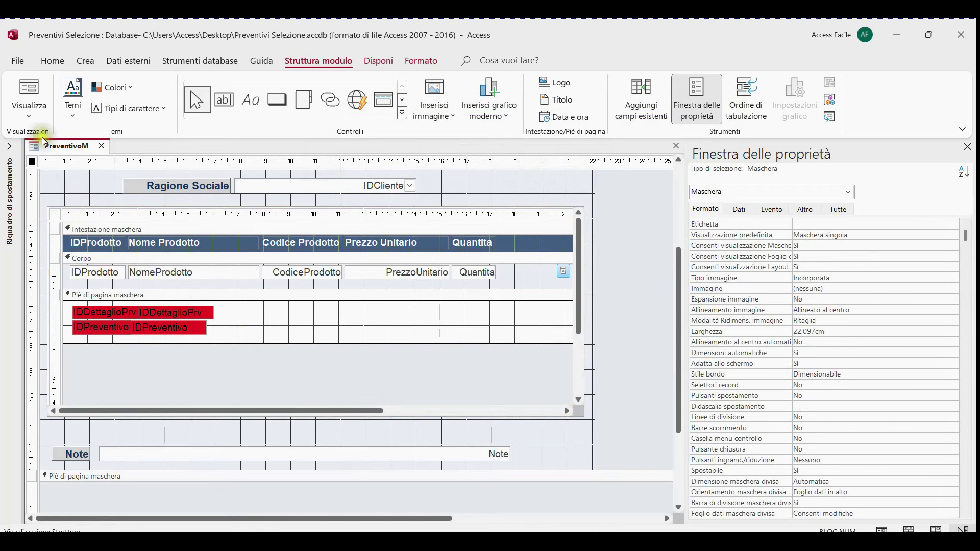
{"action": "right_click", "coordinate": [72, 147]}
{"action": "left_click", "coordinate": [73, 147]}
{"action": "right_click", "coordinate": [75, 149]}
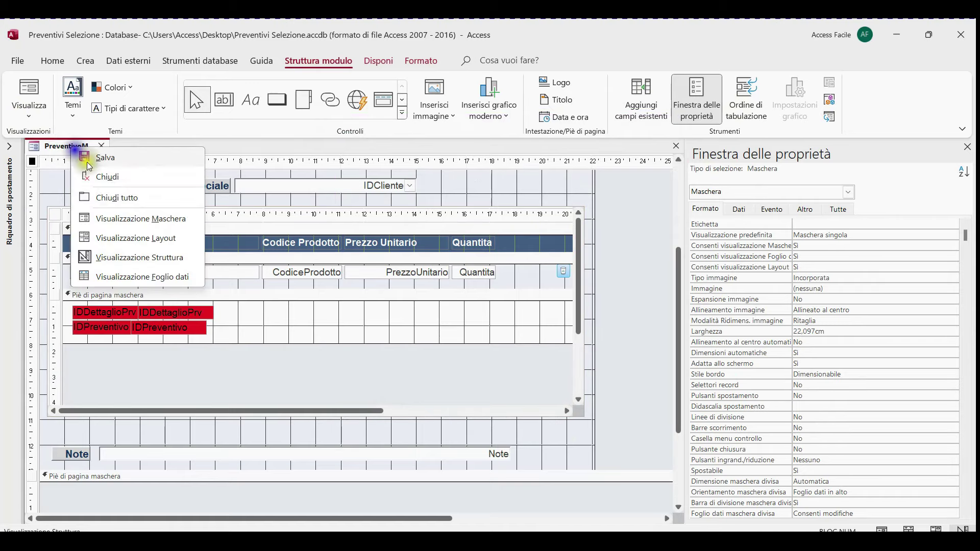
{"action": "left_click", "coordinate": [140, 218]}
Start a new quote with the date 15/07/2024 and choose the first customer as Ragione Sociale
{"action": "left_click_drag", "start_coordinate": [365, 170], "coordinate": [467, 73]}
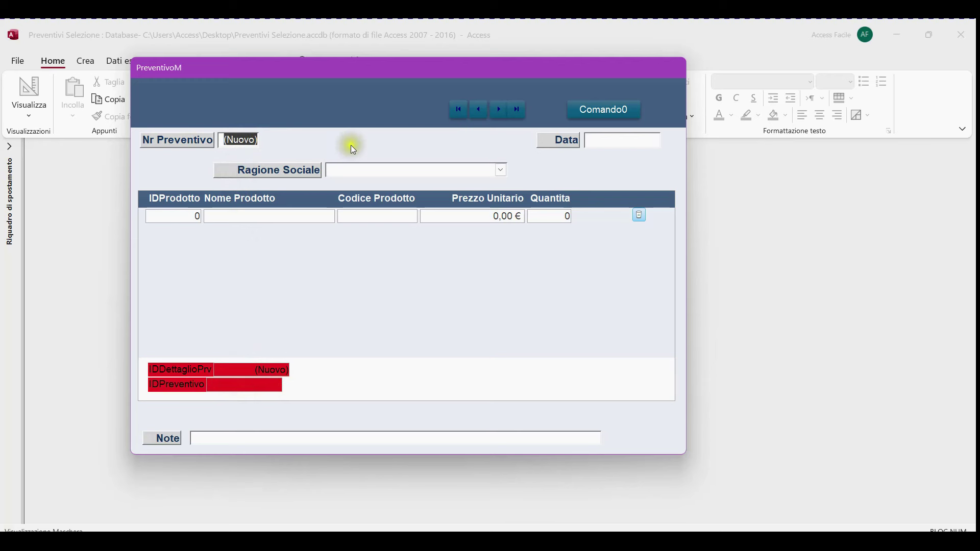
{"action": "left_click", "coordinate": [659, 142]}
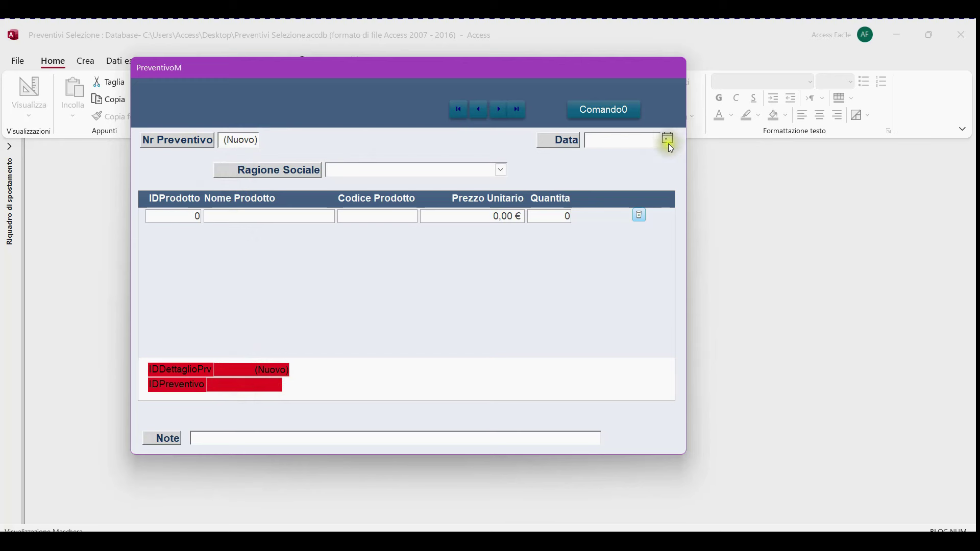
{"action": "left_click", "coordinate": [669, 139]}
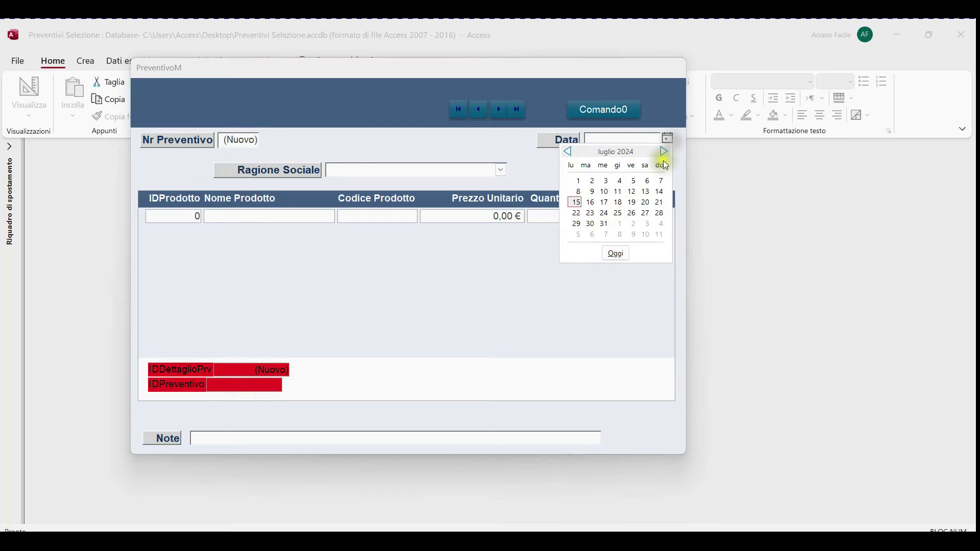
{"action": "left_click", "coordinate": [577, 205]}
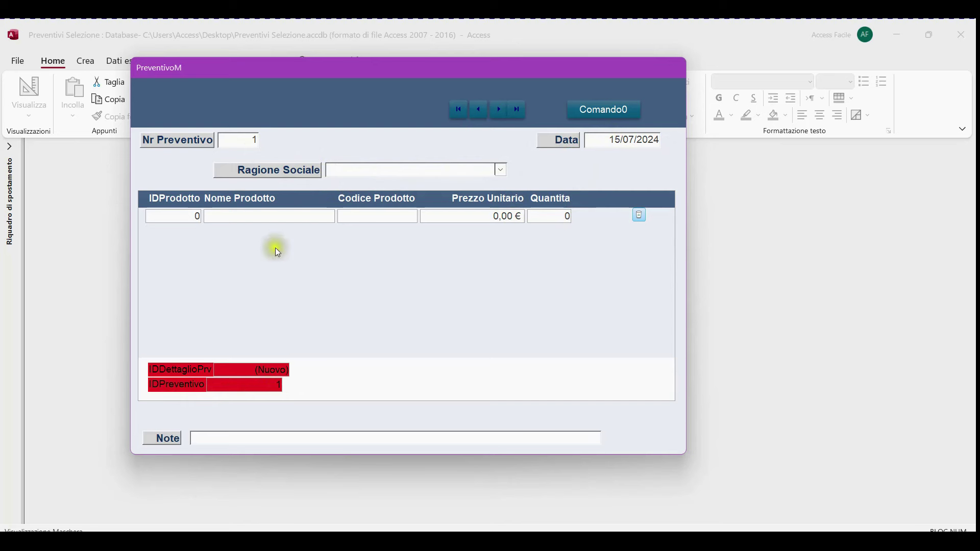
{"action": "left_click", "coordinate": [504, 169]}
{"action": "left_click", "coordinate": [443, 182]}
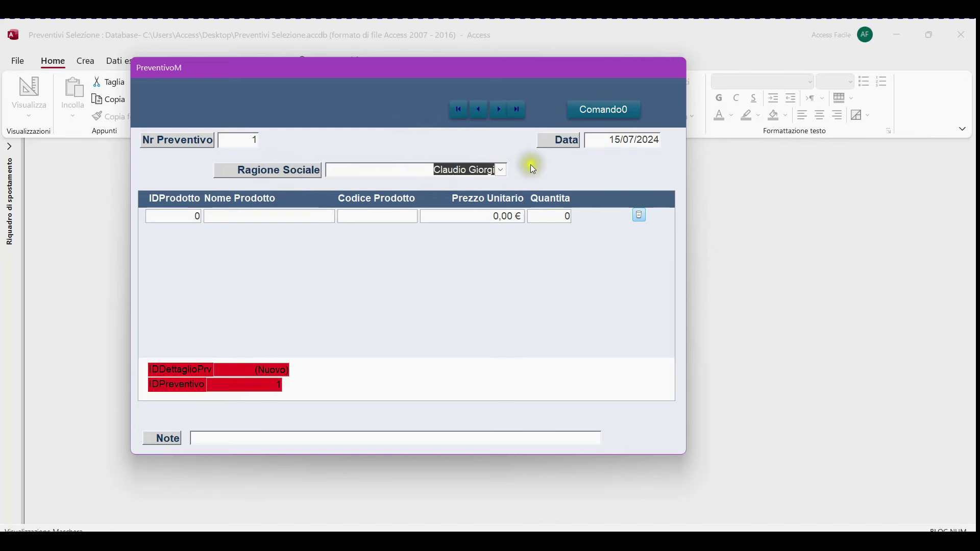
Return to Design view and centre the text of the IDCliente combo box
{"action": "right_click", "coordinate": [551, 175]}
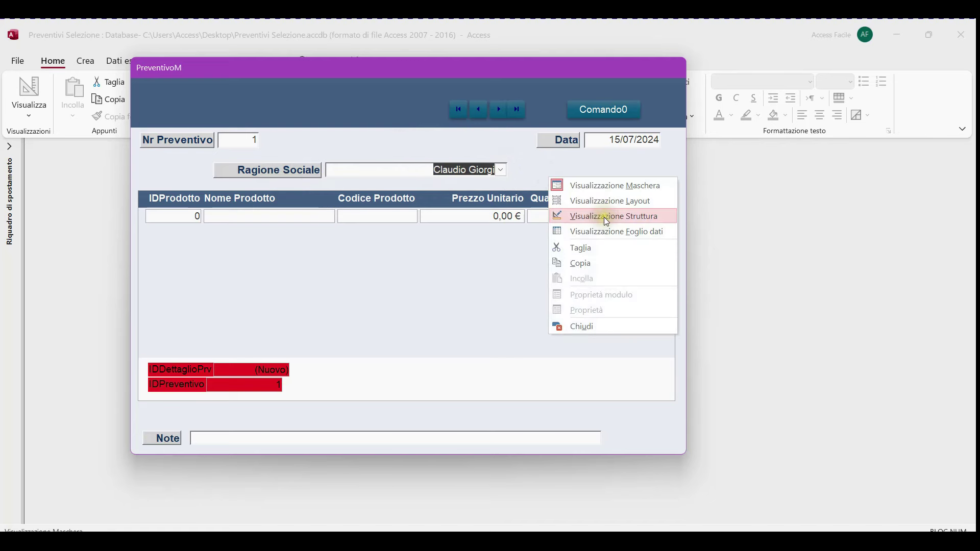
{"action": "left_click", "coordinate": [605, 216]}
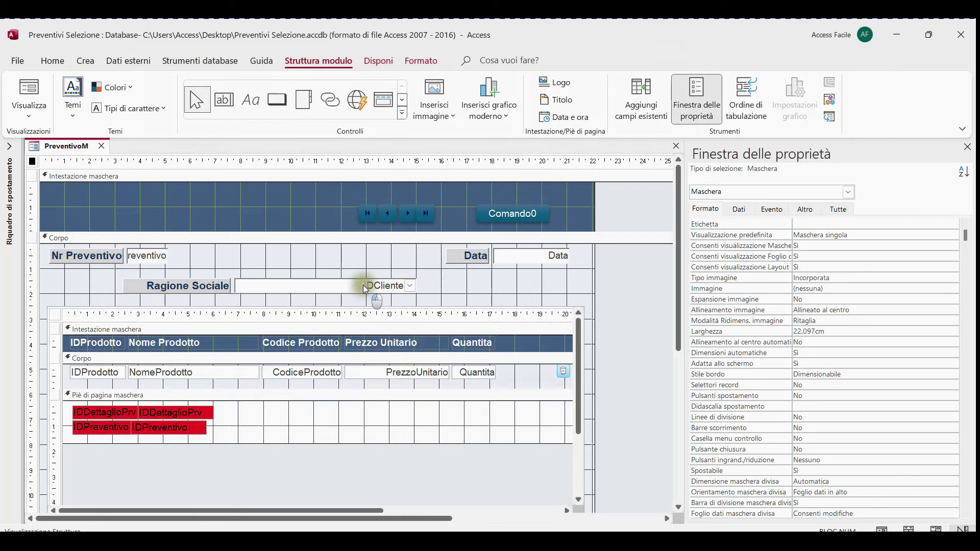
{"action": "left_click", "coordinate": [365, 288]}
{"action": "left_click", "coordinate": [60, 63]}
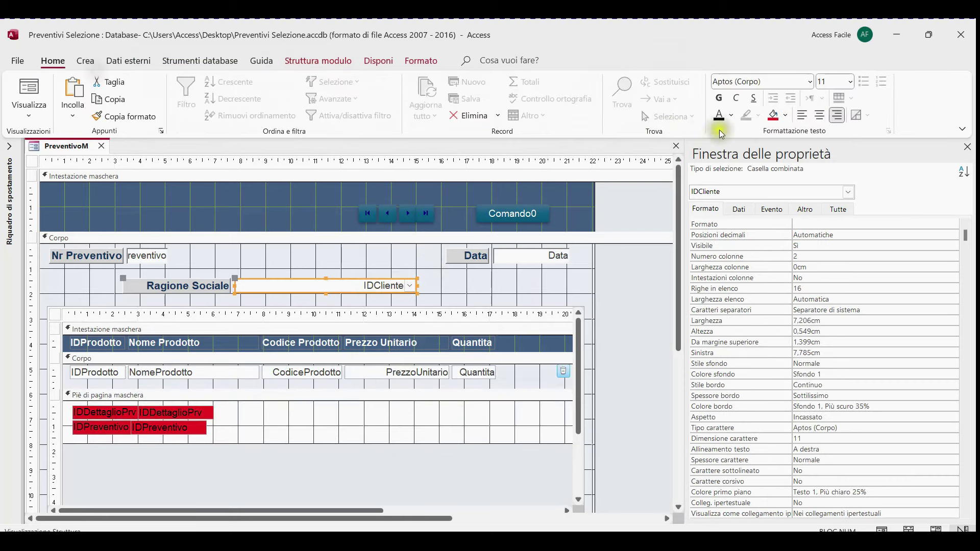
{"action": "left_click", "coordinate": [820, 115]}
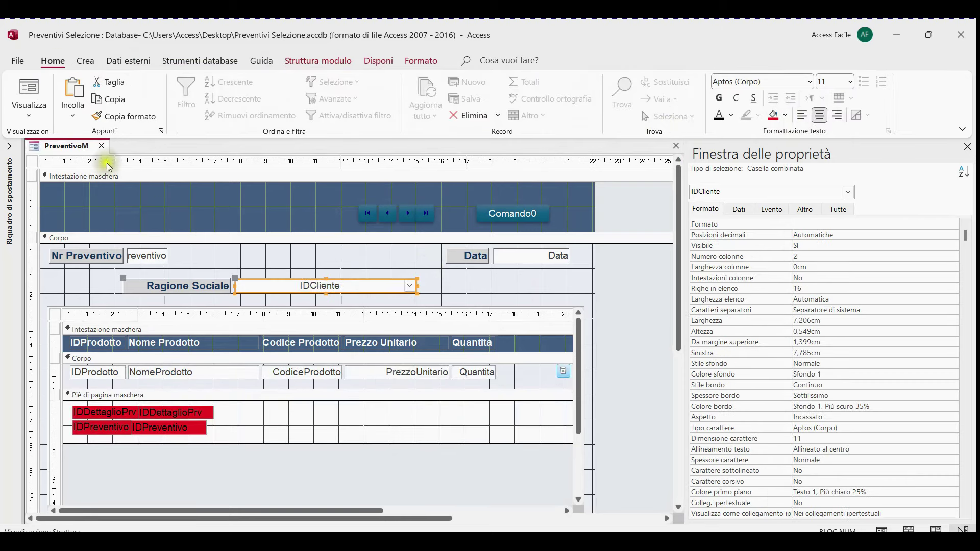
Switch PreventivoM to Form view and test the Ragione Sociale combo box by choosing the second customer, followed by the first one again
{"action": "right_click", "coordinate": [59, 146]}
{"action": "right_click", "coordinate": [60, 148]}
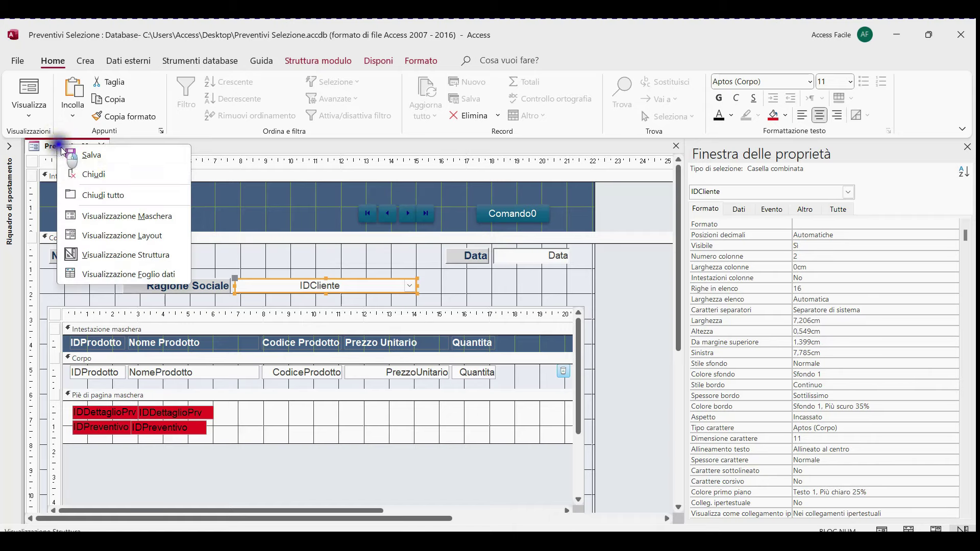
{"action": "left_click", "coordinate": [127, 216]}
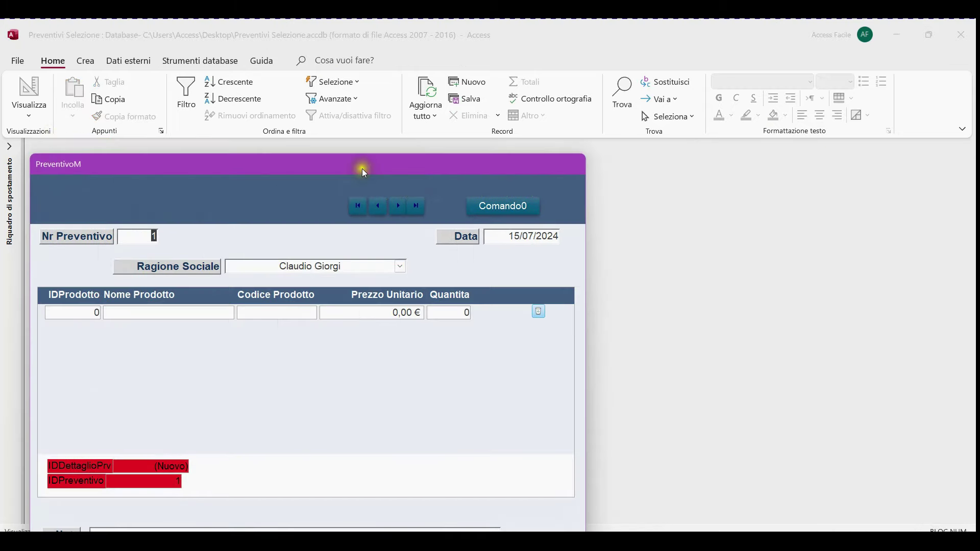
{"action": "left_click_drag", "start_coordinate": [362, 169], "coordinate": [507, 74]}
{"action": "left_click", "coordinate": [543, 171]}
{"action": "left_click", "coordinate": [531, 194]}
{"action": "left_click", "coordinate": [546, 172]}
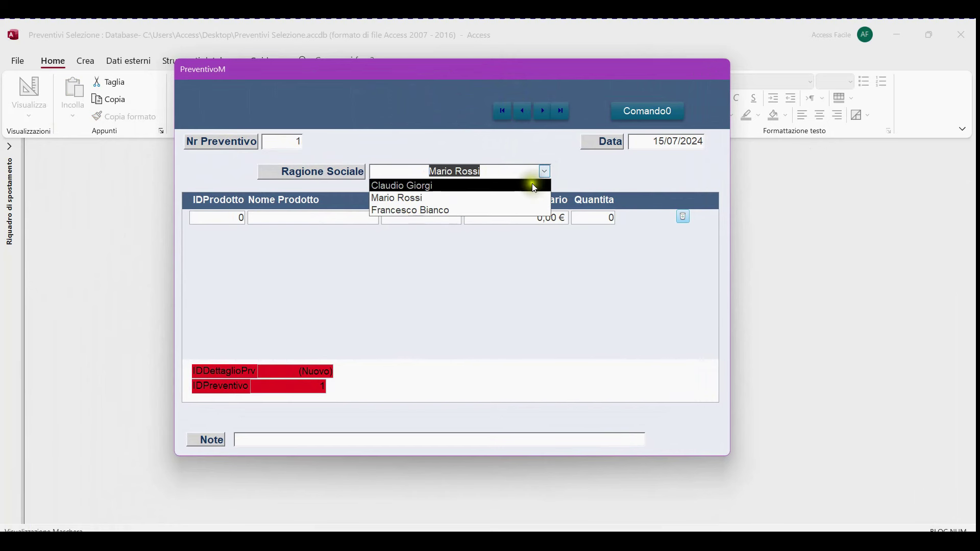
{"action": "left_click", "coordinate": [535, 187]}
{"action": "left_click", "coordinate": [424, 335]}
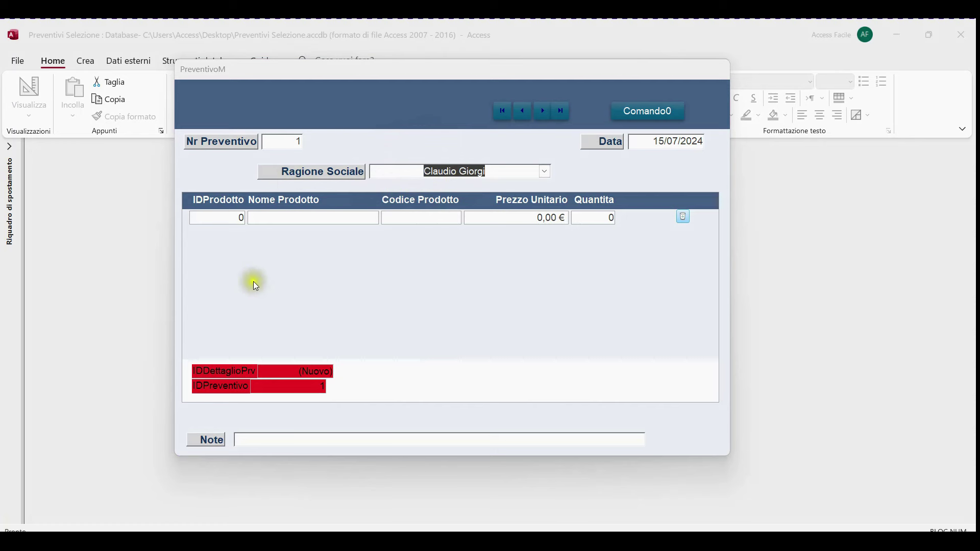
Return to Design view and move the DettaglioPrvSM subform about 0.9 cm down to make room below Ragione Sociale
{"action": "right_click", "coordinate": [416, 154]}
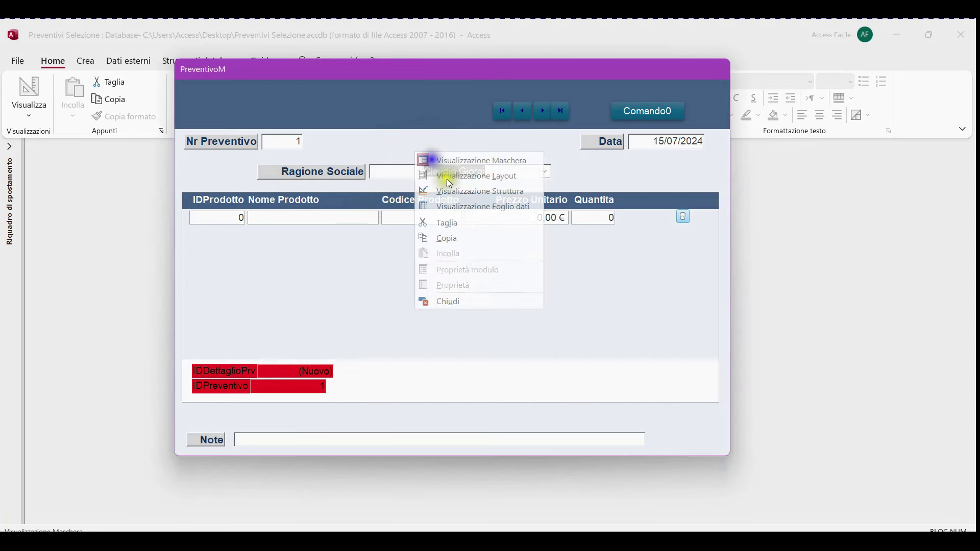
{"action": "left_click", "coordinate": [430, 191]}
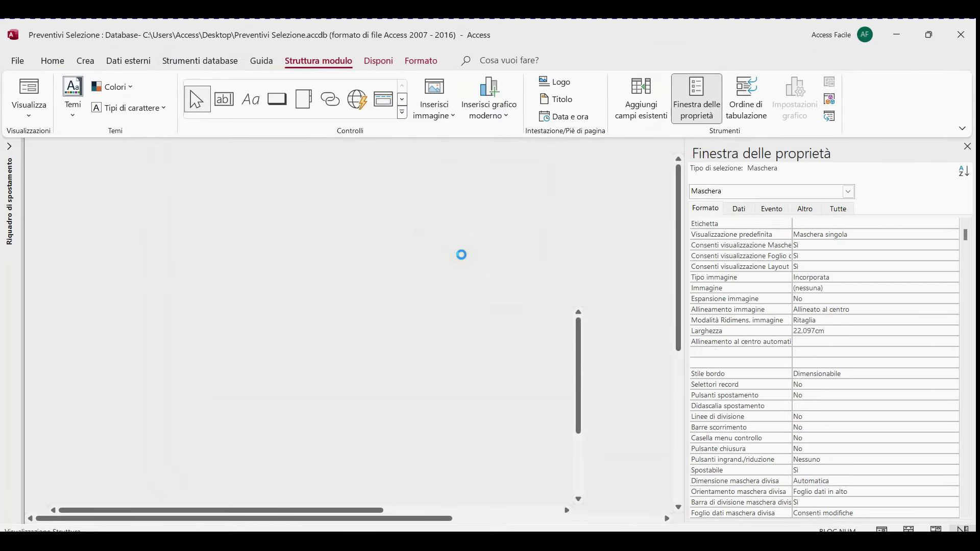
{"action": "scroll", "coordinate": [580, 293], "scroll_direction": "down", "scroll_amount": 2}
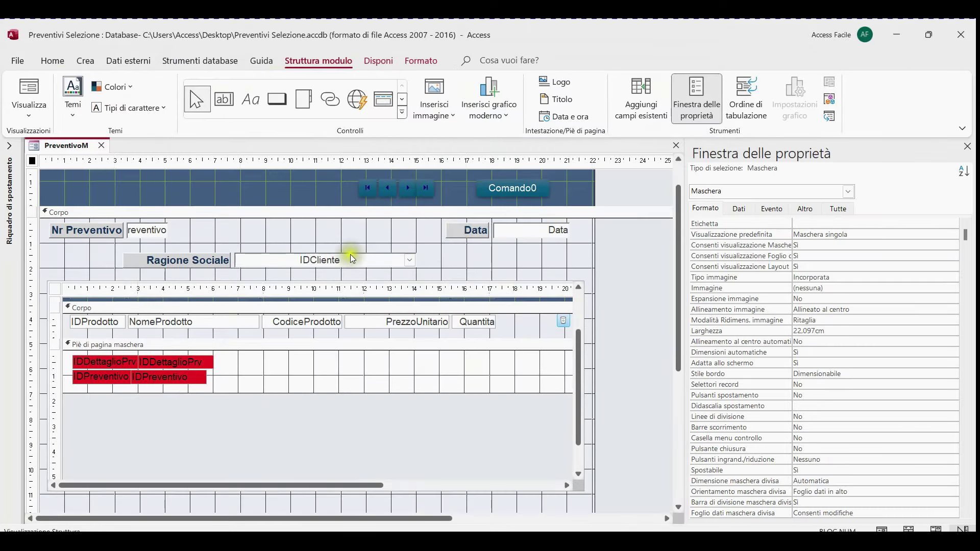
{"action": "left_click", "coordinate": [351, 281]}
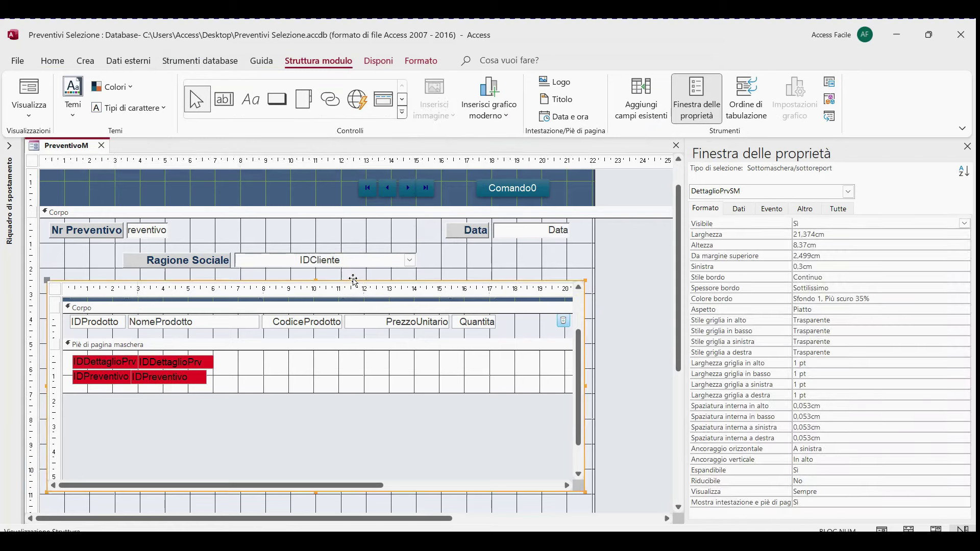
{"action": "key", "text": "Down"}
{"action": "key", "text": "Down"}
{"action": "key", "text": "Down"}
{"action": "key", "text": "Down"}
{"action": "key", "text": "Down"}
{"action": "key", "text": "Down"}
{"action": "key", "text": "Down"}
{"action": "key", "text": "Down"}
{"action": "key", "text": "Down"}
{"action": "key", "text": "Down"}
{"action": "key", "text": "Down"}
{"action": "key", "text": "Down"}
{"action": "key", "text": "Down"}
{"action": "key", "text": "Down"}
{"action": "key", "text": "Down"}
{"action": "key", "text": "Down"}
{"action": "key", "text": "Down"}
{"action": "key", "text": "Down"}
{"action": "key", "text": "Down"}
{"action": "key", "text": "Down"}
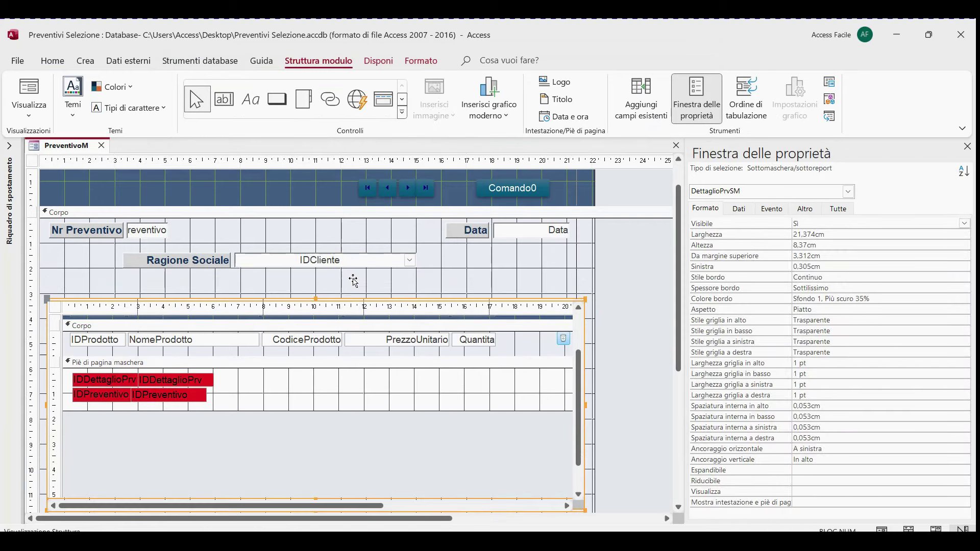
Copy the Comando0 button between Ragione Sociale and the subform, widen it to about 8.4 cm and caption it Seleziona Prodotti
{"action": "left_click", "coordinate": [445, 279]}
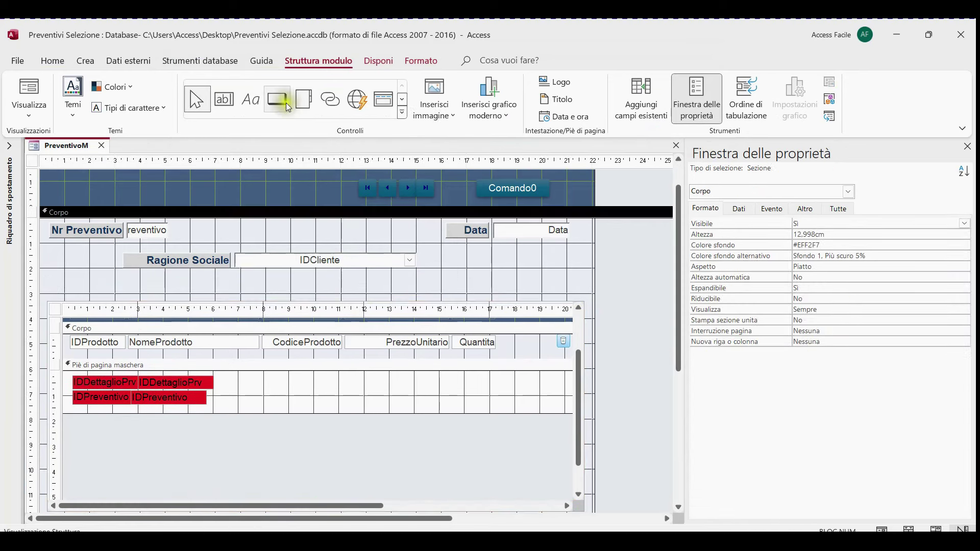
{"action": "left_click", "coordinate": [526, 189]}
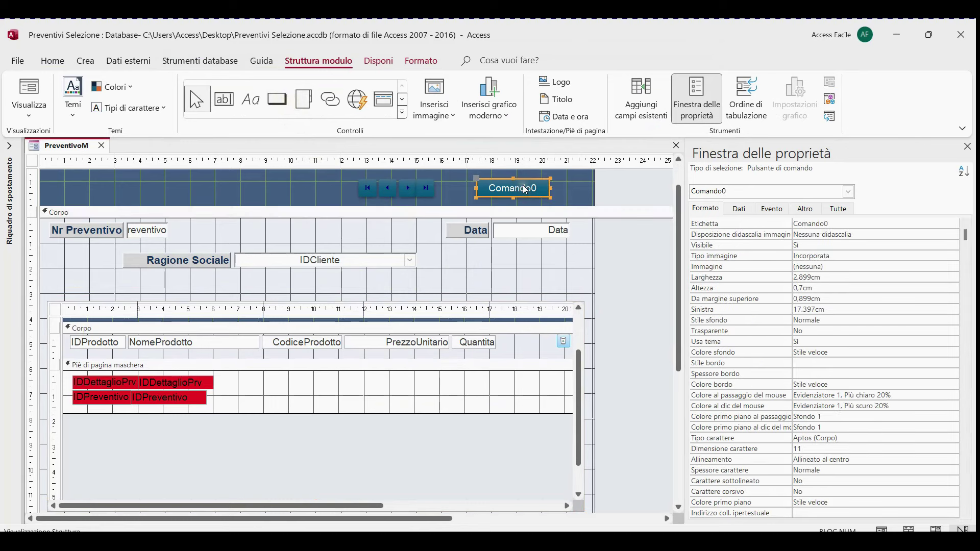
{"action": "left_click", "coordinate": [328, 281]}
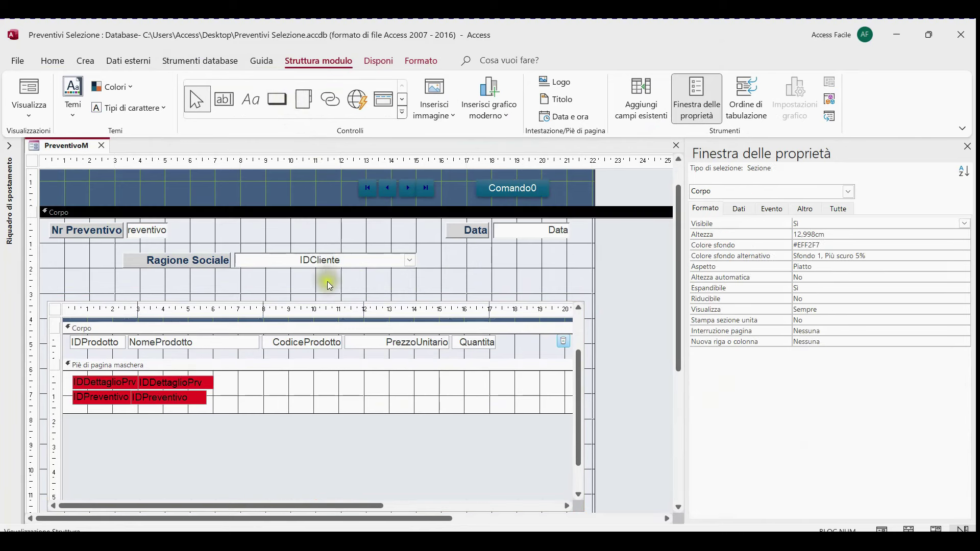
{"action": "key", "text": "ctrl+v"}
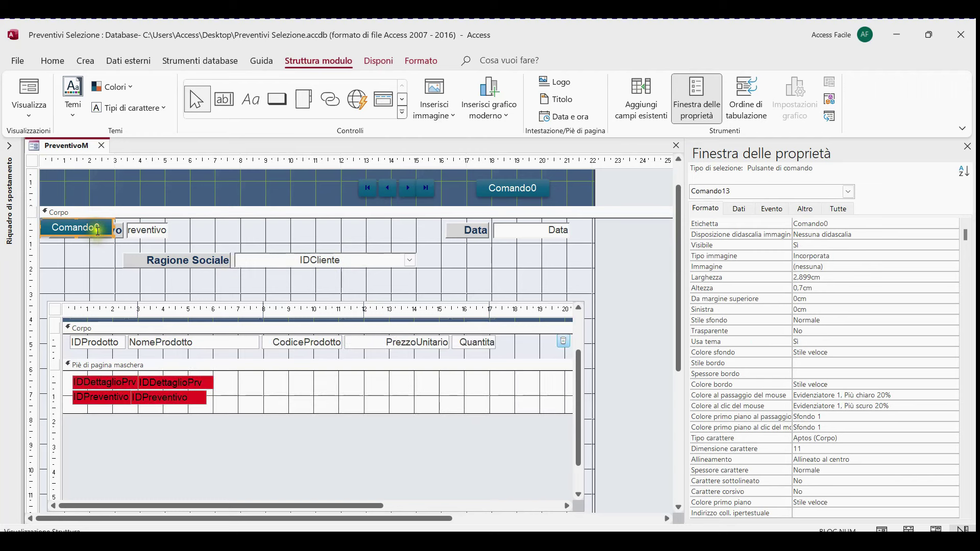
{"action": "left_click_drag", "start_coordinate": [98, 236], "coordinate": [436, 284]}
{"action": "left_click", "coordinate": [391, 283]}
{"action": "type", "text": "Sel"}
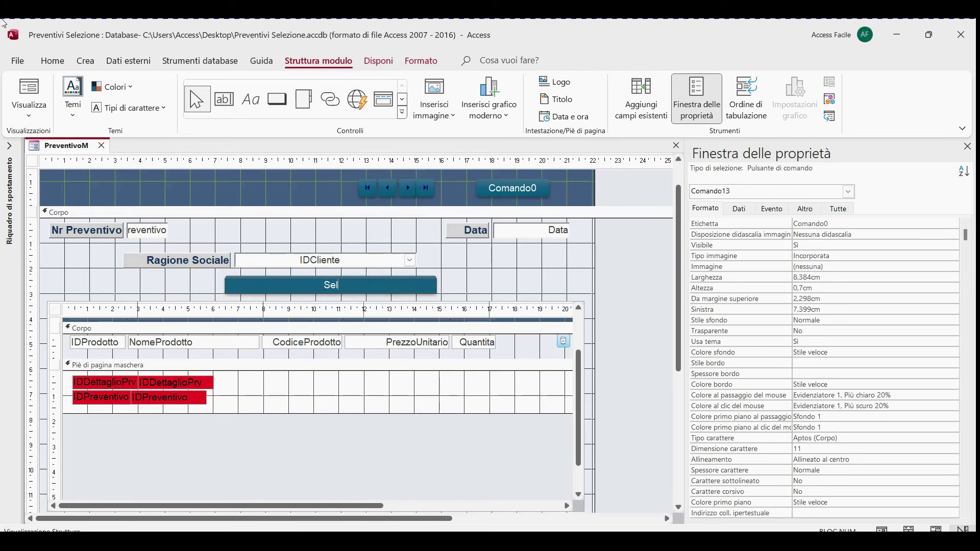
{"action": "type", "text": "eziona Prodotti"}
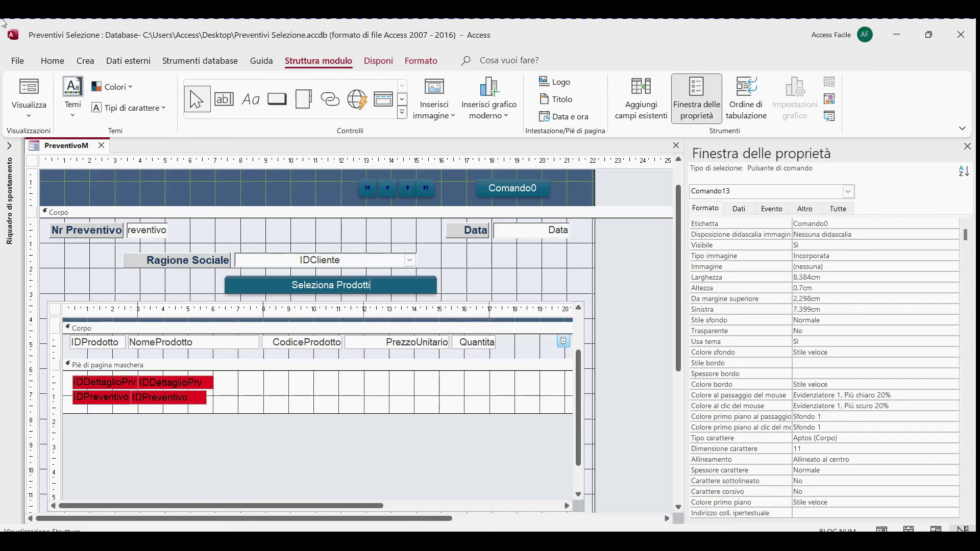
Set the element name of the Seleziona Prodotti button to ApriSelezioneBtn
{"action": "left_click", "coordinate": [817, 210]}
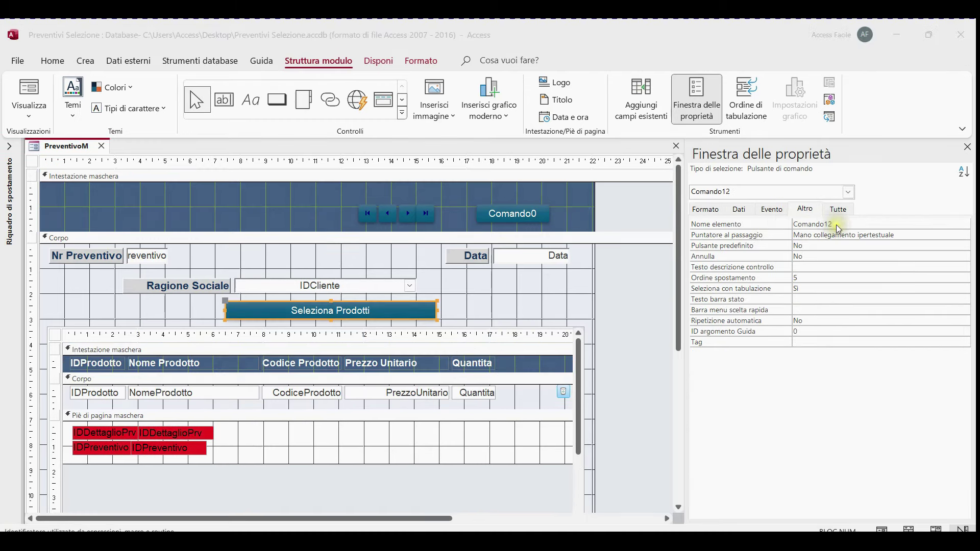
{"action": "double_click", "coordinate": [810, 223]}
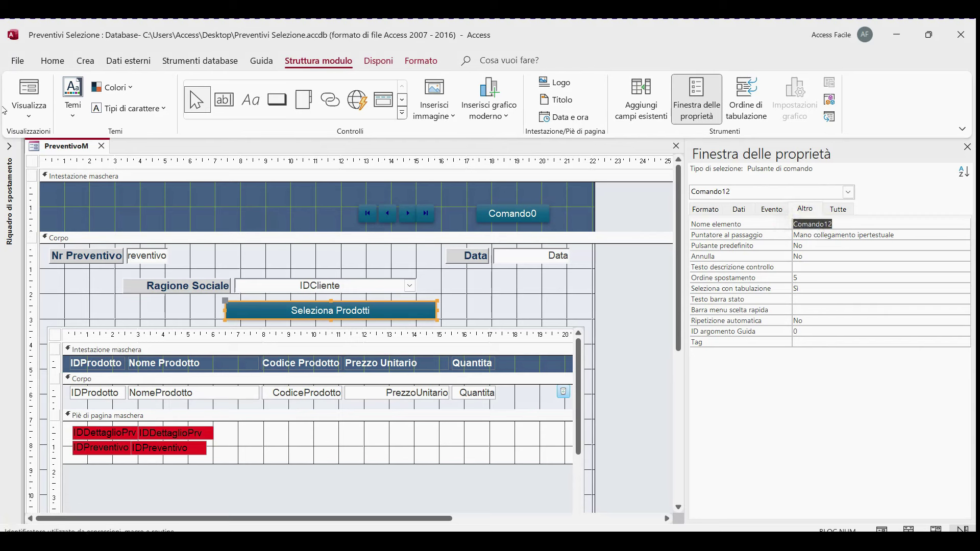
{"action": "type", "text": "ApriSelezioneBtn"}
Create the button's Su clic event procedure with the code DoCmd.OpenForm "ElencoProdottiM" and close the code editor
{"action": "left_click", "coordinate": [766, 211]}
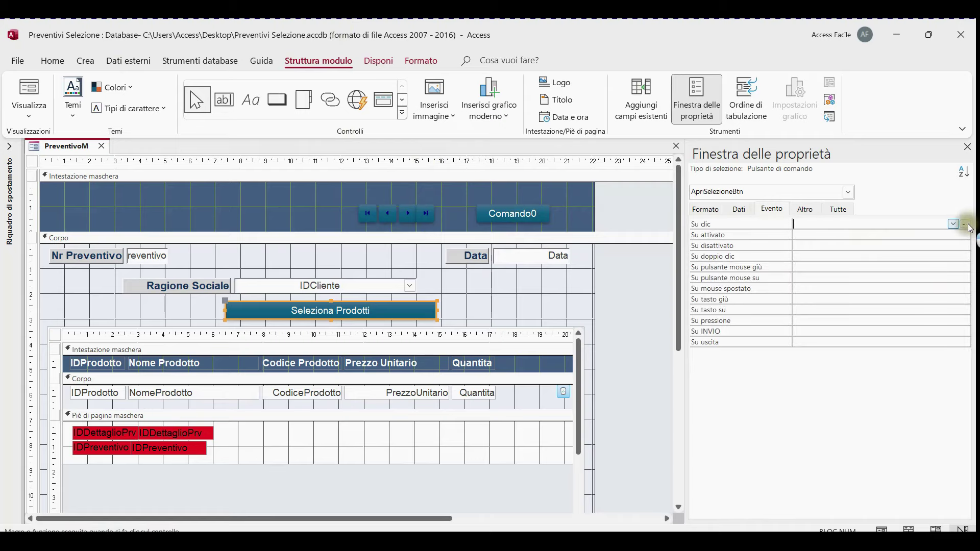
{"action": "left_click", "coordinate": [967, 225]}
{"action": "left_click", "coordinate": [483, 176]}
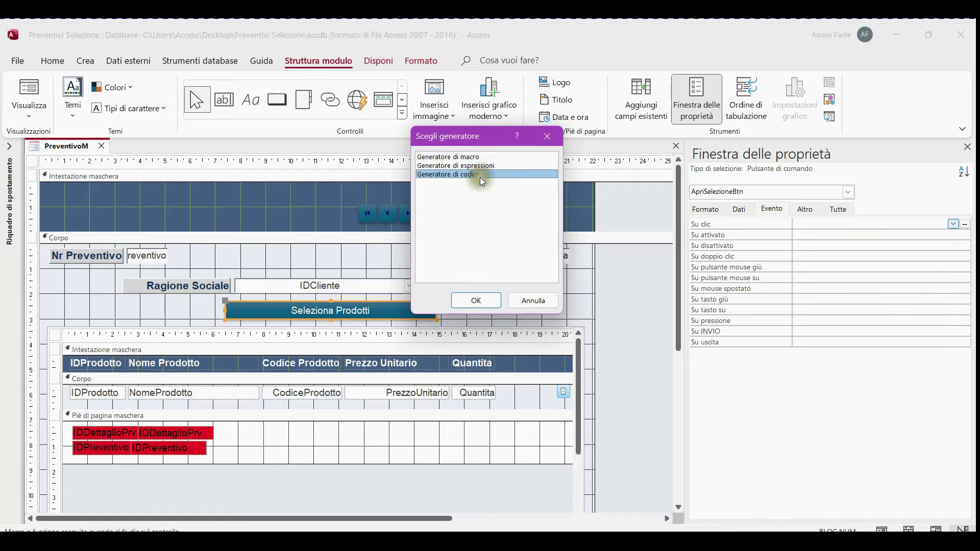
{"action": "left_click", "coordinate": [482, 300]}
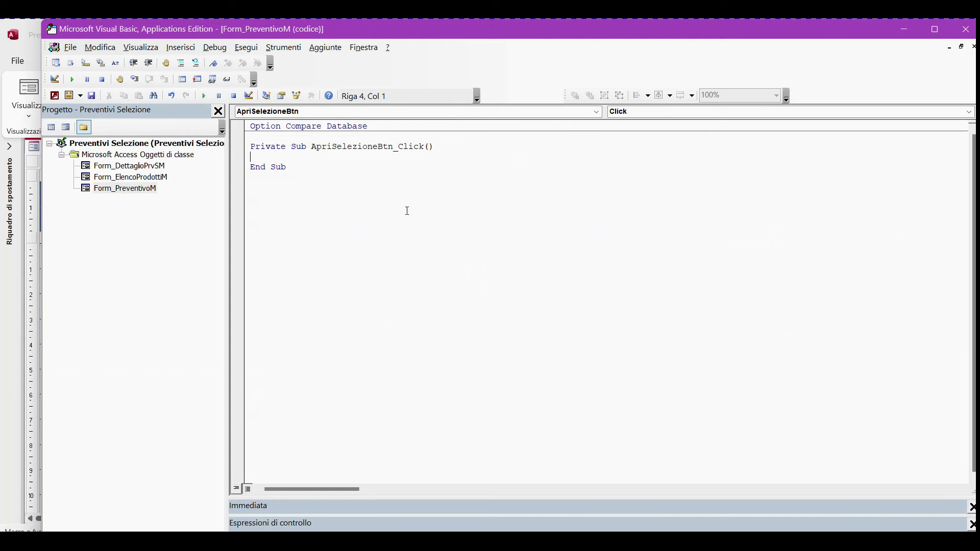
{"action": "key", "text": "Return"}
{"action": "type", "text": "docmd.openform"}
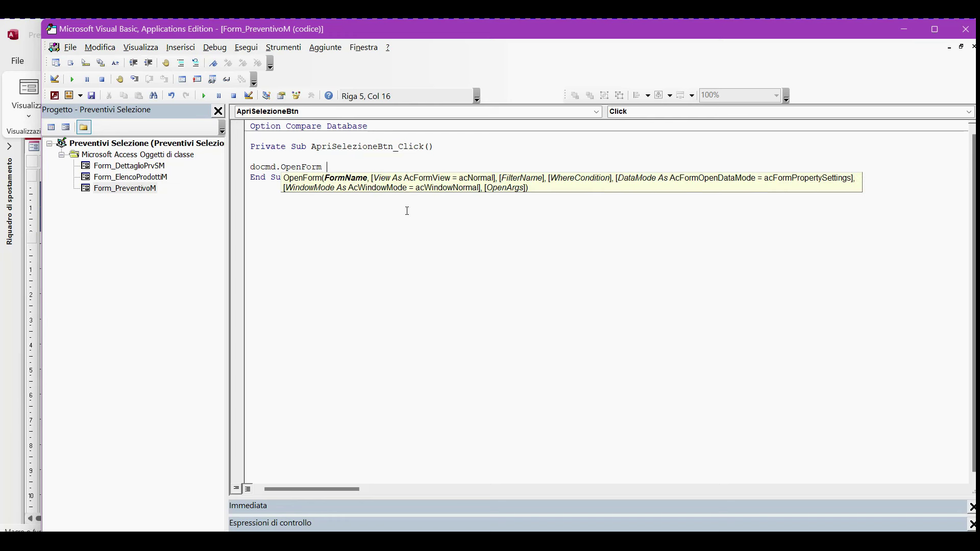
{"action": "type", "text": " \"ElencoProdottiM"}
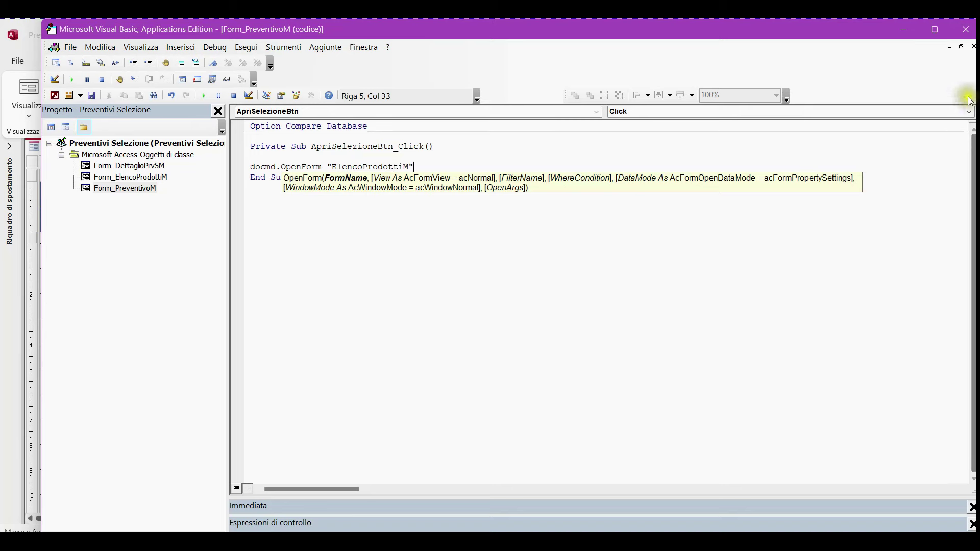
{"action": "left_click", "coordinate": [966, 28]}
Switch PreventivoM to Form view, move its window clear and go forward through the quotes to a new blank record
{"action": "right_click", "coordinate": [75, 147]}
{"action": "right_click", "coordinate": [74, 146]}
{"action": "right_click", "coordinate": [77, 149]}
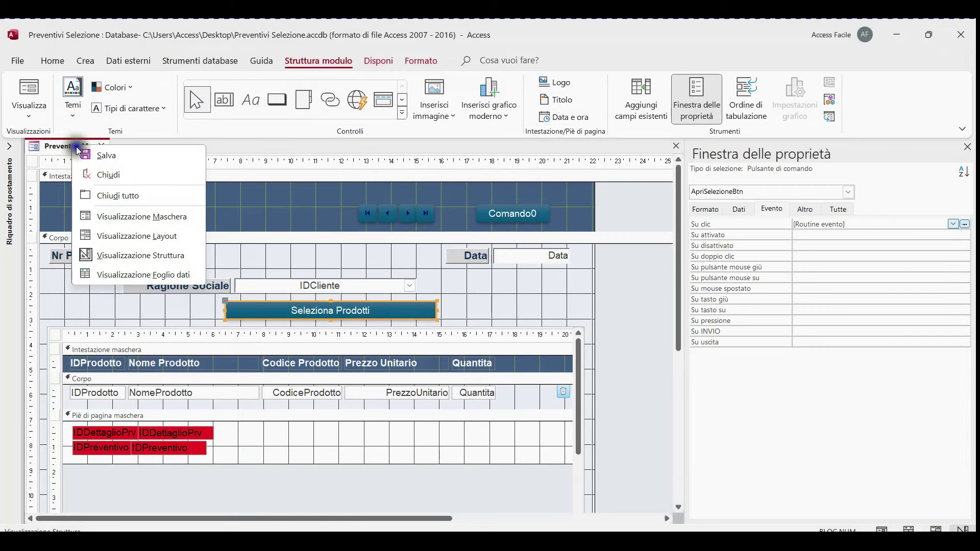
{"action": "left_click", "coordinate": [138, 216]}
{"action": "left_click_drag", "start_coordinate": [401, 140], "coordinate": [503, 73]}
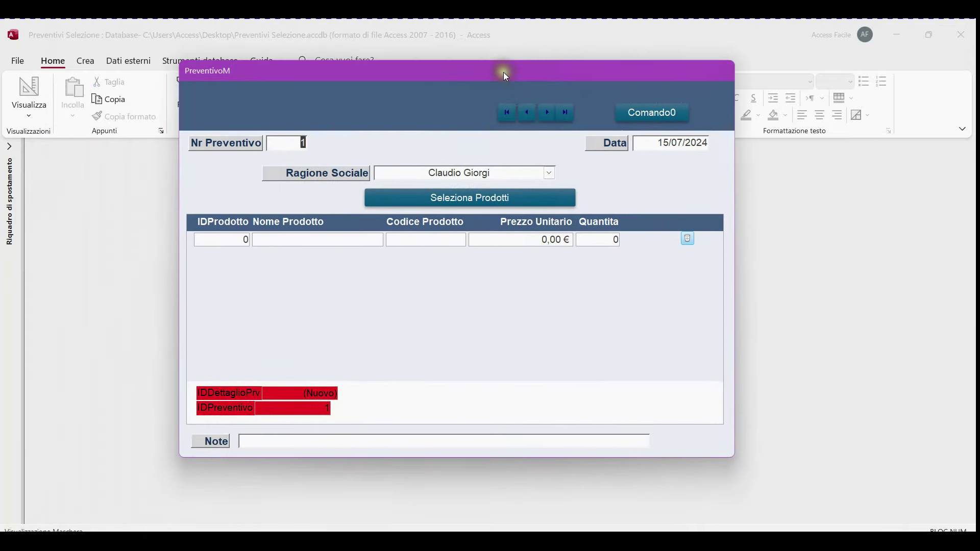
{"action": "left_click", "coordinate": [548, 113]}
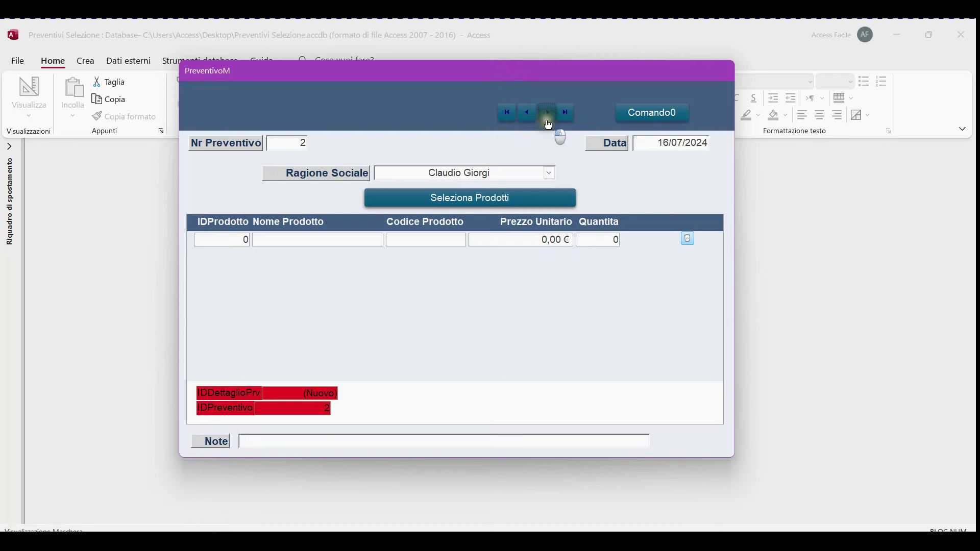
{"action": "left_click", "coordinate": [548, 115]}
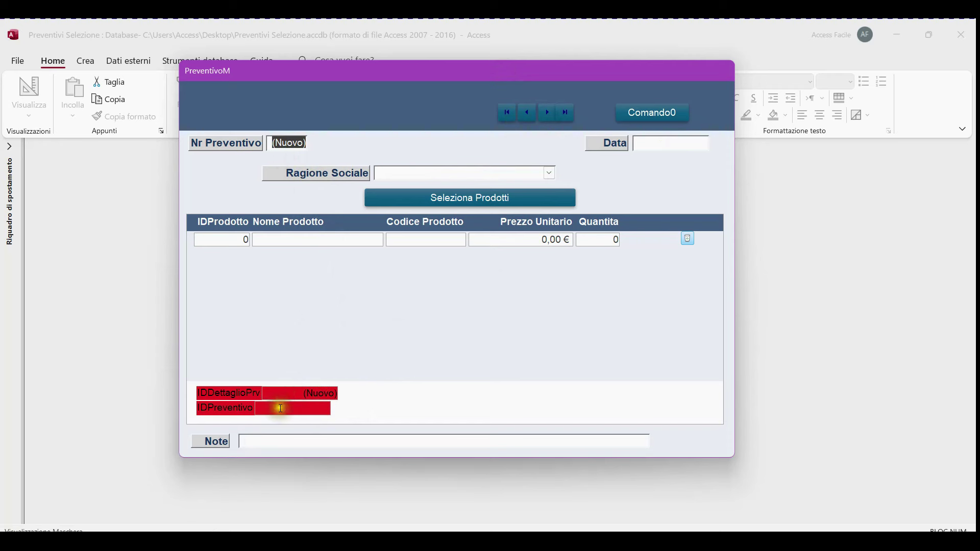
Test Seleziona Prodotti on the blank quote, inspect the opened ElencoProdottiM form and close it
{"action": "left_click", "coordinate": [474, 205]}
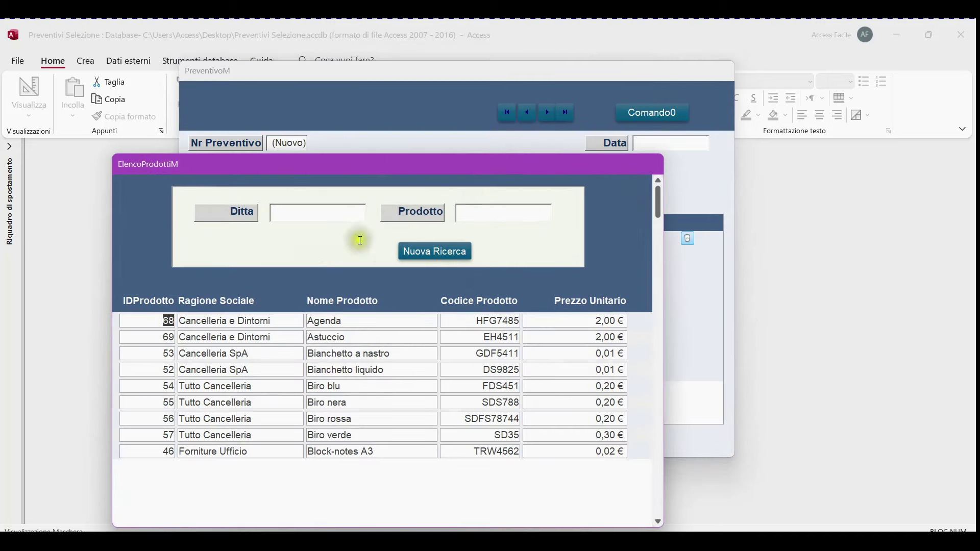
{"action": "left_click_drag", "start_coordinate": [334, 169], "coordinate": [488, 175]}
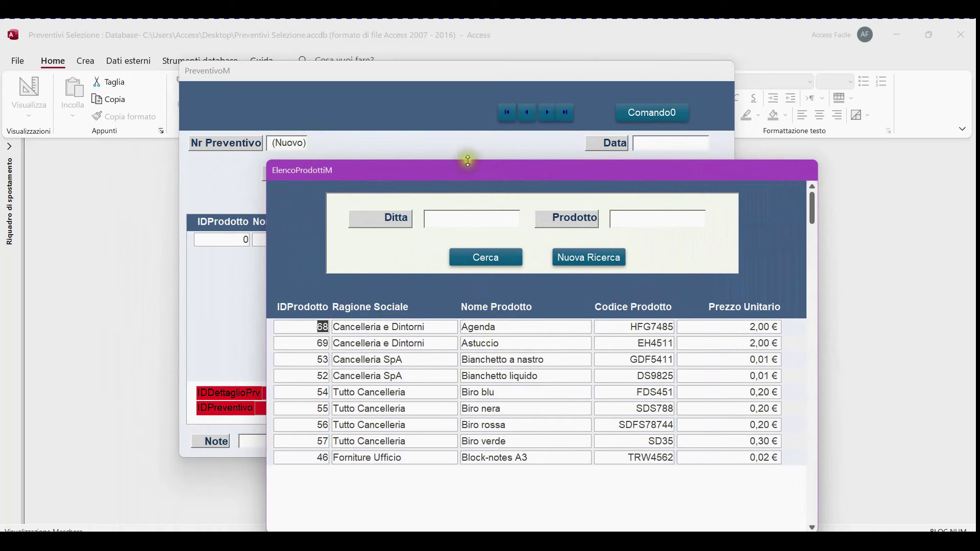
{"action": "right_click", "coordinate": [477, 174]}
{"action": "left_click", "coordinate": [502, 199]}
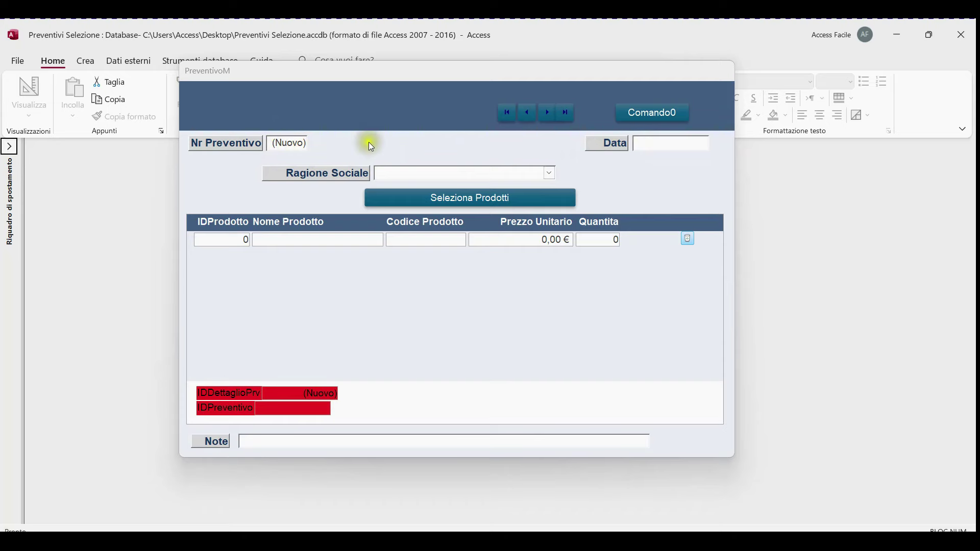
Return PreventivoM to Design view and open the Su clic code of the Seleziona Prodotti button
{"action": "right_click", "coordinate": [385, 111]}
{"action": "left_click", "coordinate": [429, 149]}
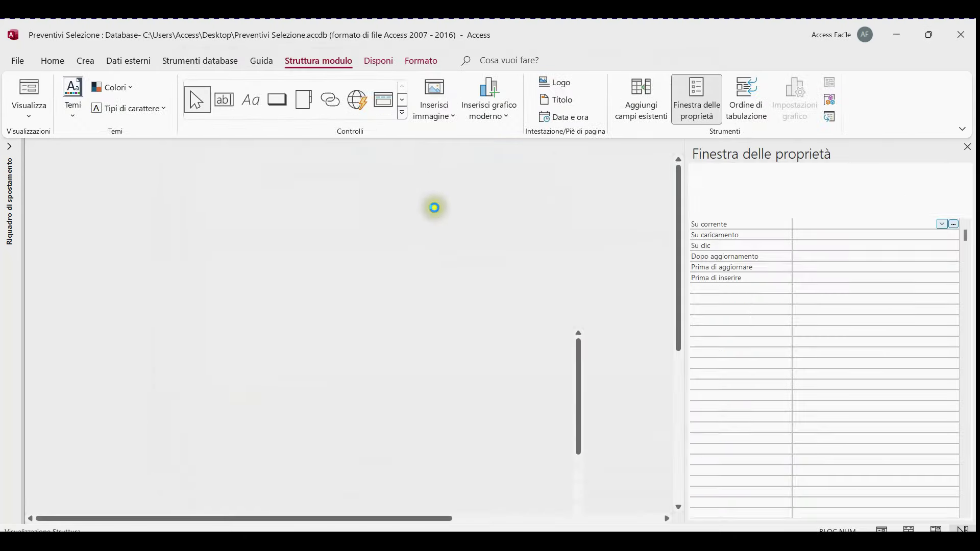
{"action": "left_click", "coordinate": [347, 314]}
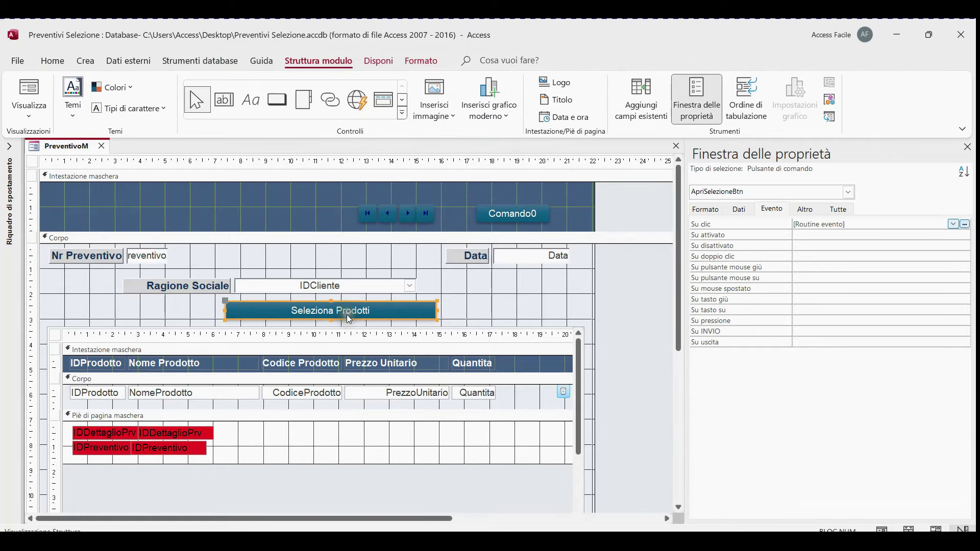
{"action": "left_click", "coordinate": [964, 224]}
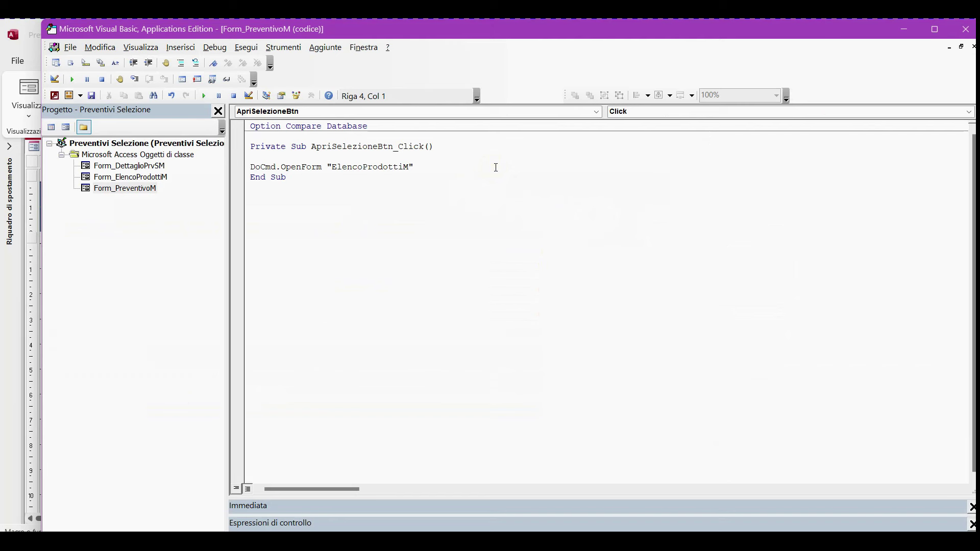
Make room above the DoCmd.OpenForm line and add the comment "' Controlla che il campo data non sia vuoto"
{"action": "key", "text": "Return"}
{"action": "key", "text": "Return"}
{"action": "key", "text": "Return"}
{"action": "key", "text": "Return"}
{"action": "key", "text": "Return"}
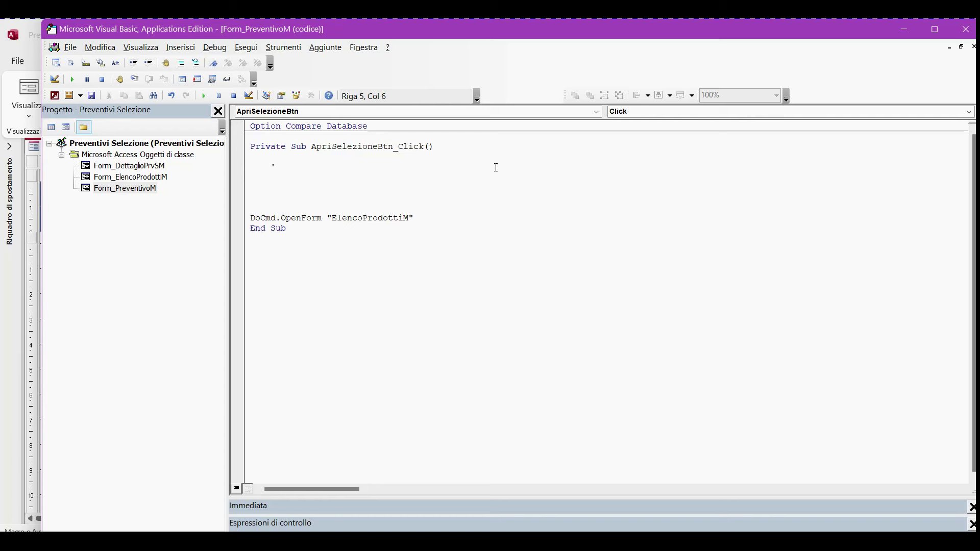
{"action": "type", "text": "Controlla che il campo dat"}
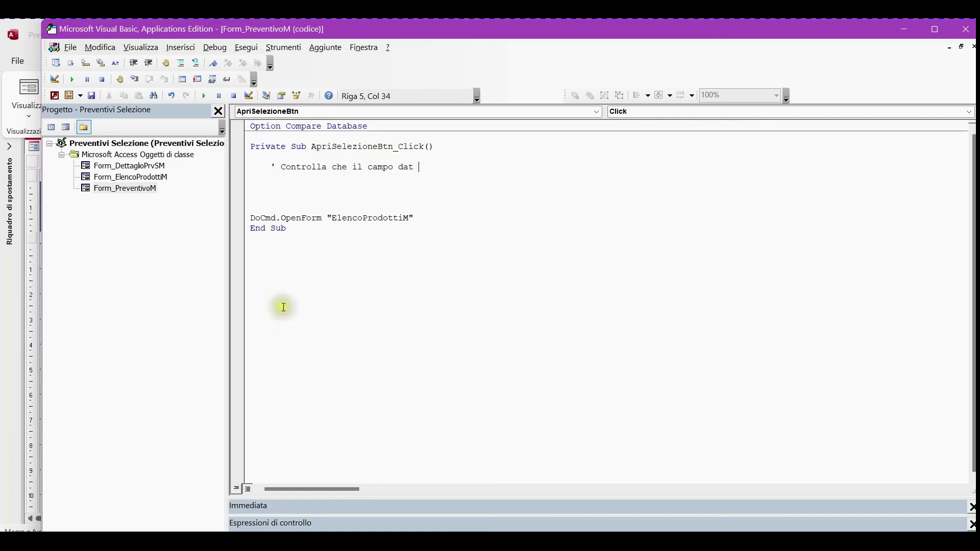
{"action": "type", "text": "a non sia vuot"}
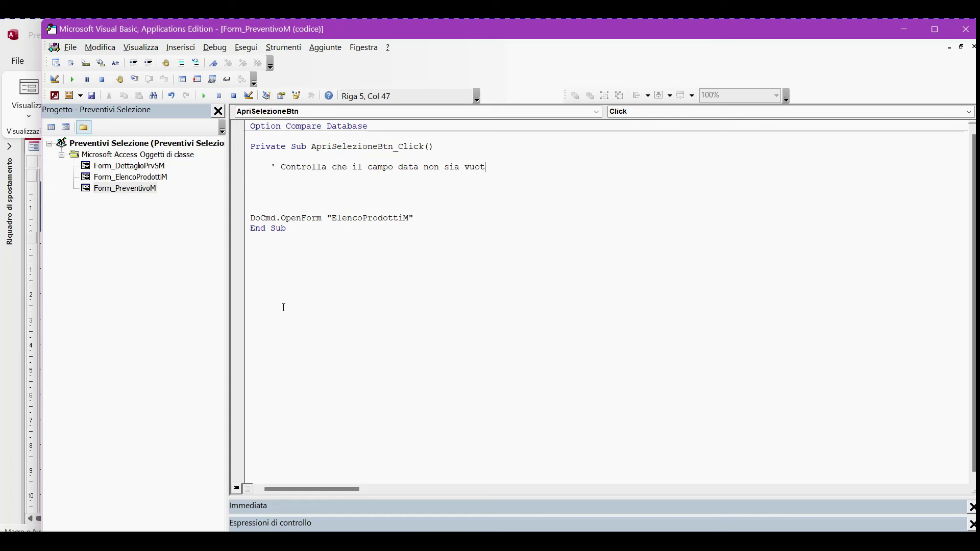
{"action": "type", "text": "o"}
{"action": "key", "text": "Return"}
{"action": "key", "text": "Return"}
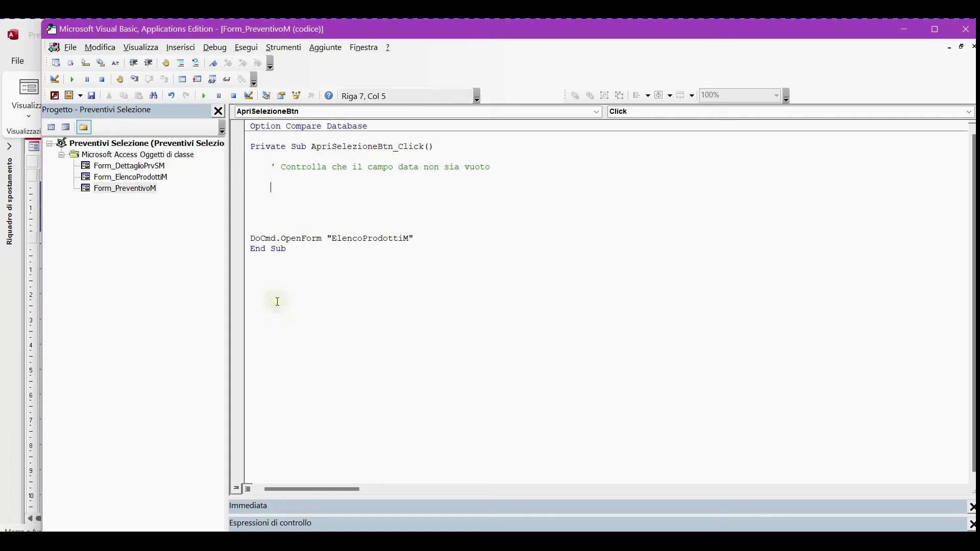
Below the comment, write the condition If IsNull(Me!Data) Or Data = "" Then
{"action": "type", "text": "If isnull (me"}
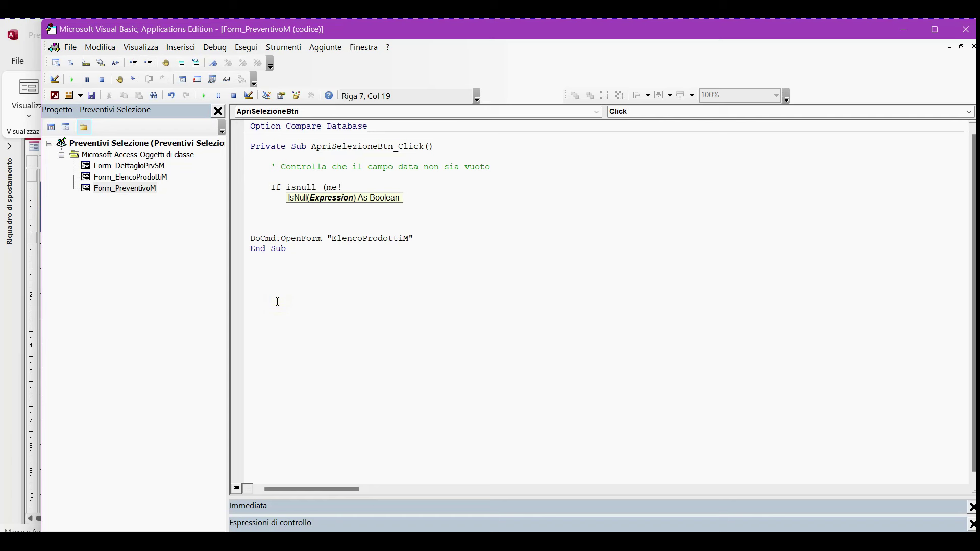
{"action": "type", "text": "!Data) or"}
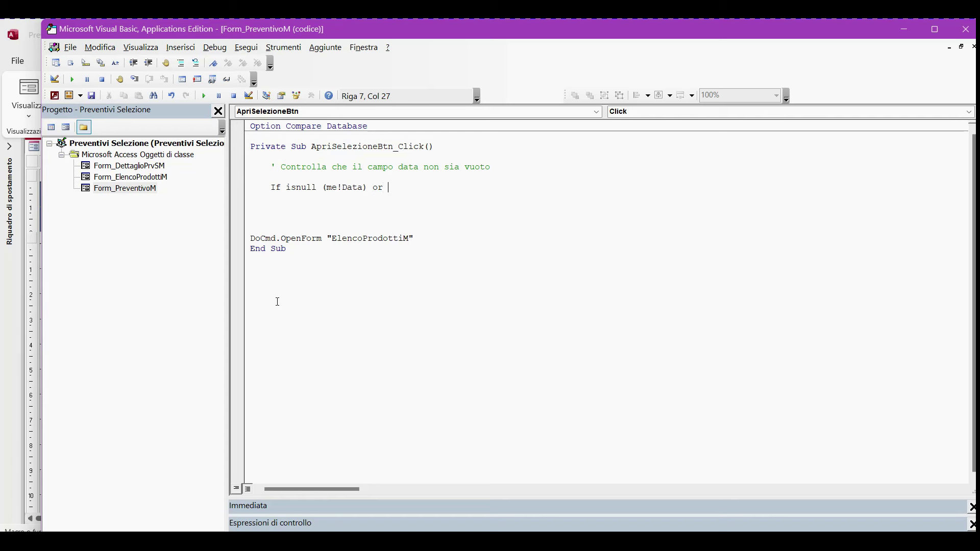
{"action": "type", "text": " Dat"}
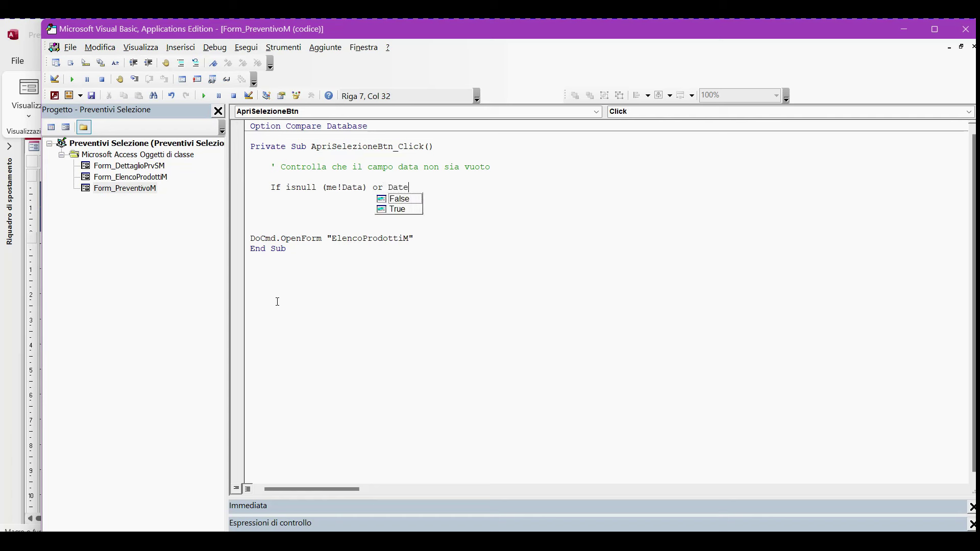
{"action": "type", "text": "a ="}
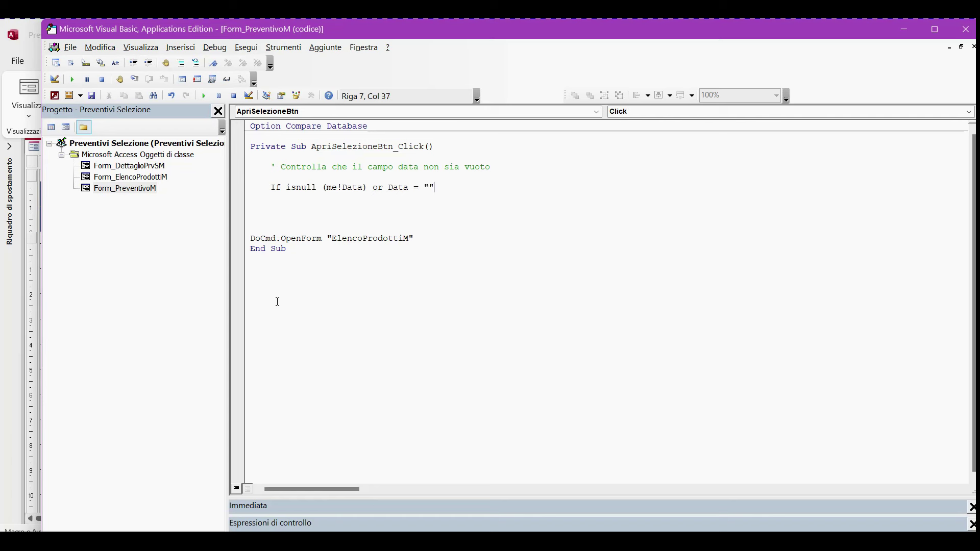
{"action": "type", "text": "then"}
{"action": "key", "text": "Return"}
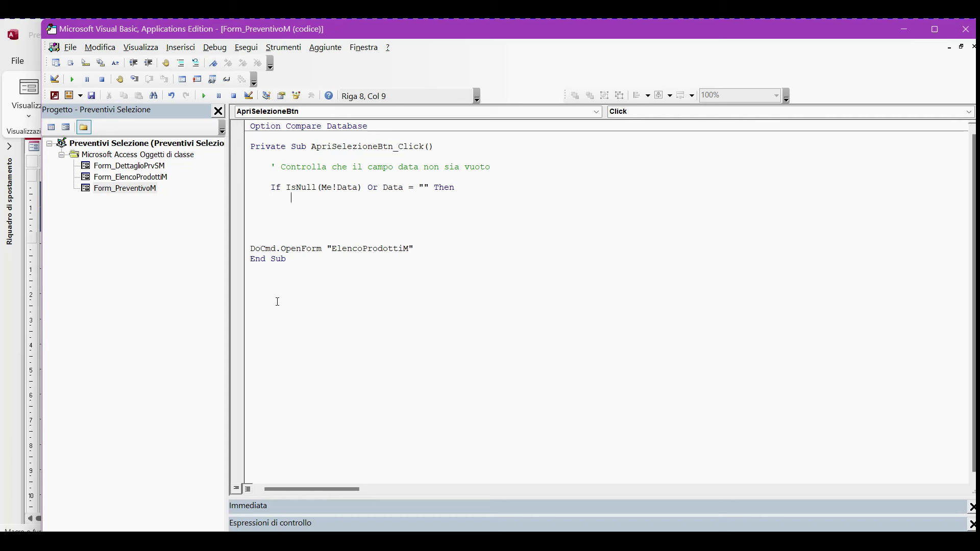
Complete the date check with MsgBox "Inserisci Una Data", vbExclamation, followed by Exit Sub and End If
{"action": "type", "text": "MsgBox \"Inserisci "}
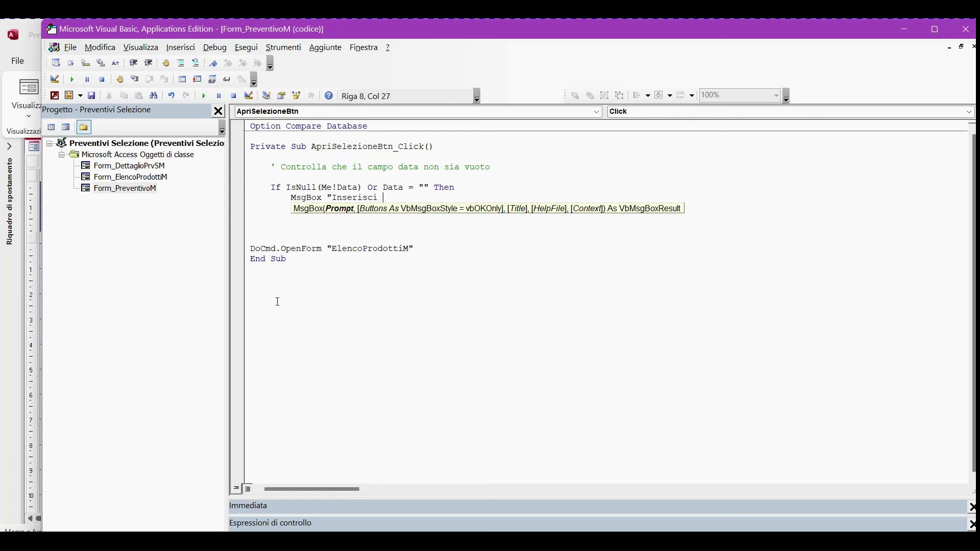
{"action": "type", "text": "Una Data\", vbex"}
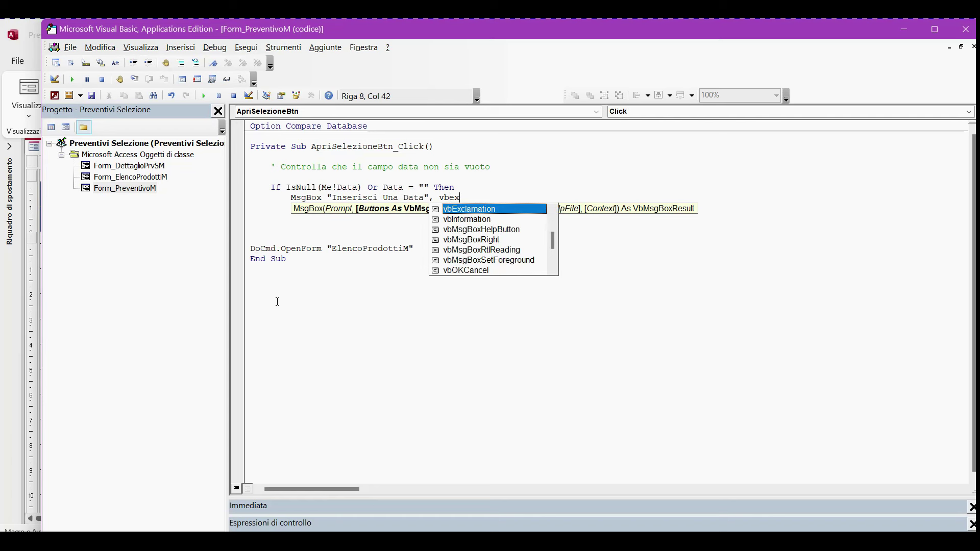
{"action": "key", "text": "Tab"}
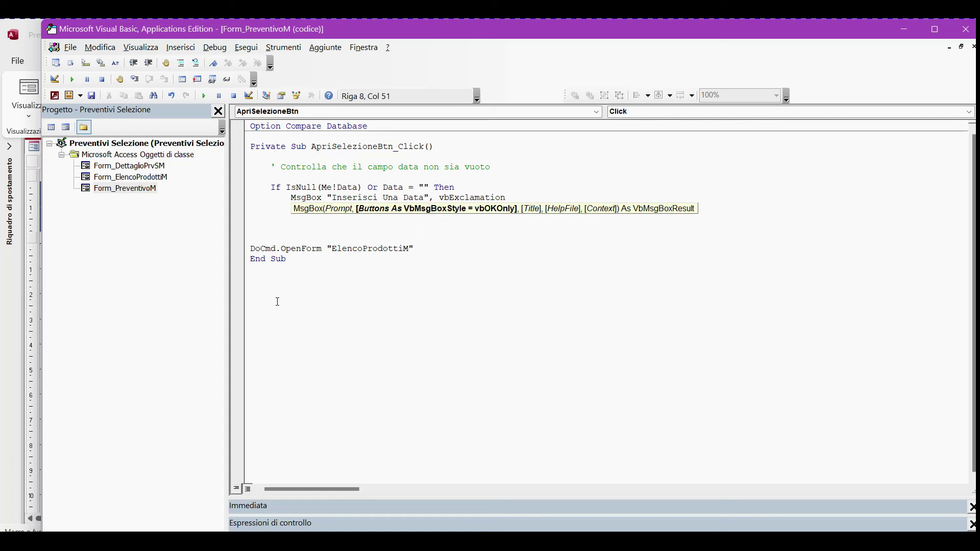
{"action": "key", "text": "Return"}
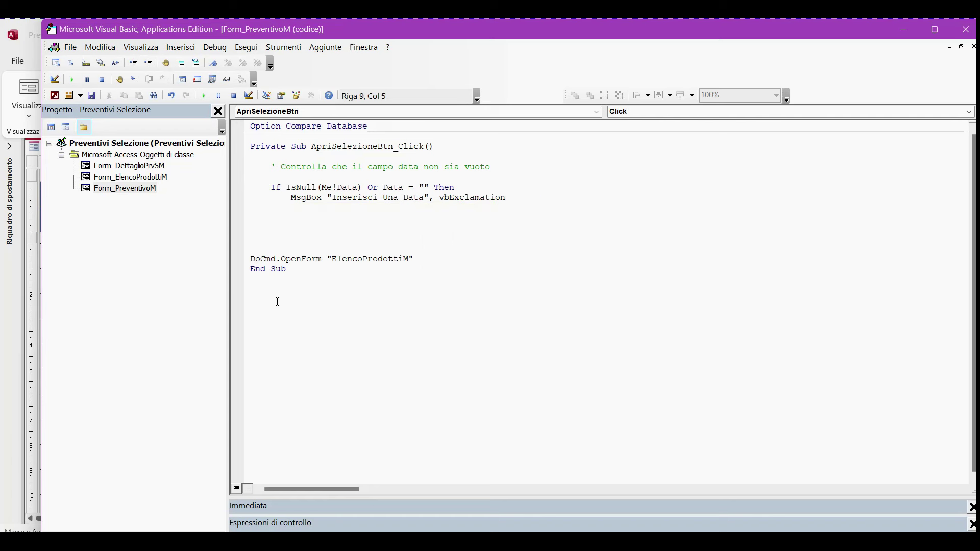
{"action": "type", "text": "Exit Sub"}
{"action": "key", "text": "Return"}
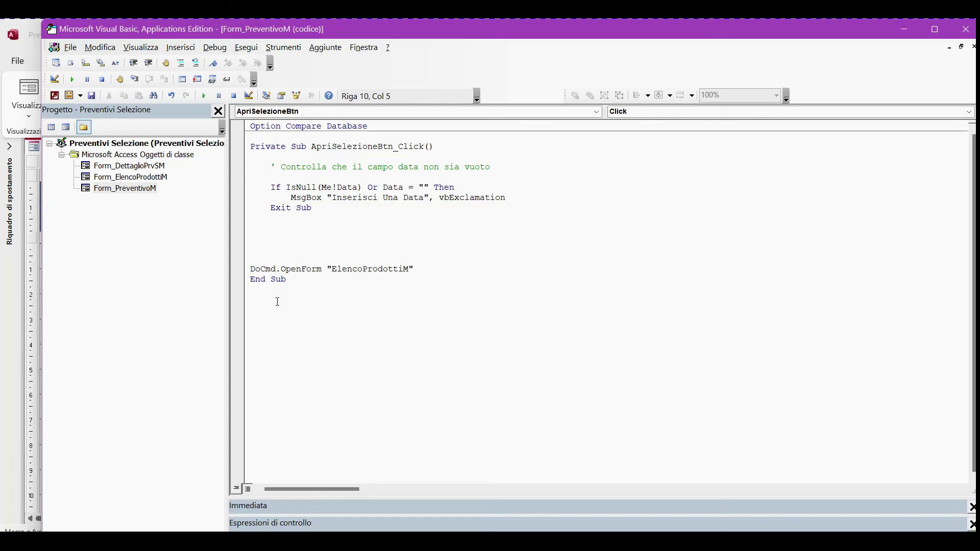
{"action": "key", "text": "Return"}
{"action": "type", "text": "End if"}
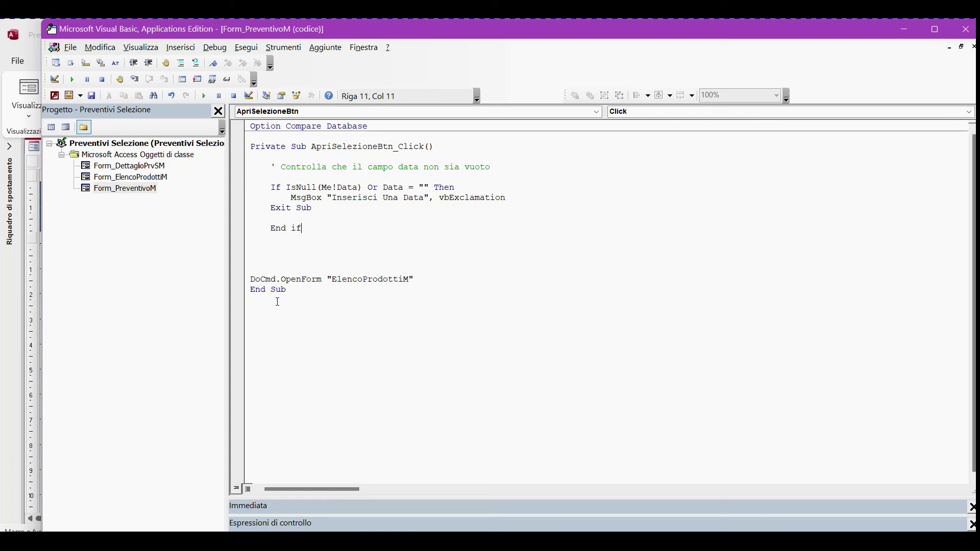
{"action": "key", "text": "Return"}
{"action": "key", "text": "Return"}
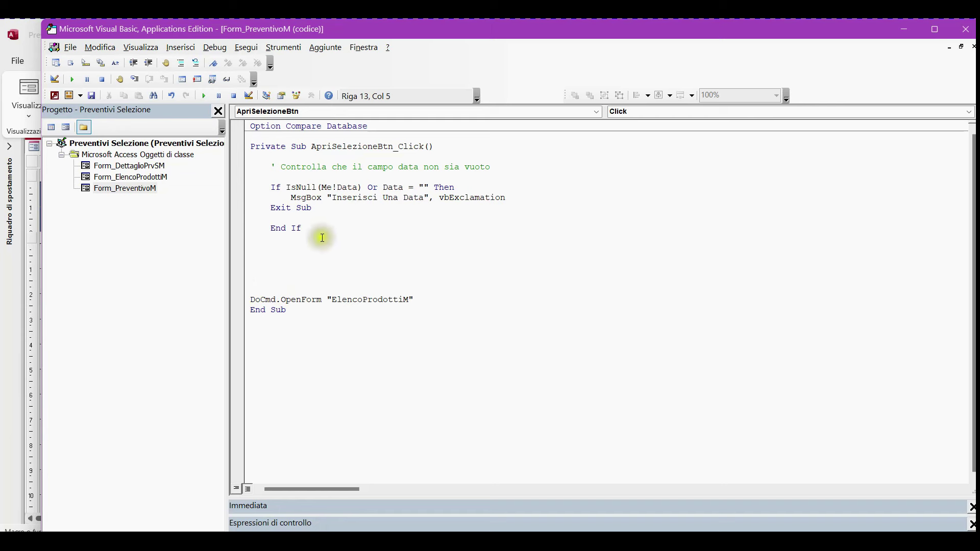
Add the comment "' Controlla che sia stato inserito il cliente" below the date check
{"action": "left_click_drag", "start_coordinate": [322, 237], "coordinate": [282, 207]}
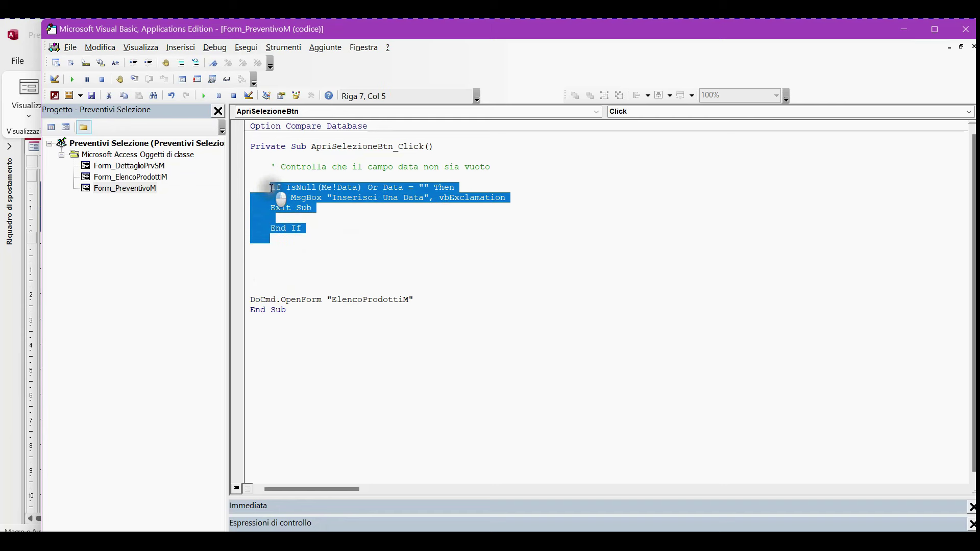
{"action": "left_click", "coordinate": [291, 250]}
{"action": "left_click", "coordinate": [295, 256]}
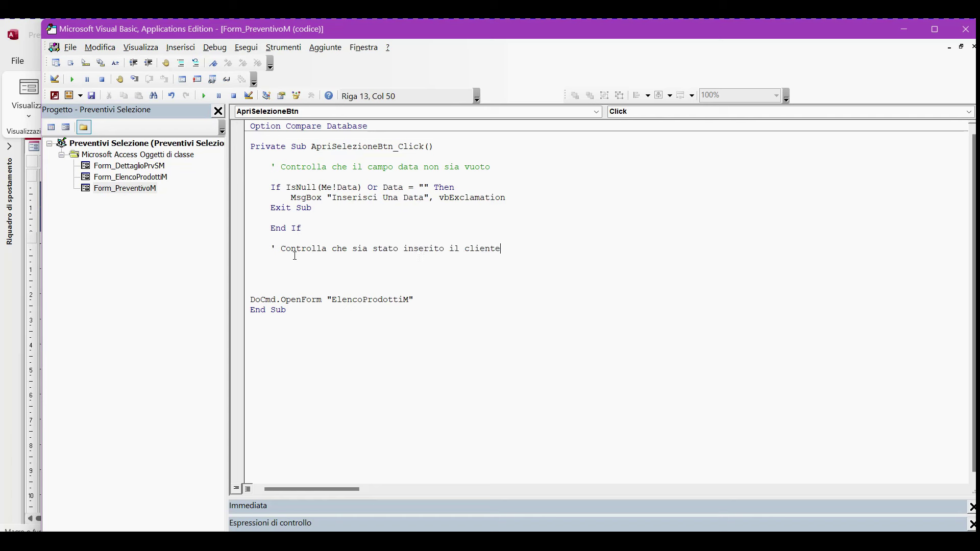
{"action": "key", "text": "Return"}
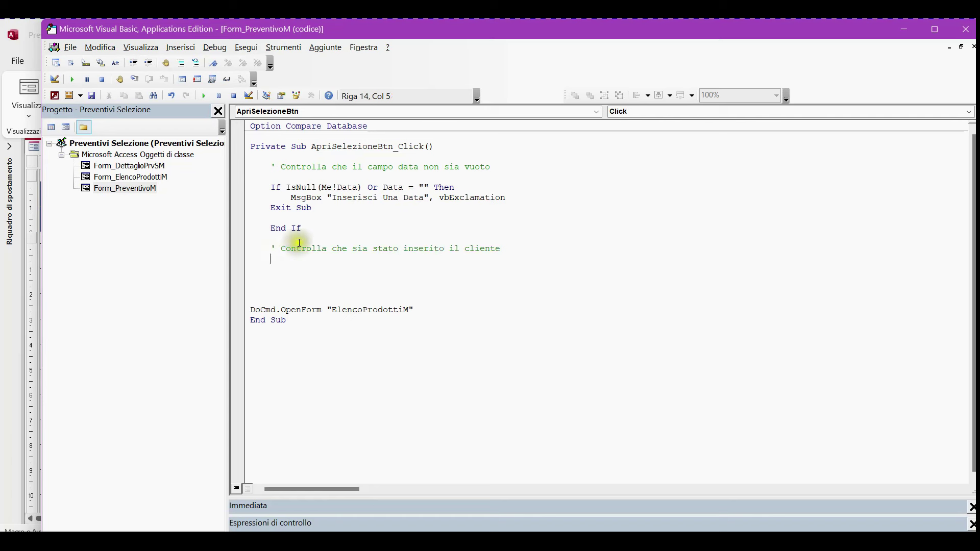
Copy the whole date-check If block, through End If, beneath the client comment
{"action": "left_click_drag", "start_coordinate": [302, 229], "coordinate": [270, 191]}
{"action": "key", "text": "ctrl+c"}
{"action": "left_click", "coordinate": [290, 269]}
{"action": "key", "text": "ctrl+v"}
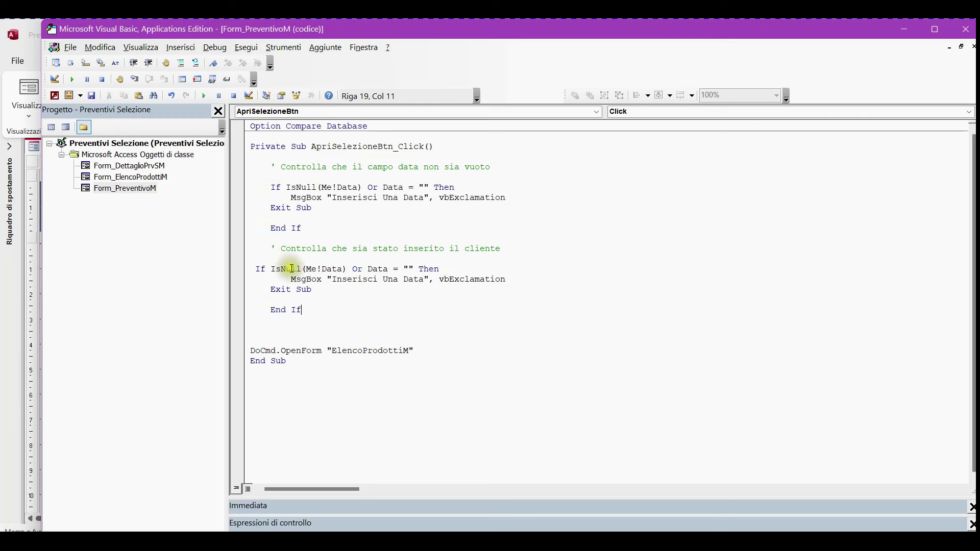
Change the copied block's condition to IsNull(Me!IDCliente) Or IDCliente = 0 and its message to "Seleziona Un cliente"
{"action": "left_click_drag", "start_coordinate": [325, 270], "coordinate": [342, 271]}
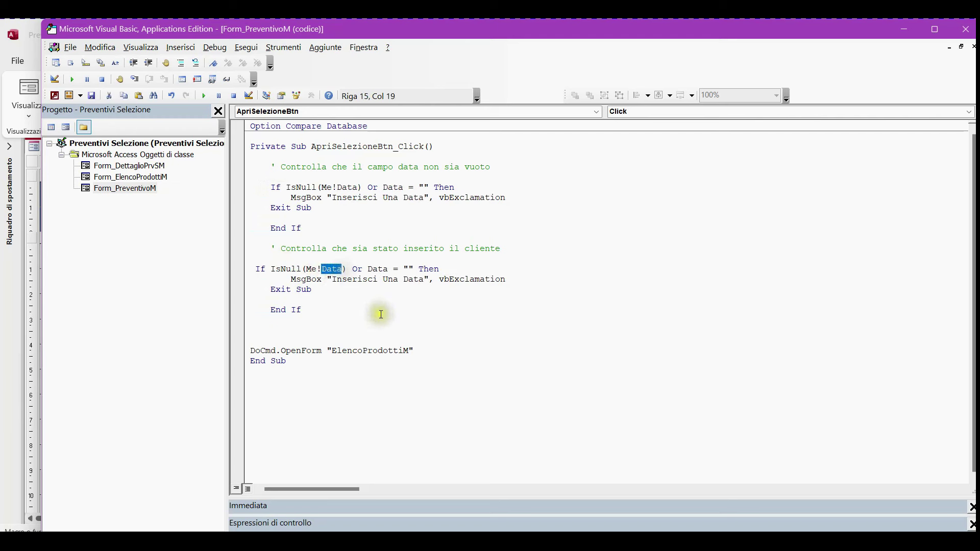
{"action": "type", "text": "ID"}
{"action": "type", "text": "Cliente"}
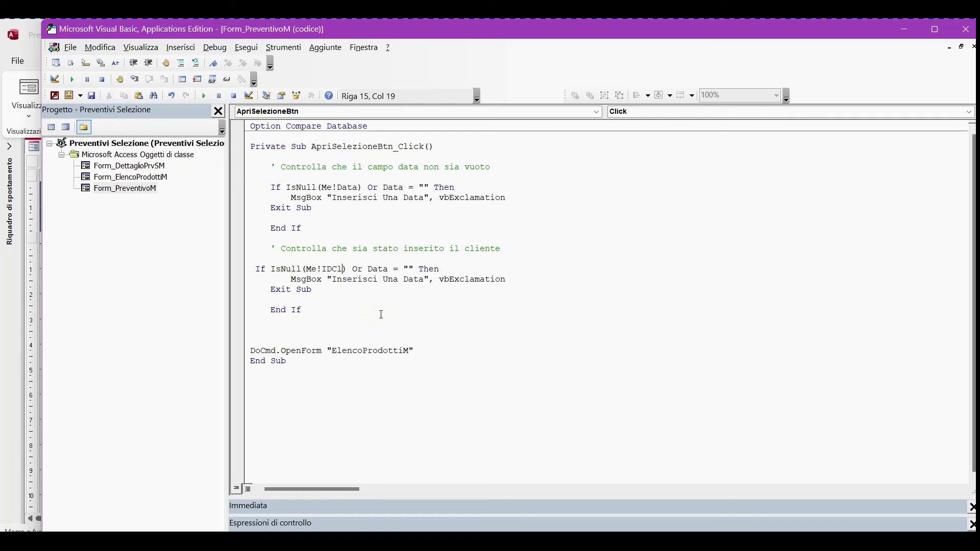
{"action": "left_click_drag", "start_coordinate": [393, 269], "coordinate": [416, 275]}
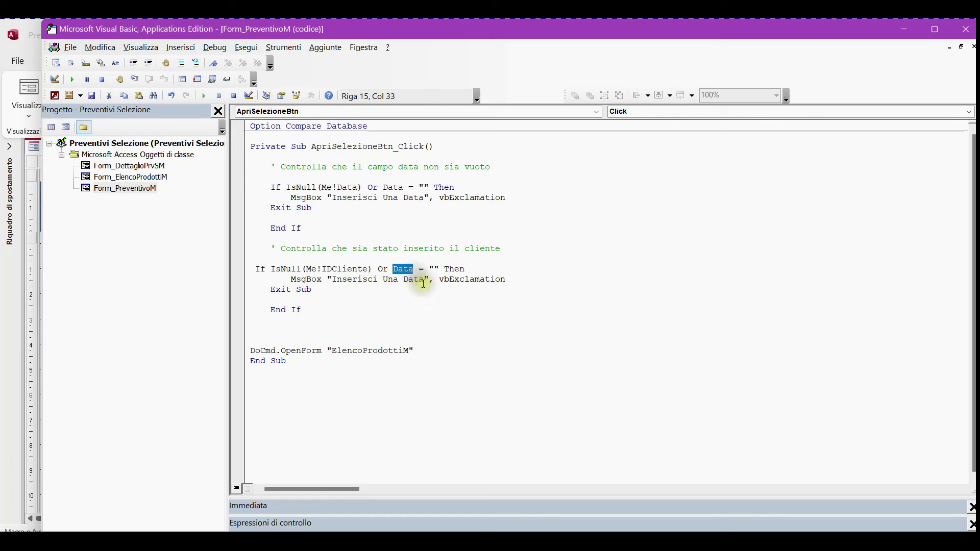
{"action": "type", "text": "IDCLiente"}
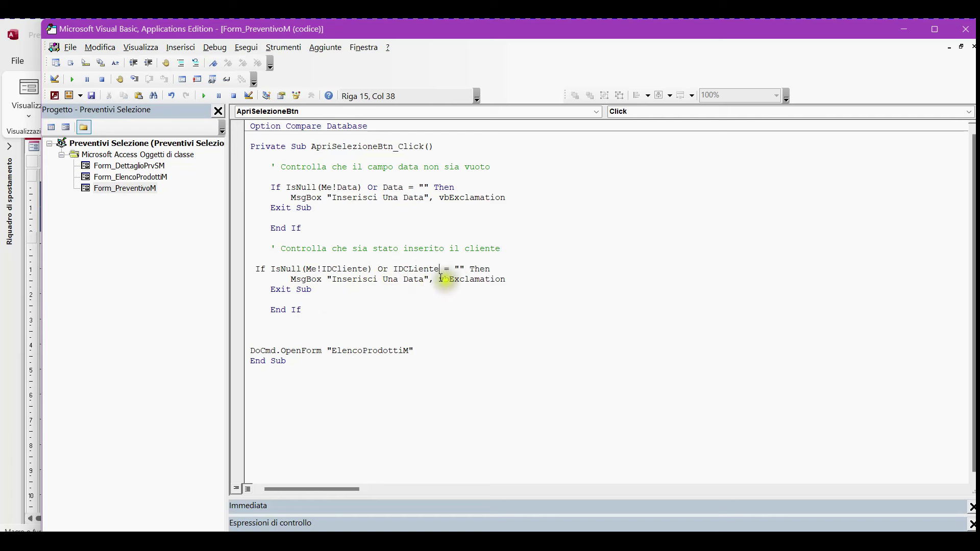
{"action": "left_click", "coordinate": [414, 268]}
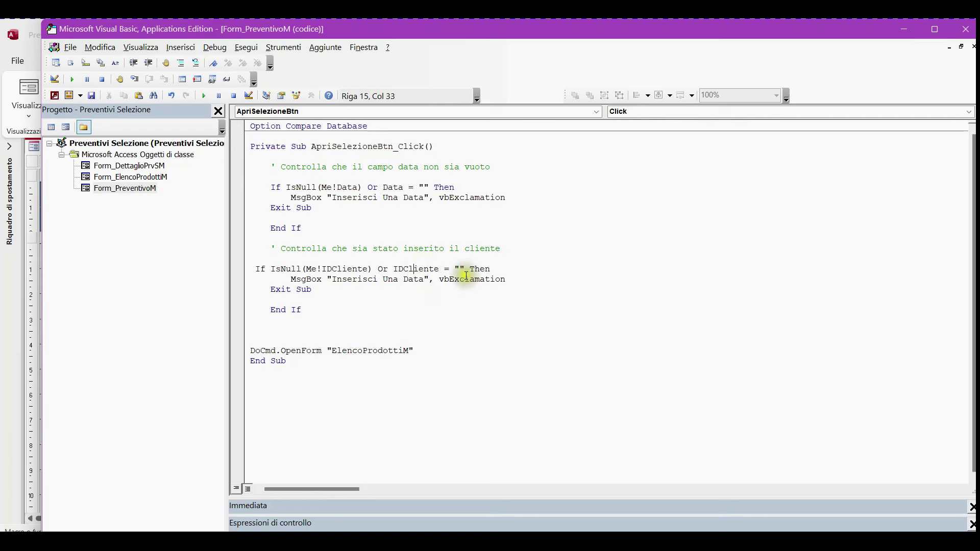
{"action": "left_click_drag", "start_coordinate": [454, 270], "coordinate": [466, 269]}
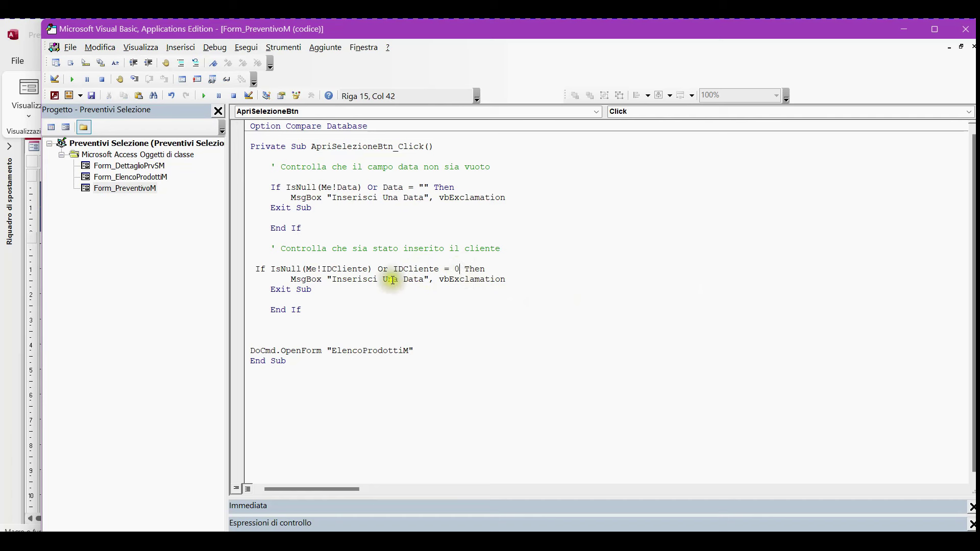
{"action": "left_click_drag", "start_coordinate": [332, 280], "coordinate": [433, 286]}
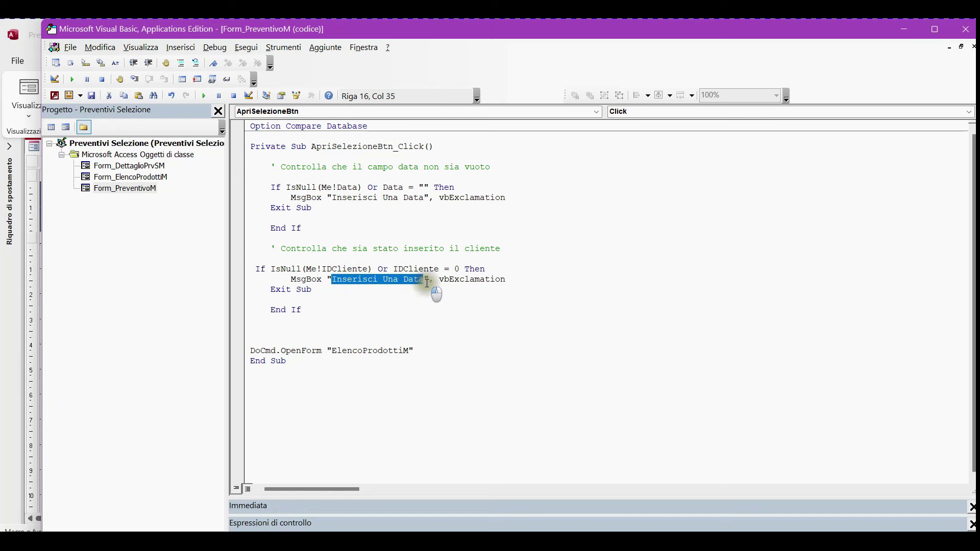
{"action": "type", "text": "Seleziona"}
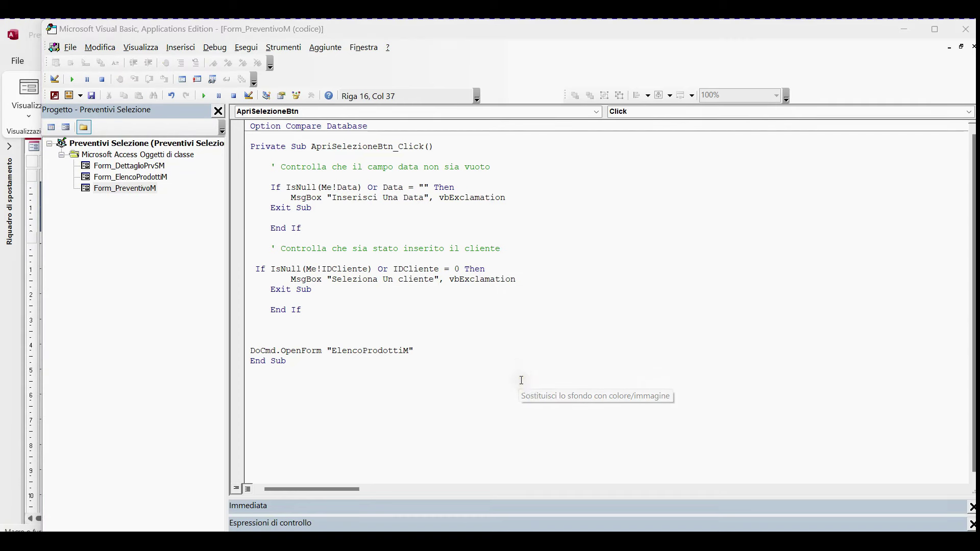
Insert Me.Refresh between the client check and the DoCmd.OpenForm line
{"action": "left_click", "coordinate": [301, 331]}
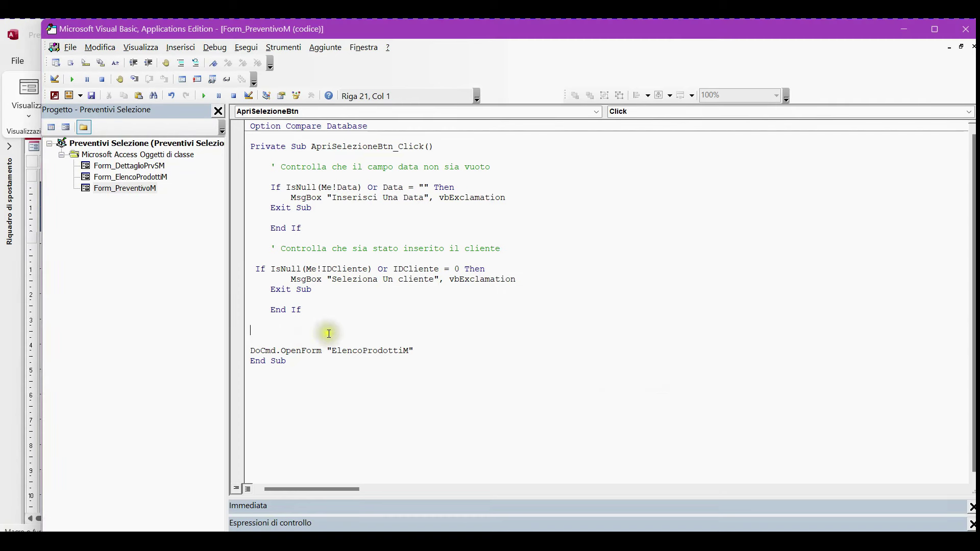
{"action": "type", "text": "me."}
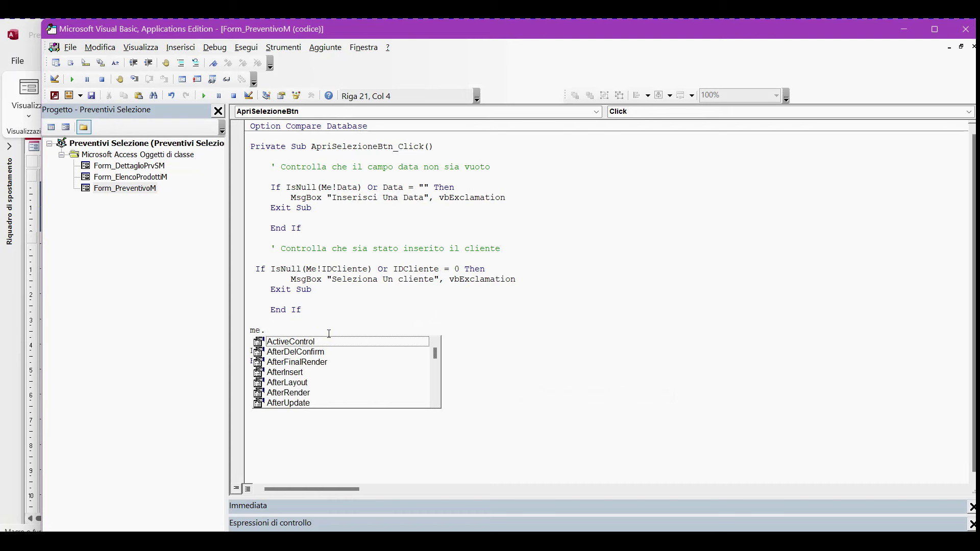
{"action": "type", "text": "refresh"}
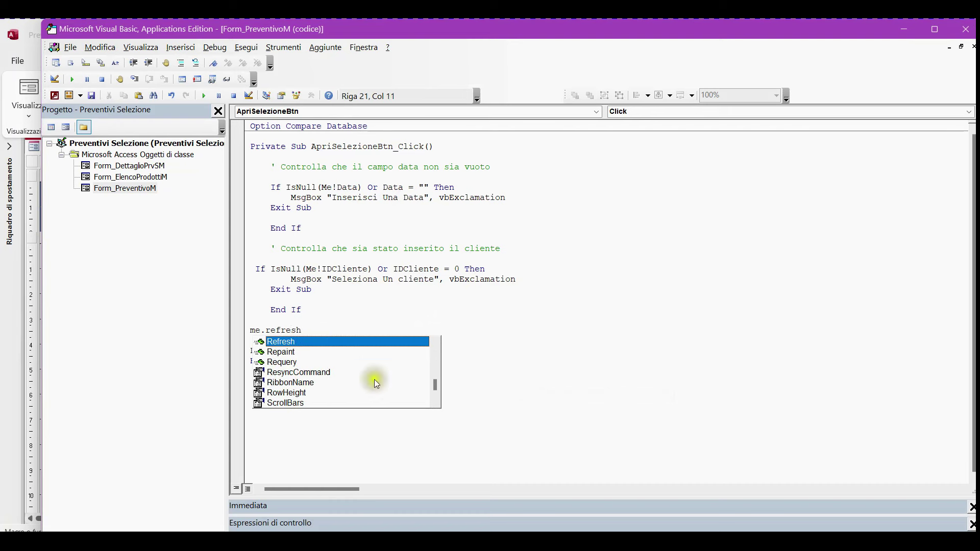
{"action": "left_click", "coordinate": [423, 311]}
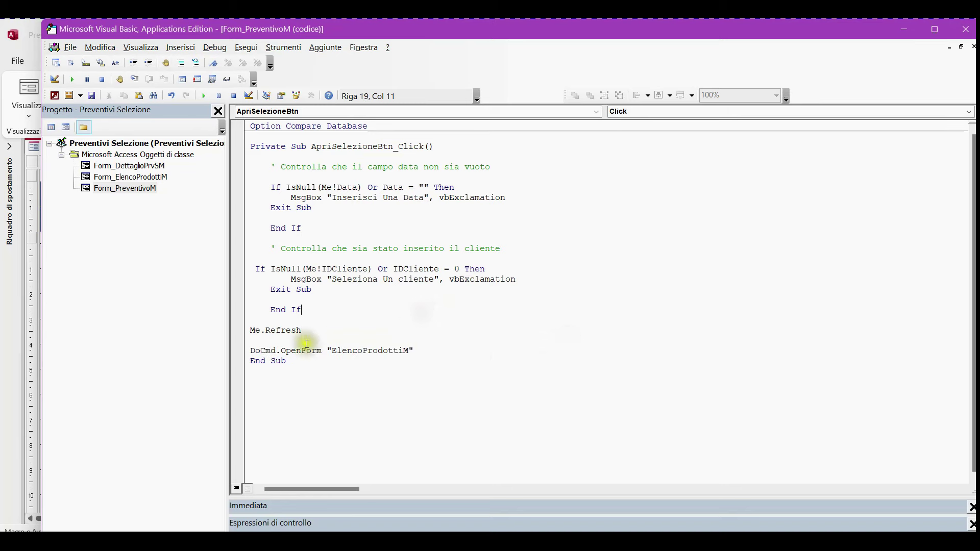
Close the code editor and switch PreventivoM to Form view
{"action": "left_click", "coordinate": [970, 23]}
{"action": "right_click", "coordinate": [57, 148]}
{"action": "left_click", "coordinate": [57, 148]}
{"action": "right_click", "coordinate": [58, 148]}
{"action": "left_click", "coordinate": [120, 213]}
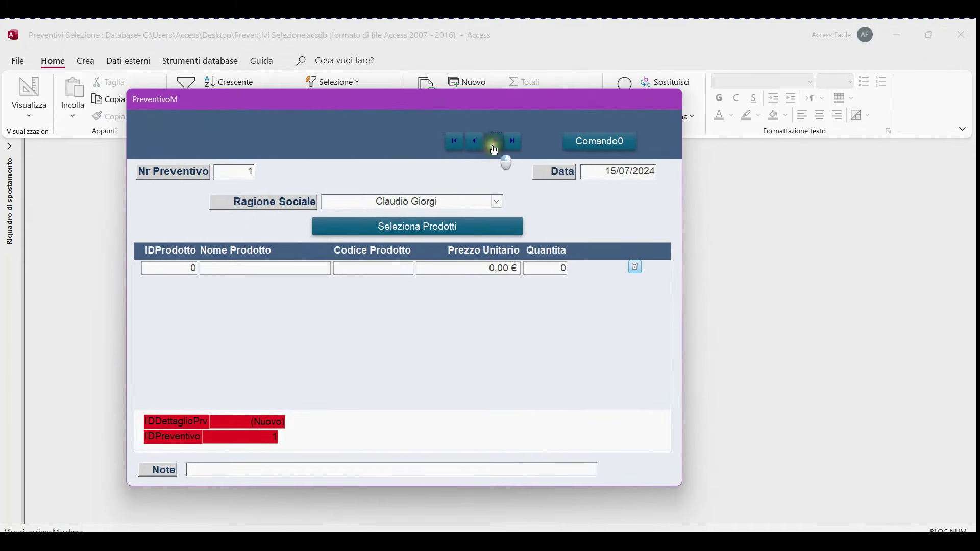
Test Seleziona Prodotti on a new quote record without a date and dismiss the message
{"action": "left_click", "coordinate": [493, 146]}
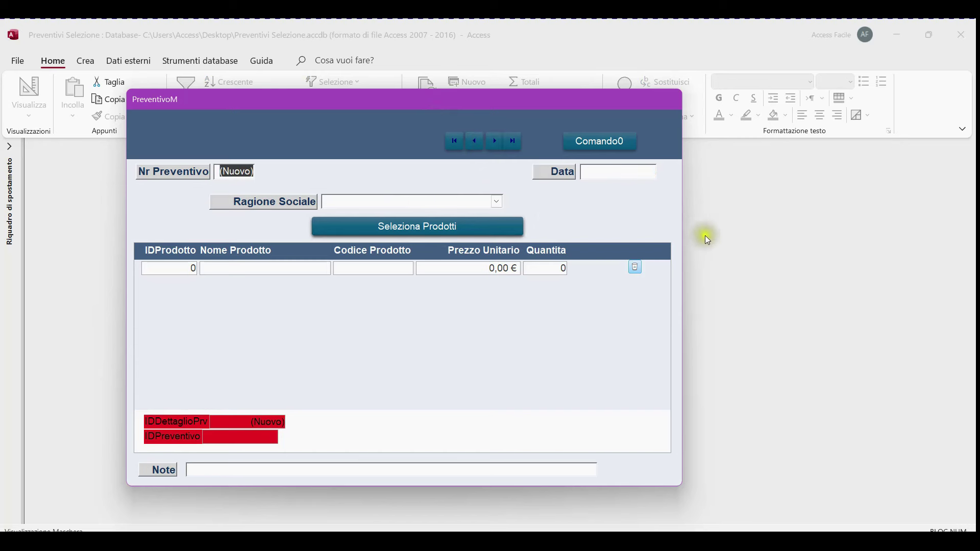
{"action": "left_click", "coordinate": [416, 228]}
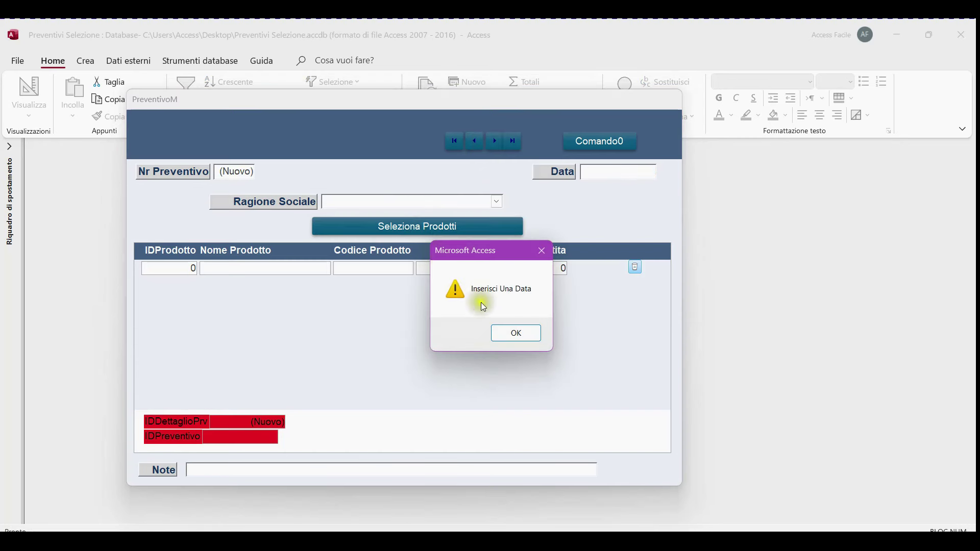
{"action": "left_click", "coordinate": [523, 333]}
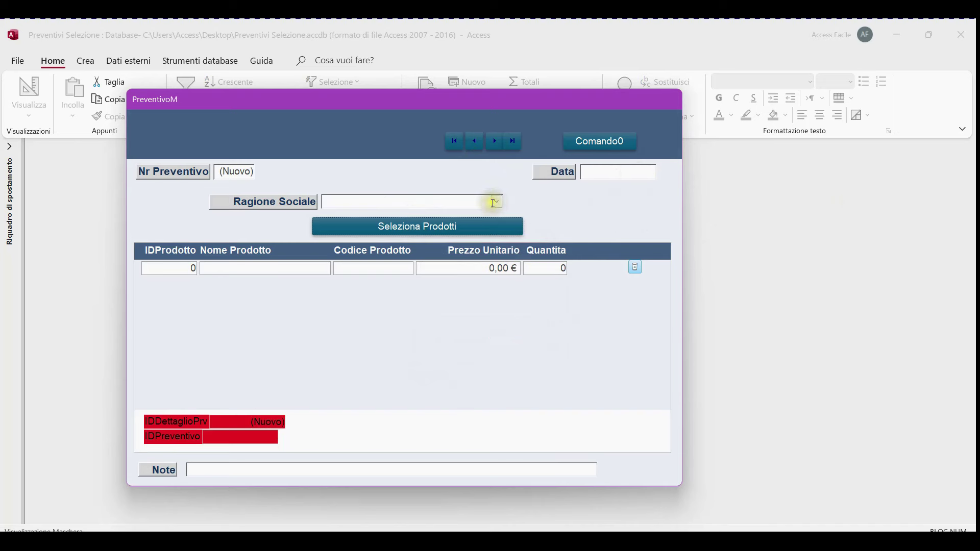
Set the new quote's Data to 15/07/2024, test Seleziona Prodotti without a client, and dismiss the message
{"action": "left_click", "coordinate": [634, 173]}
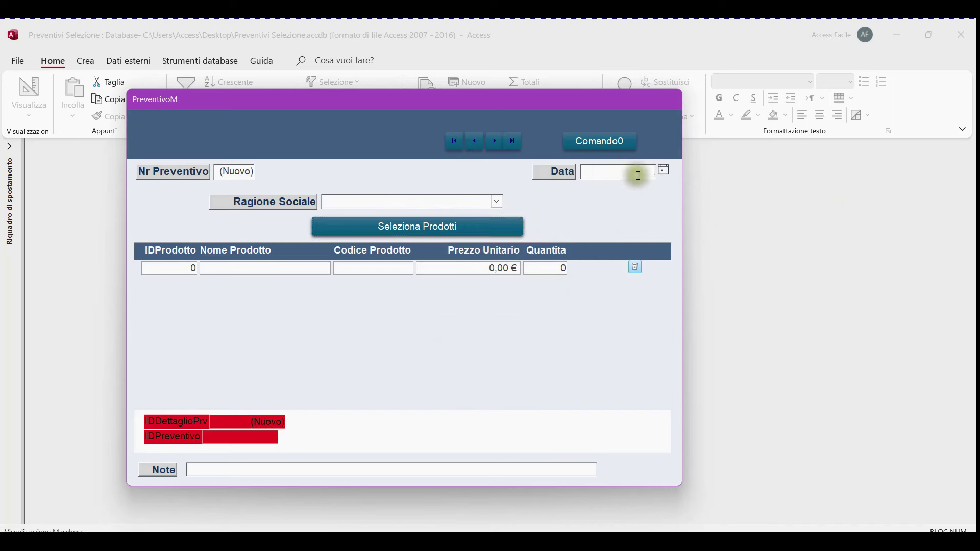
{"action": "left_click", "coordinate": [664, 173]}
{"action": "left_click", "coordinate": [575, 236]}
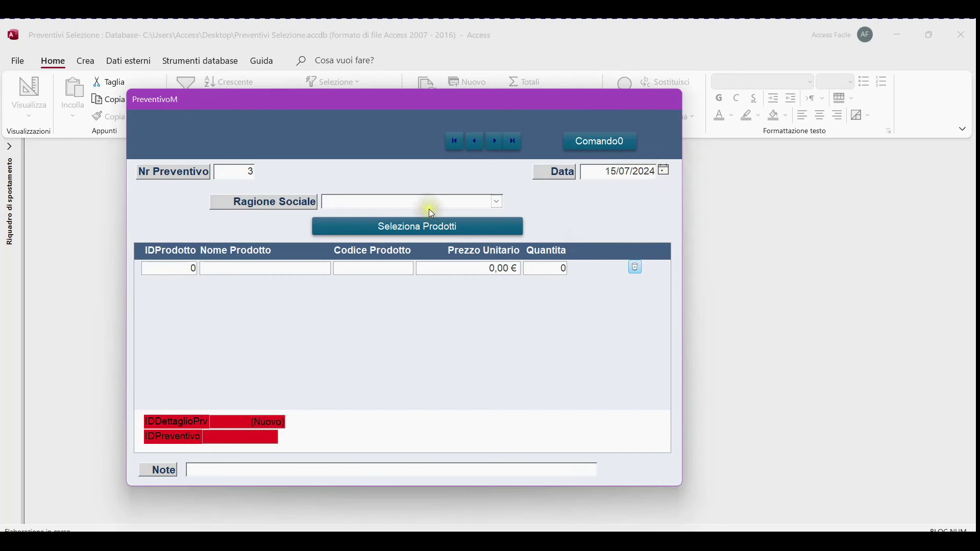
{"action": "left_click", "coordinate": [428, 228]}
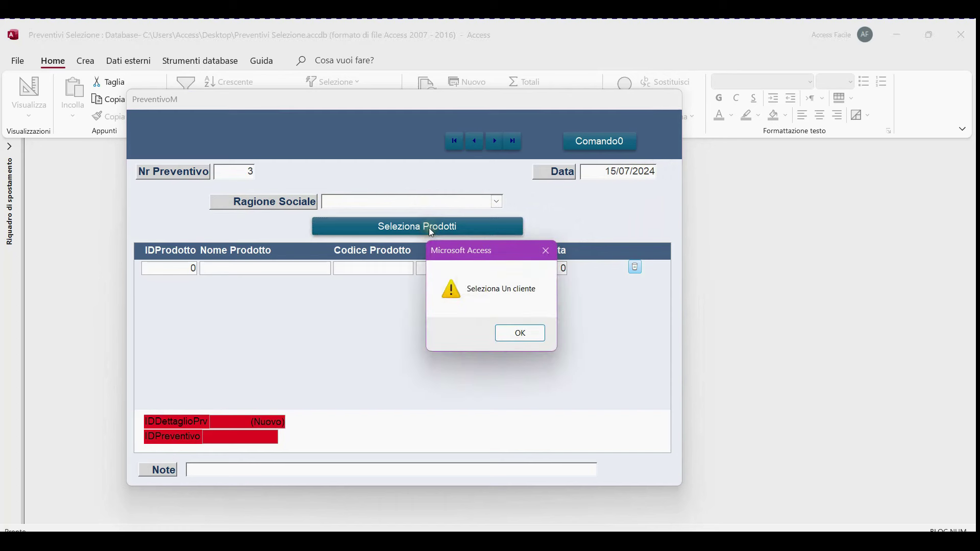
{"action": "left_click", "coordinate": [515, 334]}
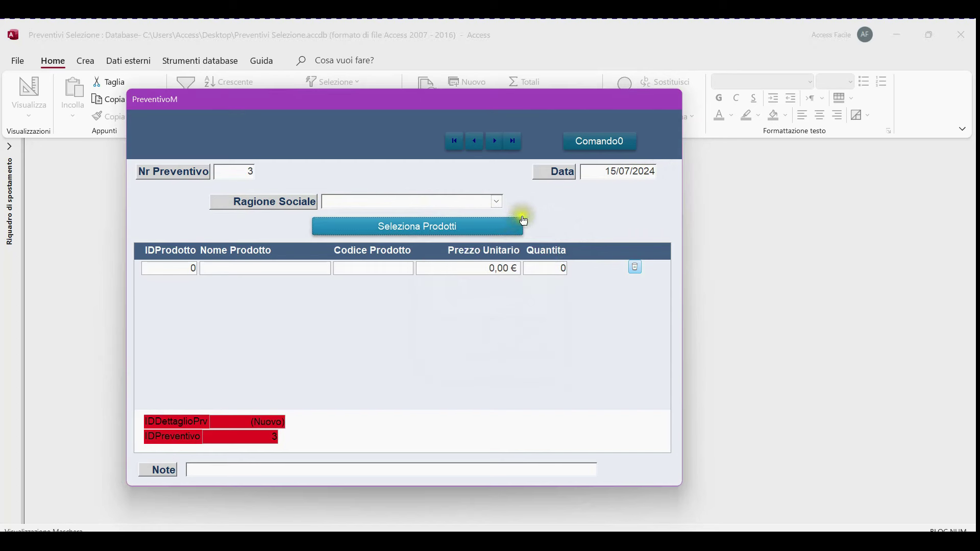
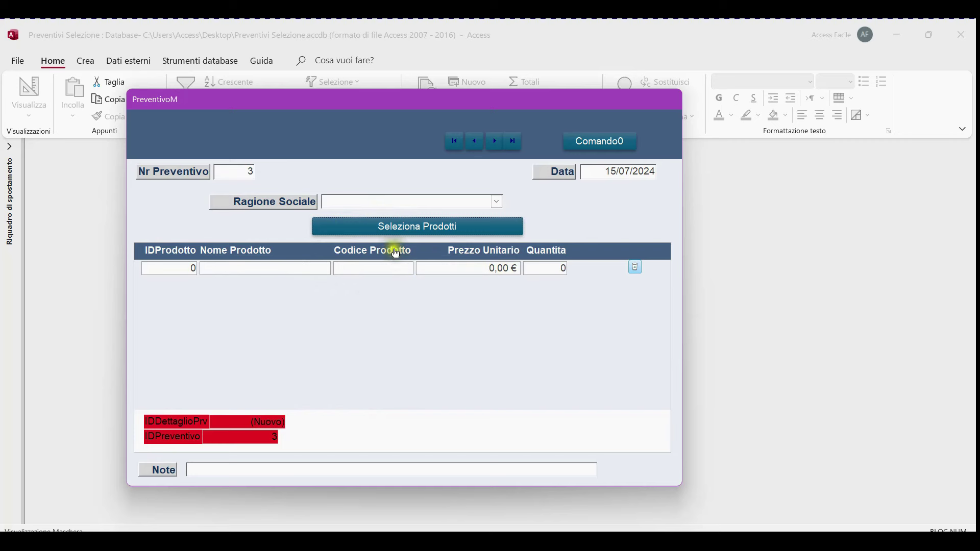
Close PreventivoM and bring the list of database objects back into view
{"action": "right_click", "coordinate": [593, 102]}
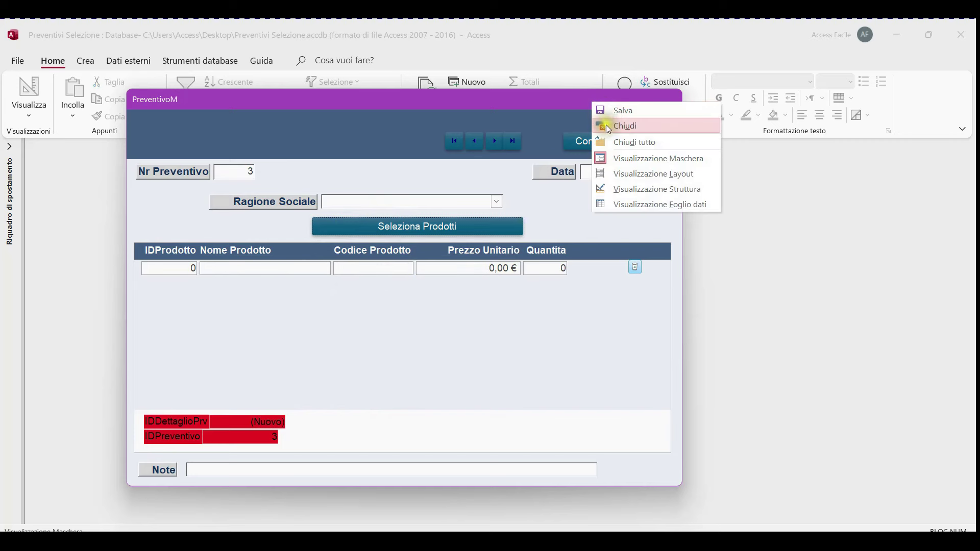
{"action": "left_click", "coordinate": [609, 130]}
{"action": "left_click", "coordinate": [12, 149]}
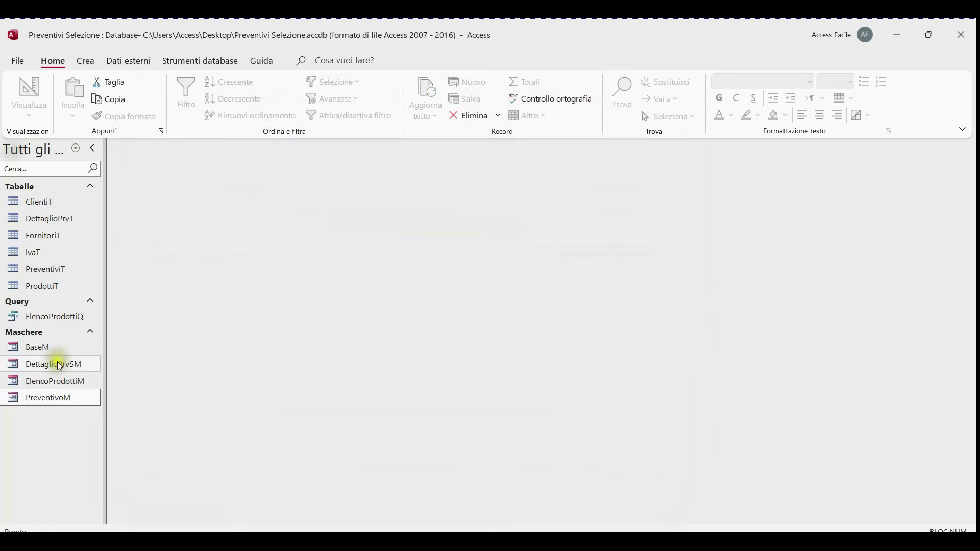
{"action": "left_click", "coordinate": [61, 379]}
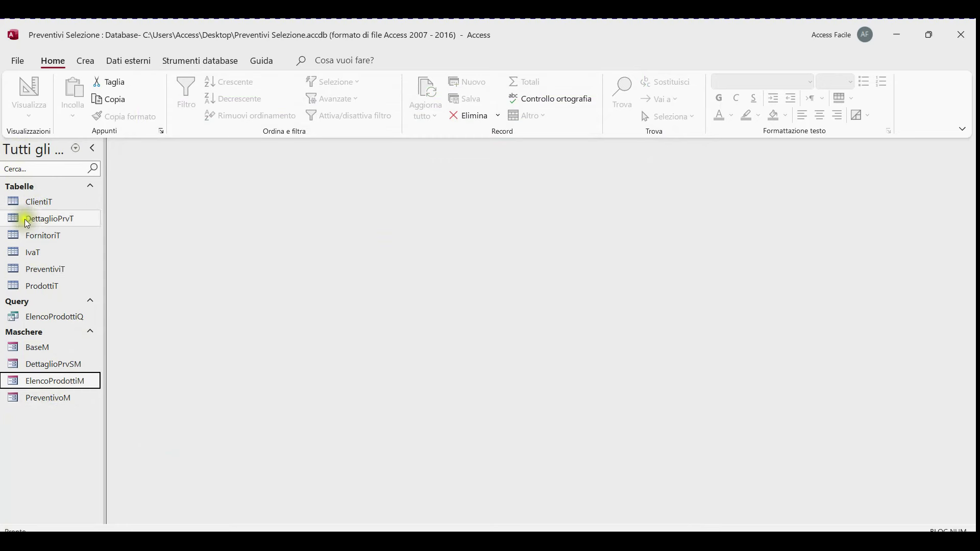
Add a Sì/No field named Selezionato after Note in the ProdottiT table structure, saving and closing the table
{"action": "double_click", "coordinate": [38, 287]}
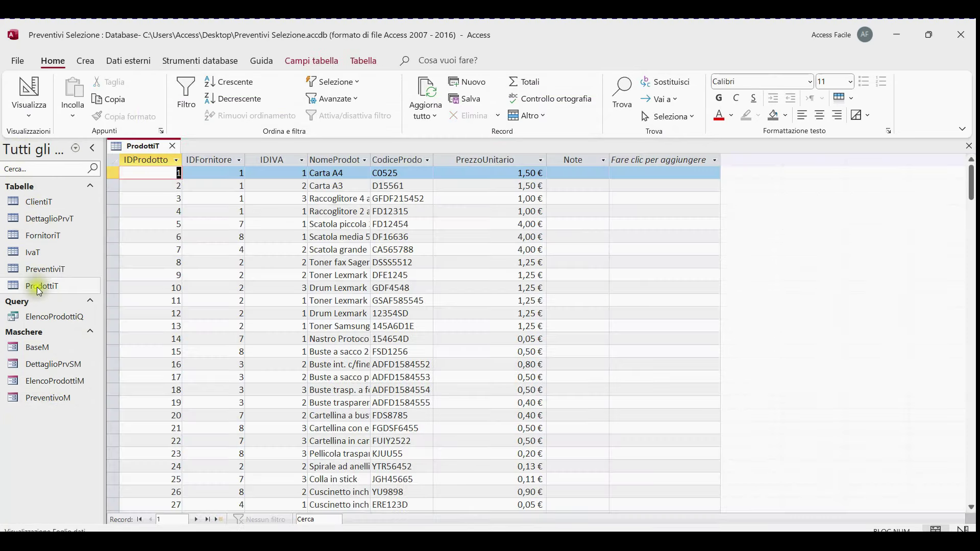
{"action": "right_click", "coordinate": [158, 146]}
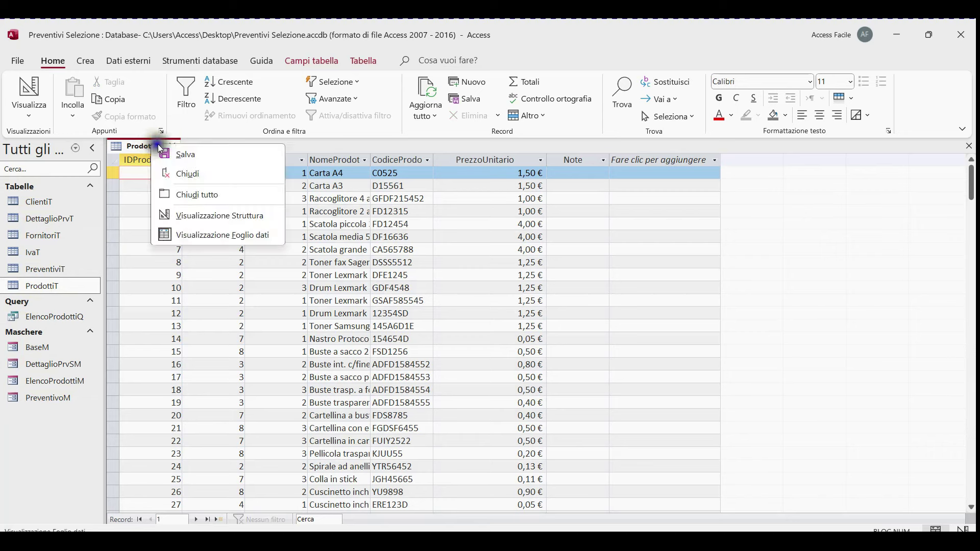
{"action": "left_click", "coordinate": [217, 214]}
{"action": "left_click", "coordinate": [168, 260]}
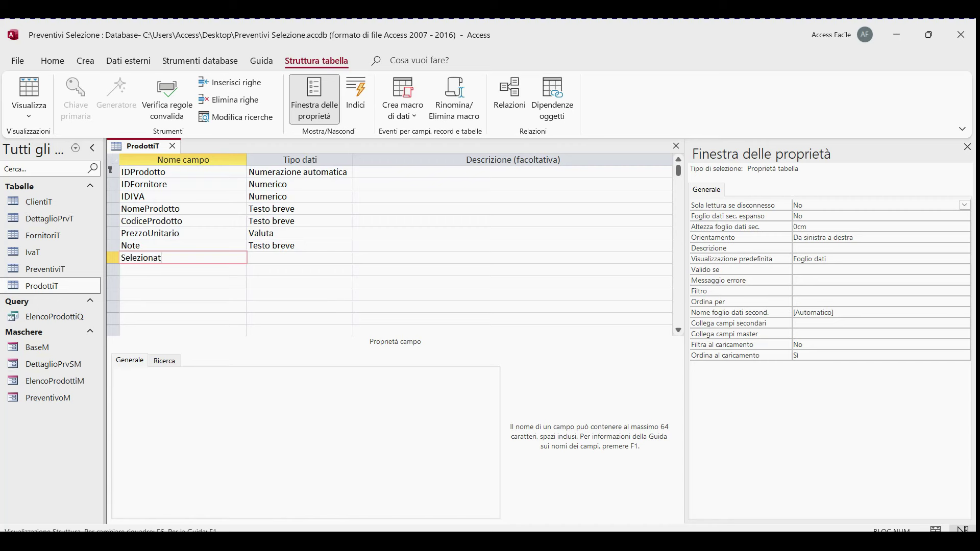
{"action": "type", "text": "Selezionato"}
{"action": "key", "text": "Tab"}
{"action": "type", "text": "s"}
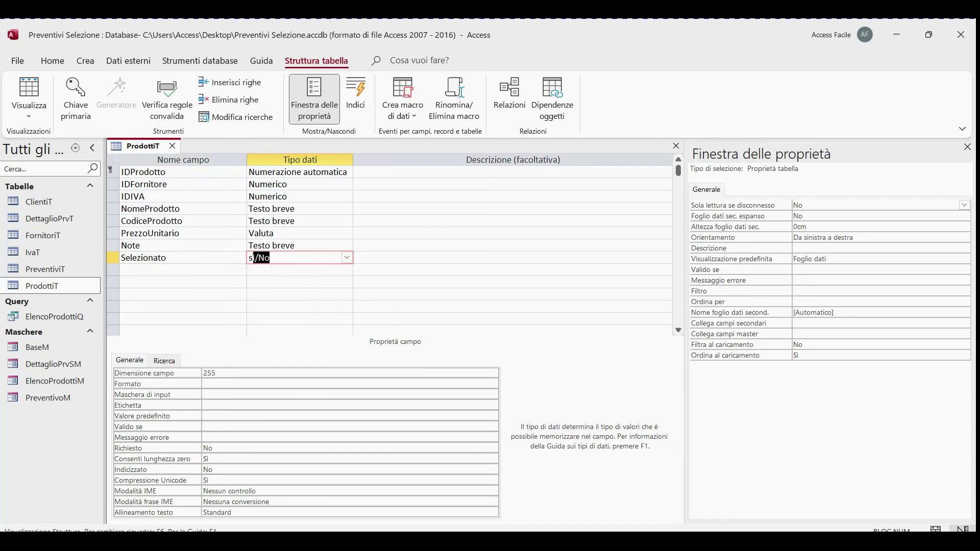
{"action": "key", "text": "Tab"}
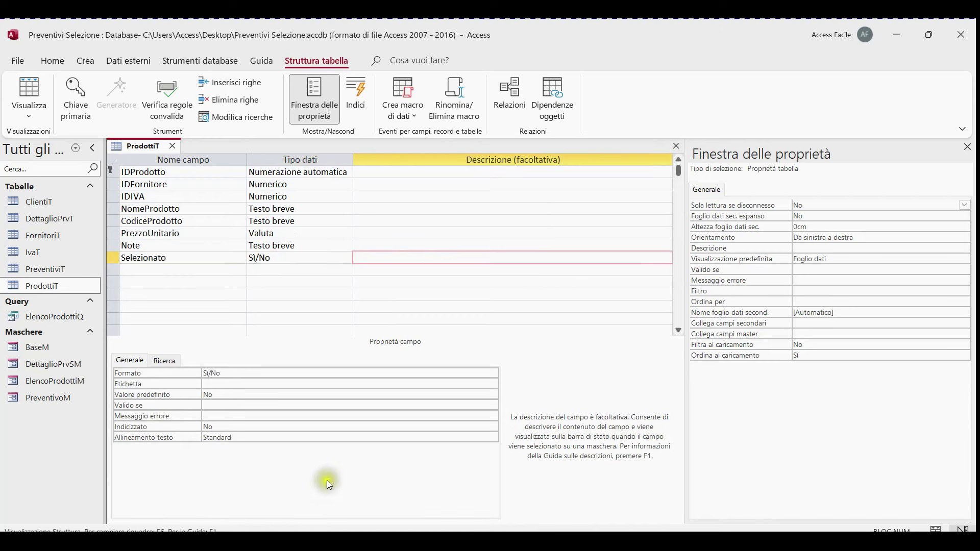
{"action": "left_click", "coordinate": [173, 146]}
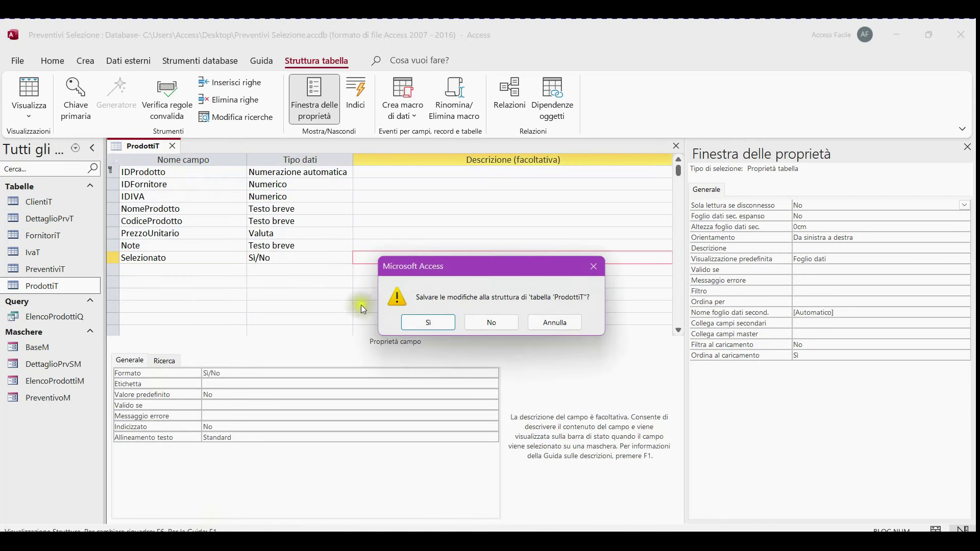
{"action": "left_click", "coordinate": [429, 323]}
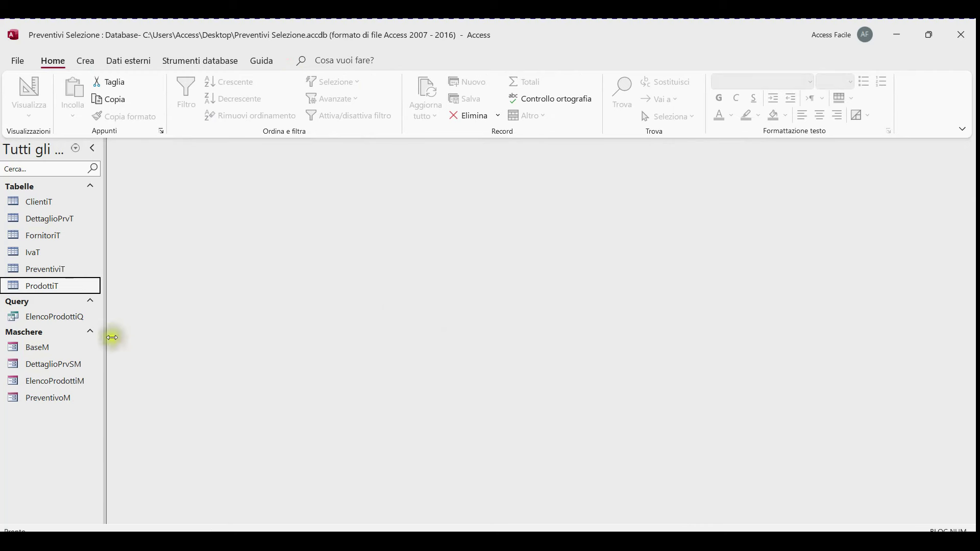
Add ProdottiT's Selezionato field to the ElencoProdottiQ query design, saving and closing the query
{"action": "right_click", "coordinate": [70, 314]}
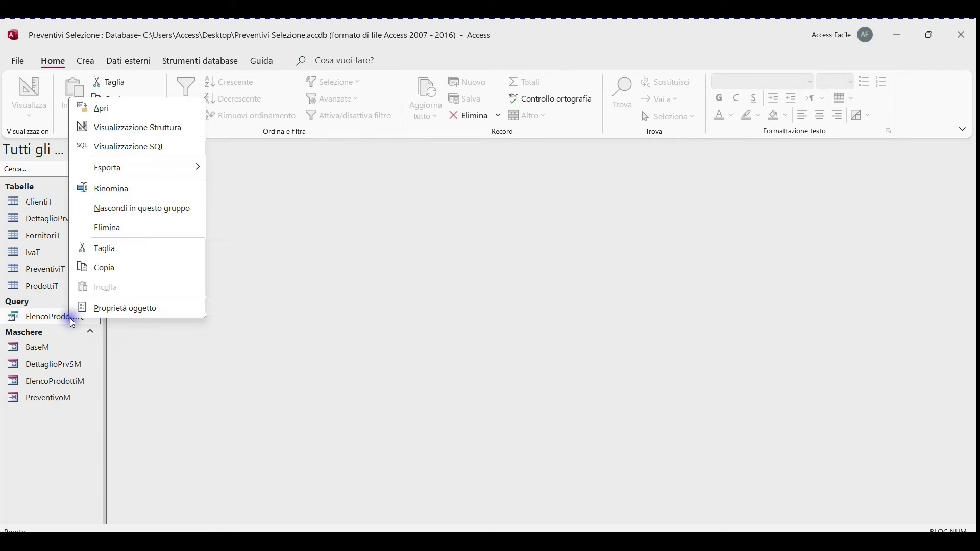
{"action": "left_click", "coordinate": [149, 128]}
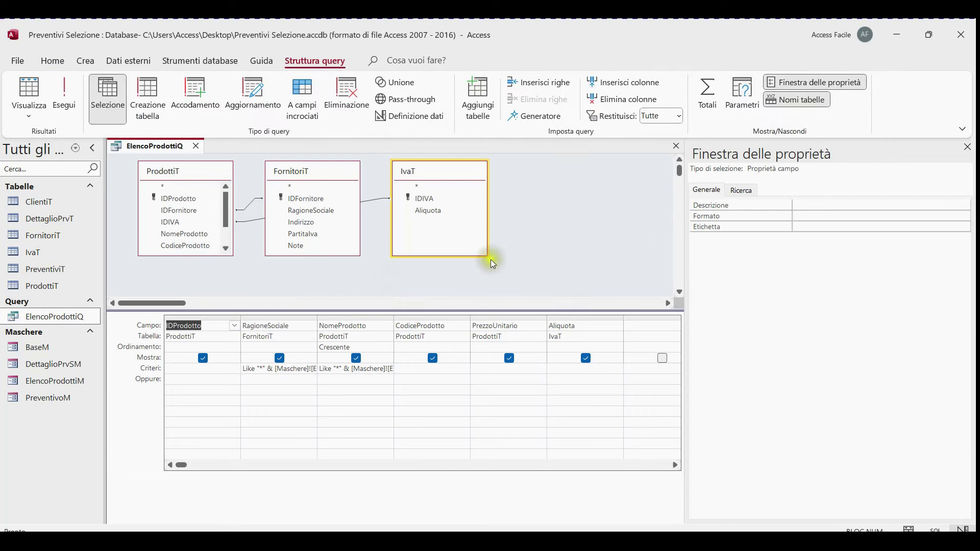
{"action": "left_click", "coordinate": [967, 147]}
{"action": "scroll", "coordinate": [175, 244], "scroll_direction": "down", "scroll_amount": 1}
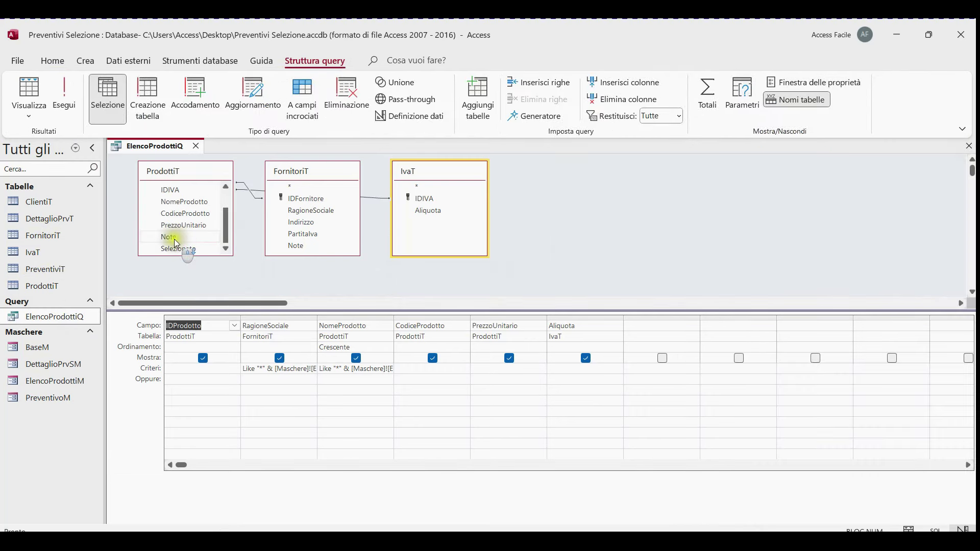
{"action": "double_click", "coordinate": [180, 250]}
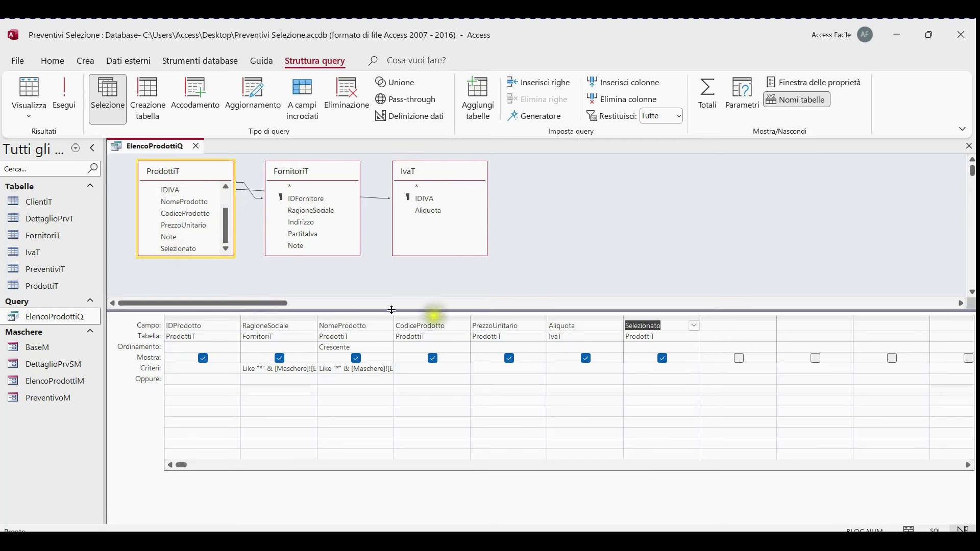
{"action": "left_click", "coordinate": [195, 146]}
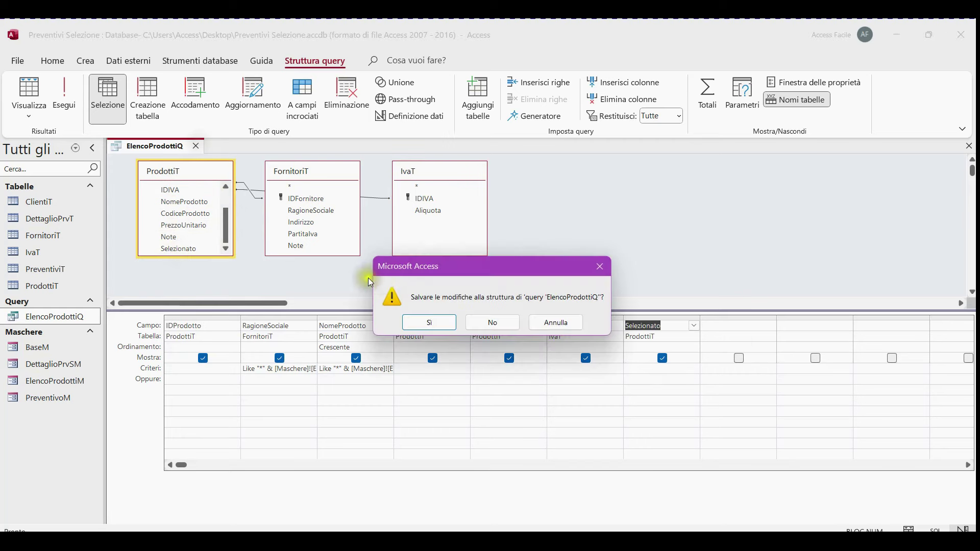
{"action": "left_click", "coordinate": [432, 322]}
Open ElencoProdottiM in Design view and widen the form to about 23 cm
{"action": "right_click", "coordinate": [47, 389]}
{"action": "left_click", "coordinate": [103, 211]}
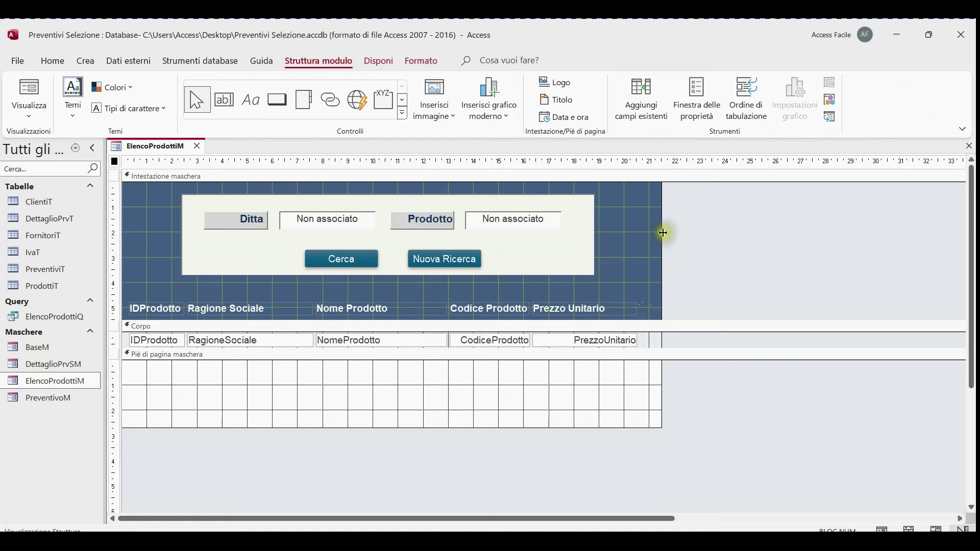
{"action": "left_click_drag", "start_coordinate": [663, 233], "coordinate": [706, 231]}
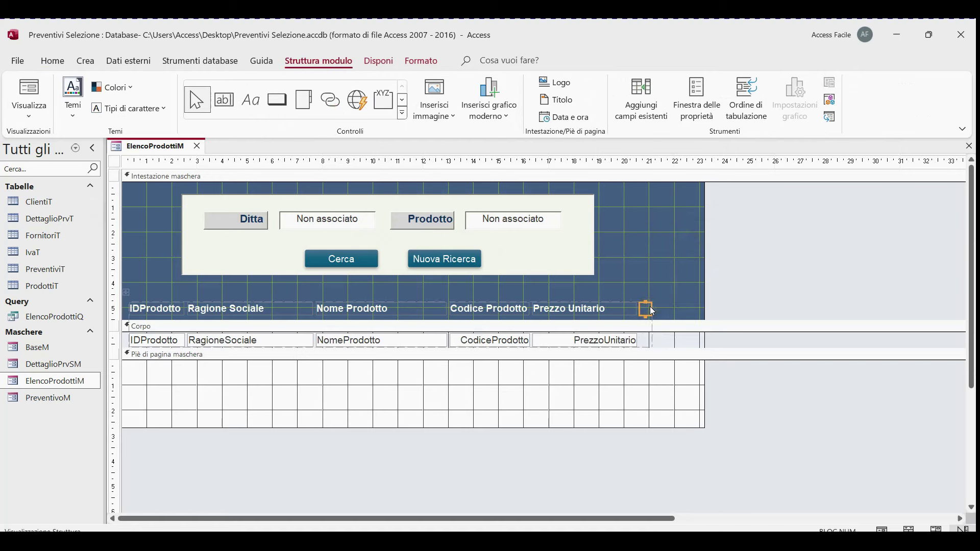
Place the existing Selezionato field just after PrezzoUnitario in the Corpo section and collapse the object list
{"action": "left_click", "coordinate": [645, 108]}
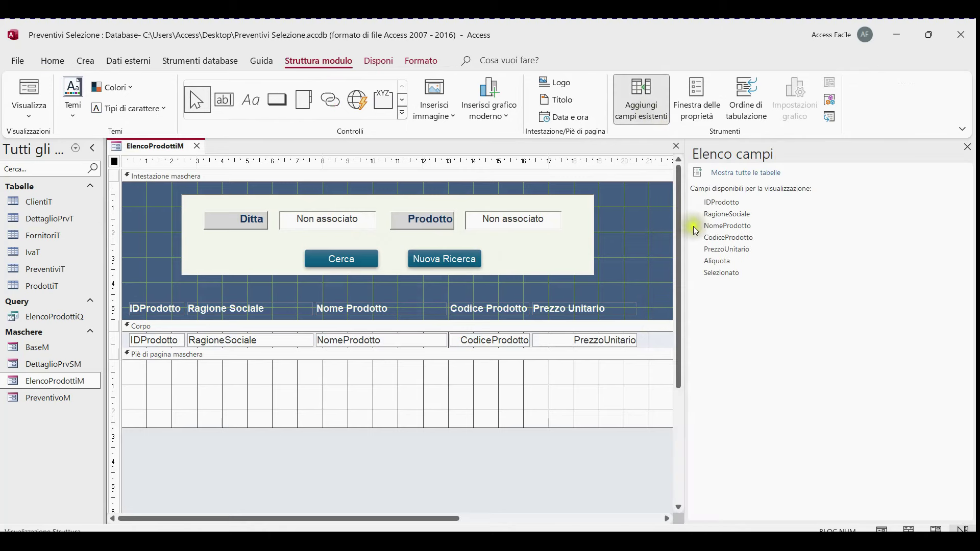
{"action": "left_click_drag", "start_coordinate": [725, 279], "coordinate": [648, 342]}
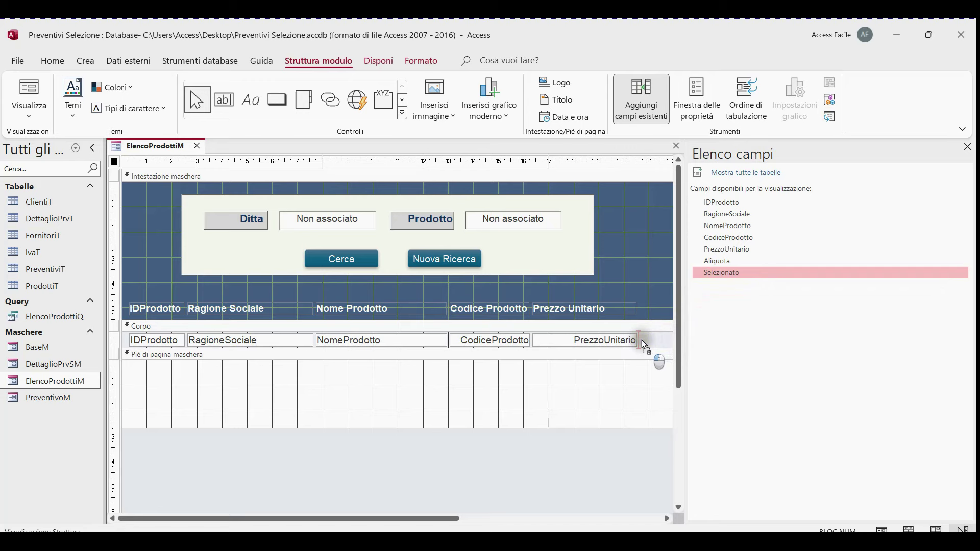
{"action": "left_click_drag", "start_coordinate": [642, 340], "coordinate": [642, 340]}
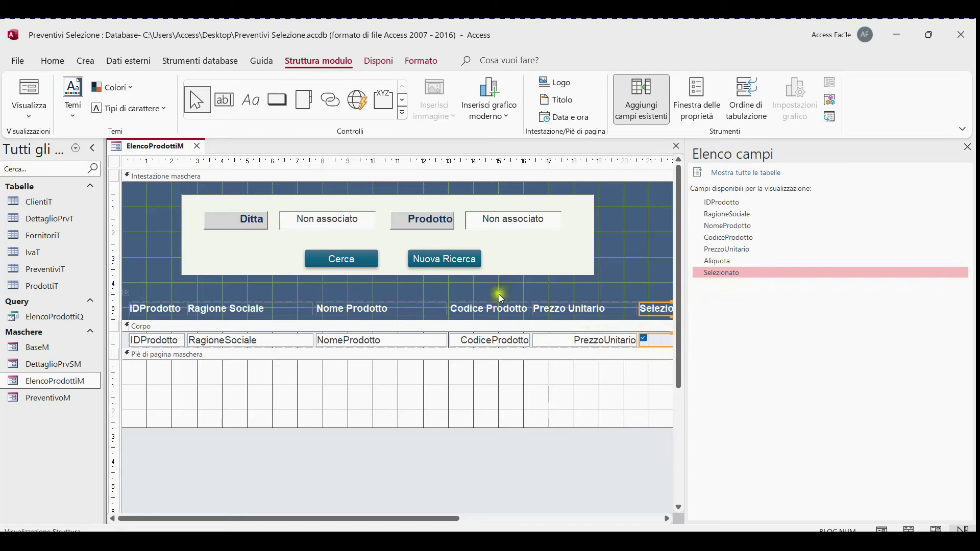
{"action": "left_click", "coordinate": [93, 150]}
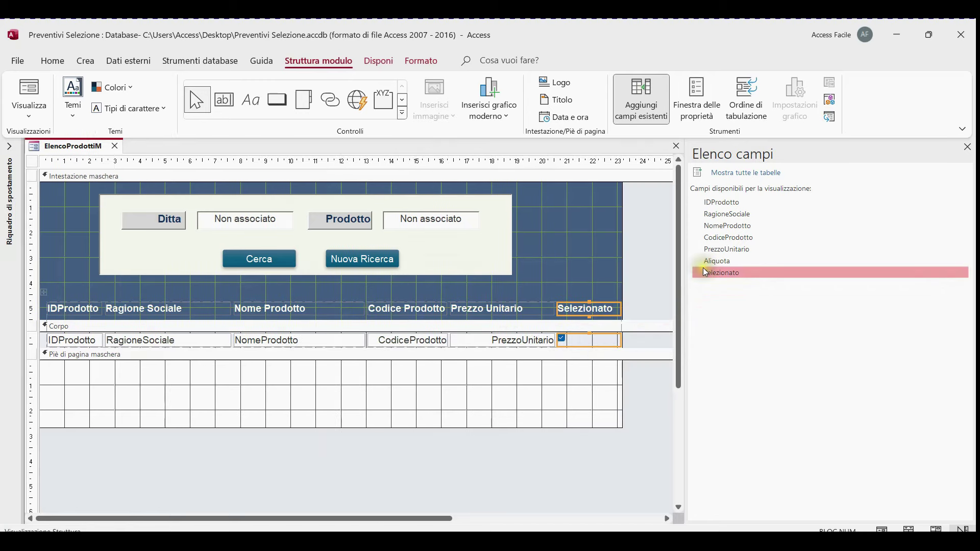
Clear the Selezionato header label's text and narrow its column to roughly the checkbox width
{"action": "left_click", "coordinate": [594, 257]}
{"action": "left_click", "coordinate": [603, 304]}
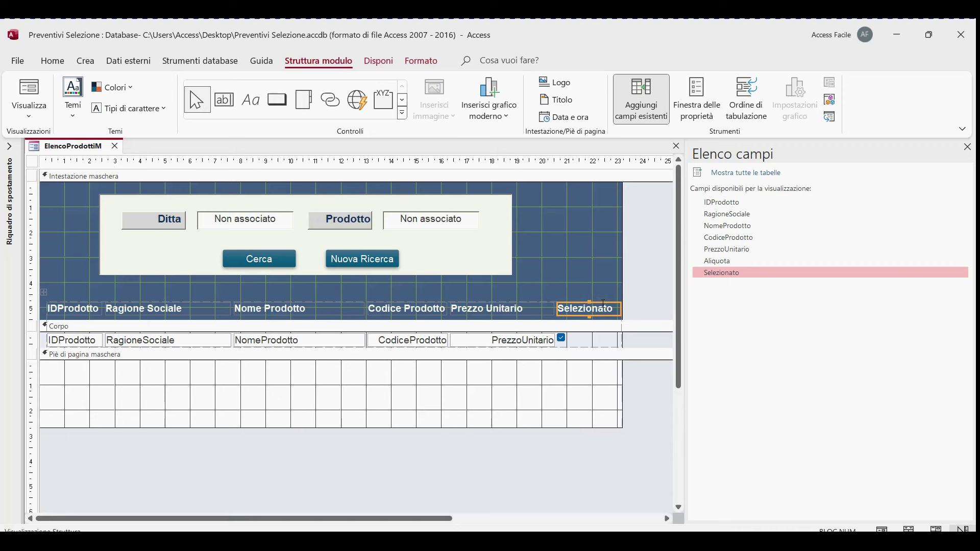
{"action": "key", "text": "Delete"}
{"action": "left_click", "coordinate": [607, 305]}
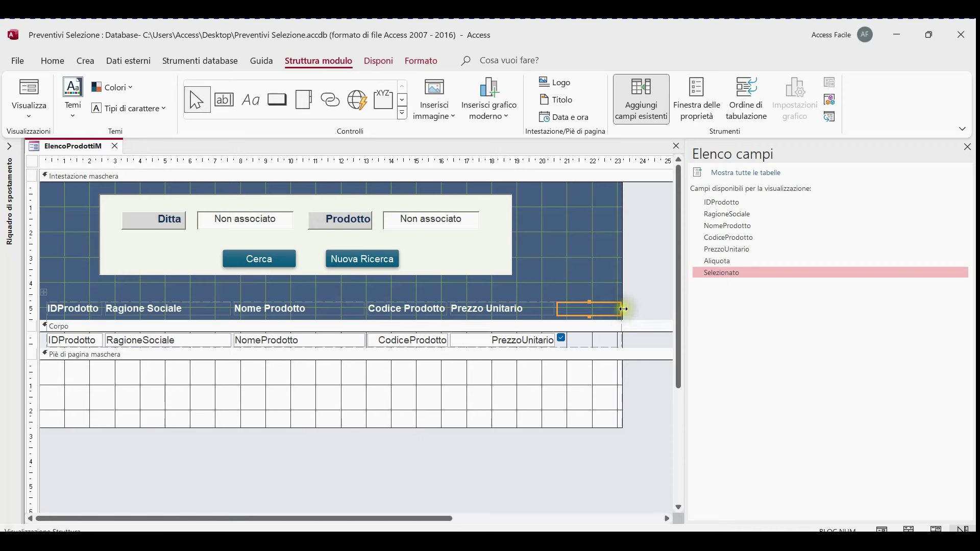
{"action": "left_click_drag", "start_coordinate": [624, 309], "coordinate": [579, 301]}
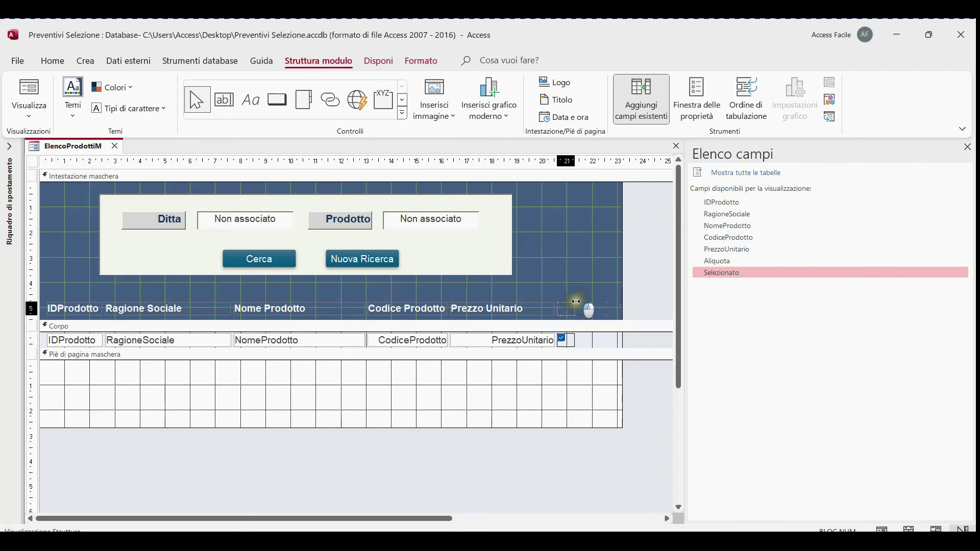
Switch ElencoProdottiM to Form view to check the product list's checkbox column
{"action": "left_click", "coordinate": [357, 355]}
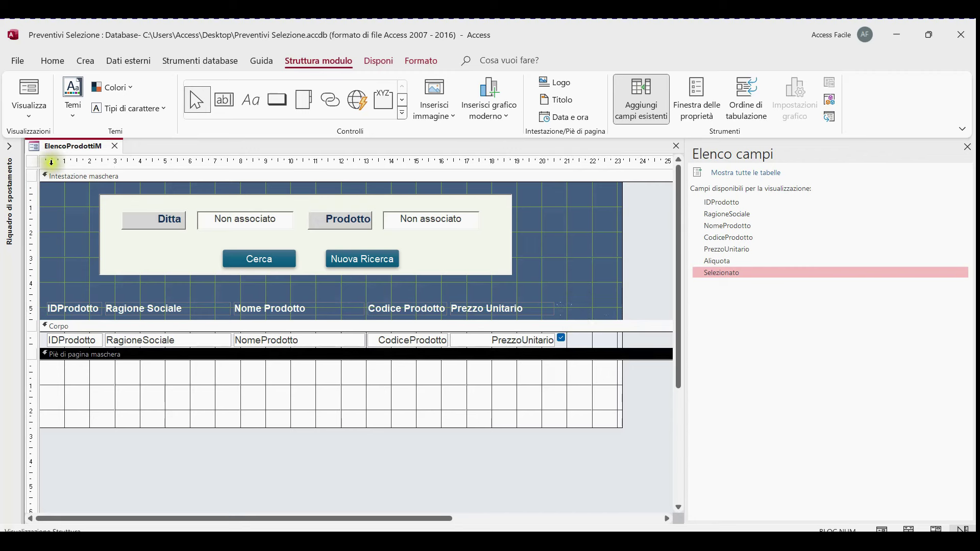
{"action": "right_click", "coordinate": [60, 148]}
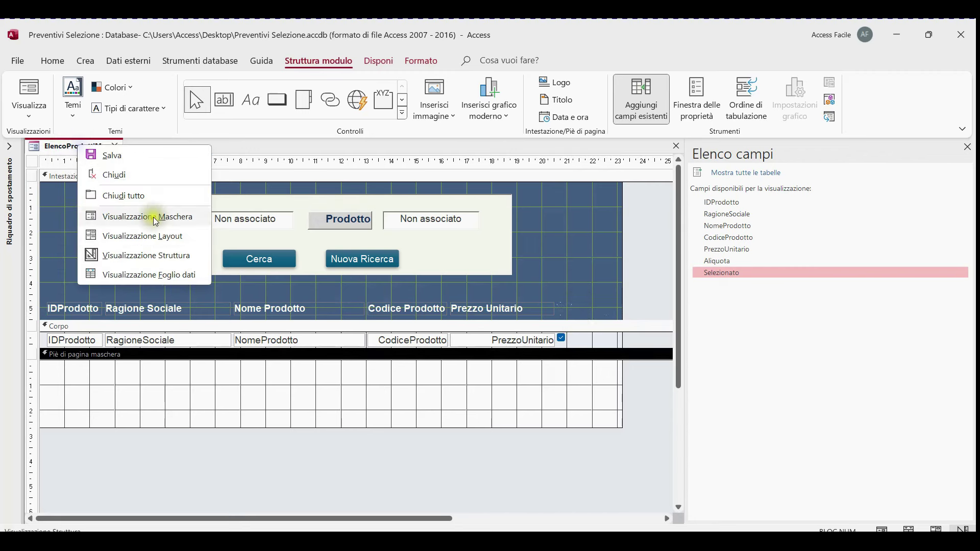
{"action": "left_click", "coordinate": [153, 218]}
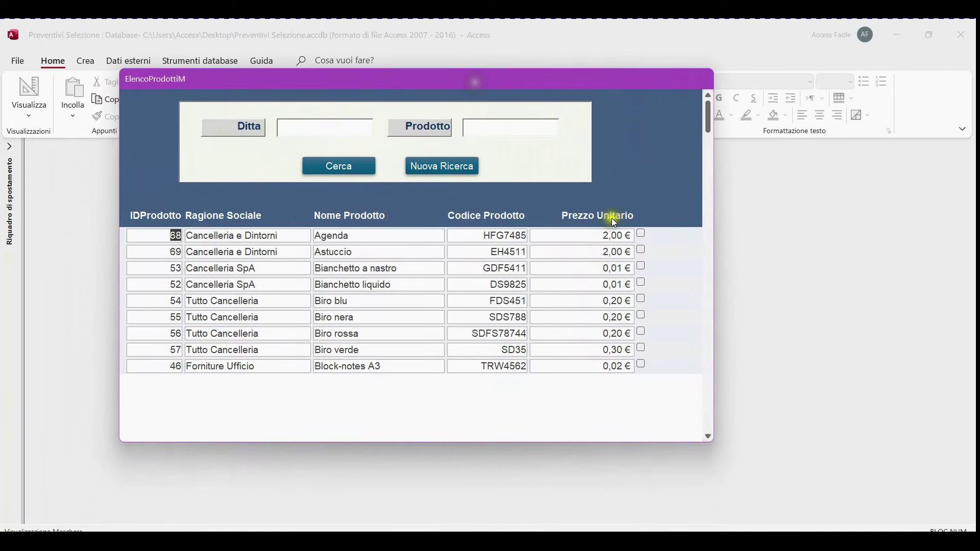
Try the checkboxes of the first four products, leave only Bianchetto liquido ticked, and return ElencoProdottiM to Design view
{"action": "left_click", "coordinate": [642, 251]}
{"action": "left_click", "coordinate": [641, 266]}
{"action": "left_click", "coordinate": [641, 283]}
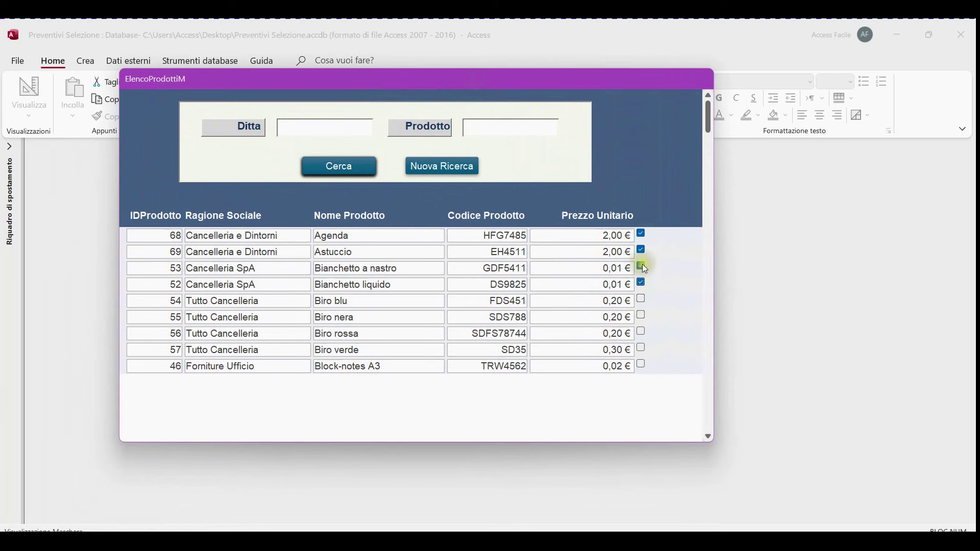
{"action": "left_click", "coordinate": [641, 267]}
{"action": "left_click", "coordinate": [642, 250]}
{"action": "left_click", "coordinate": [641, 234]}
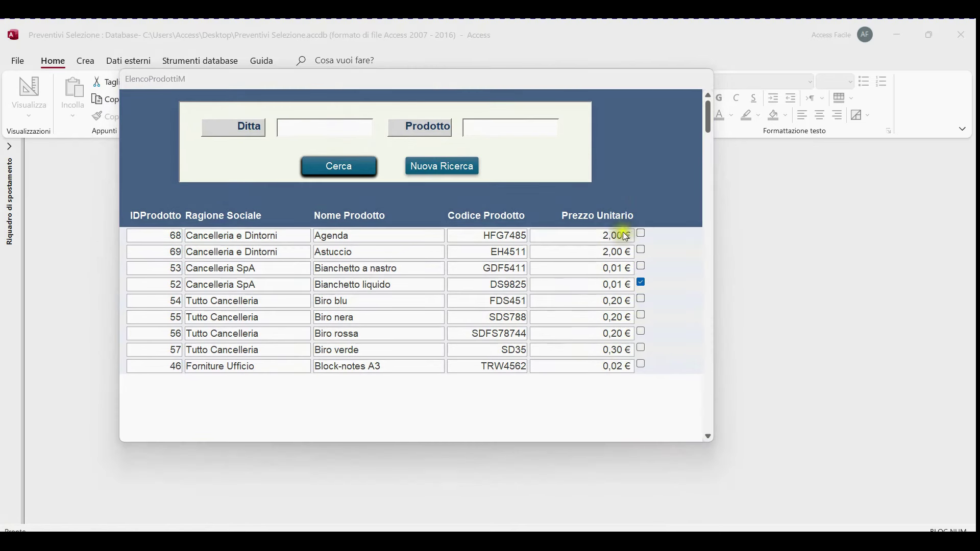
{"action": "right_click", "coordinate": [642, 156]}
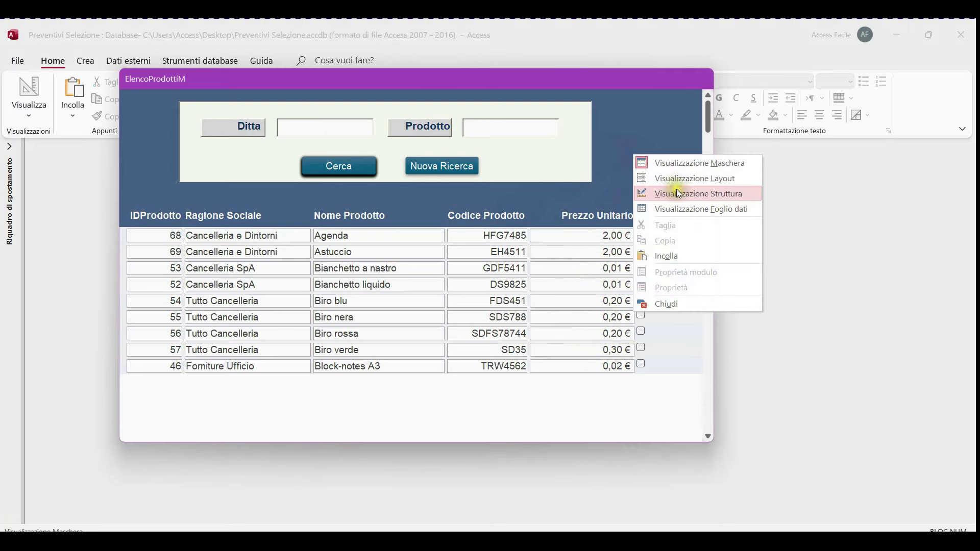
{"action": "left_click", "coordinate": [675, 189]}
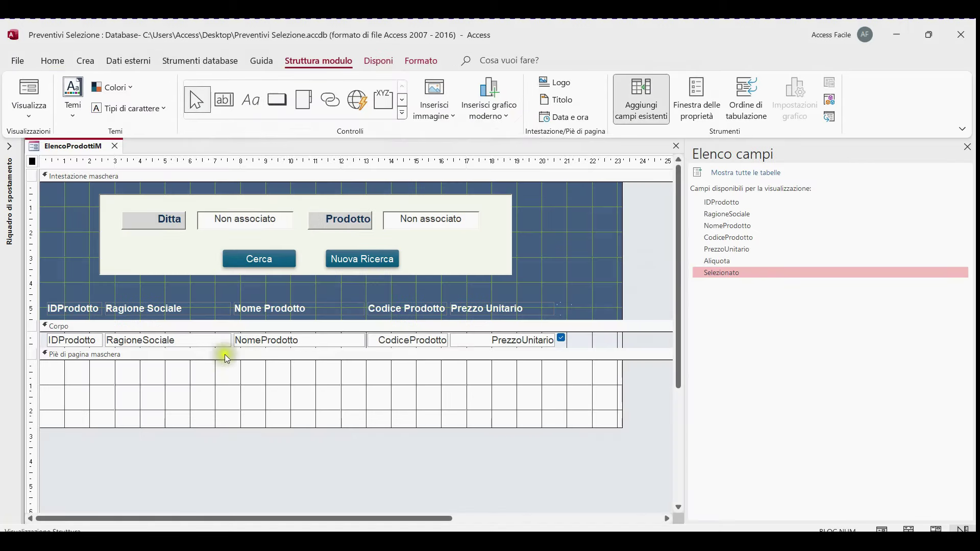
Draw a plain command button in the Piè di pagina maschera section without assigning a wizard action
{"action": "left_click", "coordinate": [277, 100]}
{"action": "left_click_drag", "start_coordinate": [190, 373], "coordinate": [278, 392]}
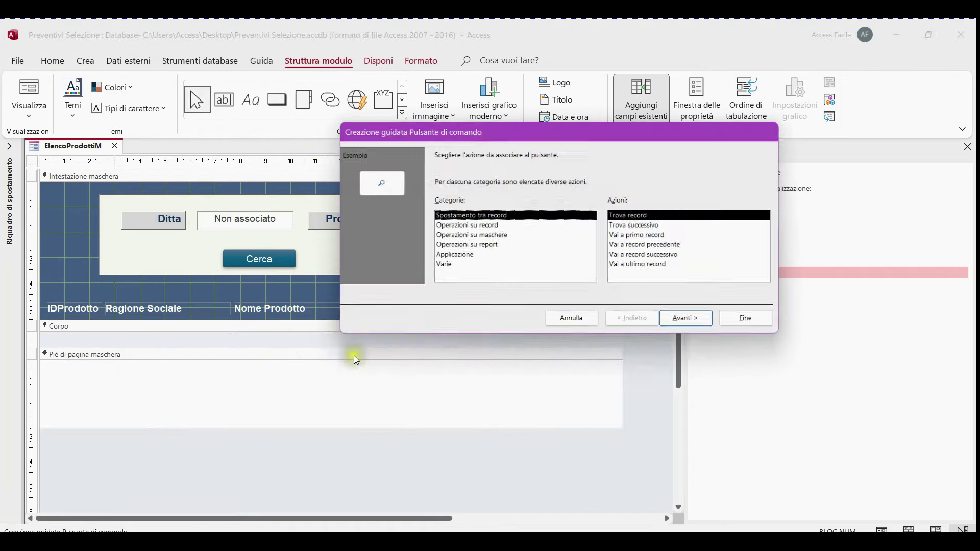
{"action": "left_click", "coordinate": [574, 323]}
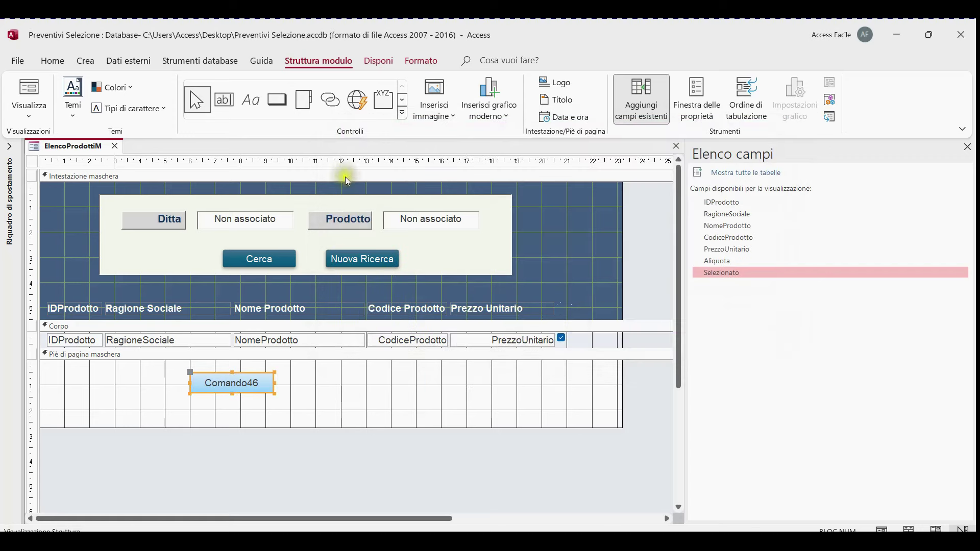
Paste two copies of the Cerca button into the Piè di pagina maschera section and delete the plain command button there
{"action": "left_click", "coordinate": [282, 259]}
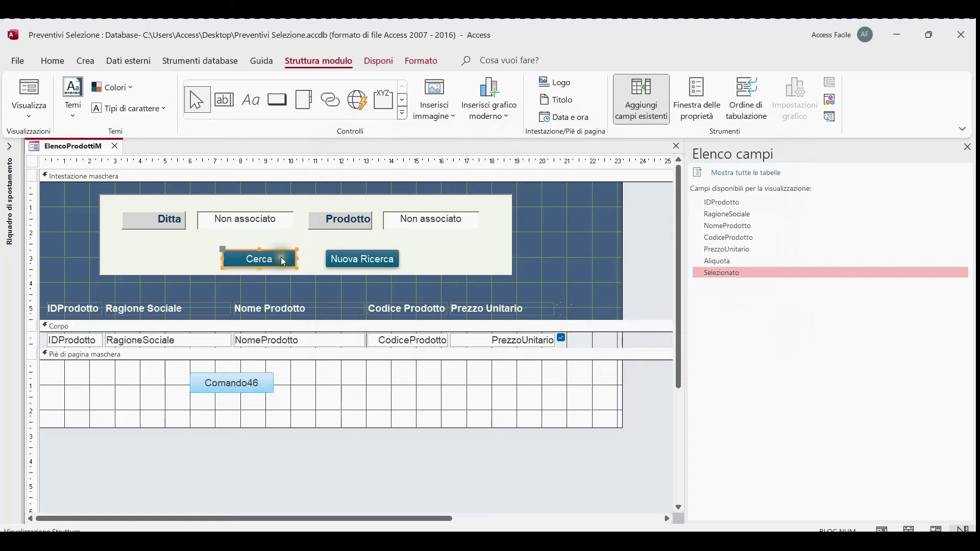
{"action": "key", "text": "ctrl+c"}
{"action": "left_click", "coordinate": [300, 375]}
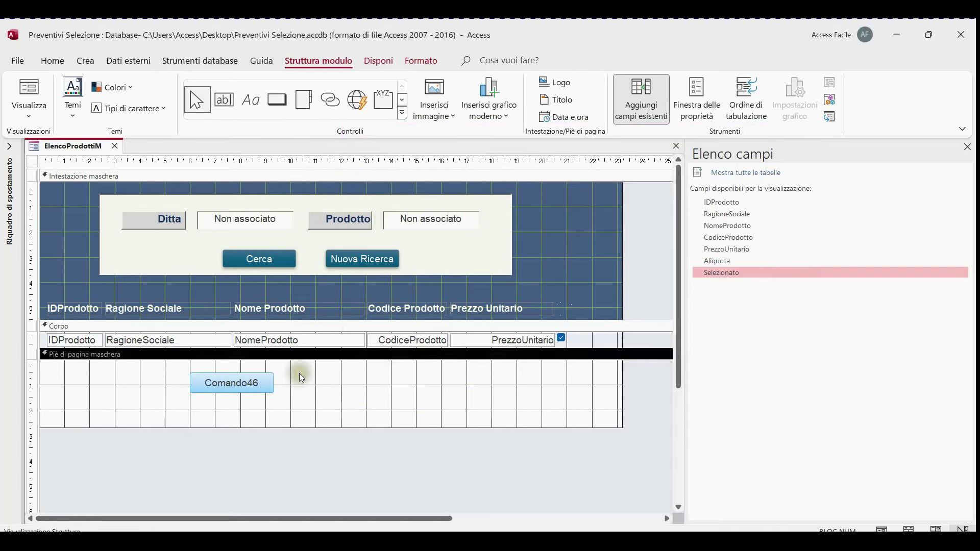
{"action": "key", "text": "ctrl+v"}
{"action": "key", "text": "ctrl+v"}
{"action": "left_click", "coordinate": [258, 386]}
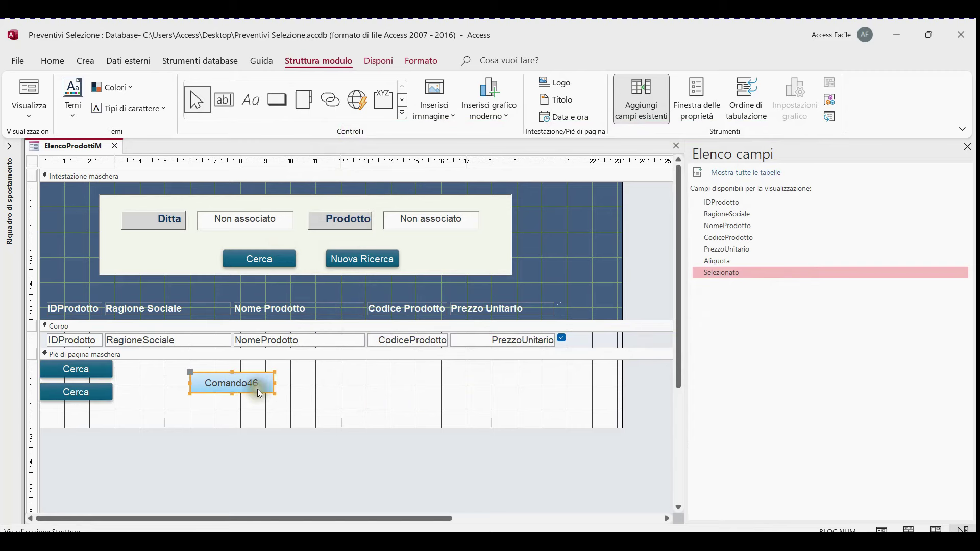
{"action": "key", "text": "Delete"}
Place the two footer buttons side by side and widen the first to about 5.8 cm and the second to about 4.7 cm
{"action": "left_click", "coordinate": [74, 369]}
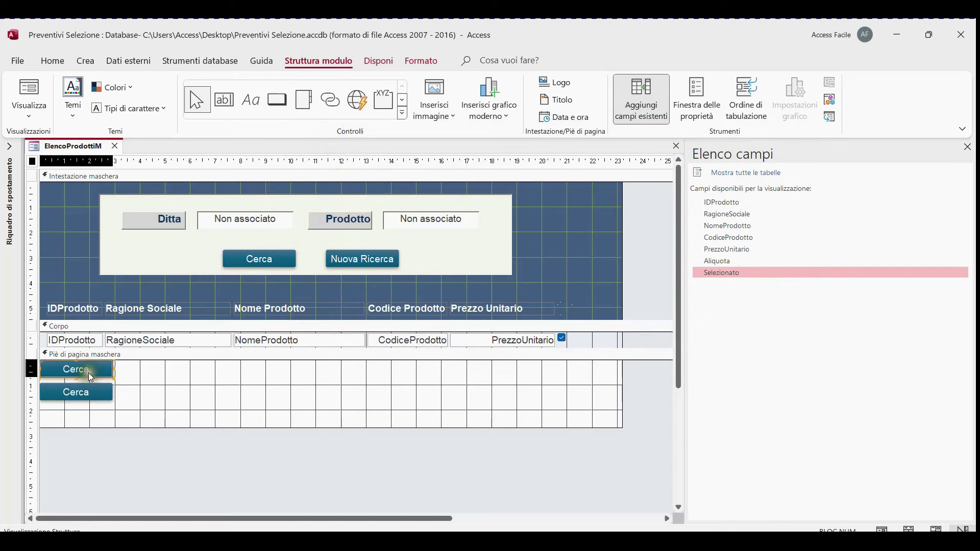
{"action": "left_click_drag", "start_coordinate": [43, 363], "coordinate": [168, 379]}
{"action": "left_click_drag", "start_coordinate": [240, 386], "coordinate": [311, 387]}
{"action": "left_click", "coordinate": [84, 393]}
{"action": "left_click_drag", "start_coordinate": [46, 383], "coordinate": [323, 381]}
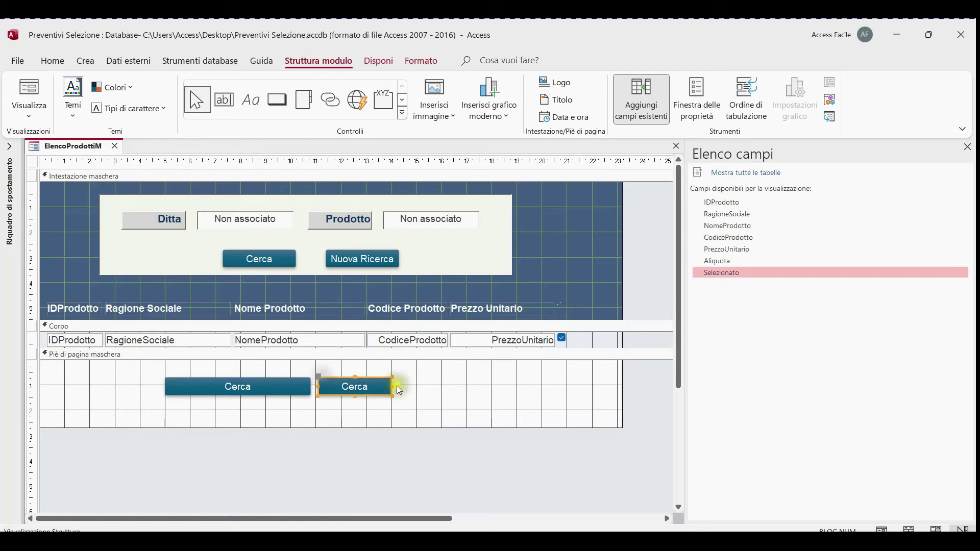
{"action": "left_click_drag", "start_coordinate": [392, 385], "coordinate": [436, 385]}
{"action": "left_click", "coordinate": [419, 412]}
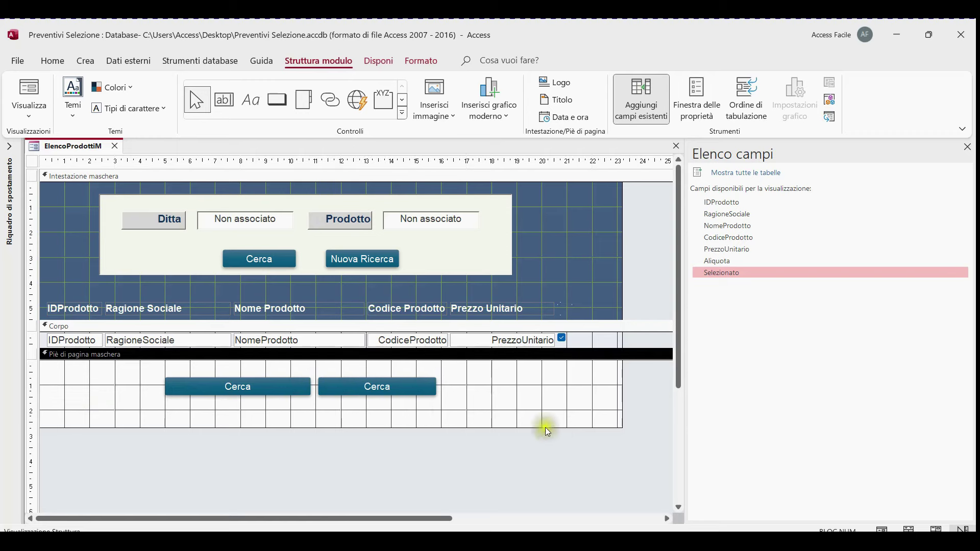
Caption the first footer button Aggiungi a Preventivo and set its Nome elemento to AggiungiPreventivoBtn
{"action": "left_click", "coordinate": [264, 394]}
{"action": "double_click", "coordinate": [201, 392]}
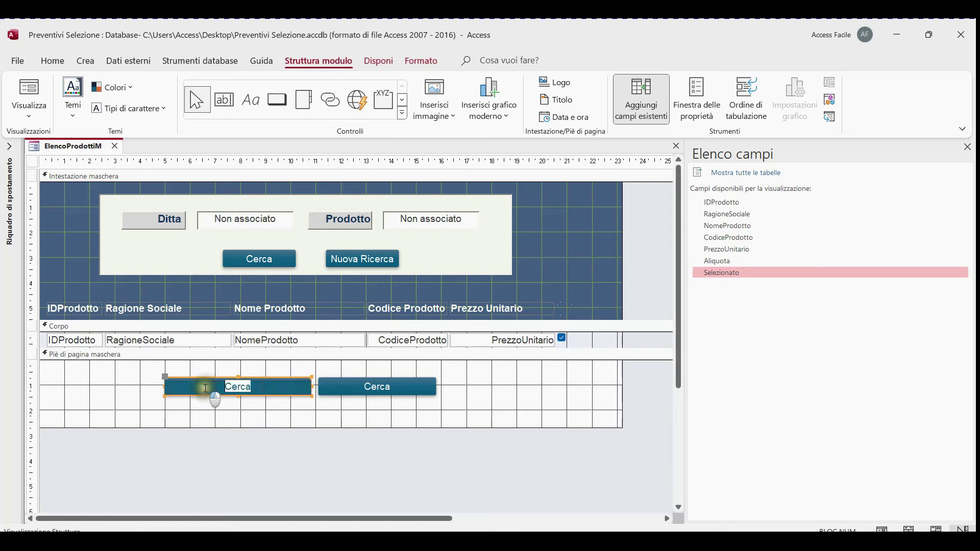
{"action": "type", "text": "A"}
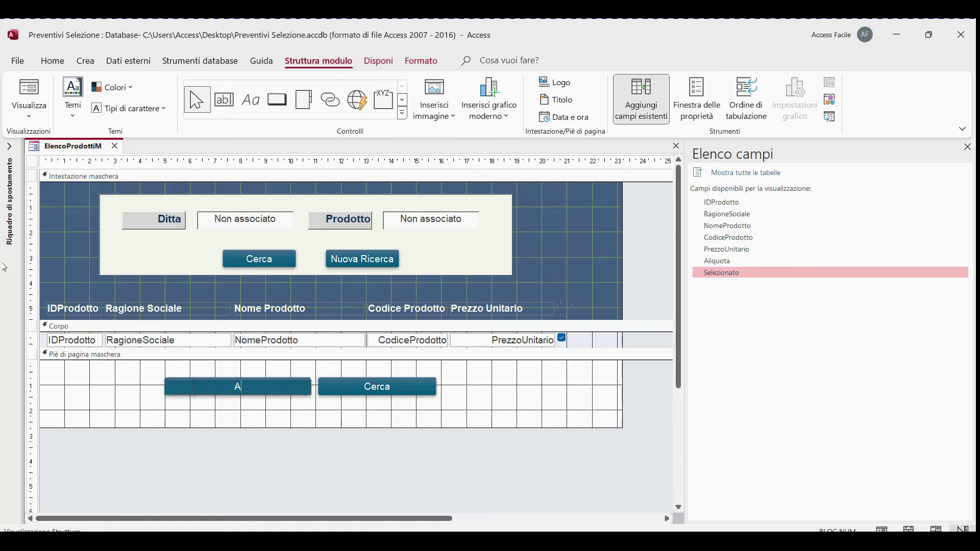
{"action": "type", "text": "ggiungi a Preventivo"}
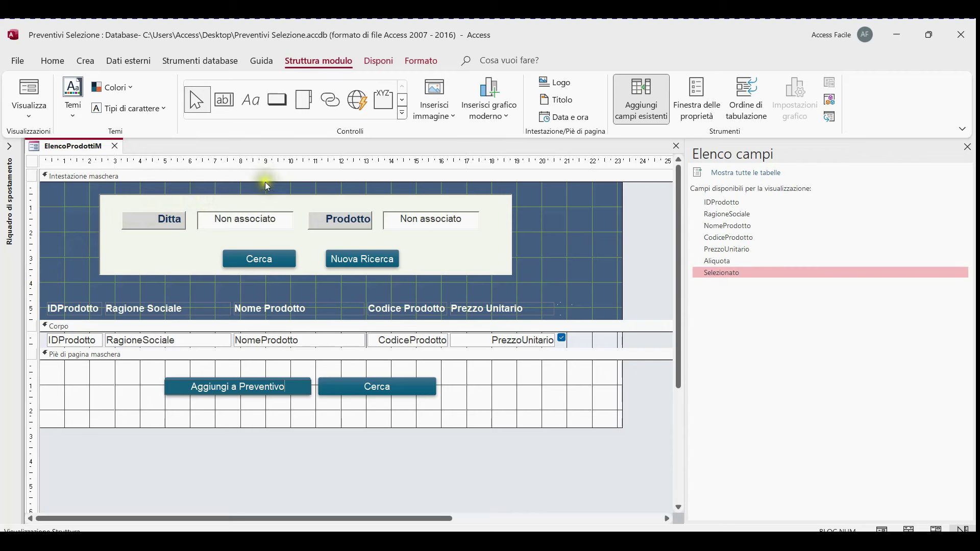
{"action": "left_click", "coordinate": [698, 100]}
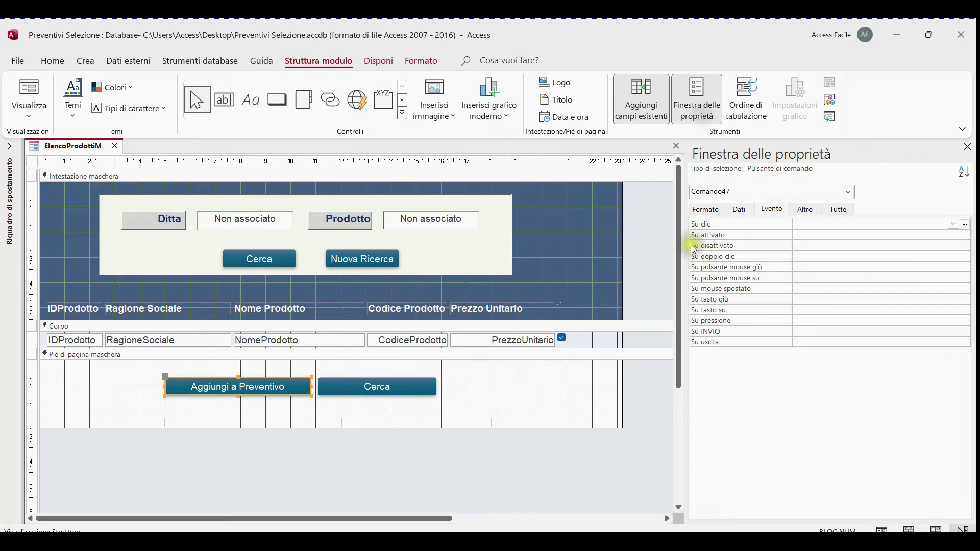
{"action": "left_click", "coordinate": [805, 208]}
{"action": "left_click", "coordinate": [735, 224]}
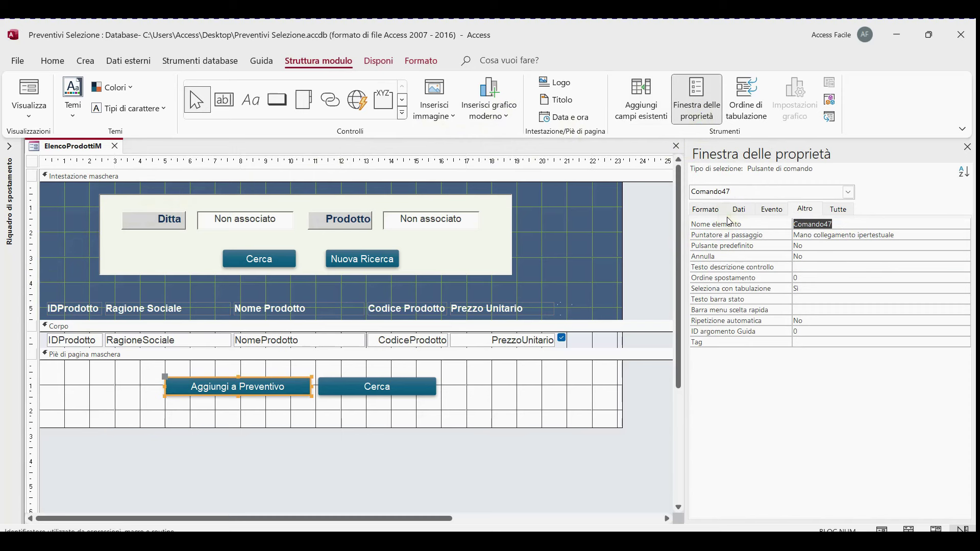
{"action": "type", "text": "AggiungiPreventivoBtn"}
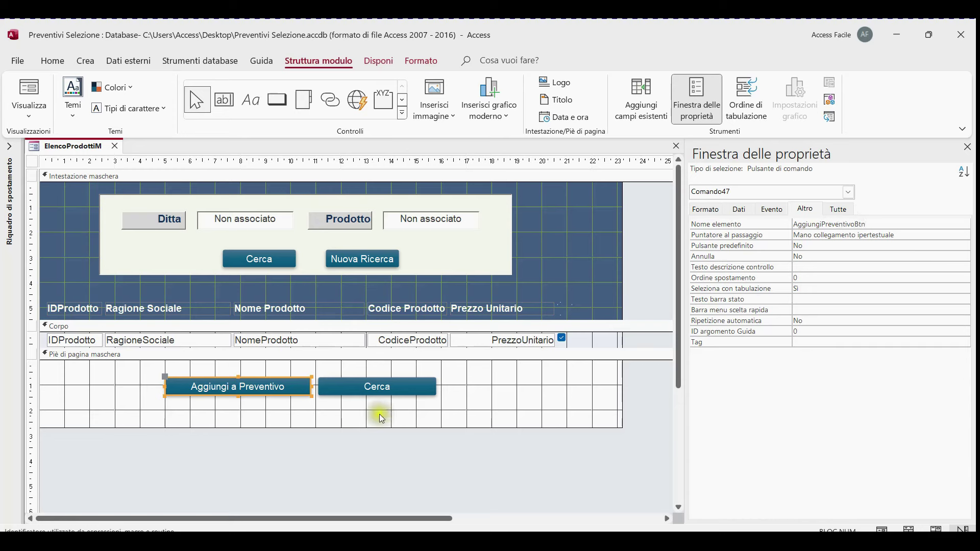
Caption the second footer button Deseleziona Tutto and set its Nome elemento to DeselezionaBtn
{"action": "left_click", "coordinate": [344, 381]}
{"action": "double_click", "coordinate": [357, 387]}
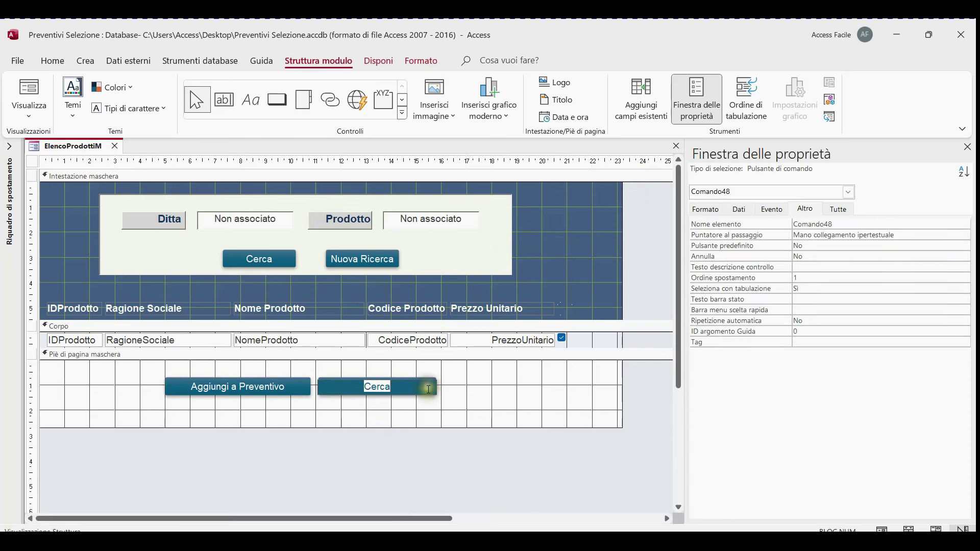
{"action": "type", "text": "Desele"}
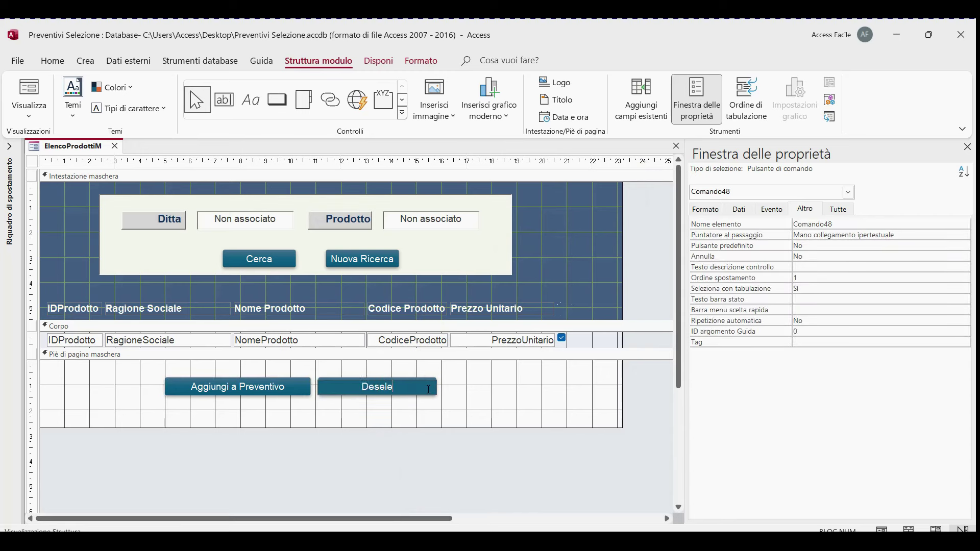
{"action": "type", "text": "ziona Tutto"}
{"action": "left_click", "coordinate": [768, 223]}
{"action": "type", "text": "Deselezion"}
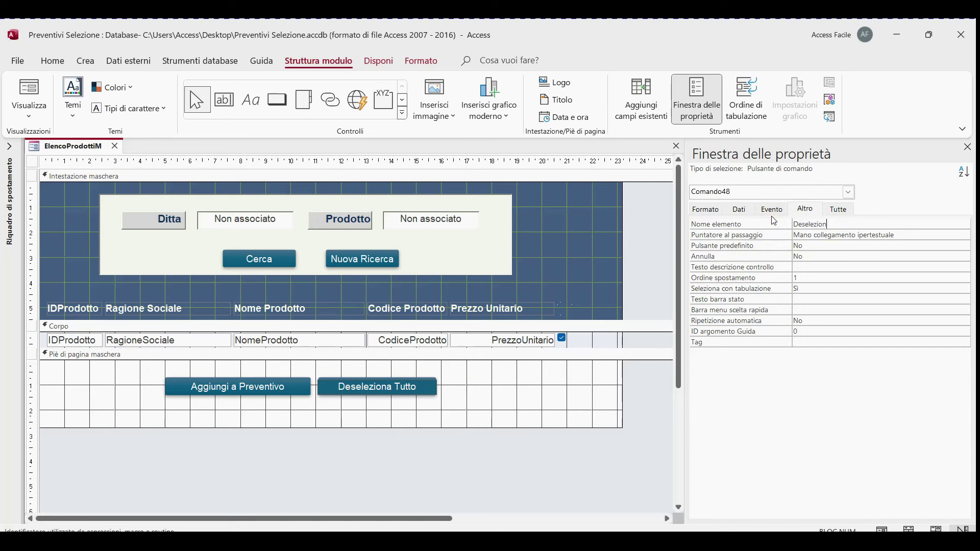
{"action": "type", "text": "a Btn"}
{"action": "key", "text": "Left"}
{"action": "key", "text": "Left"}
{"action": "key", "text": "Left"}
{"action": "key", "text": "BackSpace"}
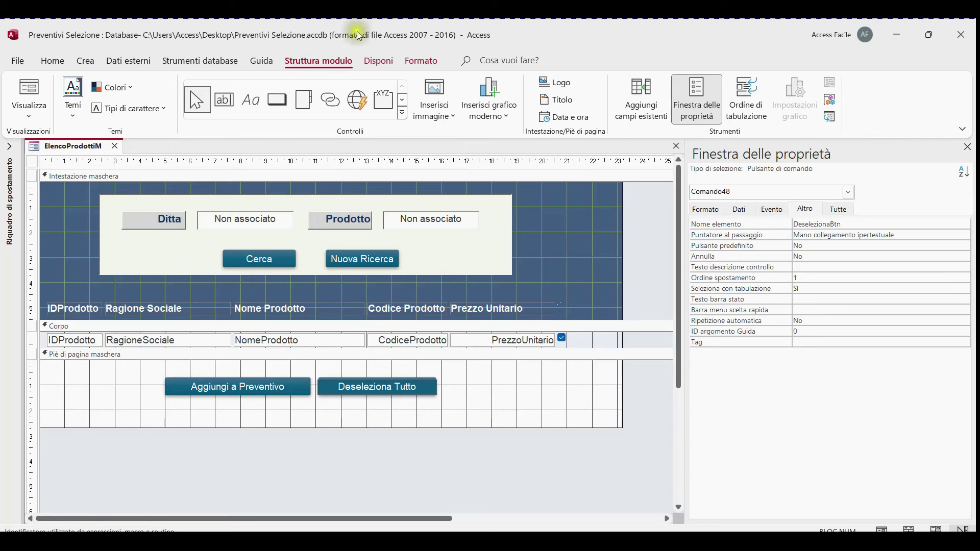
Switch ElencoProdottiM to Form view and move its window to check the footer buttons below the product list
{"action": "right_click", "coordinate": [87, 148]}
{"action": "left_click", "coordinate": [88, 148]}
{"action": "right_click", "coordinate": [88, 148]}
{"action": "left_click", "coordinate": [182, 219]}
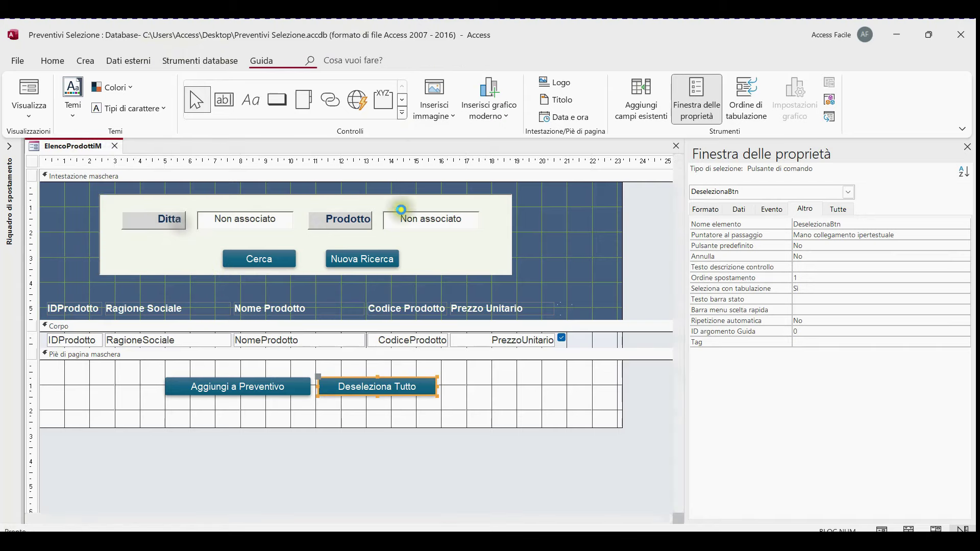
{"action": "left_click_drag", "start_coordinate": [350, 176], "coordinate": [553, 68]}
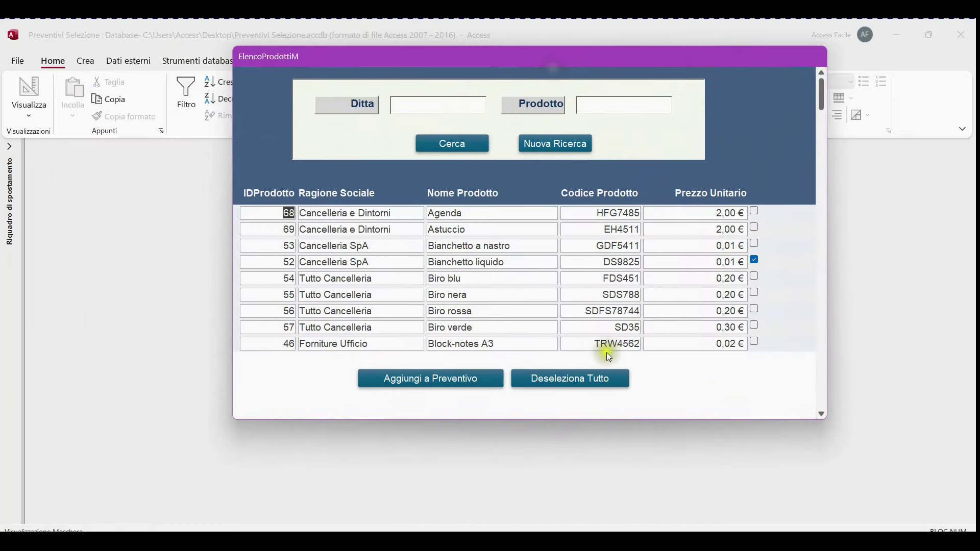